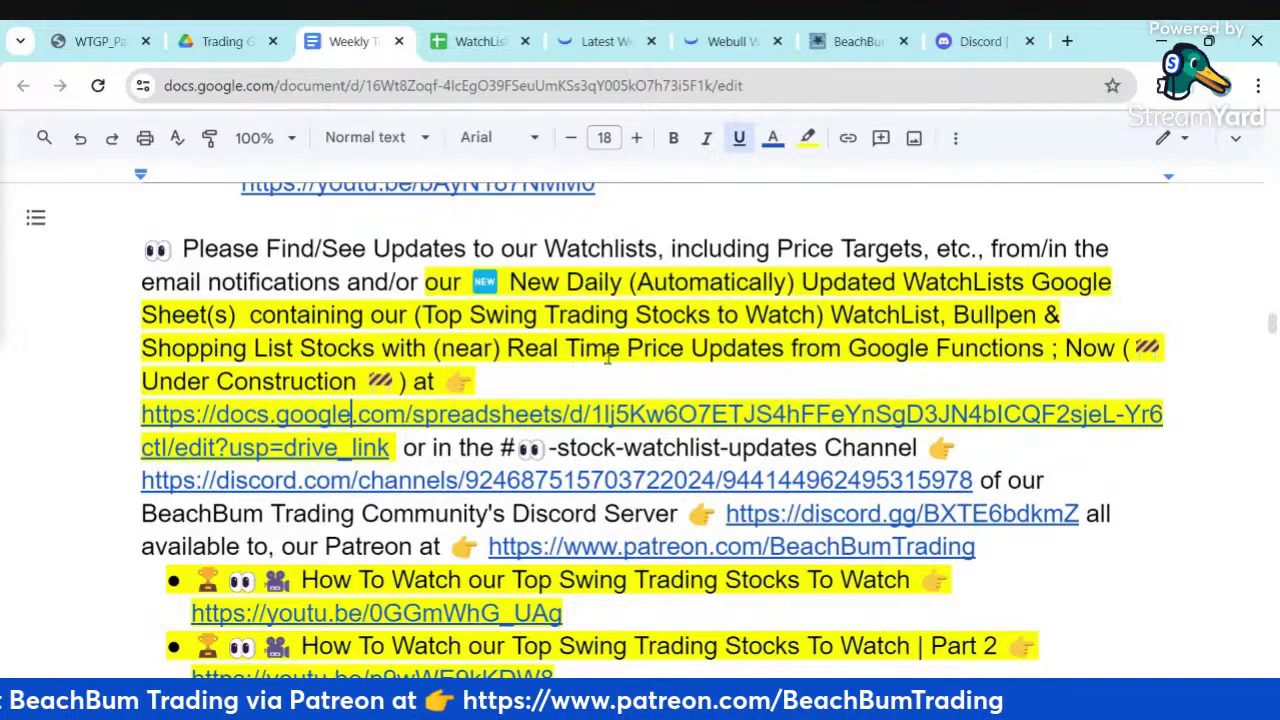
Look over the "How To Watch our Top Swing Trading Stocks To Watch" video links in the weekly trading document
{"action": "scroll", "coordinate": [607, 358], "scroll_direction": "down", "scroll_amount": 2}
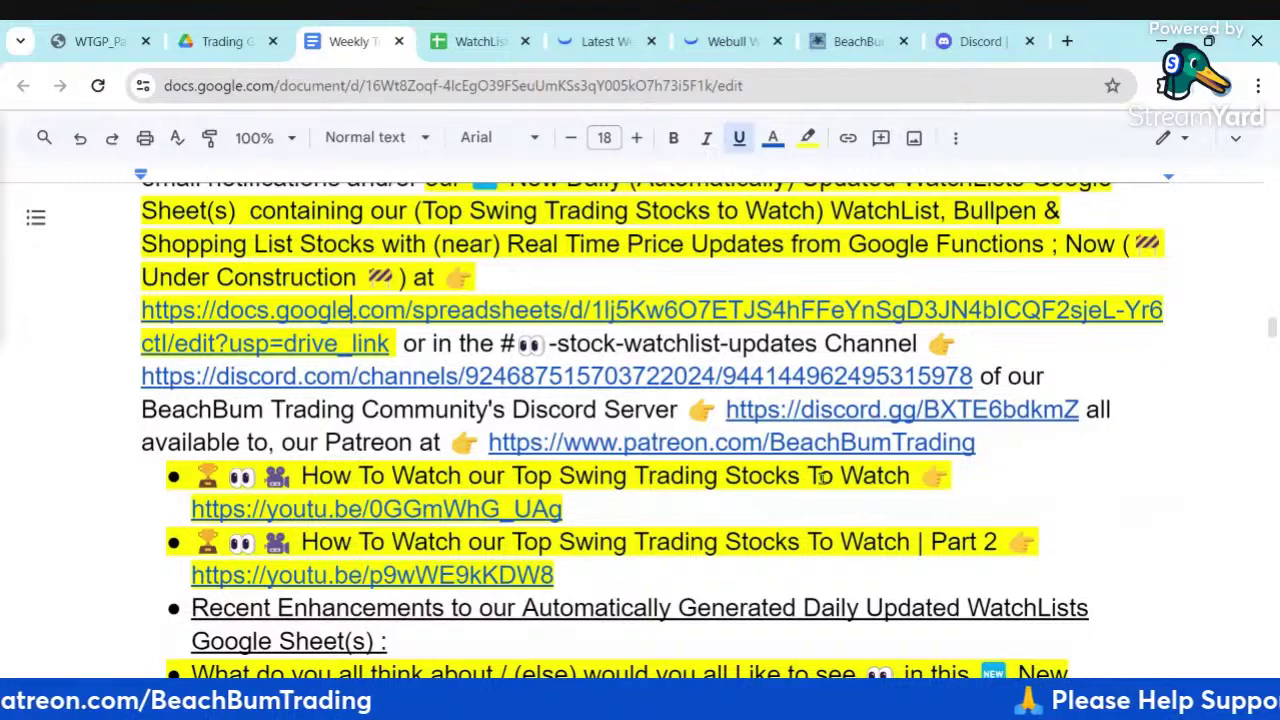
{"action": "left_click", "coordinate": [409, 505]}
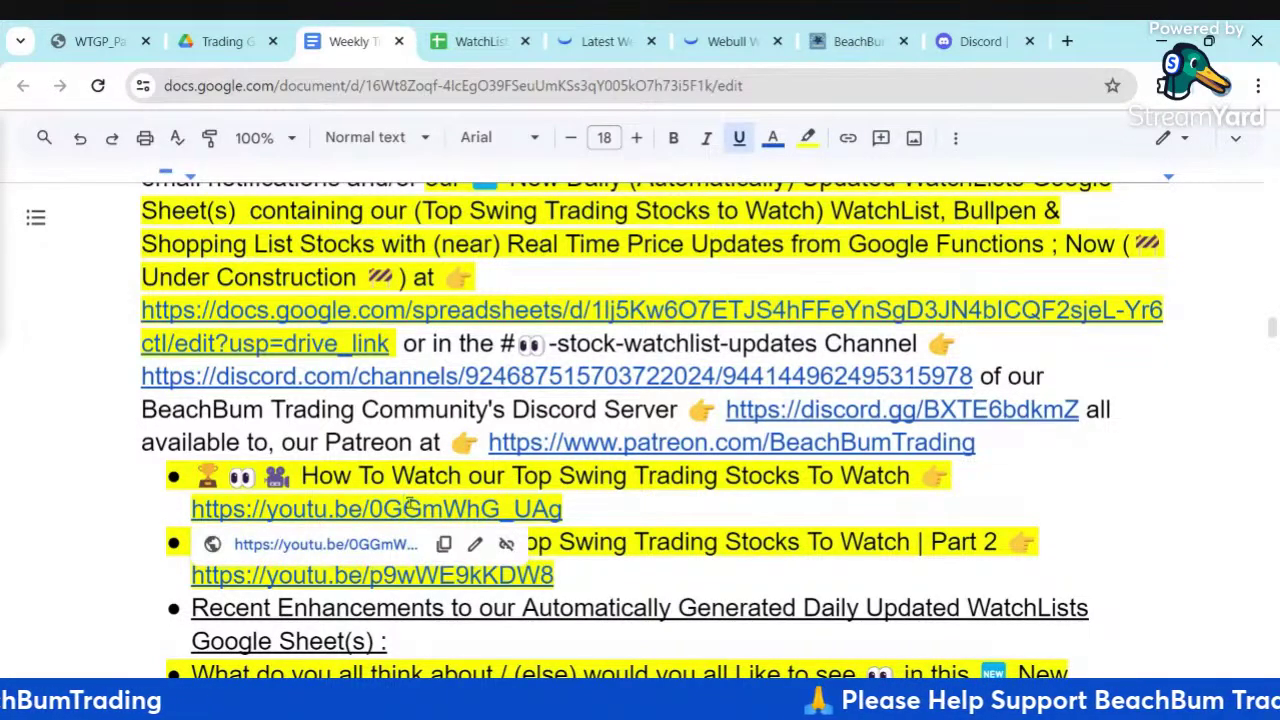
{"action": "left_click", "coordinate": [366, 474]}
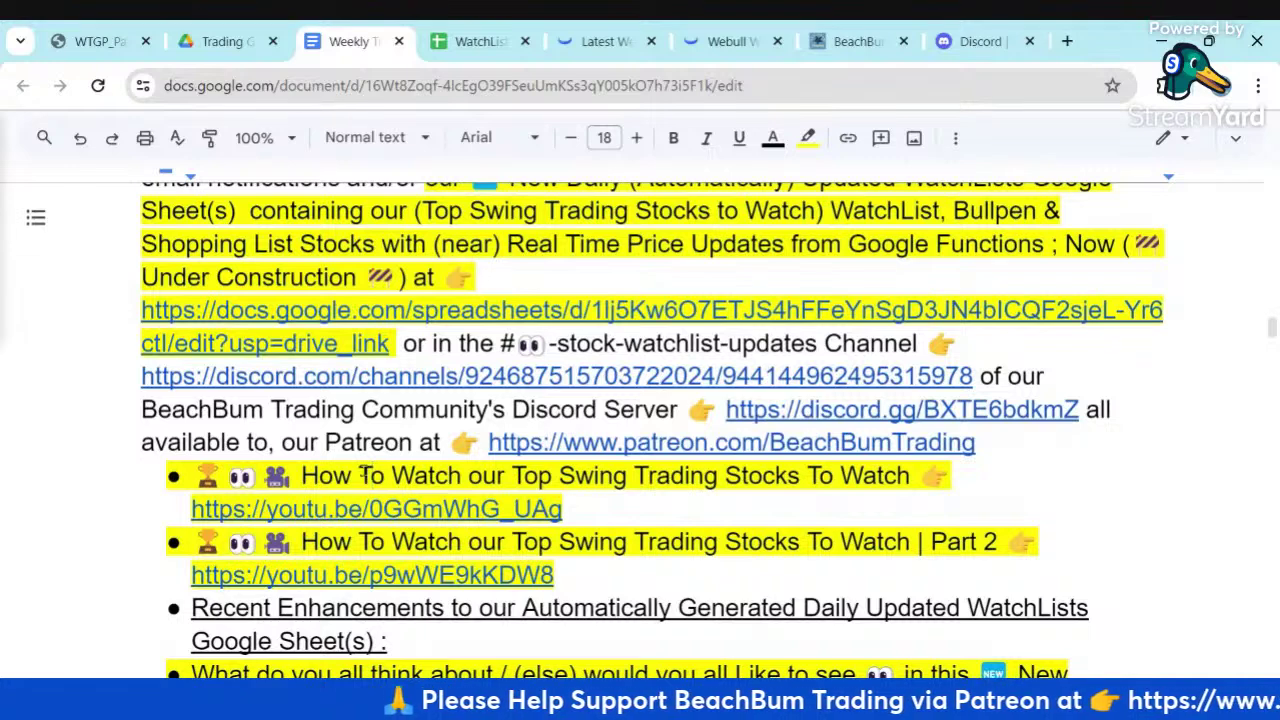
Switch to Discord and read the 03/28/2024 GDXD watchlist update in the stock-watchlist-updates channel
{"action": "left_click", "coordinate": [975, 41]}
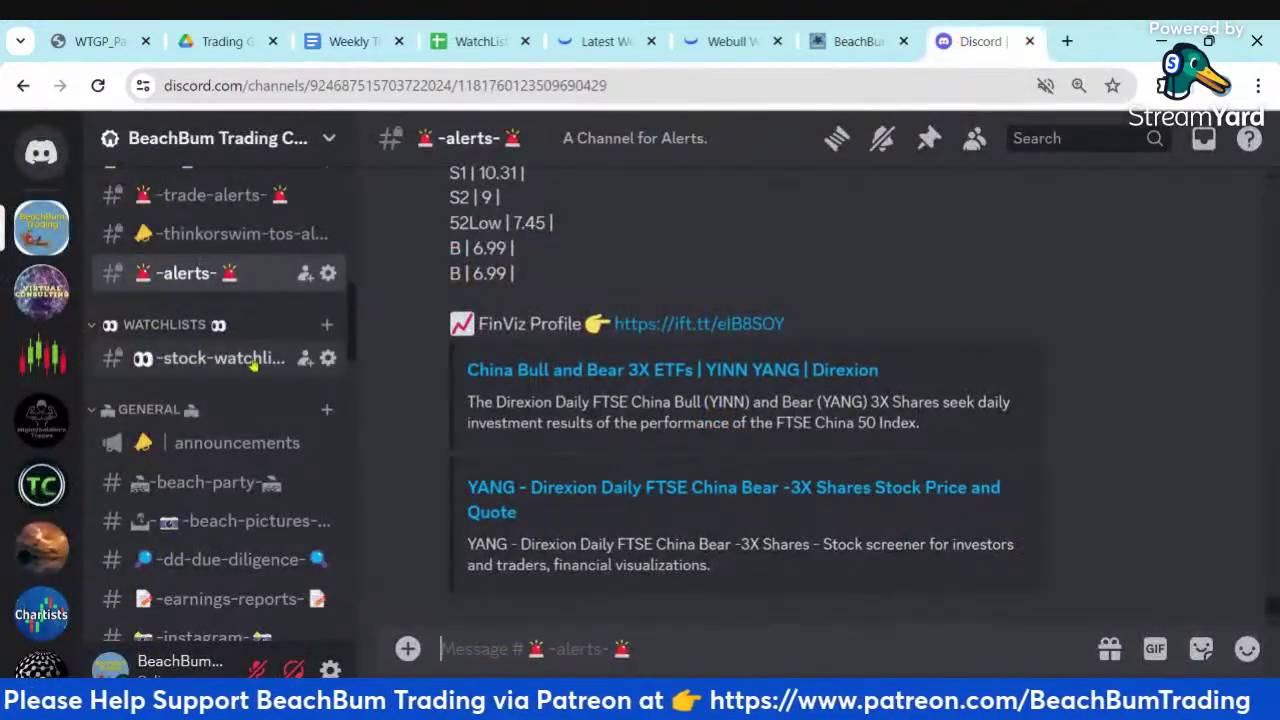
{"action": "left_click", "coordinate": [225, 359]}
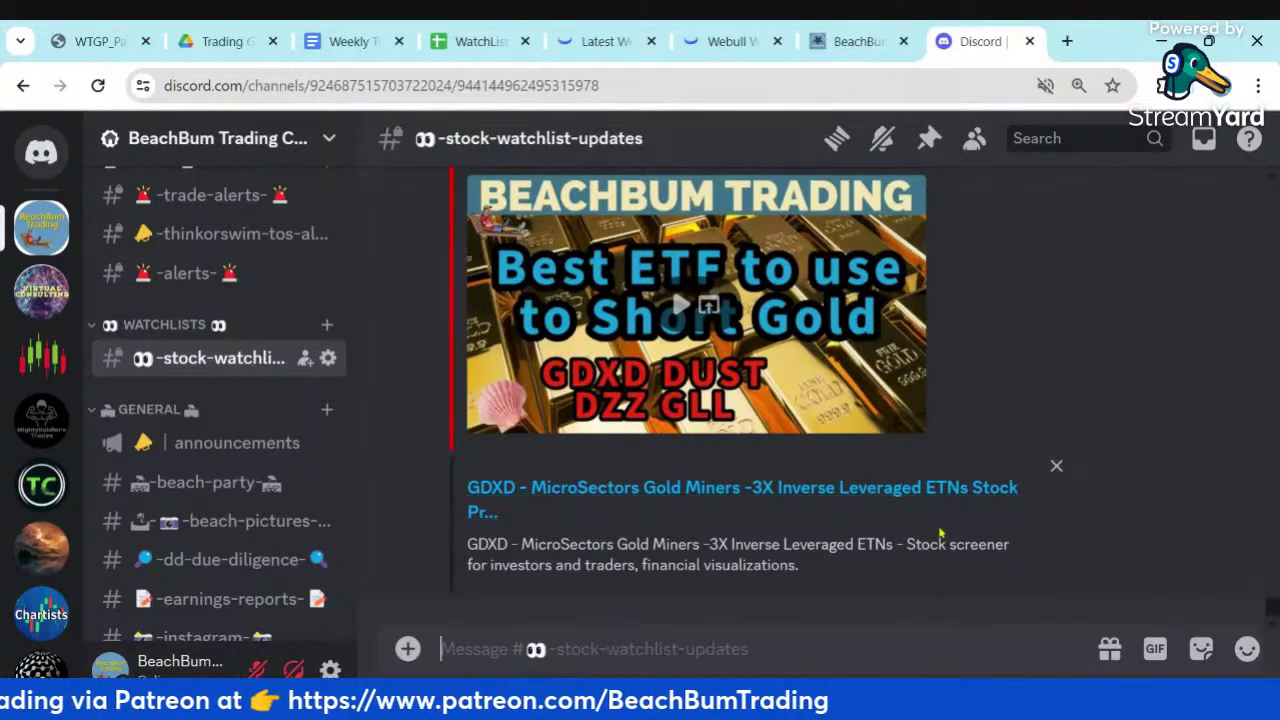
{"action": "scroll", "coordinate": [940, 533], "scroll_direction": "up", "scroll_amount": 5}
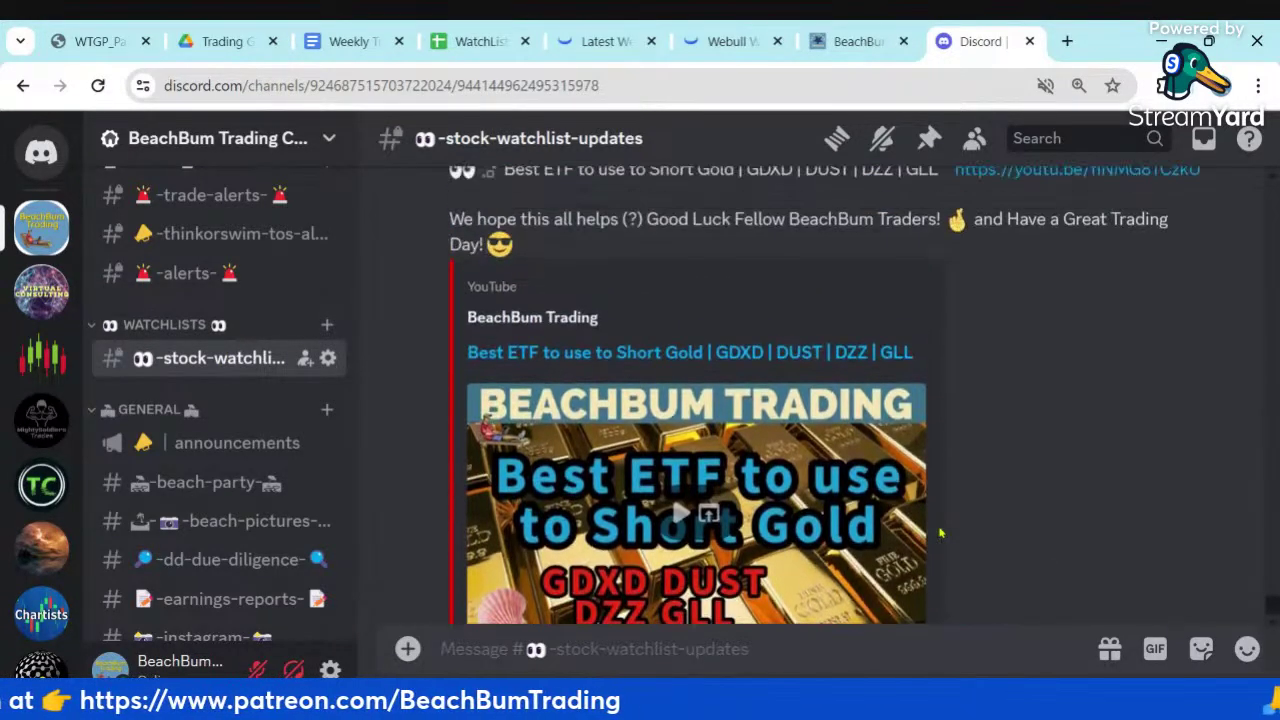
{"action": "scroll", "coordinate": [940, 533], "scroll_direction": "up", "scroll_amount": 1}
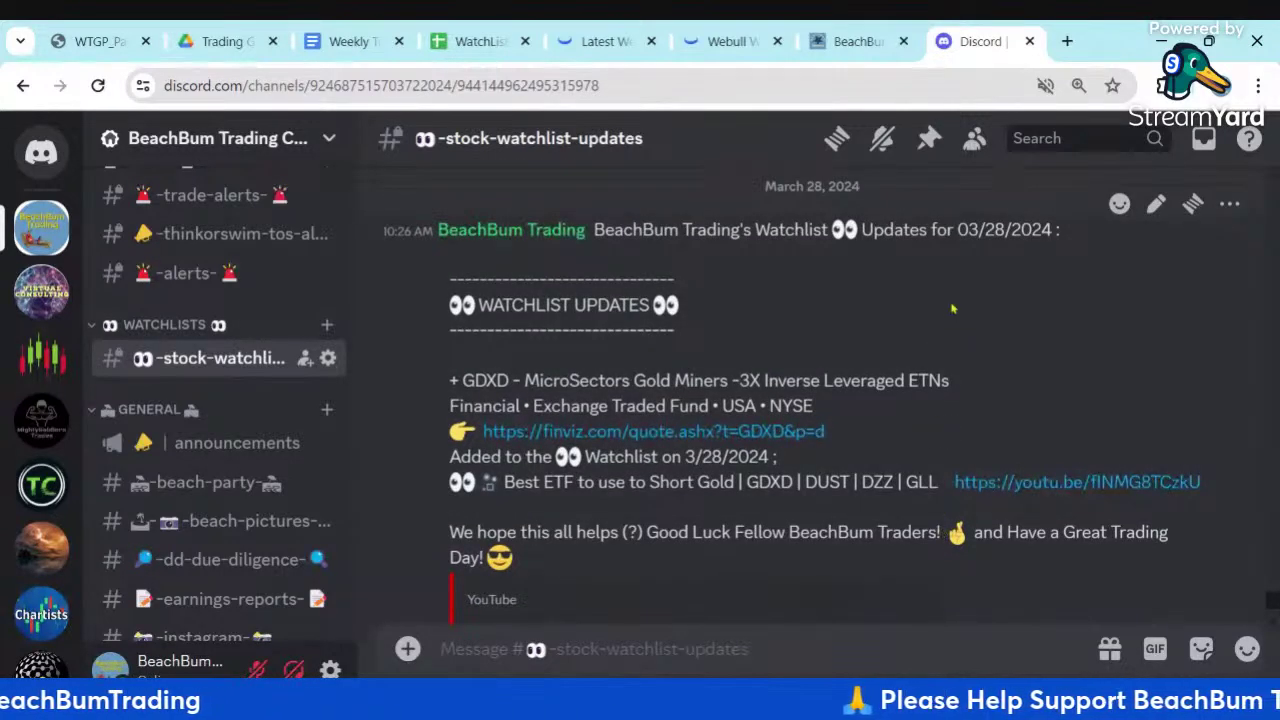
{"action": "scroll", "coordinate": [740, 445], "scroll_direction": "down", "scroll_amount": 5}
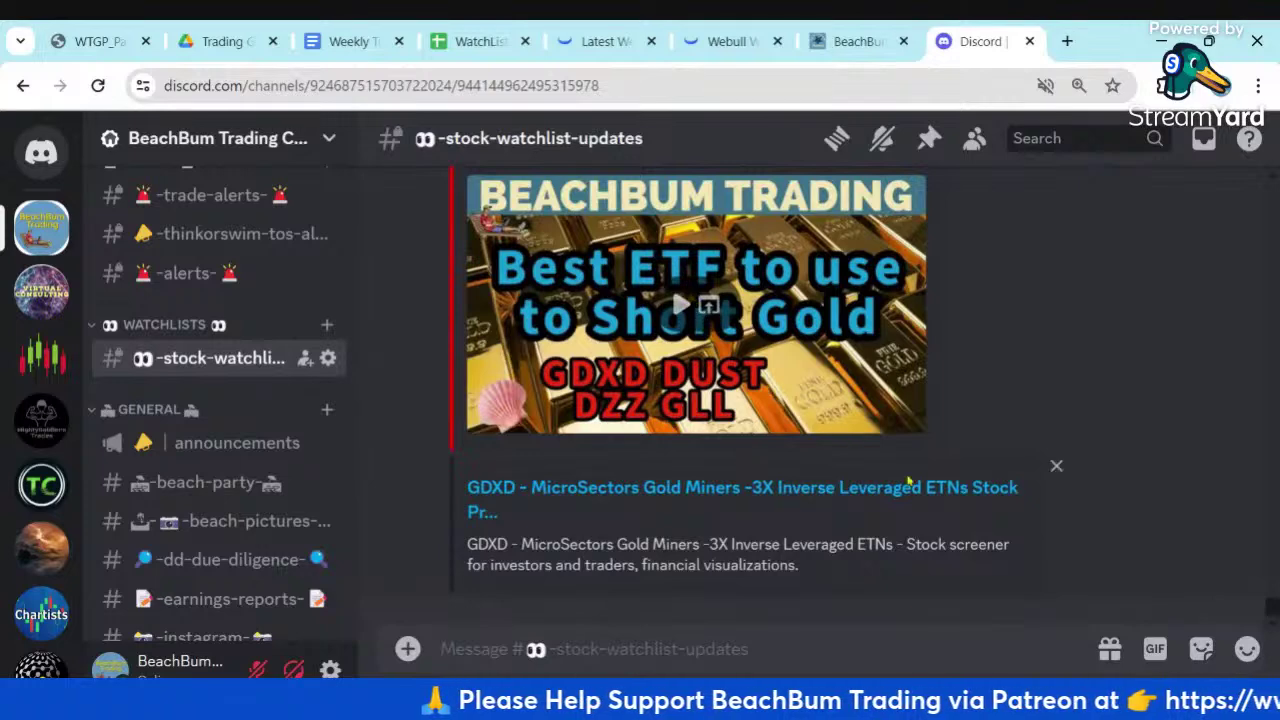
{"action": "scroll", "coordinate": [927, 507], "scroll_direction": "up", "scroll_amount": 2}
{"action": "scroll", "coordinate": [927, 507], "scroll_direction": "up", "scroll_amount": 2}
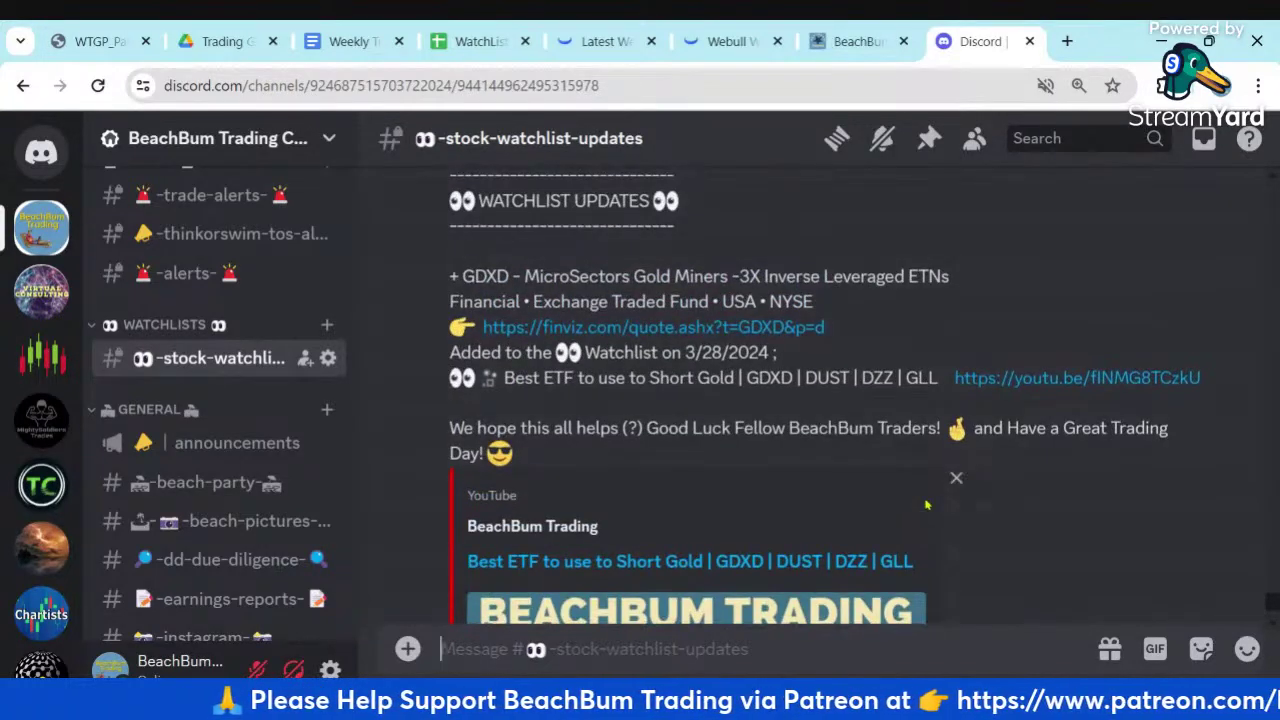
{"action": "scroll", "coordinate": [924, 503], "scroll_direction": "up", "scroll_amount": 2}
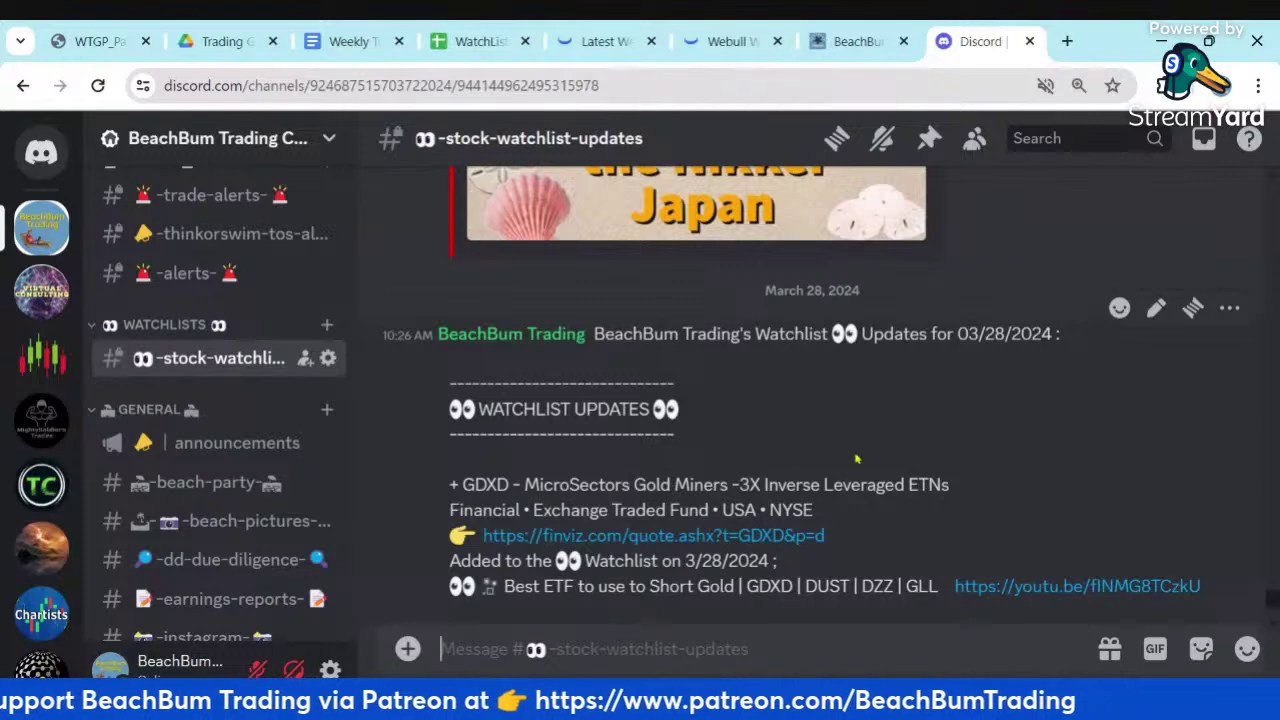
{"action": "scroll", "coordinate": [856, 459], "scroll_direction": "down", "scroll_amount": 3}
{"action": "scroll", "coordinate": [856, 459], "scroll_direction": "down", "scroll_amount": 1}
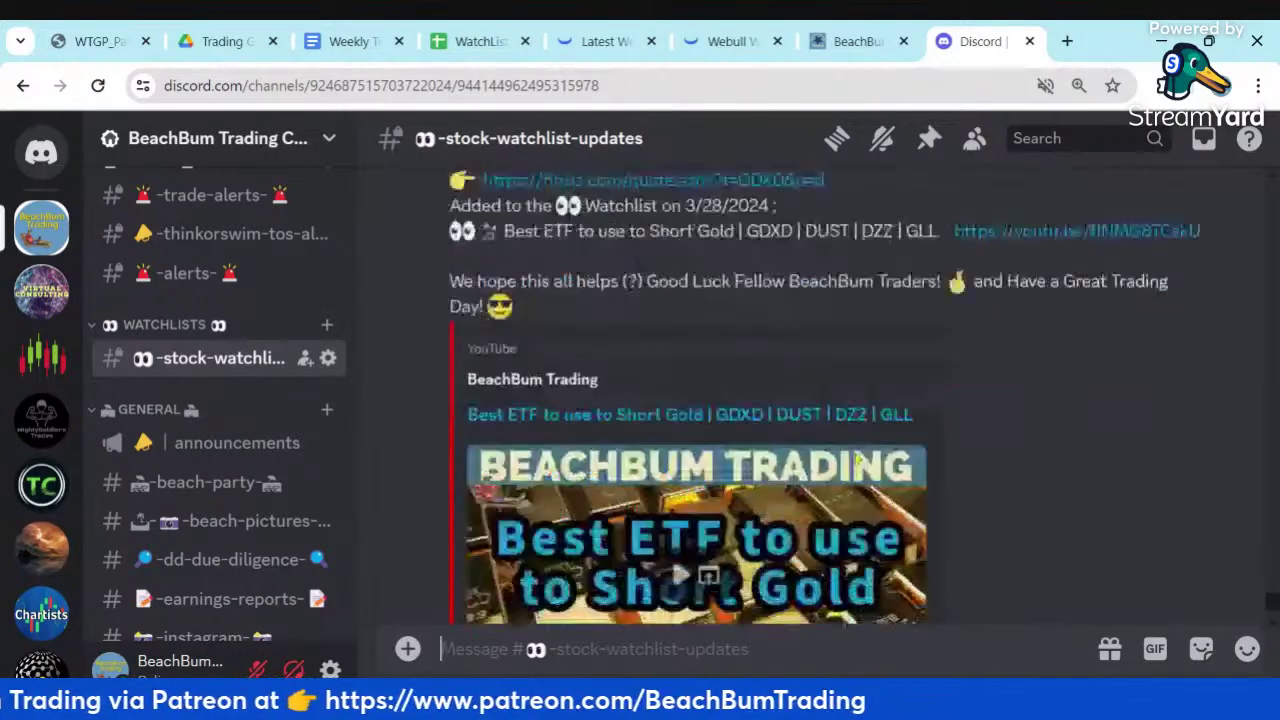
{"action": "scroll", "coordinate": [856, 459], "scroll_direction": "down", "scroll_amount": 2}
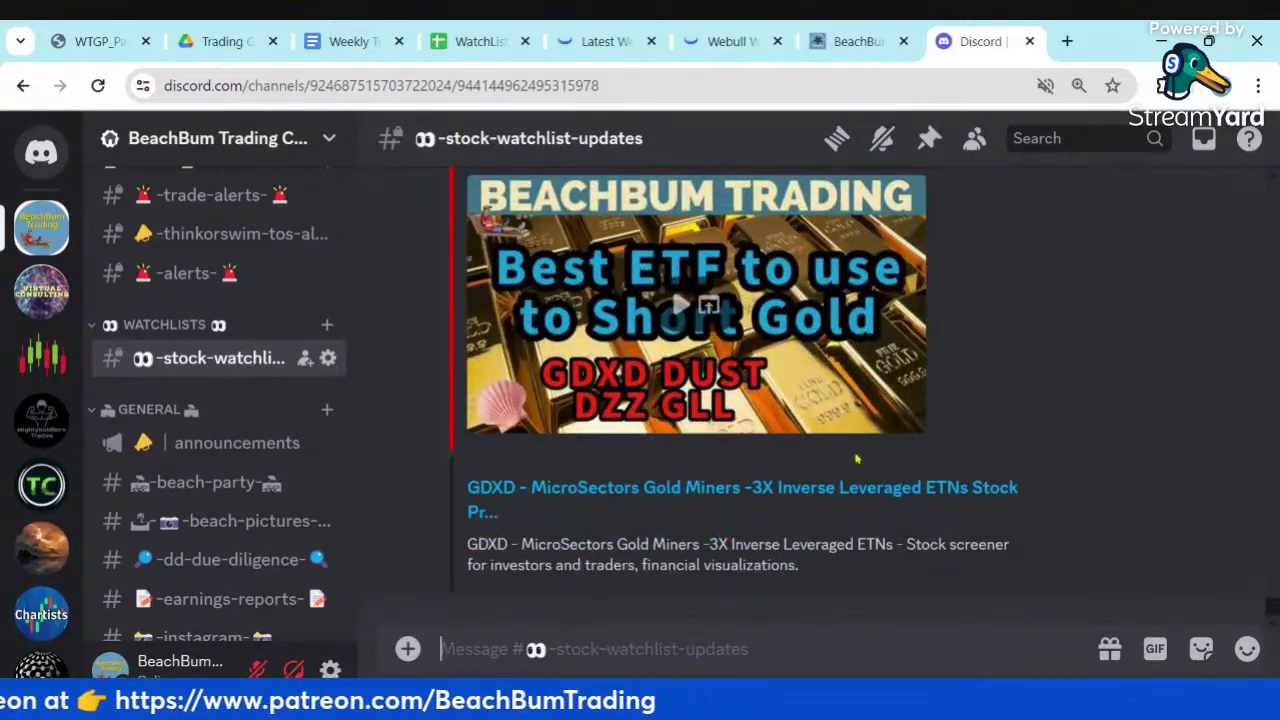
Return to the weekly trading document and review the notes on recent WatchLists Google Sheet enhancements above the "Bullpen" Stocks heading
{"action": "left_click", "coordinate": [346, 45]}
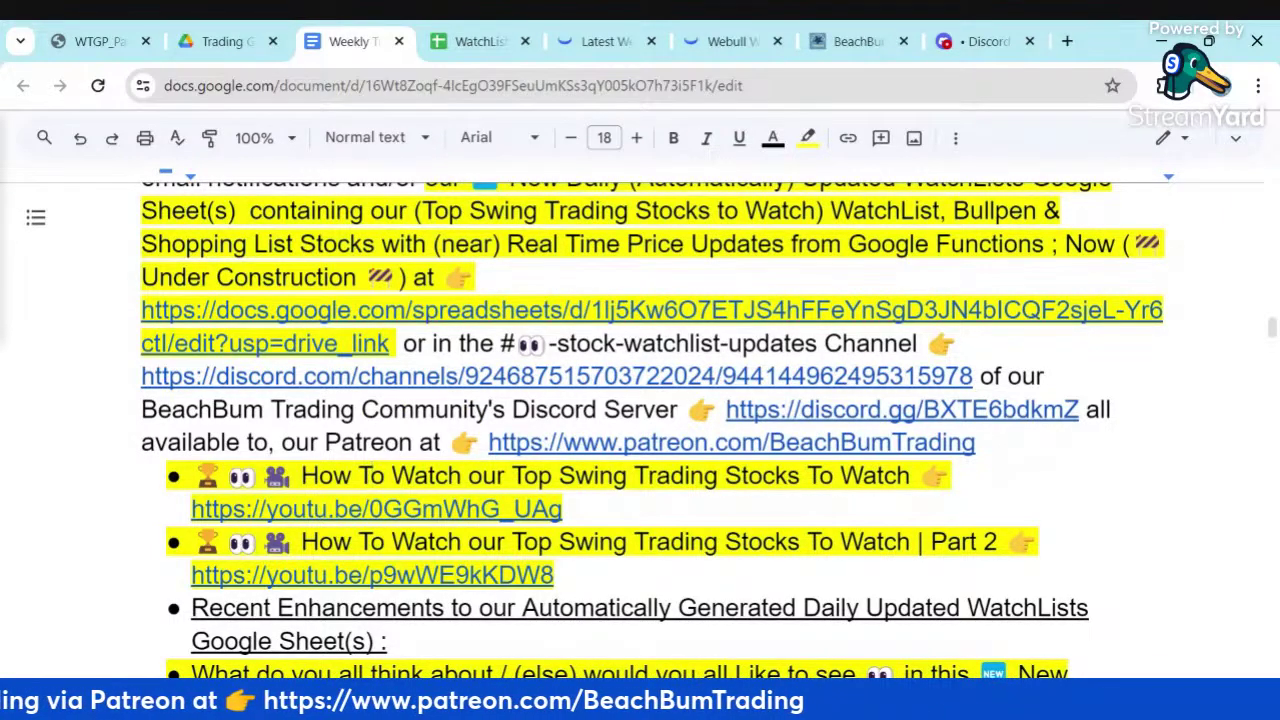
{"action": "scroll", "coordinate": [363, 413], "scroll_direction": "down", "scroll_amount": 1}
{"action": "scroll", "coordinate": [363, 413], "scroll_direction": "down", "scroll_amount": 2}
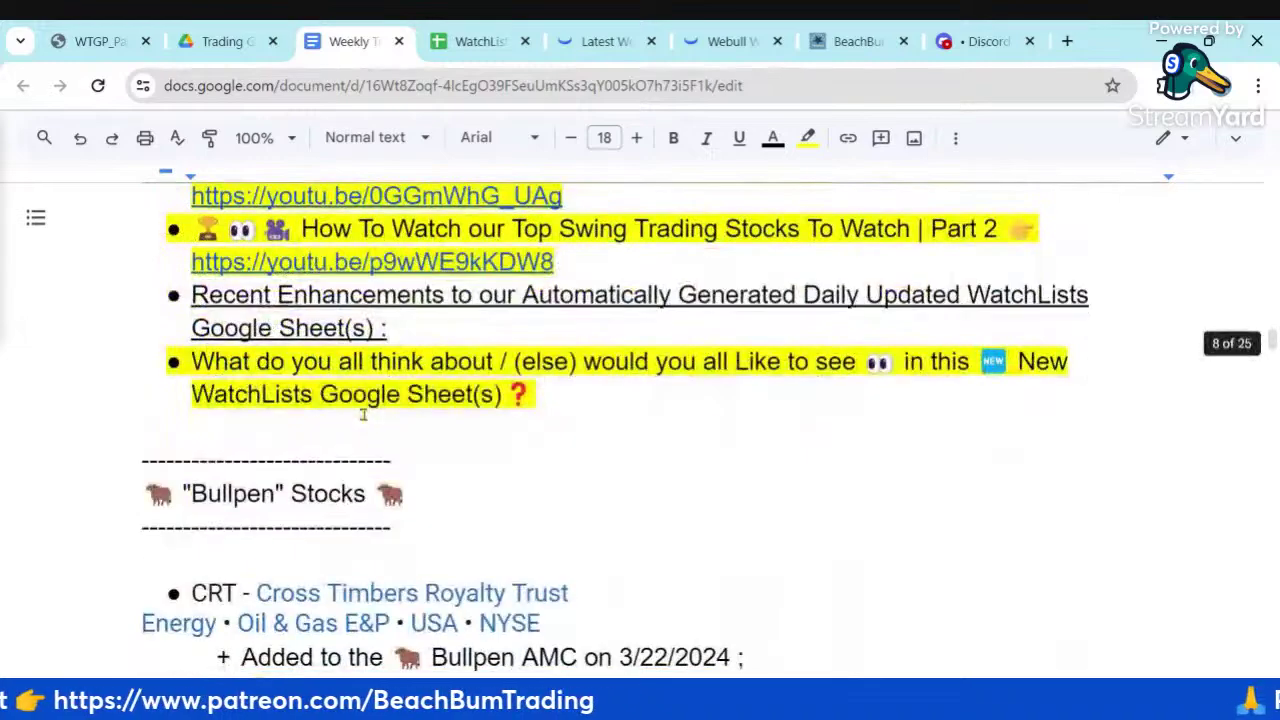
{"action": "scroll", "coordinate": [363, 413], "scroll_direction": "up", "scroll_amount": 1}
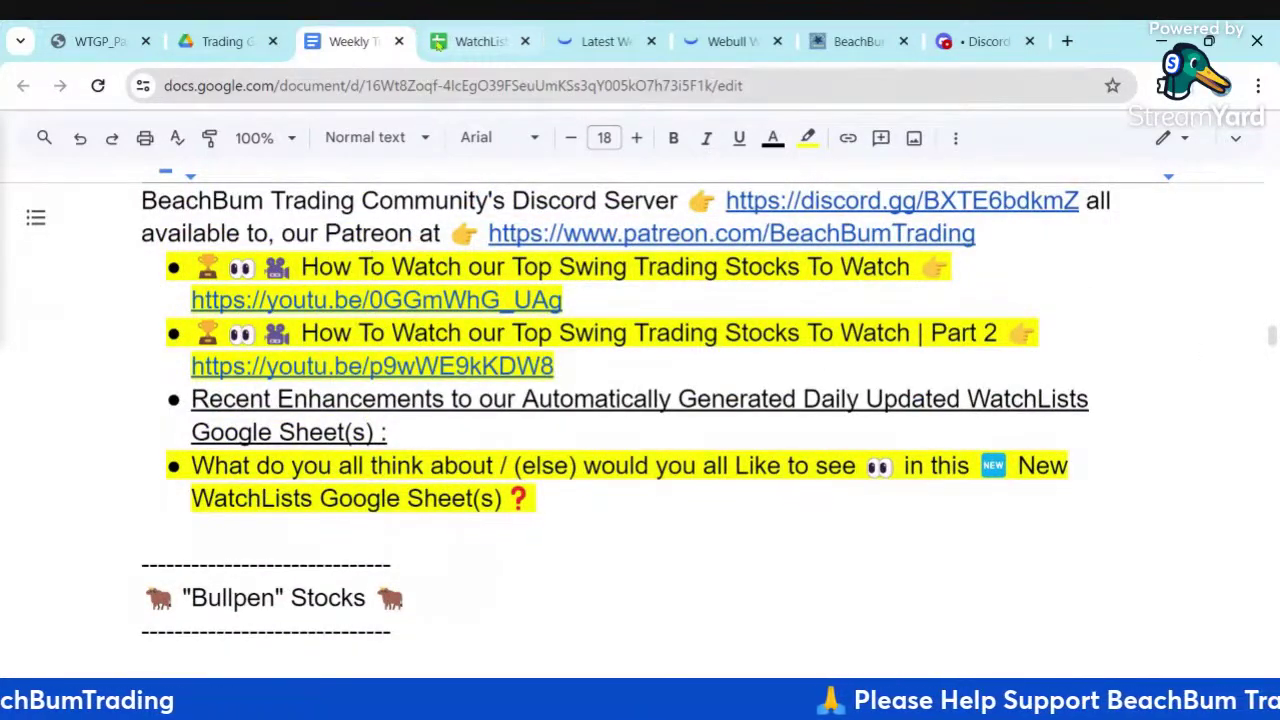
Show the WatchLists spreadsheet at 75% zoom and inspect the LOW price formula for GDXD
{"action": "left_click", "coordinate": [466, 41]}
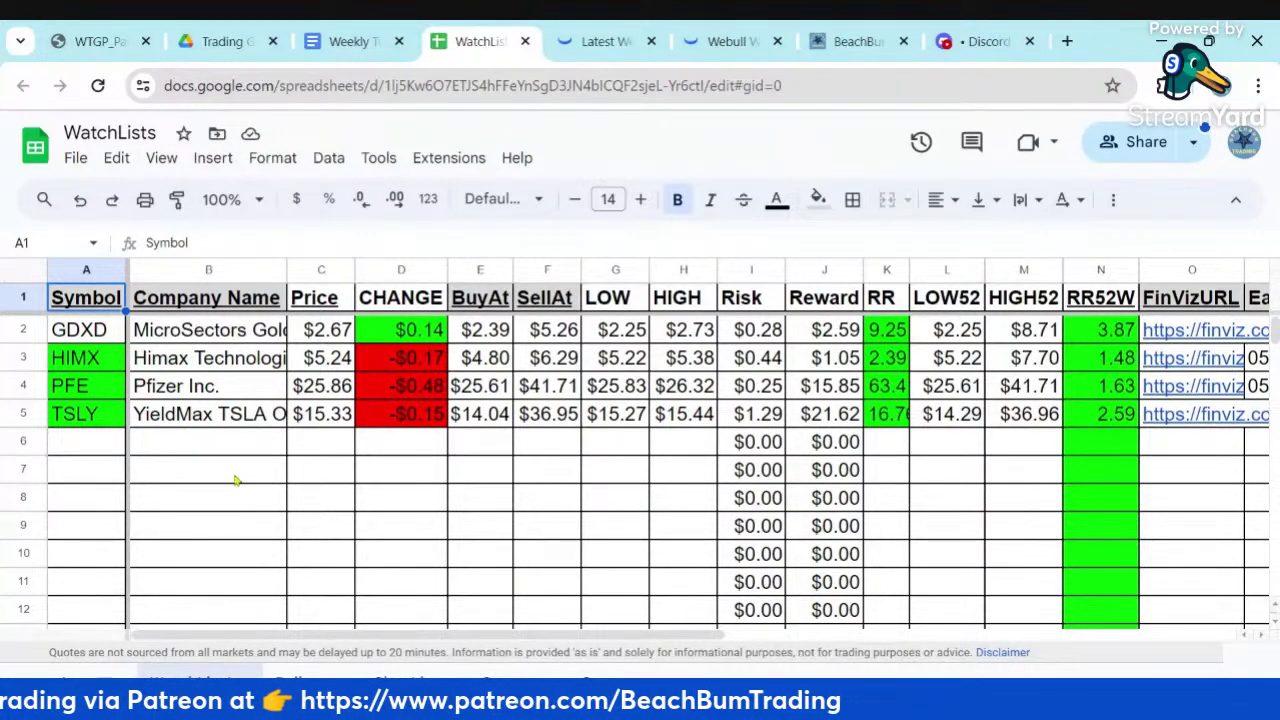
{"action": "left_click", "coordinate": [256, 201]}
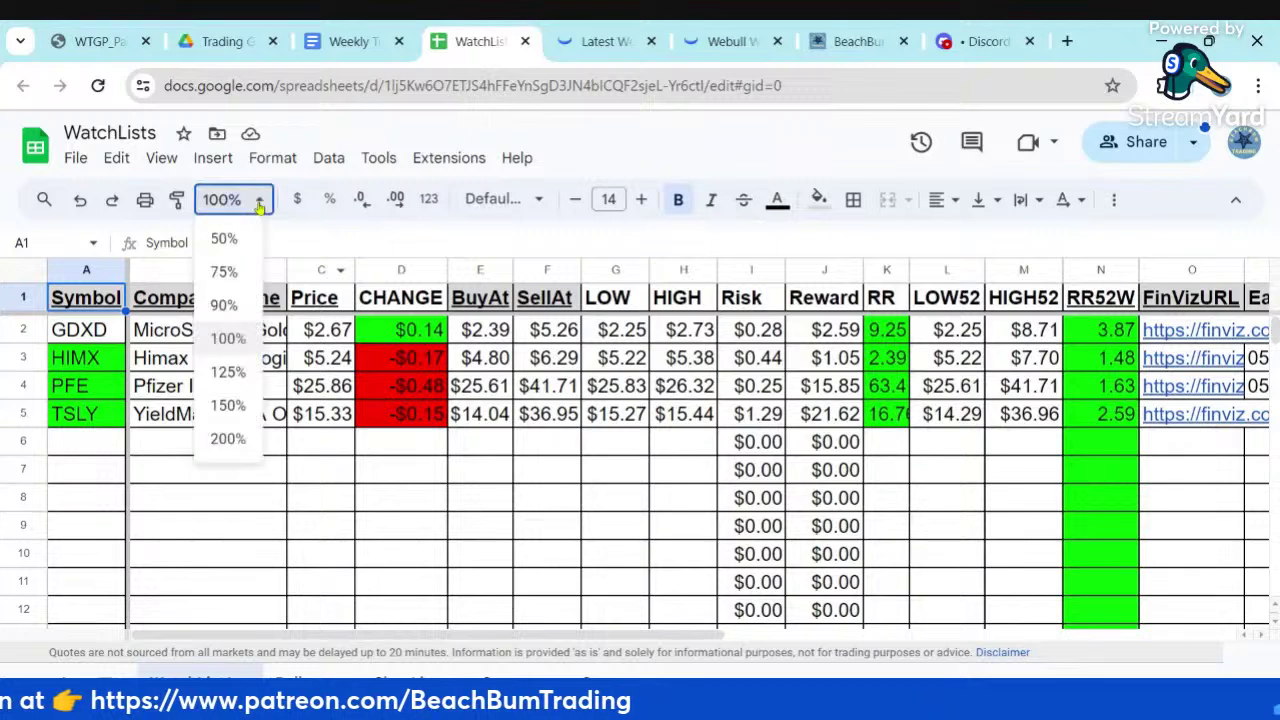
{"action": "left_click", "coordinate": [224, 272]}
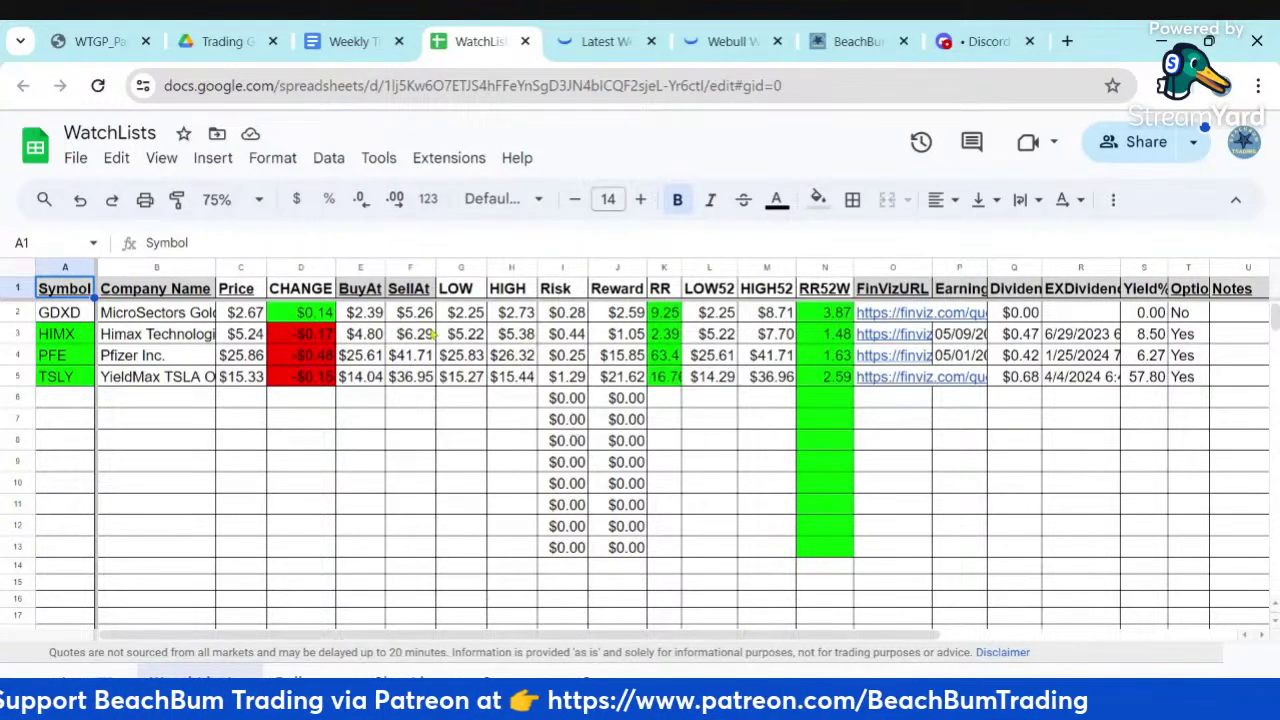
{"action": "left_click", "coordinate": [464, 318]}
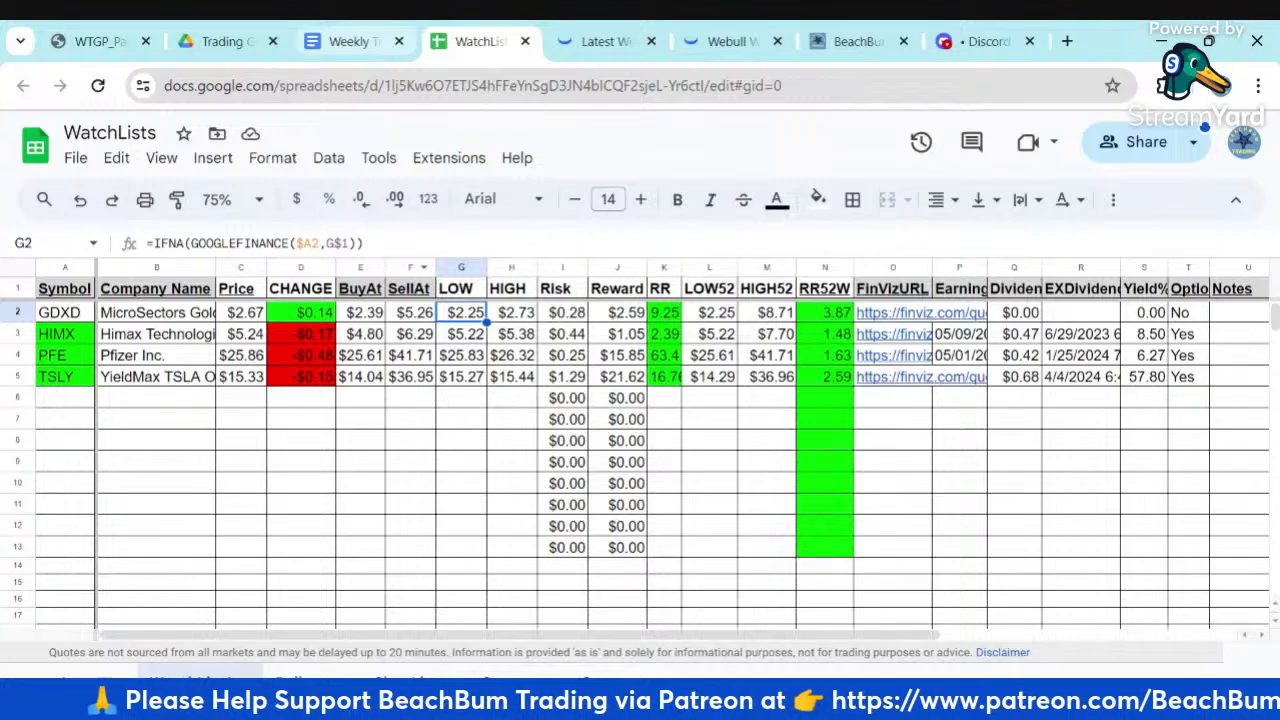
Switch to Webull, load the My Watchlist list and show the GDXD chart
{"action": "left_click", "coordinate": [355, 45]}
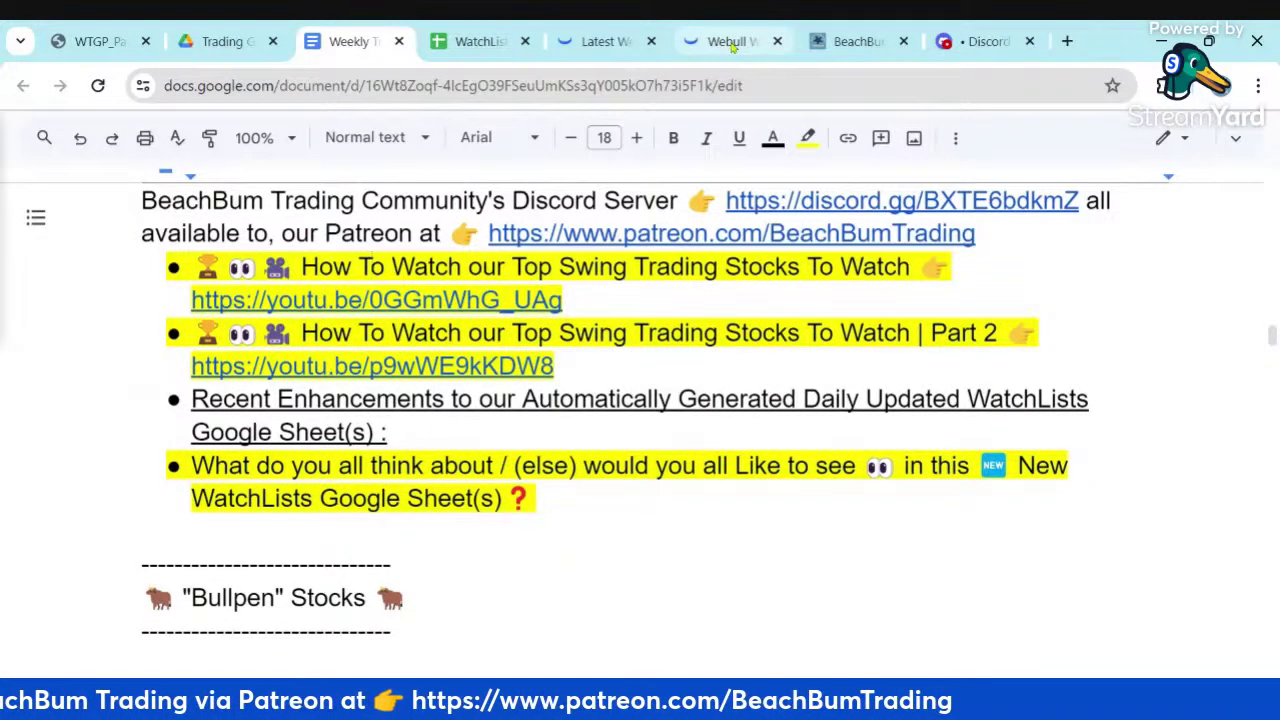
{"action": "left_click", "coordinate": [732, 45]}
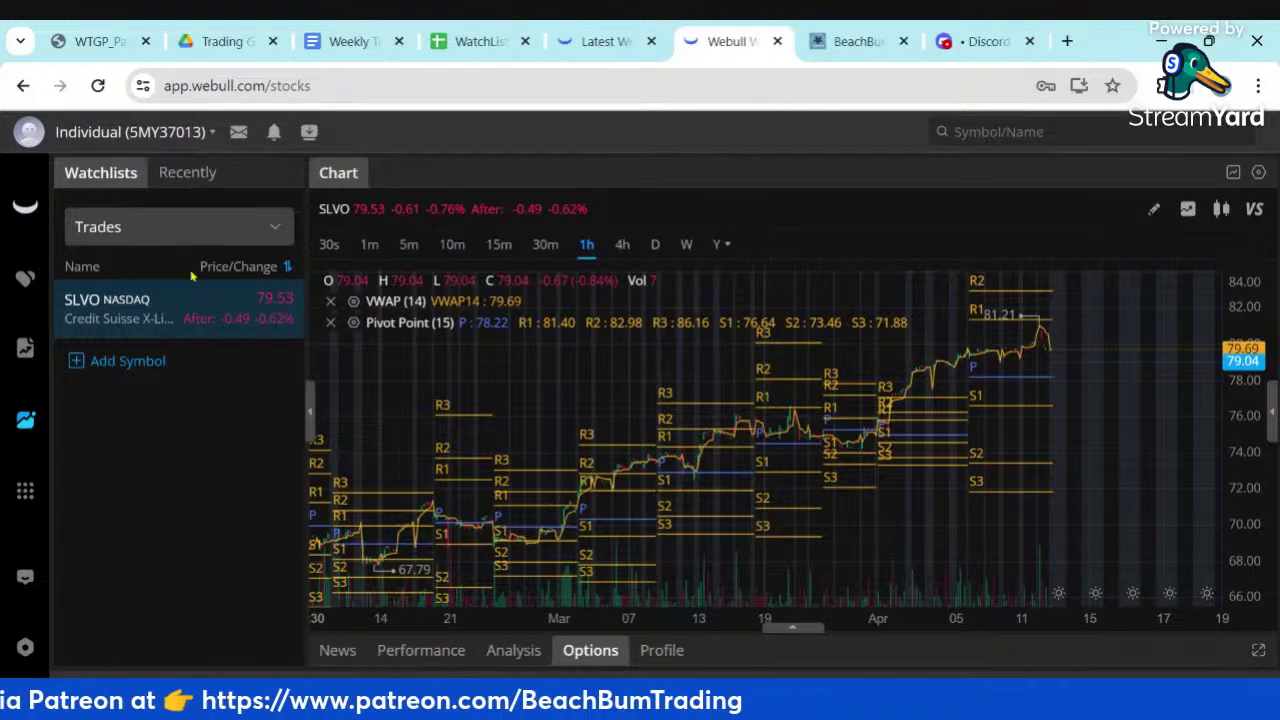
{"action": "left_click", "coordinate": [167, 236]}
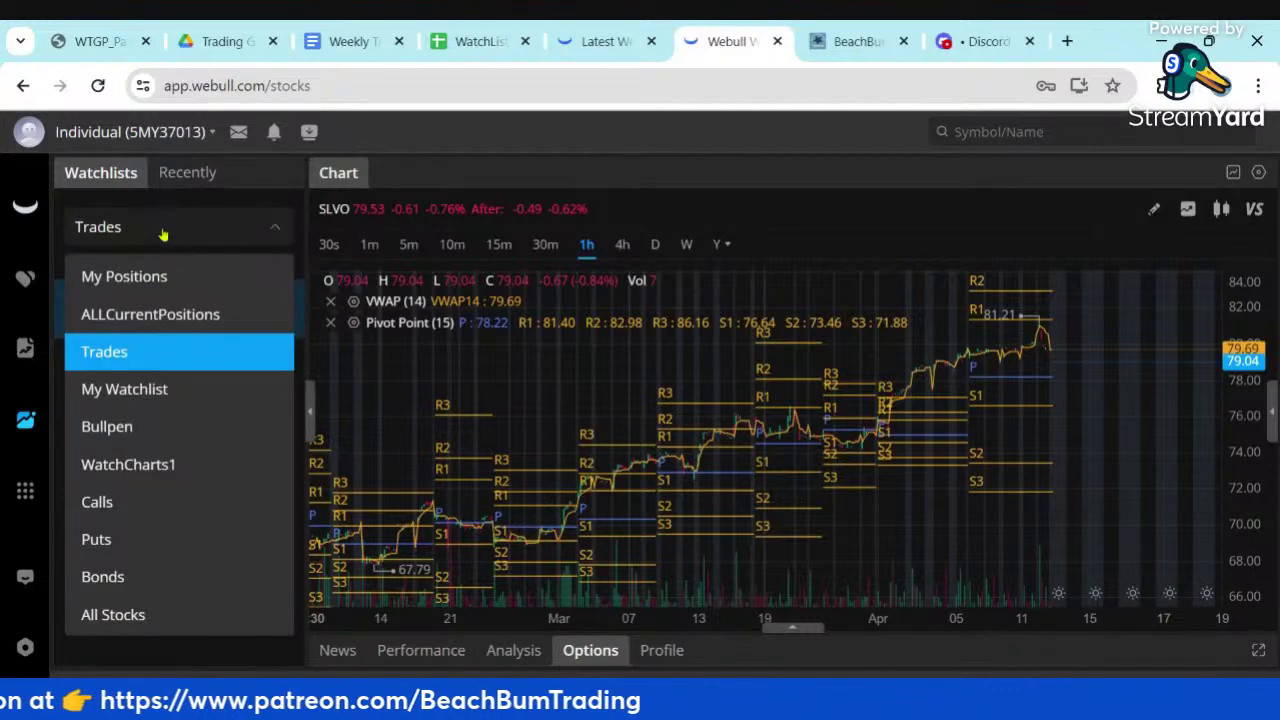
{"action": "left_click", "coordinate": [120, 394]}
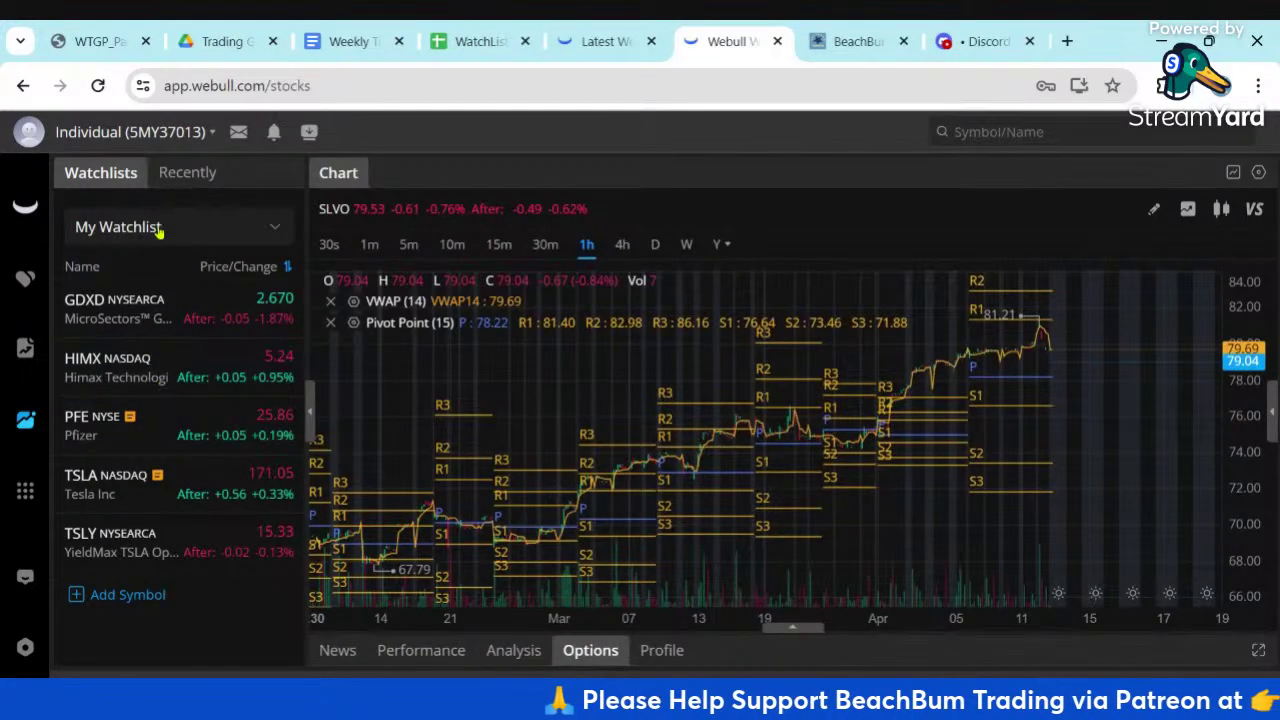
{"action": "left_click", "coordinate": [147, 316]}
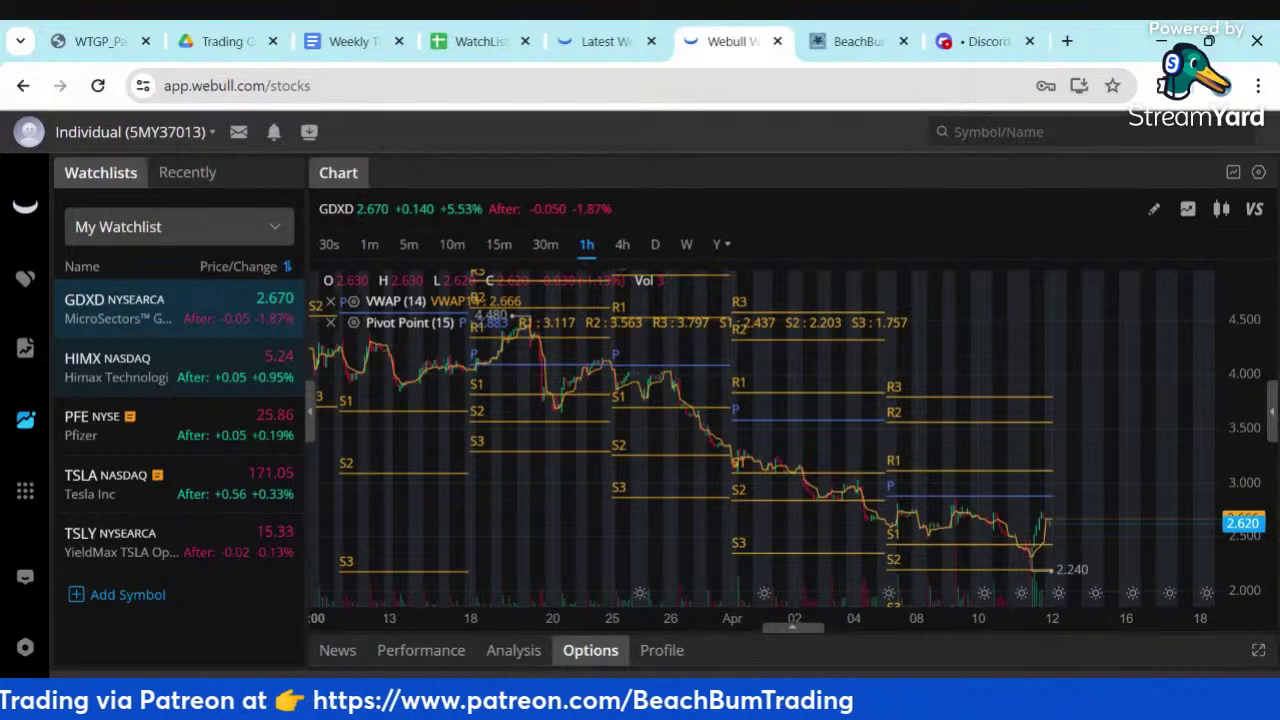
View the HIMX chart at the 4-hour interval and return it to the 1-hour interval
{"action": "left_click", "coordinate": [116, 373]}
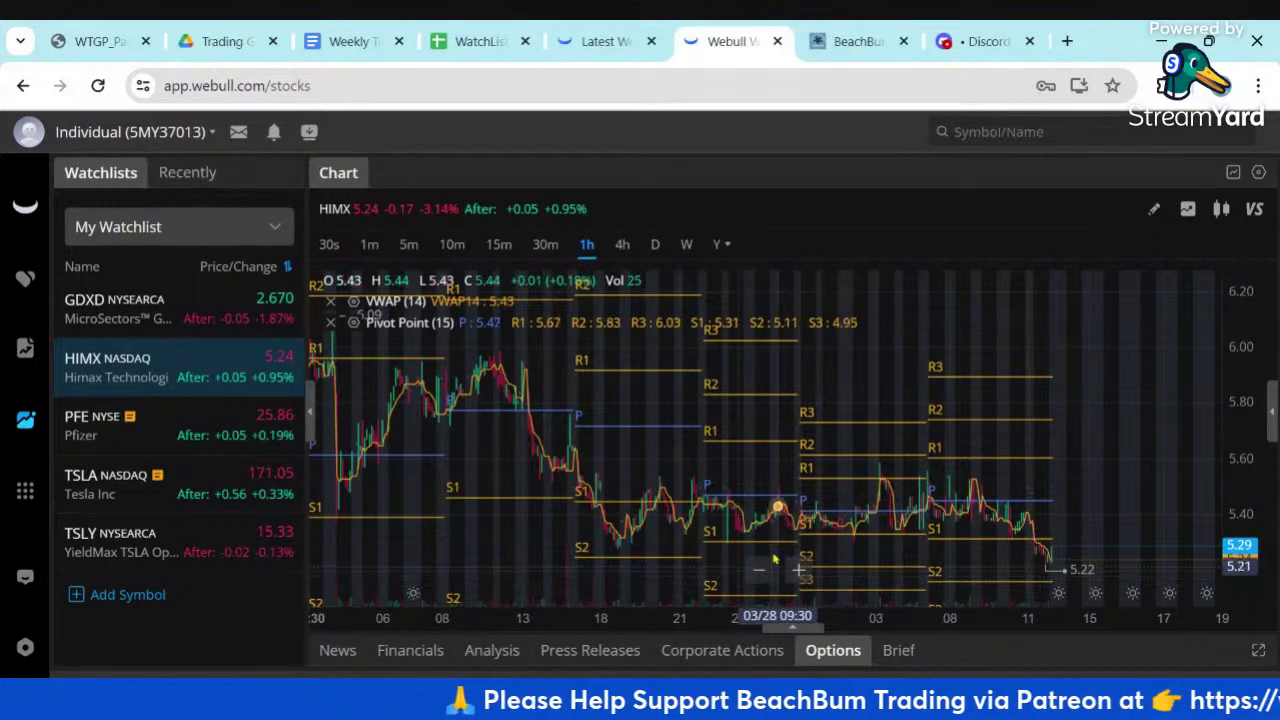
{"action": "left_click", "coordinate": [622, 244]}
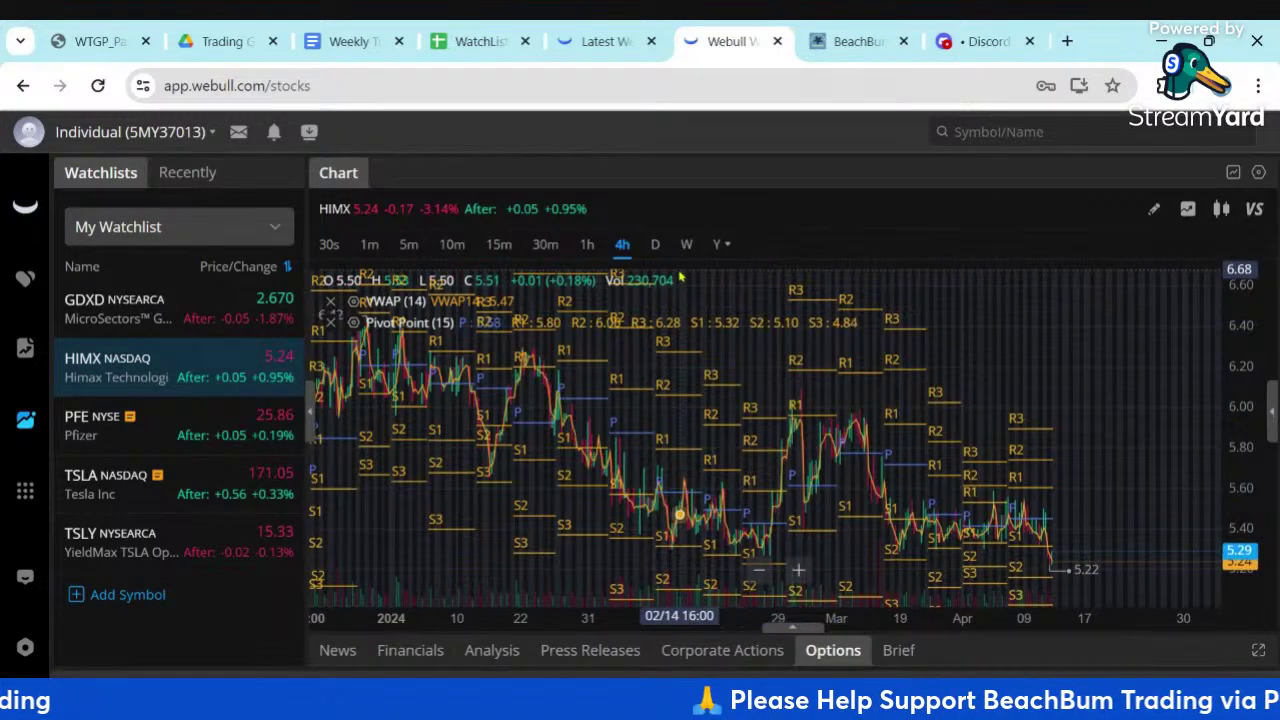
{"action": "left_click", "coordinate": [588, 250]}
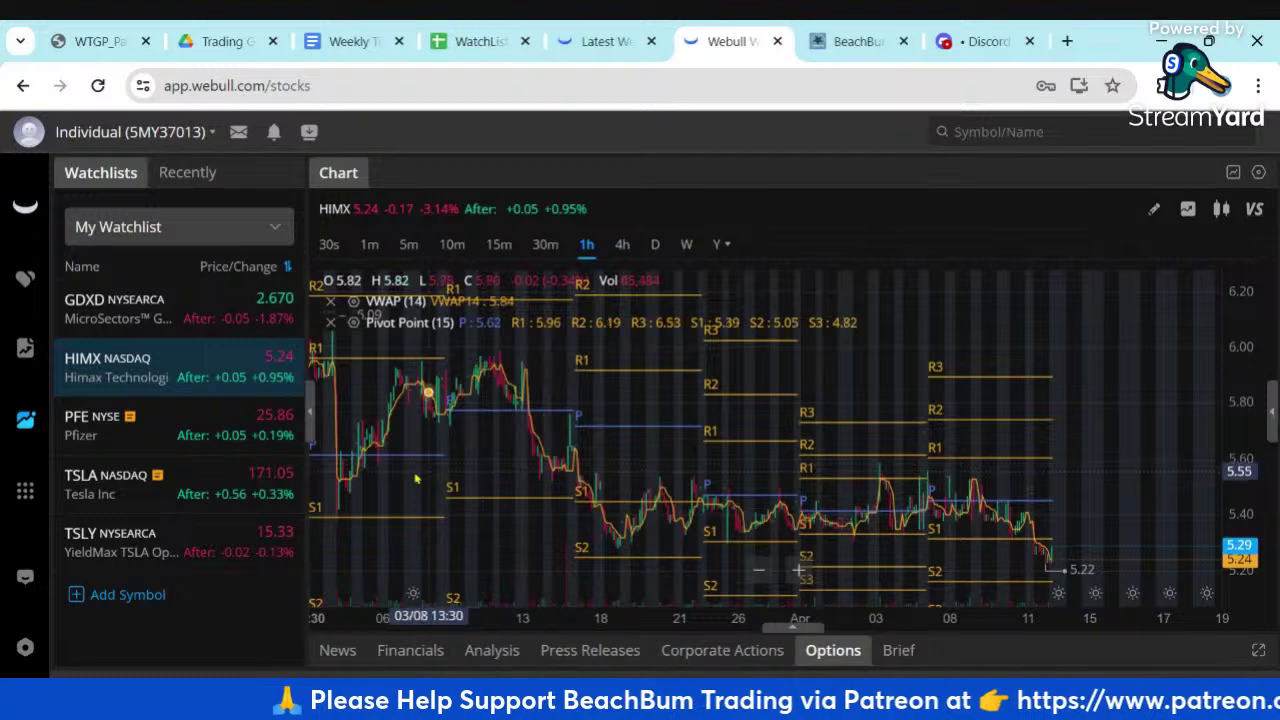
Examine Pfizer's (PFE) price history on the daily chart and return it to the 1-hour interval
{"action": "left_click", "coordinate": [118, 428]}
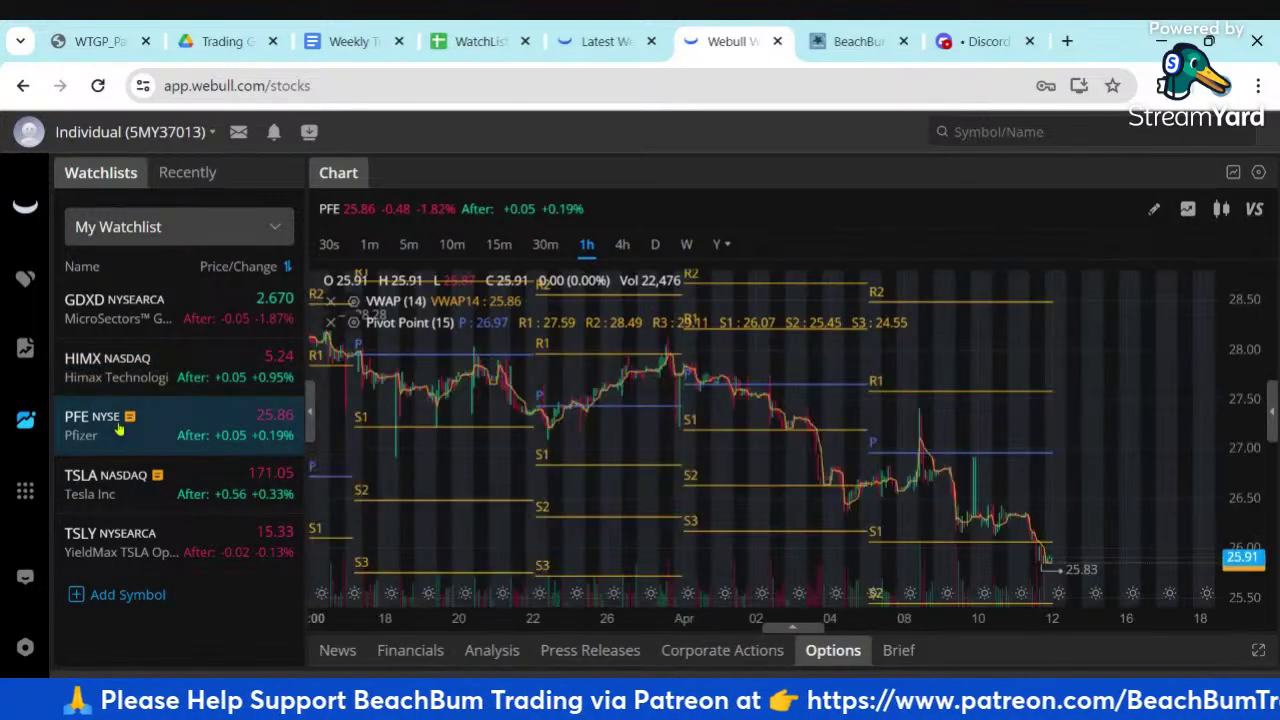
{"action": "left_click", "coordinate": [651, 245]}
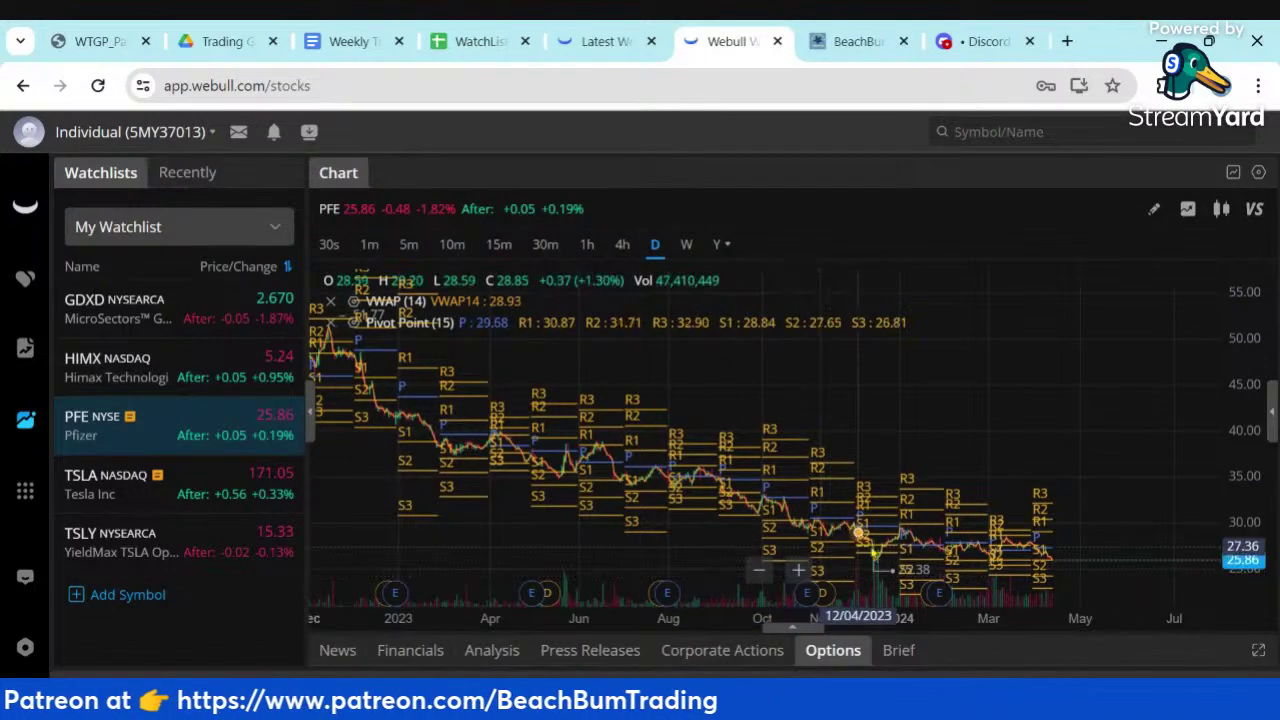
{"action": "left_click_drag", "start_coordinate": [866, 551], "coordinate": [608, 547]}
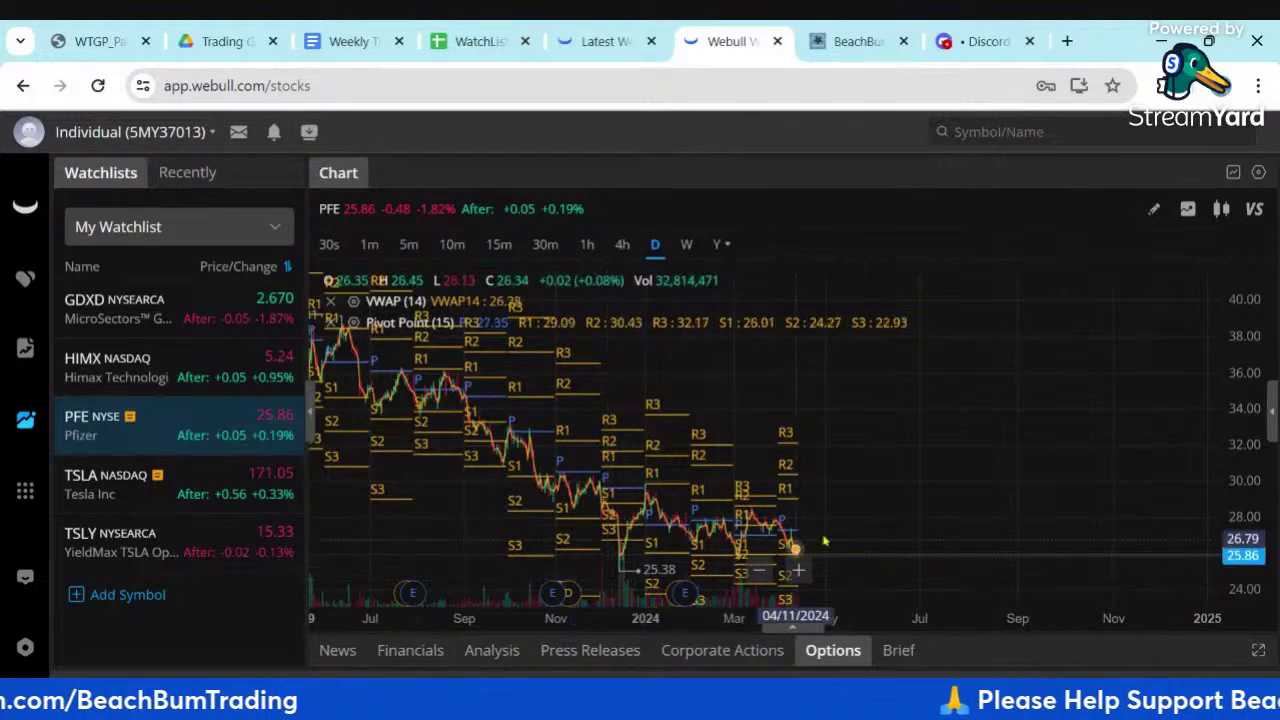
{"action": "left_click_drag", "start_coordinate": [857, 524], "coordinate": [1023, 523]}
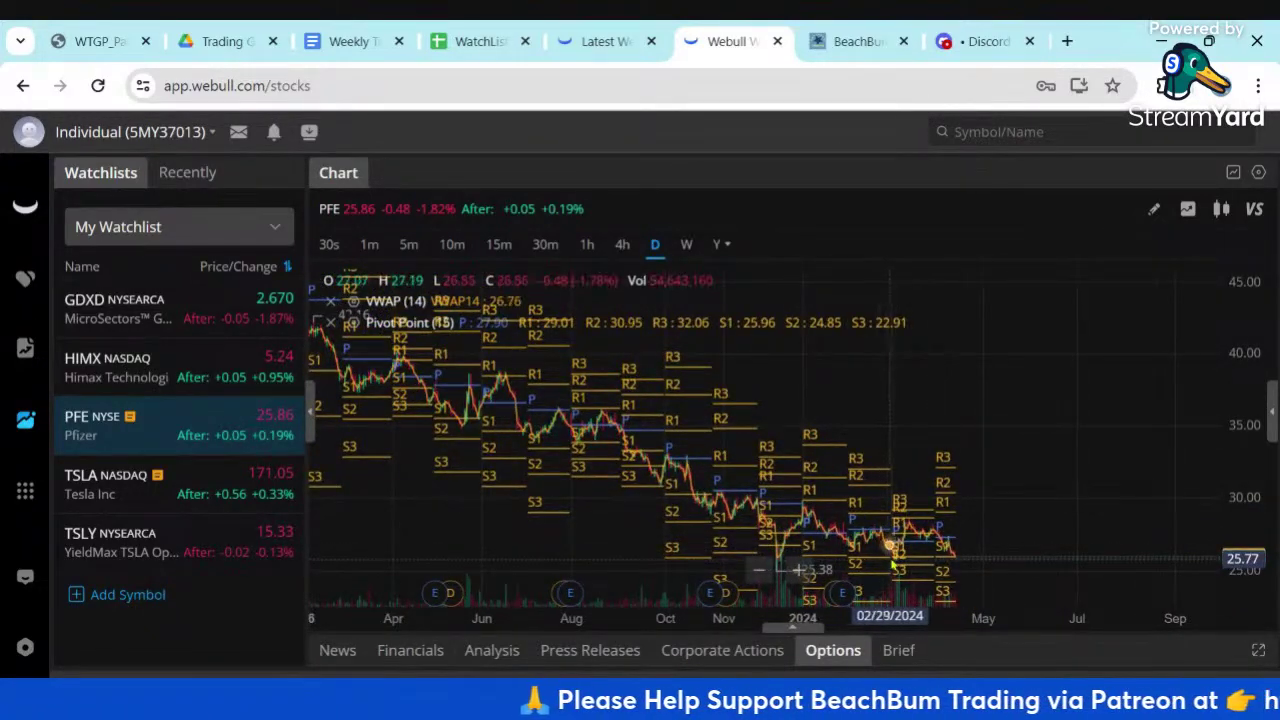
{"action": "left_click", "coordinate": [587, 245]}
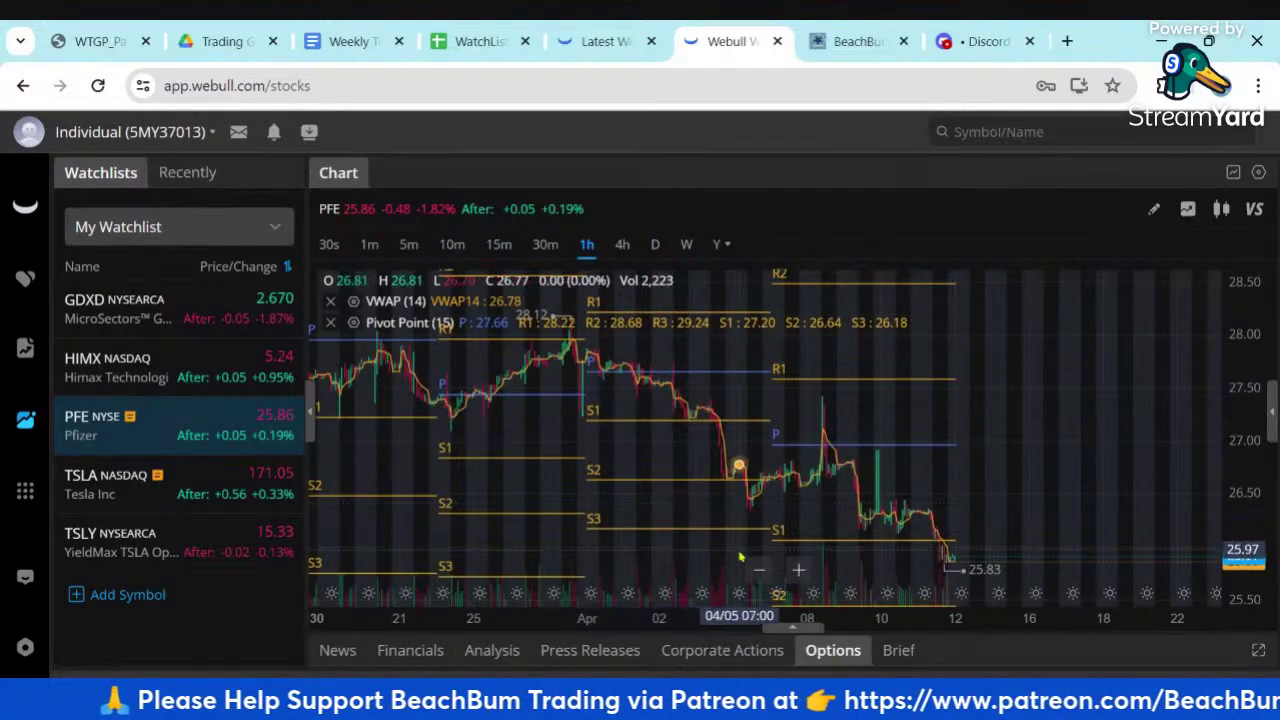
Check the RR52W formula for PFE in the WatchLists spreadsheet and return to the Webull chart
{"action": "left_click", "coordinate": [478, 42]}
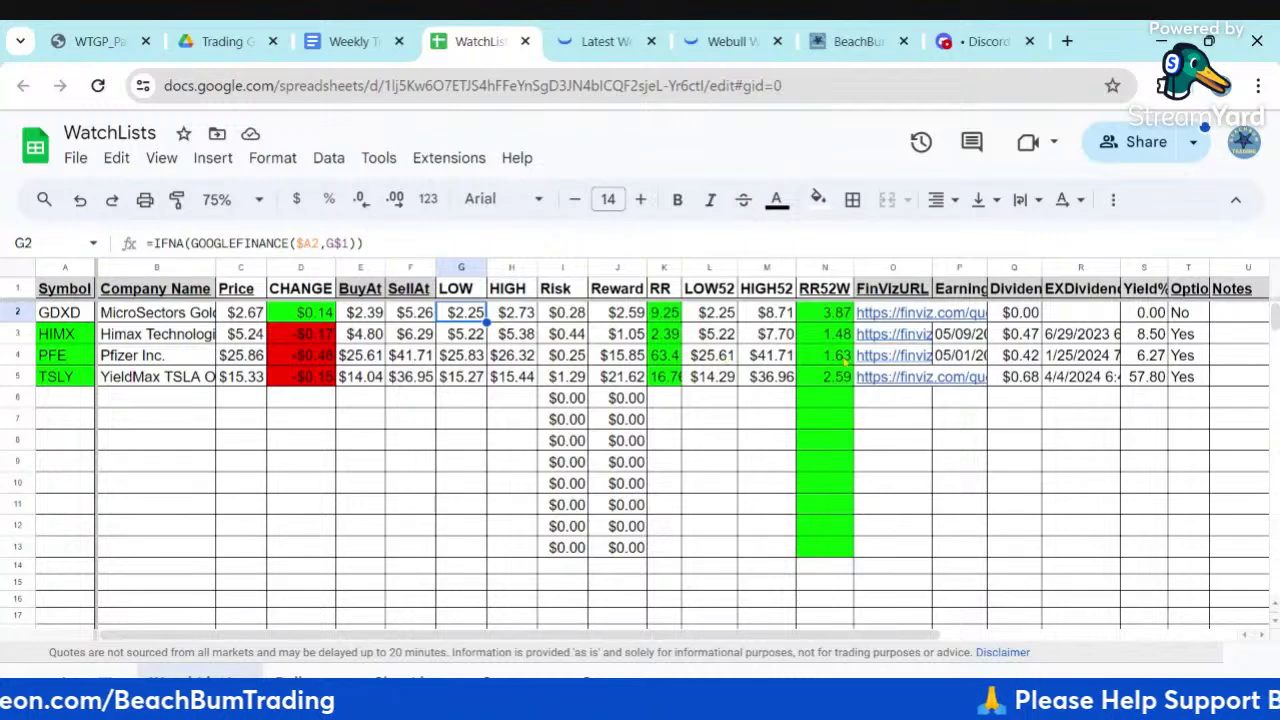
{"action": "left_click", "coordinate": [828, 356]}
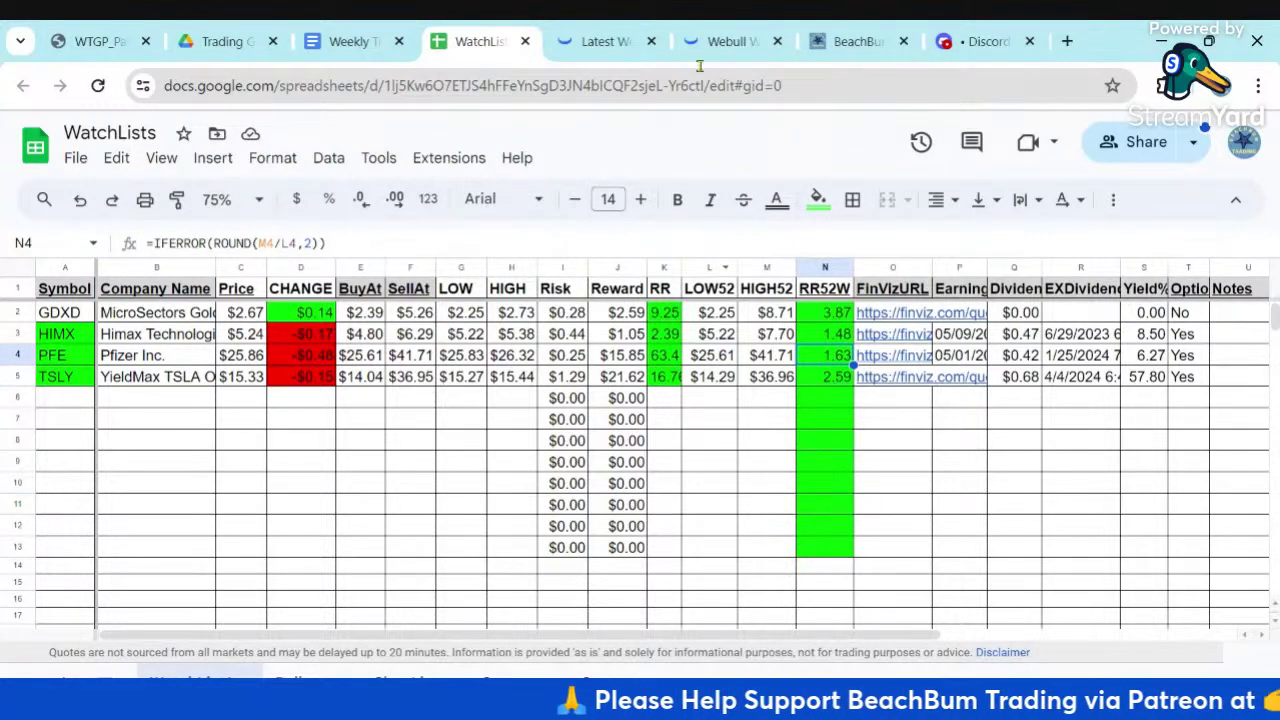
{"action": "left_click", "coordinate": [717, 40]}
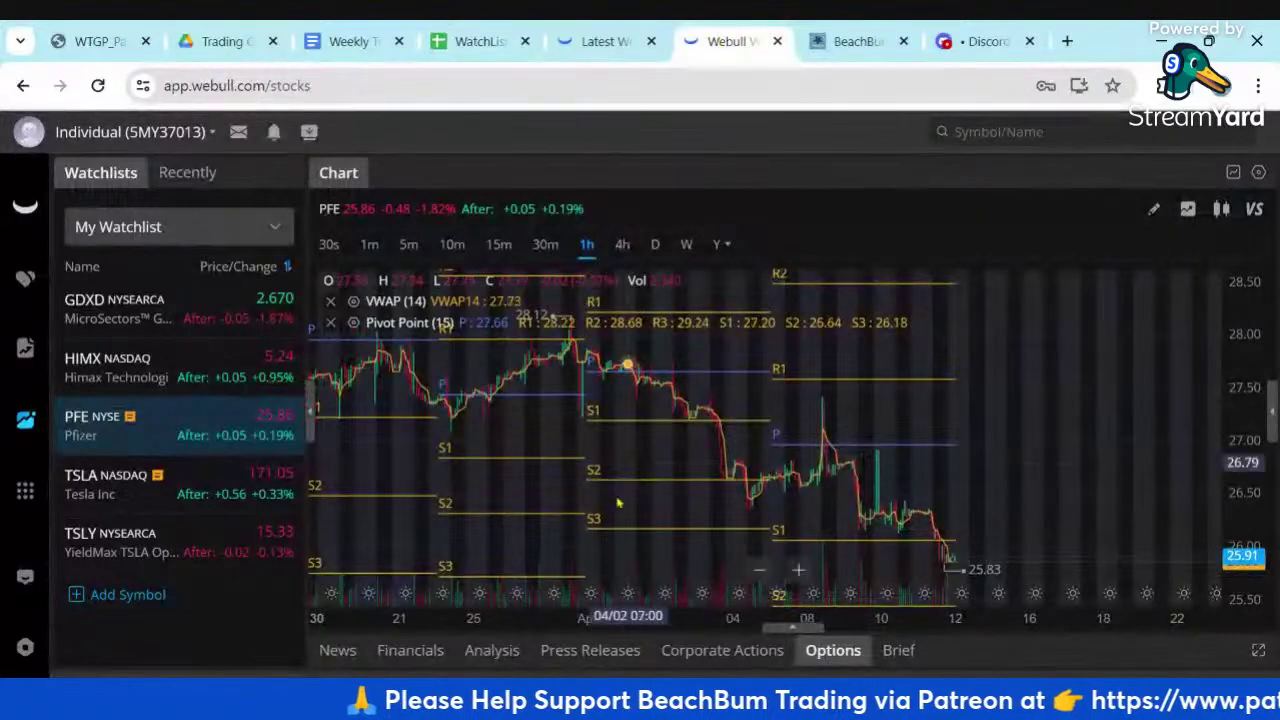
View Tesla's (TSLA) chart at the daily interval and check the recent dividend markers on the TSLY daily chart
{"action": "left_click", "coordinate": [115, 485]}
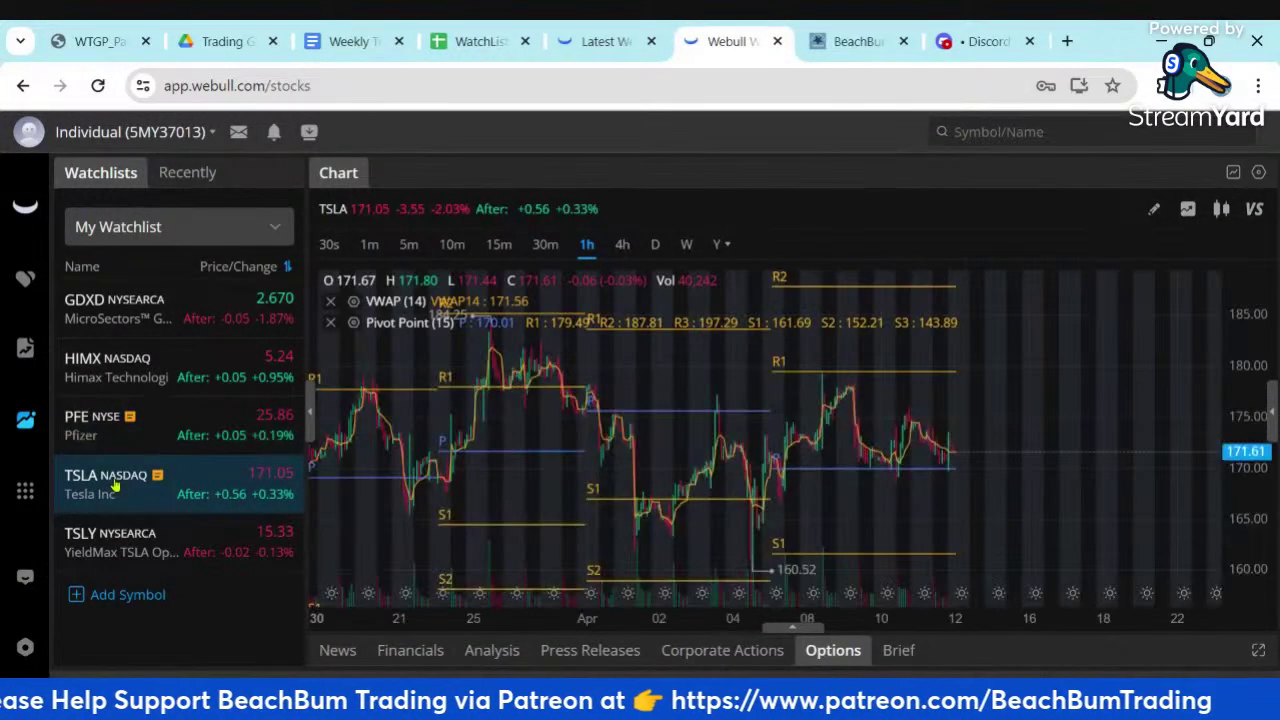
{"action": "left_click", "coordinate": [654, 246]}
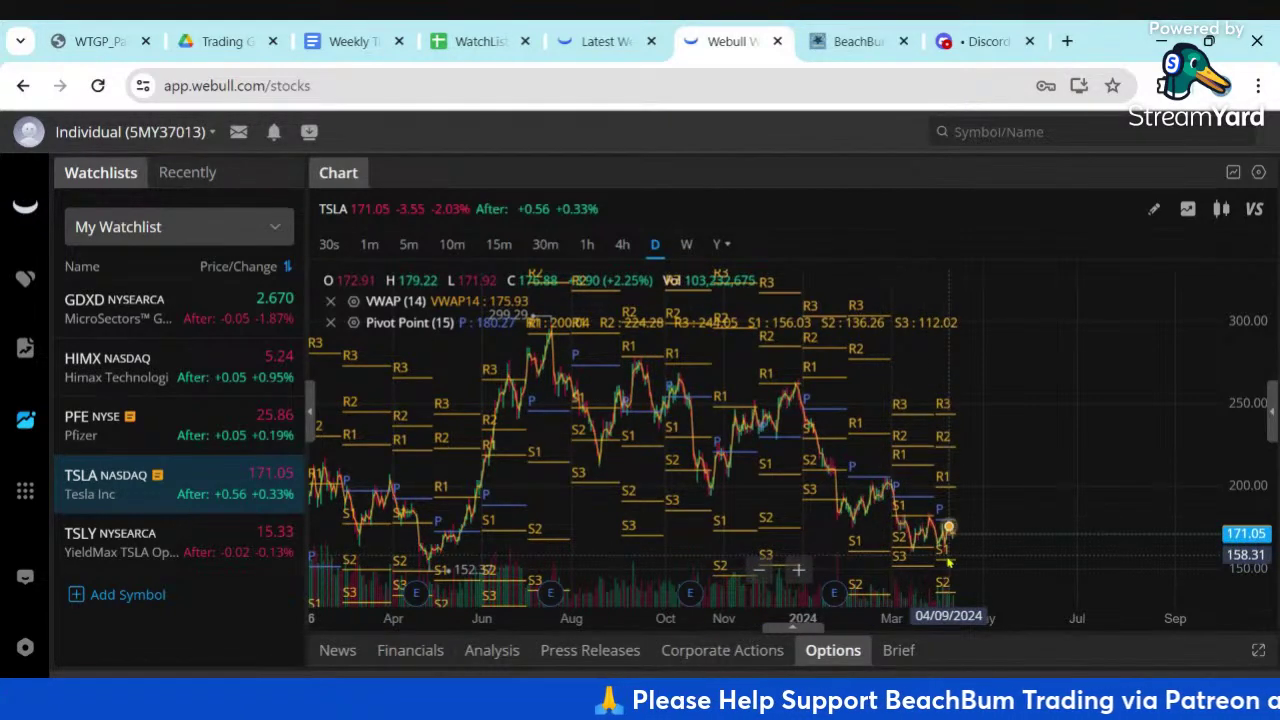
{"action": "left_click", "coordinate": [117, 548]}
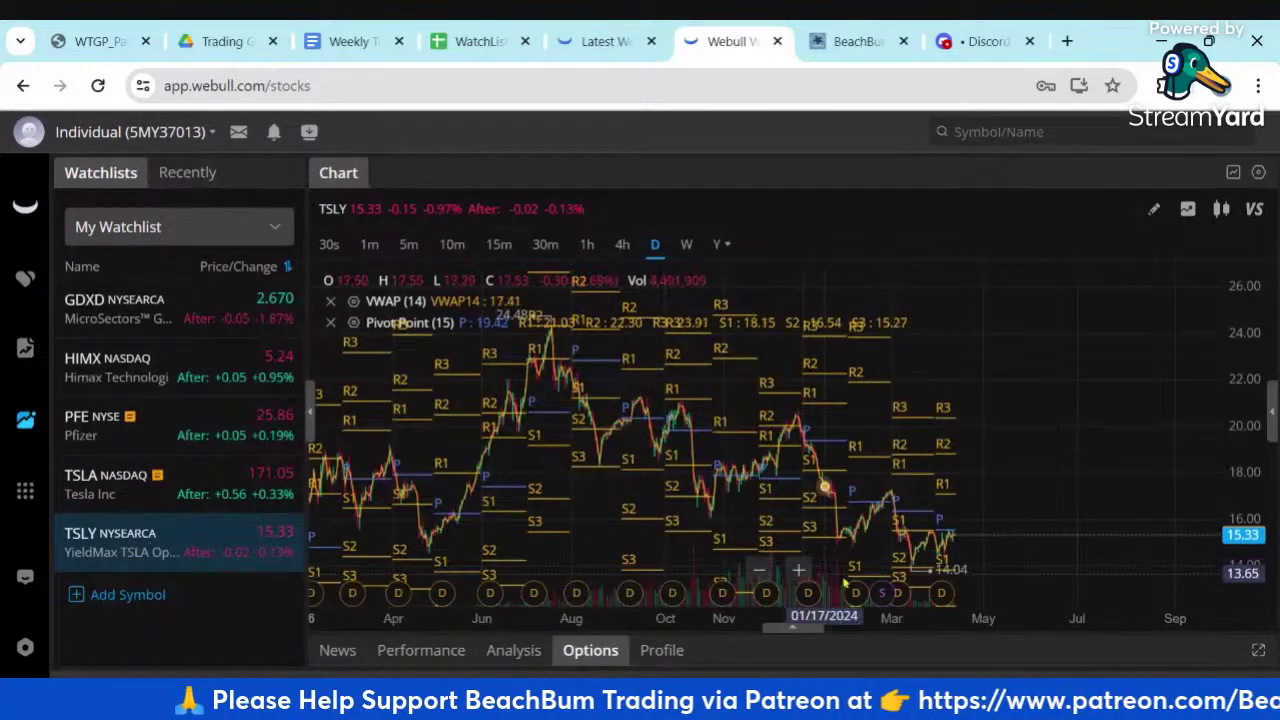
{"action": "mouse_move", "coordinate": [943, 594]}
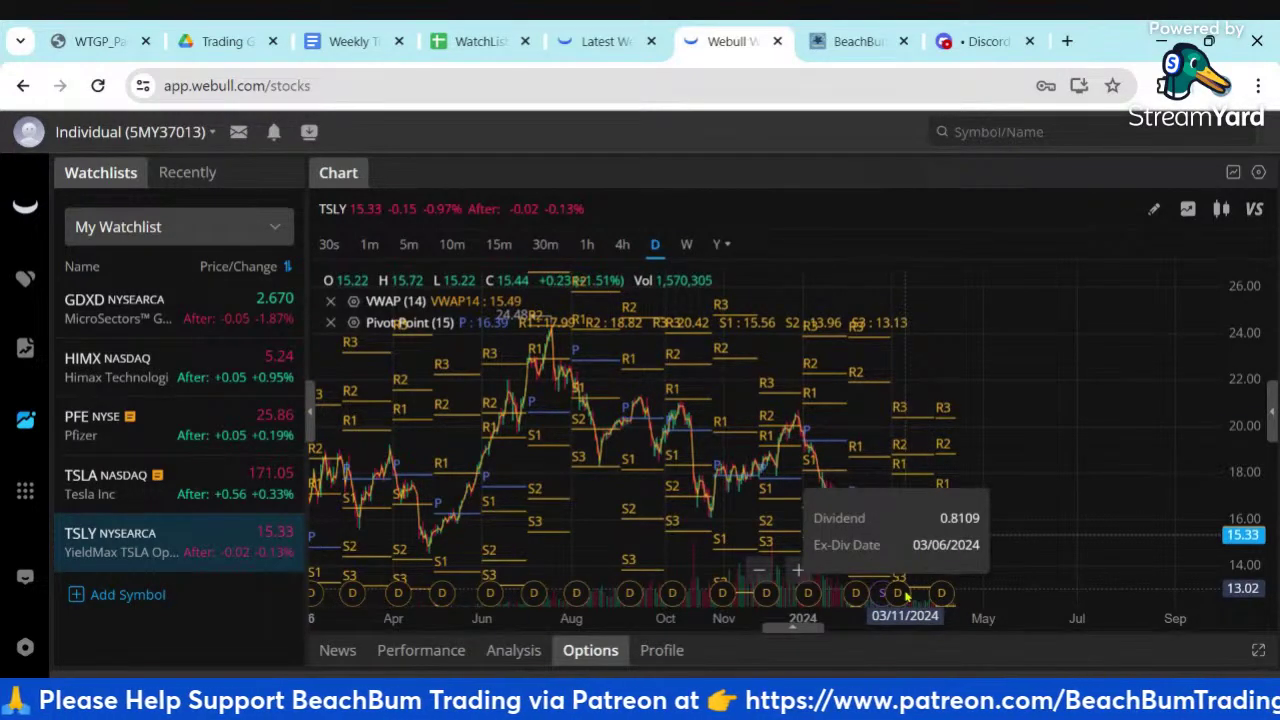
{"action": "mouse_move", "coordinate": [858, 594]}
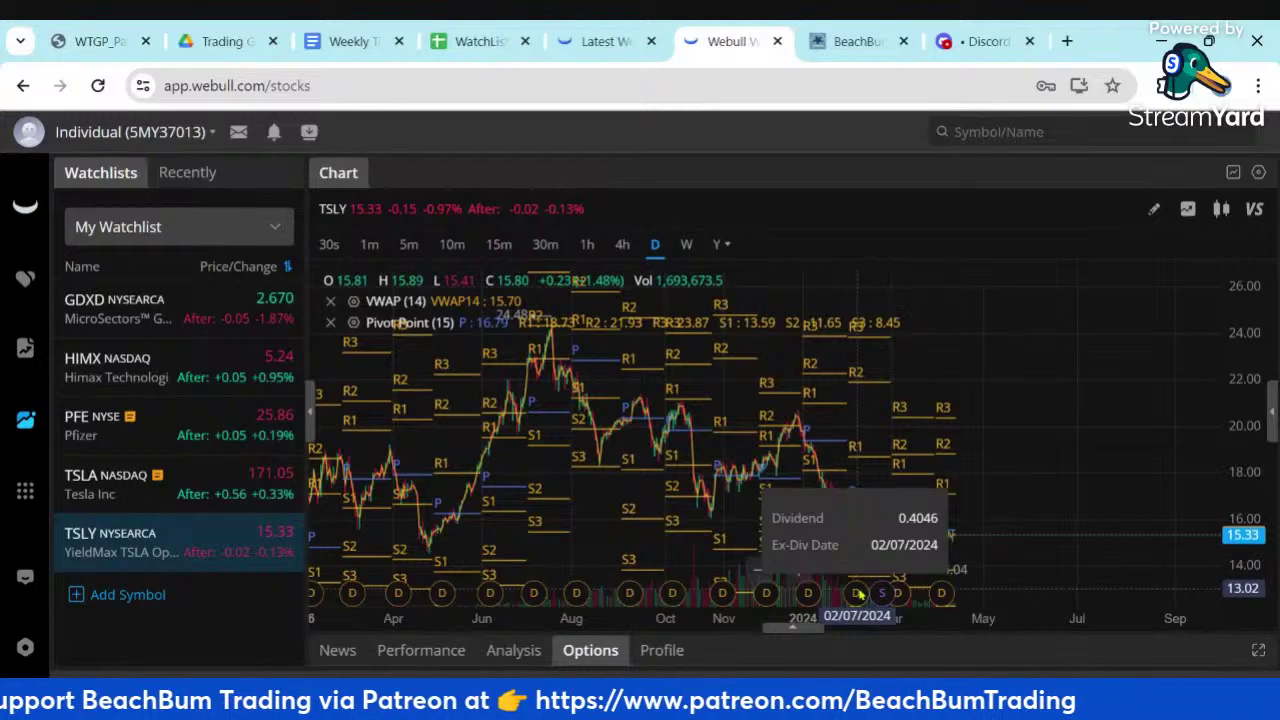
{"action": "mouse_move", "coordinate": [805, 594]}
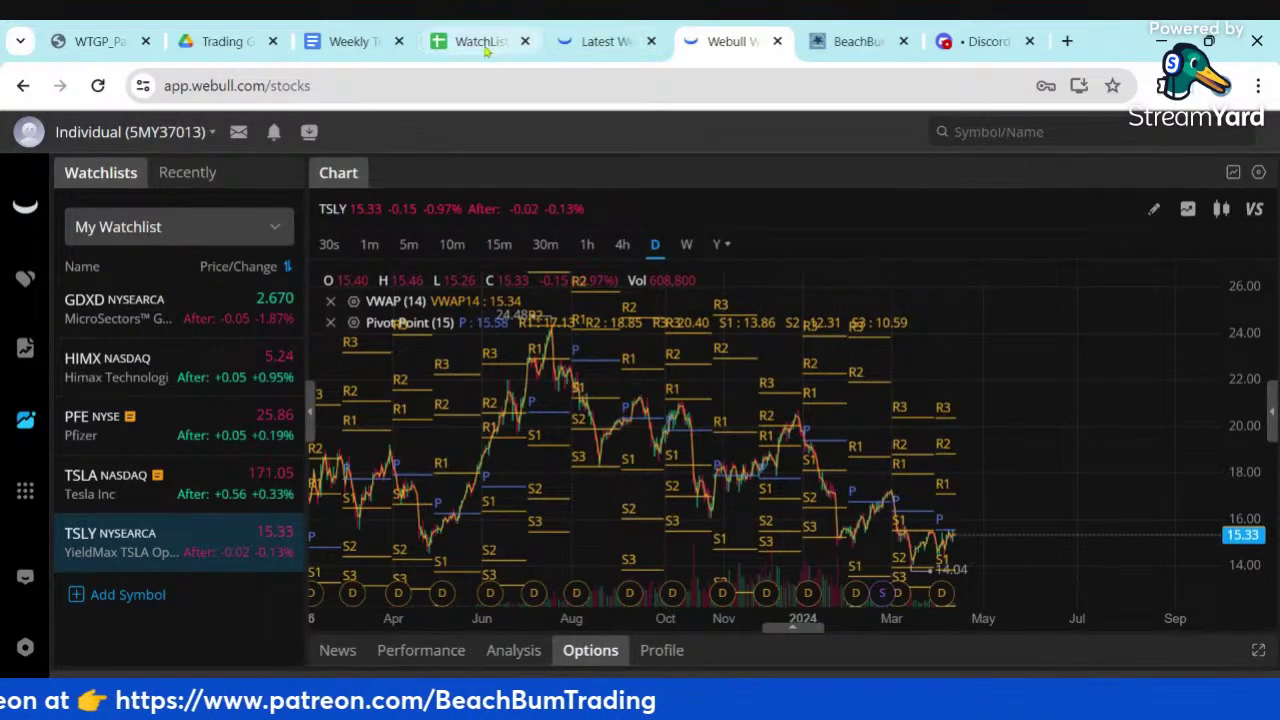
Switch to the weekly document and review the CRT entry and its video link under "Bullpen" Stocks
{"action": "left_click", "coordinate": [358, 44]}
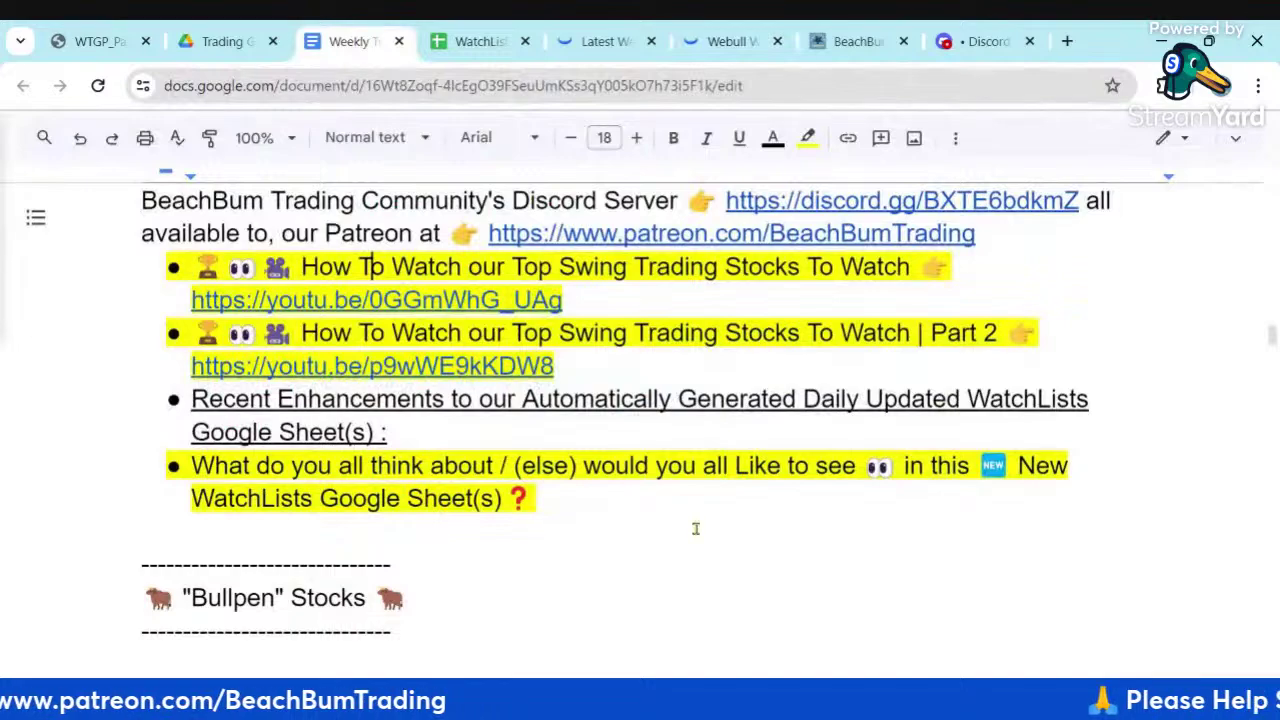
{"action": "scroll", "coordinate": [696, 528], "scroll_direction": "down", "scroll_amount": 2}
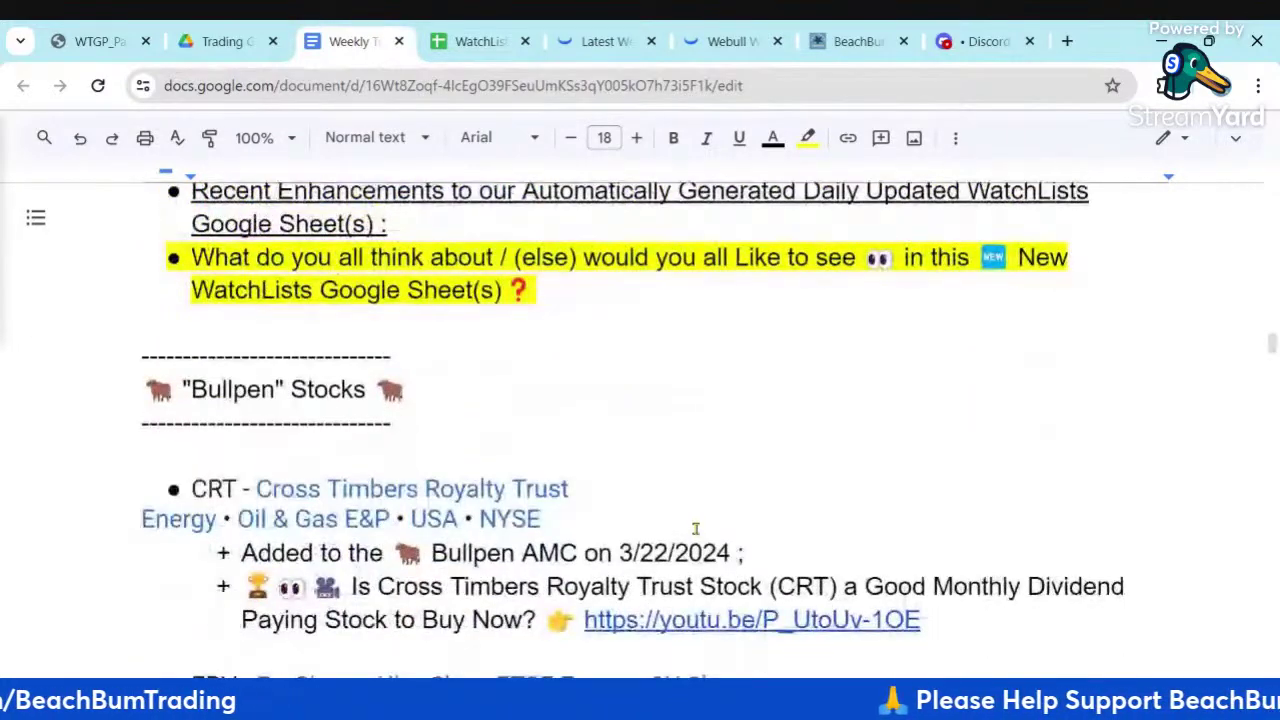
{"action": "scroll", "coordinate": [696, 528], "scroll_direction": "down", "scroll_amount": 1}
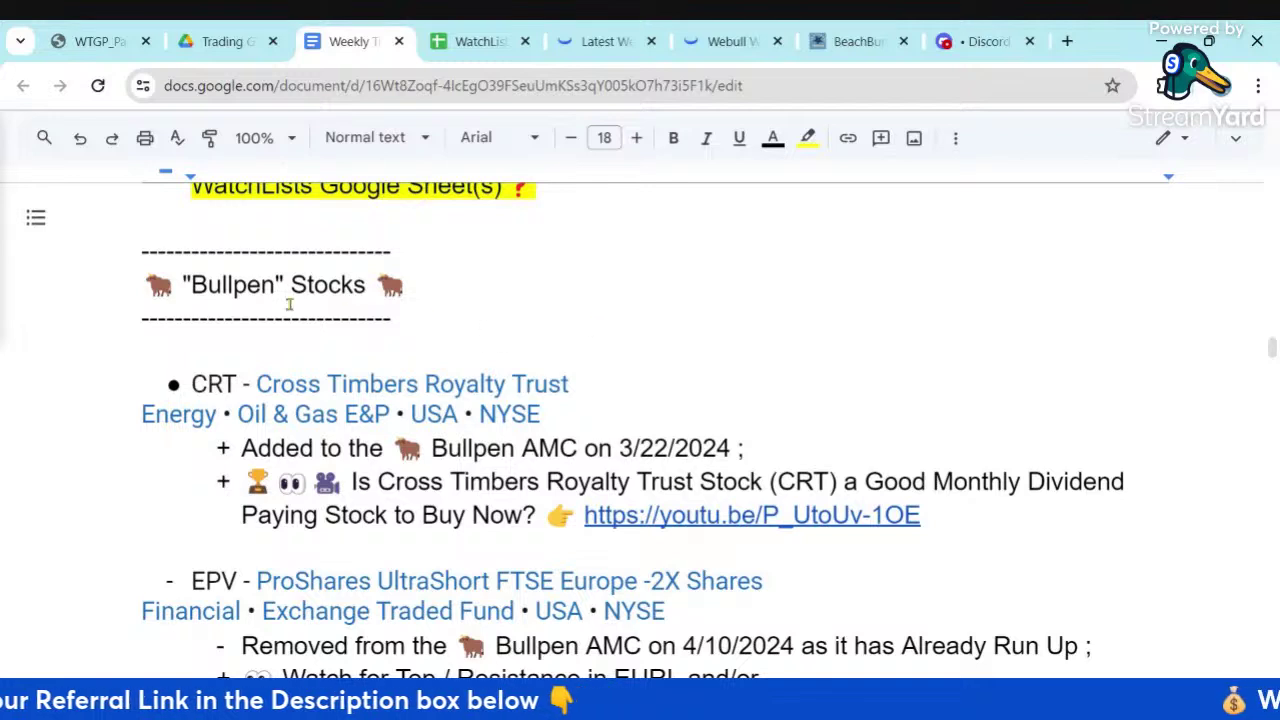
{"action": "double_click", "coordinate": [220, 287]}
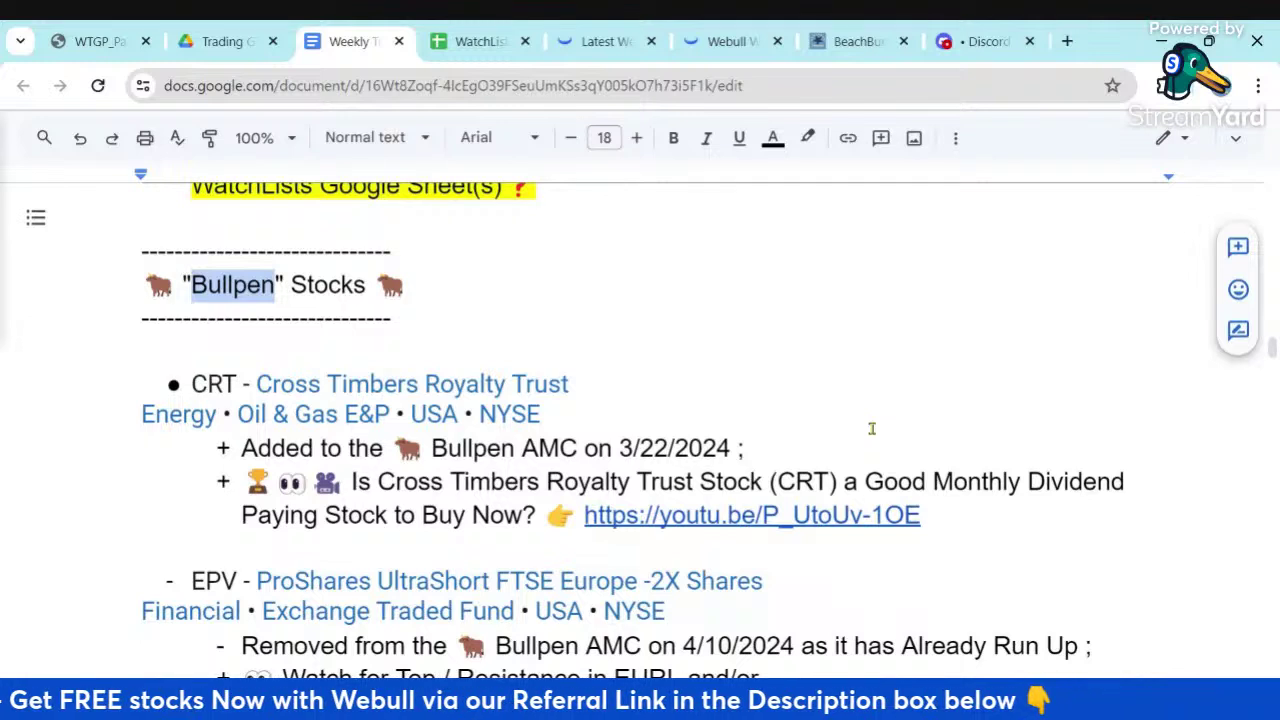
{"action": "double_click", "coordinate": [200, 383]}
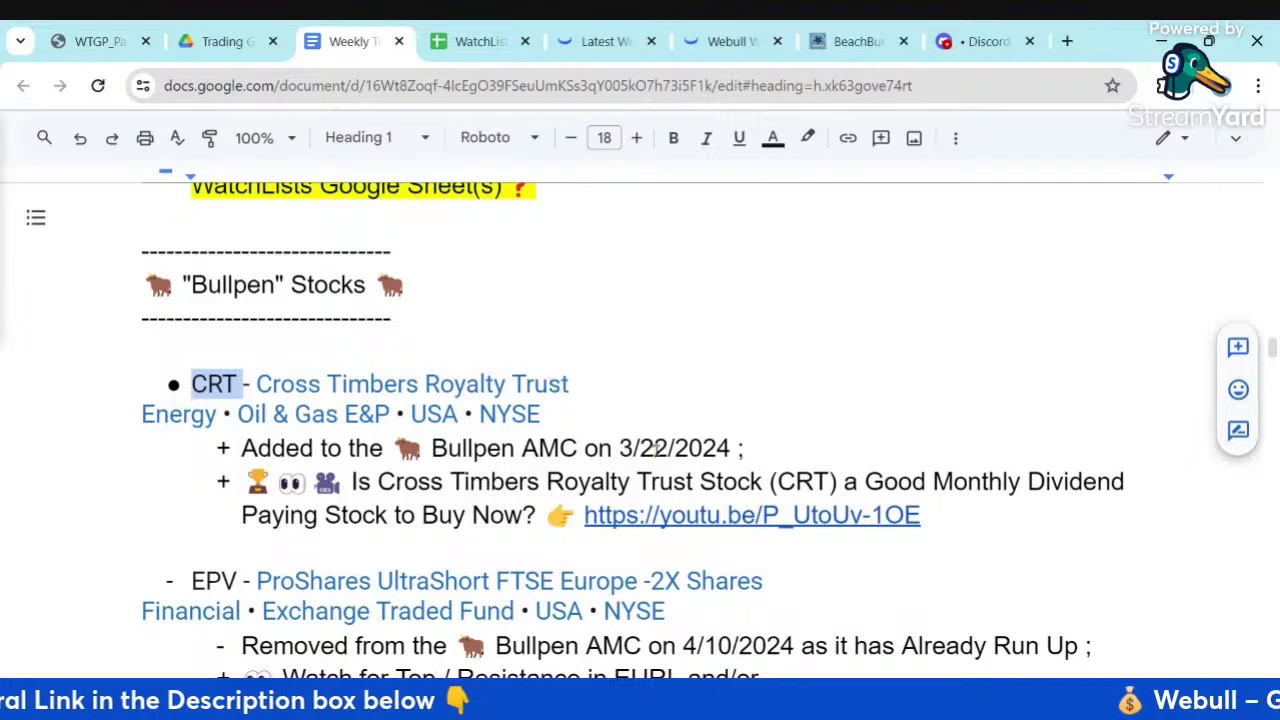
{"action": "left_click", "coordinate": [743, 514]}
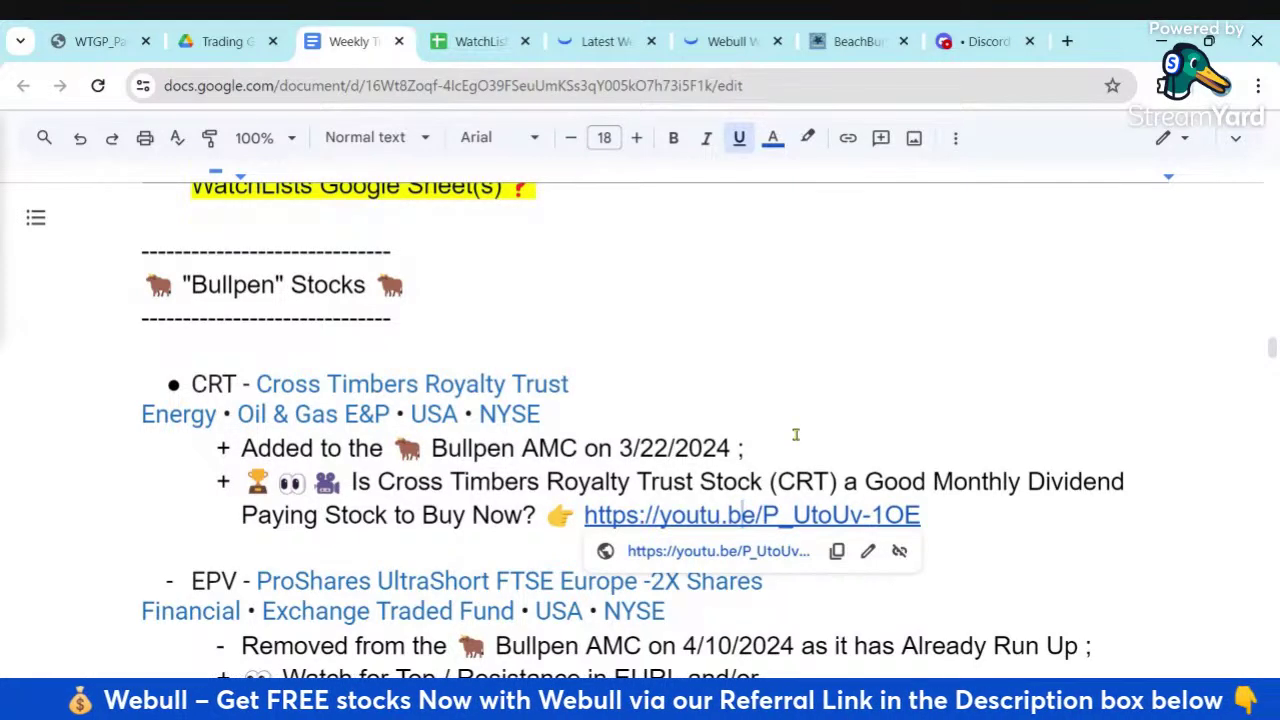
Review the EPV entry under "Bullpen" Stocks, including its removal note and the Best ETFs to use to Trade Europe link
{"action": "scroll", "coordinate": [796, 435], "scroll_direction": "down", "scroll_amount": 1}
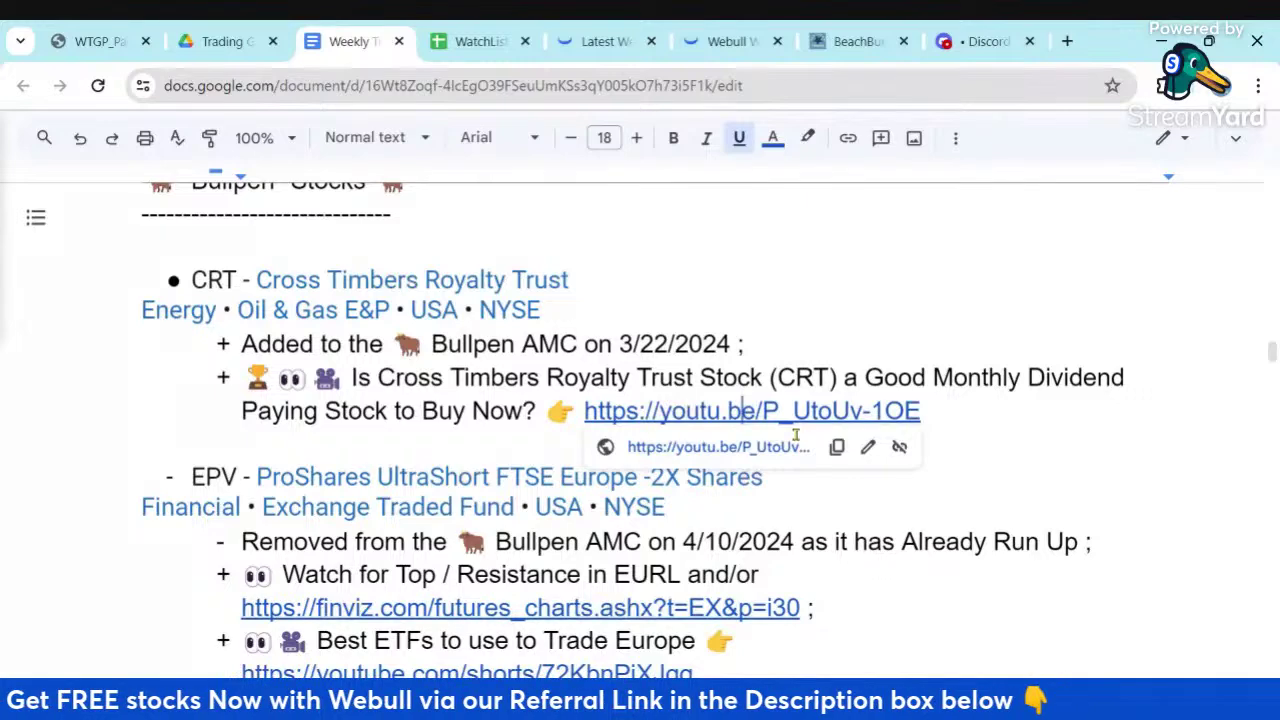
{"action": "scroll", "coordinate": [796, 435], "scroll_direction": "down", "scroll_amount": 1}
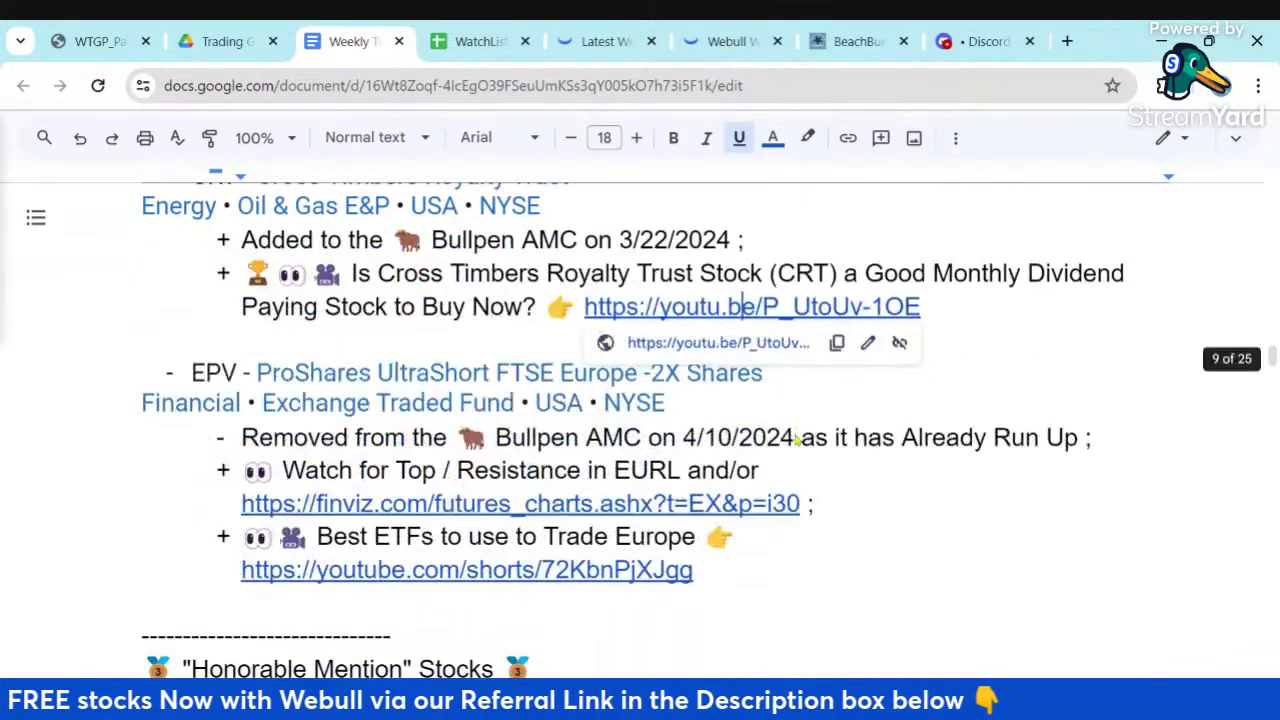
{"action": "double_click", "coordinate": [206, 372]}
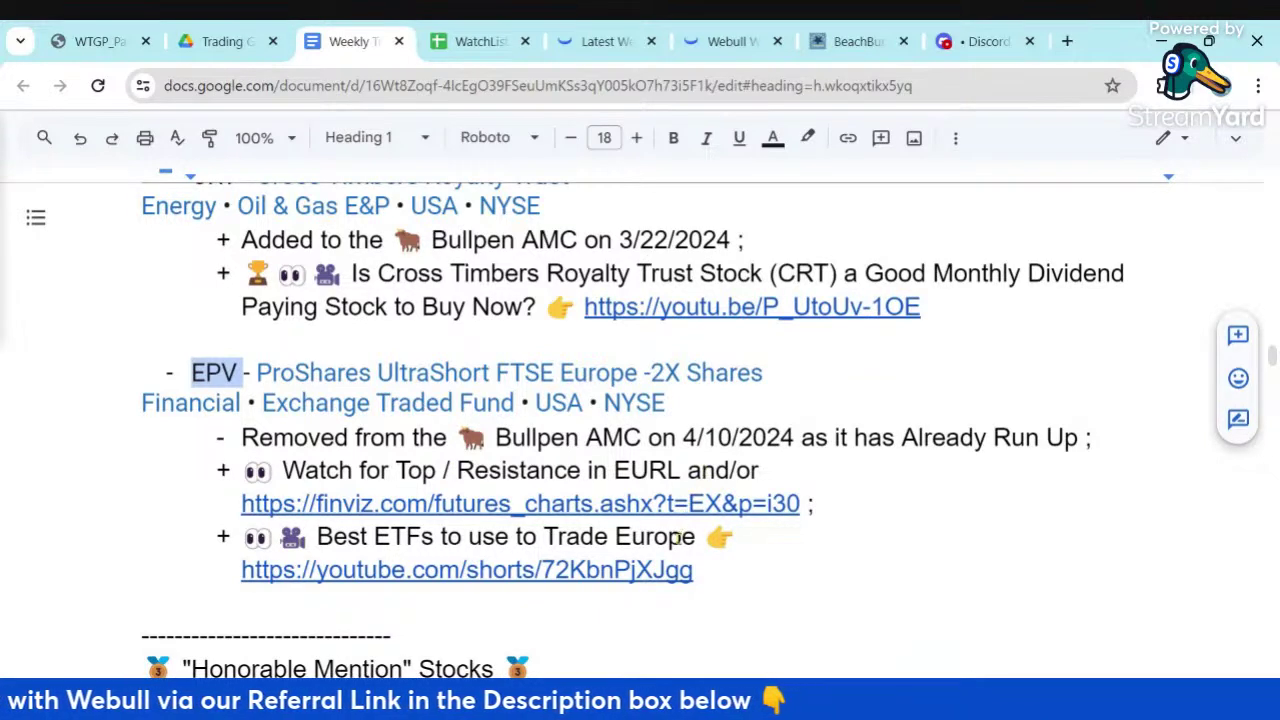
{"action": "left_click", "coordinate": [648, 567]}
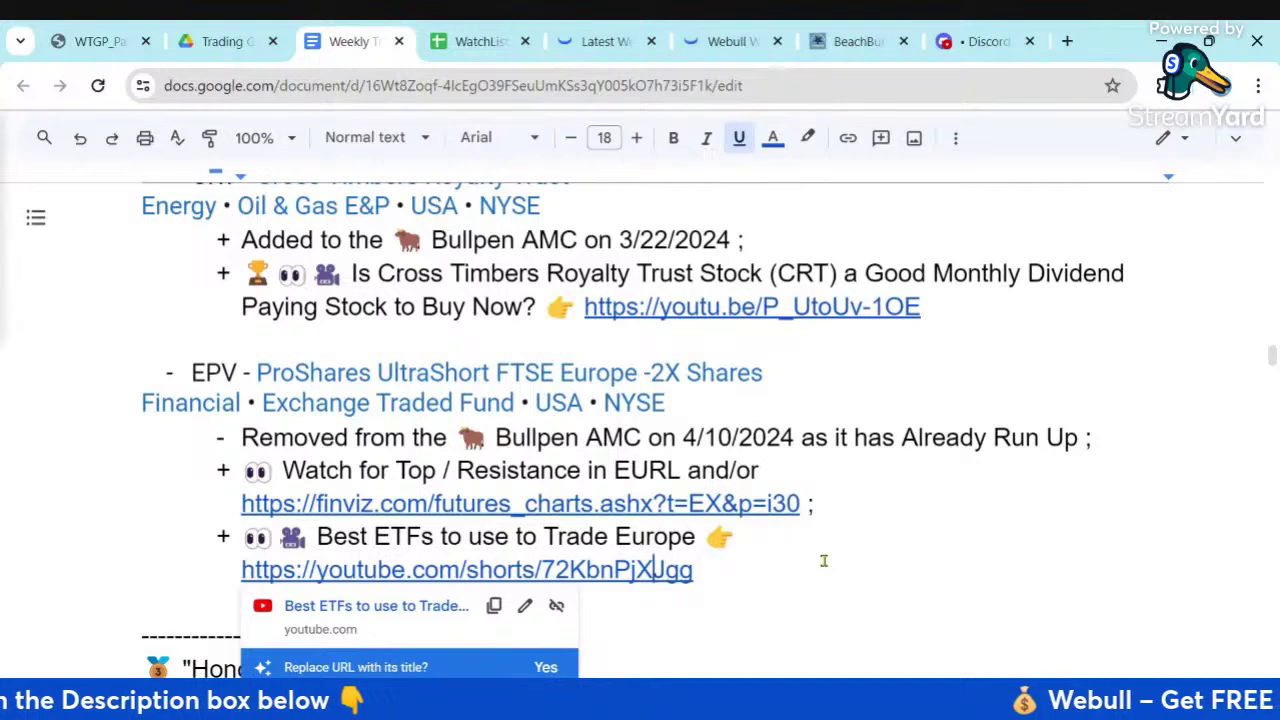
{"action": "scroll", "coordinate": [824, 561], "scroll_direction": "down", "scroll_amount": 1}
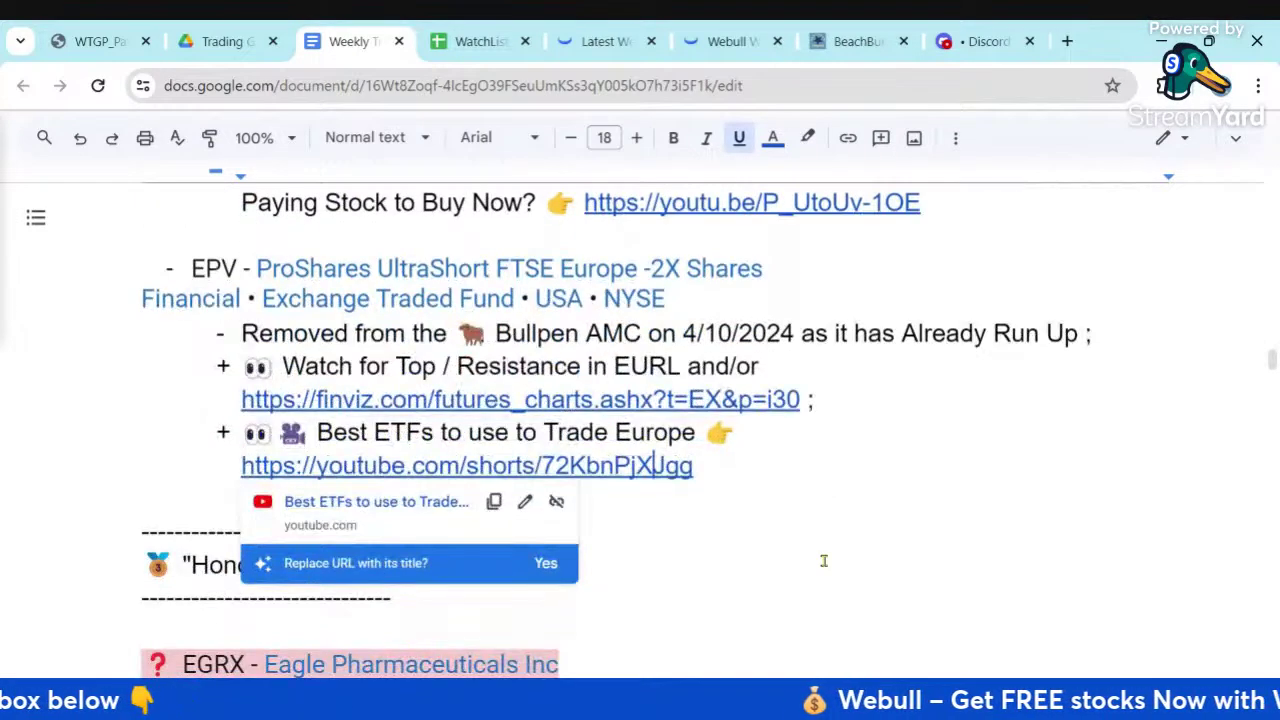
{"action": "scroll", "coordinate": [824, 561], "scroll_direction": "up", "scroll_amount": 1}
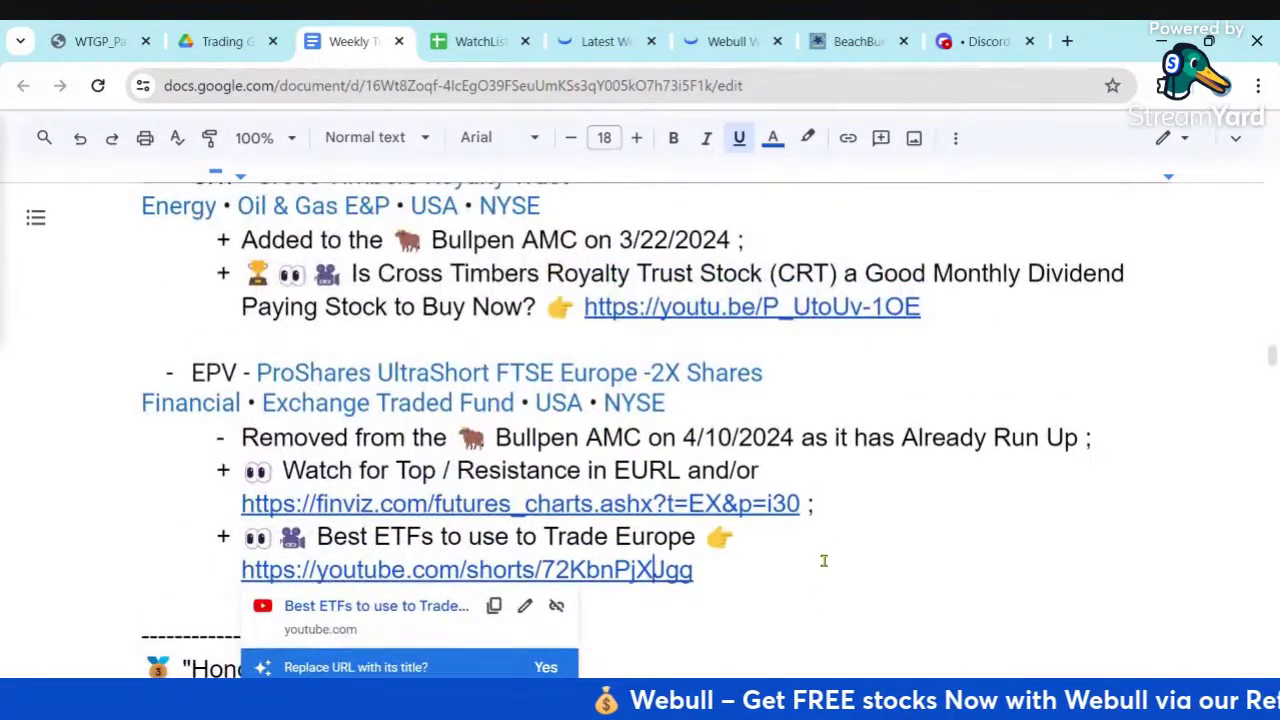
{"action": "left_click", "coordinate": [797, 437]}
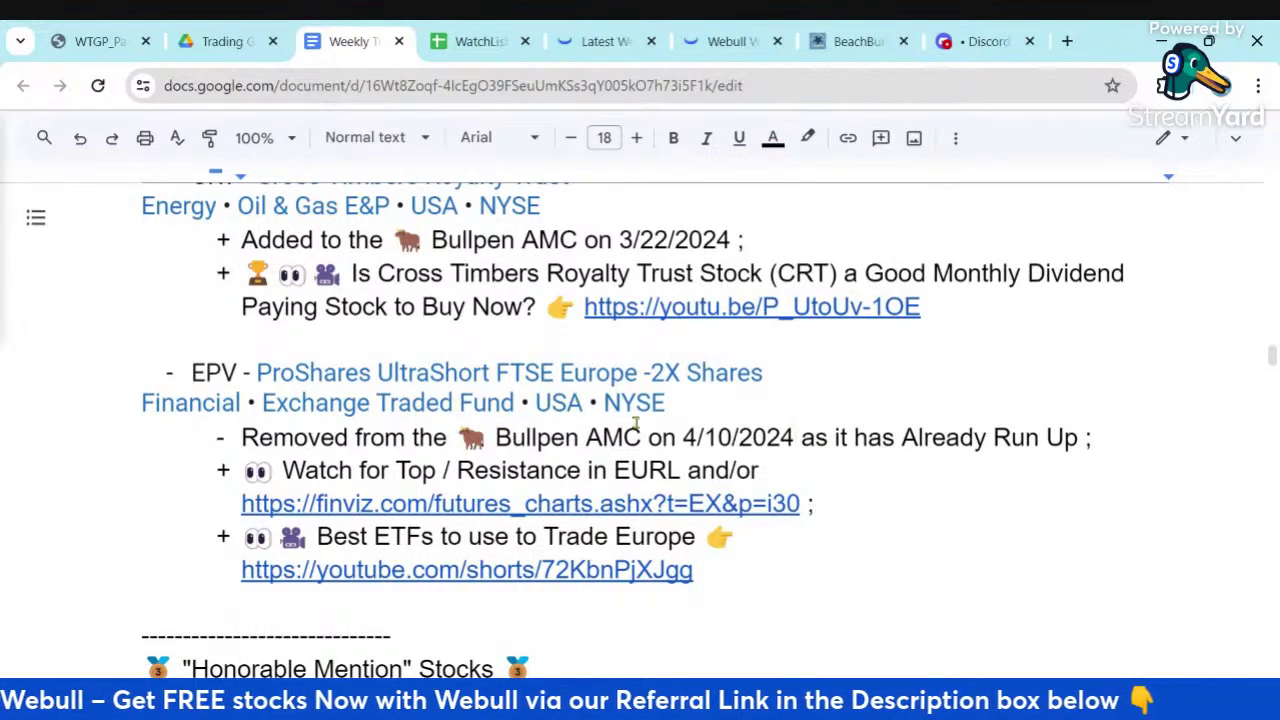
{"action": "scroll", "coordinate": [658, 466], "scroll_direction": "up", "scroll_amount": 2}
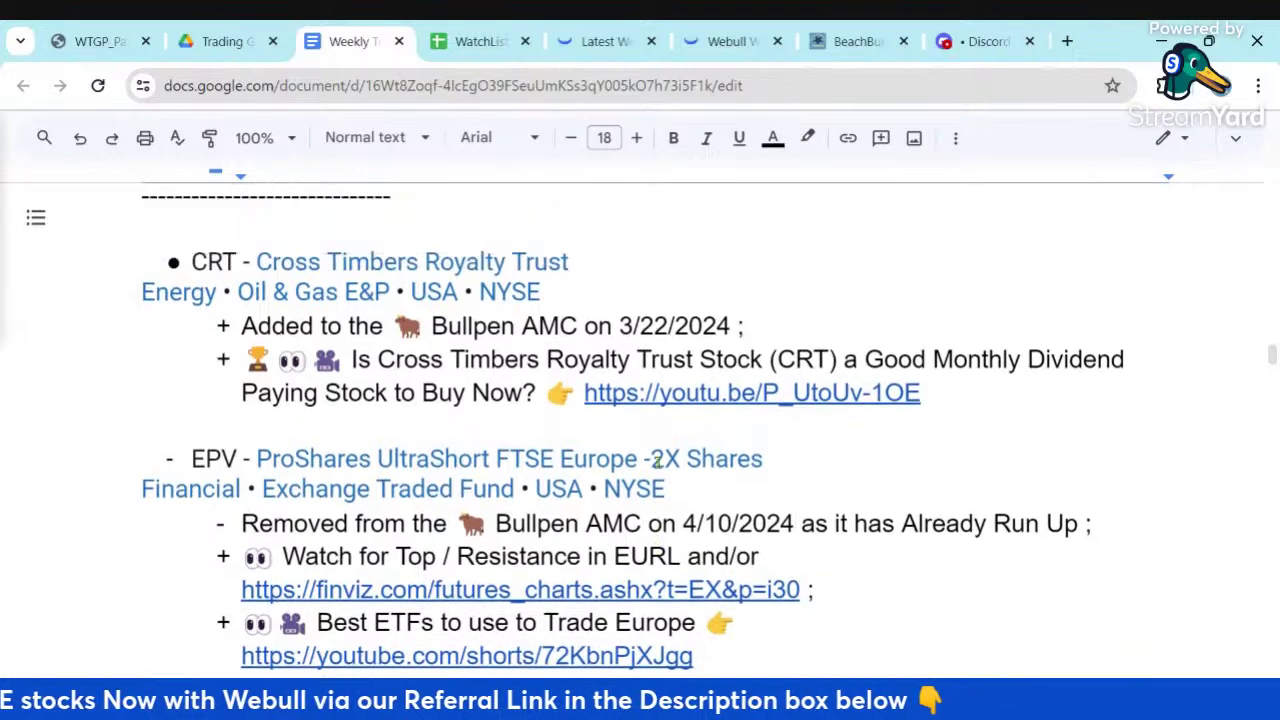
Show the Bullpen sheet of the WatchLists spreadsheet and inspect CRT's 52-week low and price cells
{"action": "left_click", "coordinate": [478, 42]}
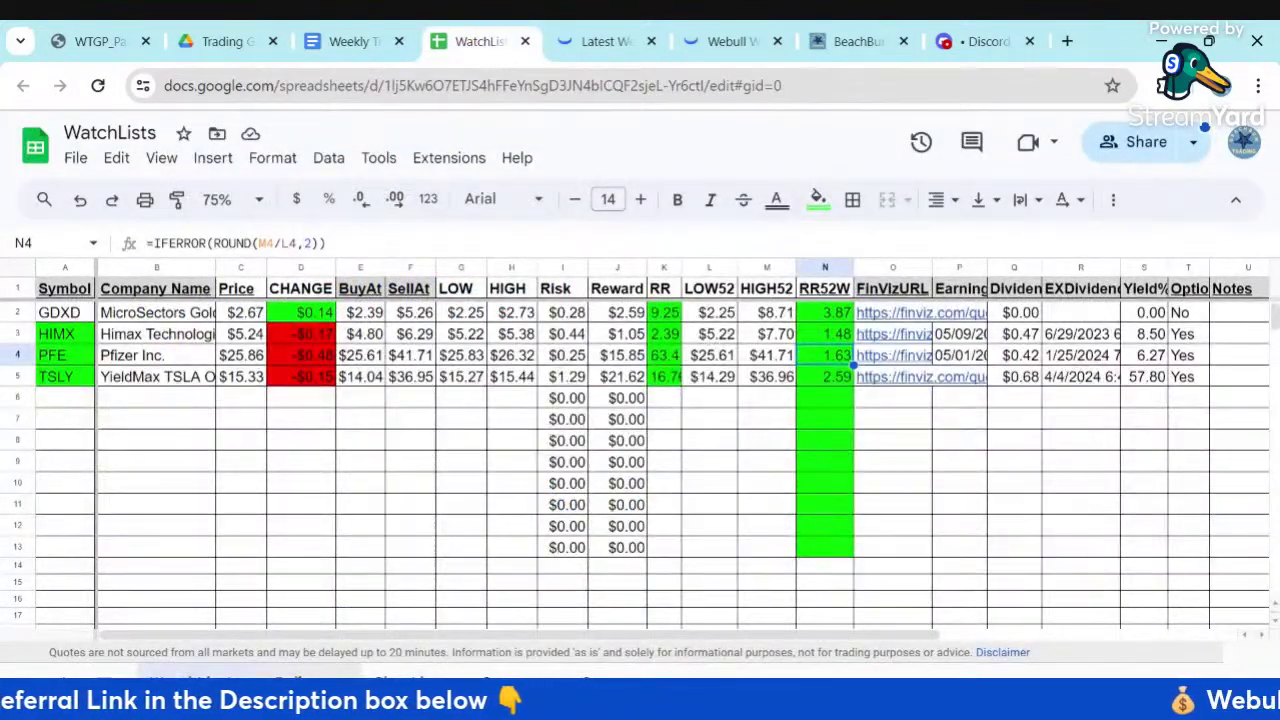
{"action": "left_click", "coordinate": [310, 682]}
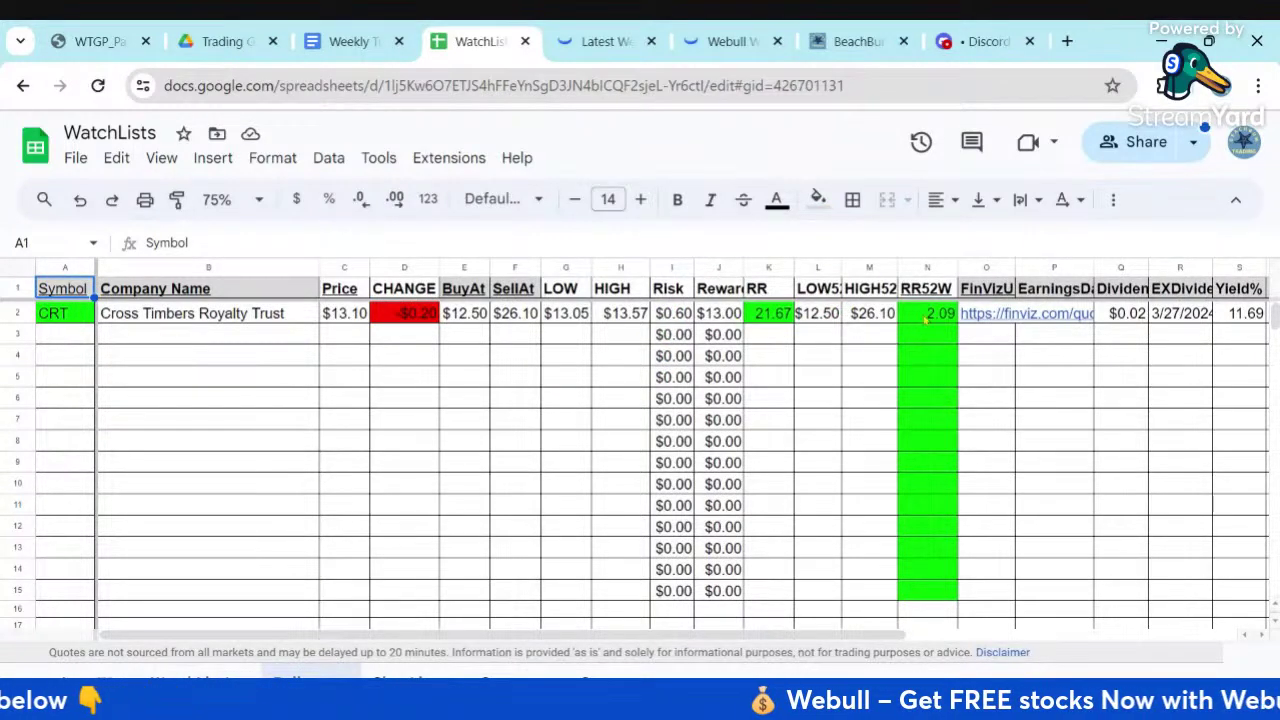
{"action": "left_click", "coordinate": [826, 316]}
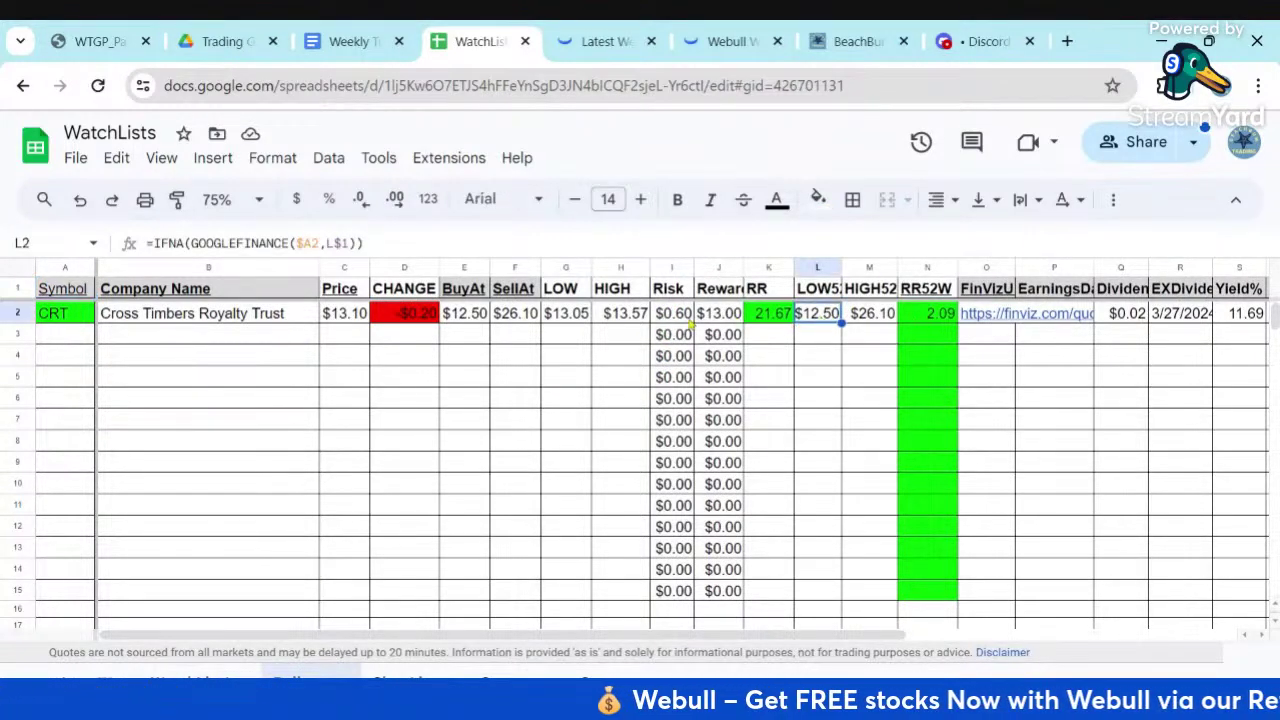
{"action": "left_click", "coordinate": [340, 315]}
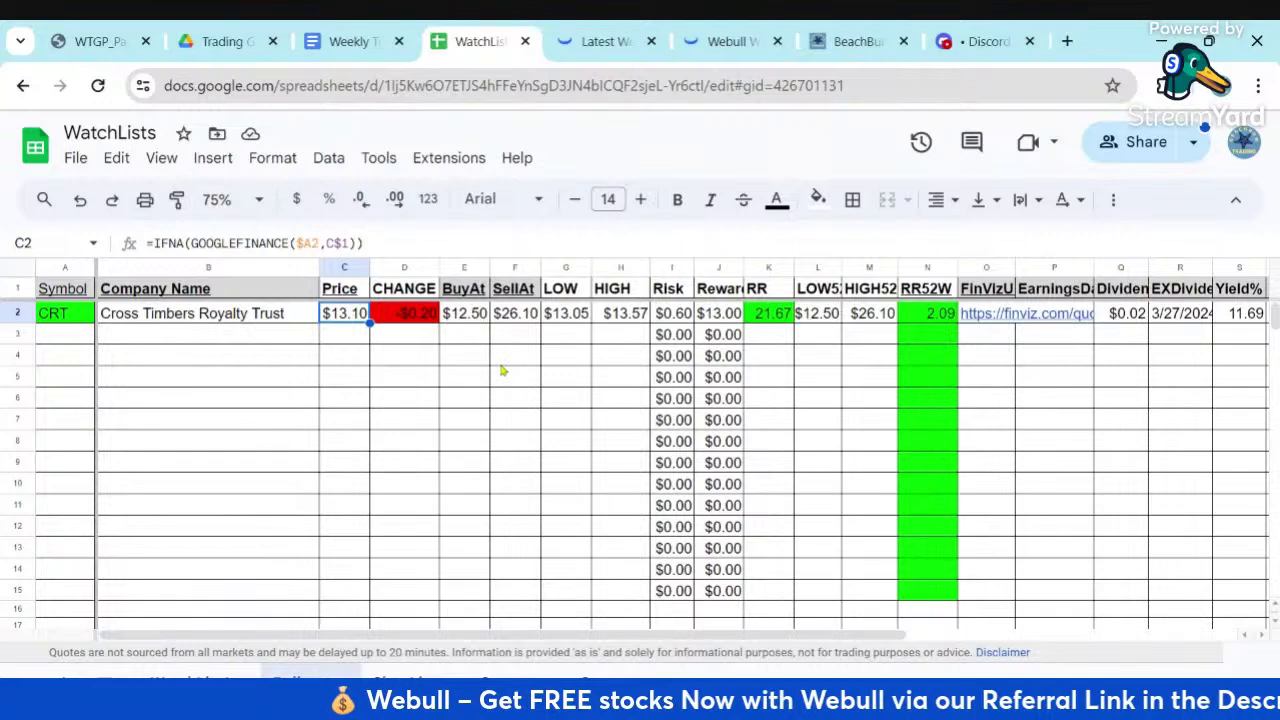
Switch to Webull, load the Bullpen watchlist and examine the CRT chart at the daily, 4-hour and 1-hour intervals
{"action": "left_click", "coordinate": [733, 41]}
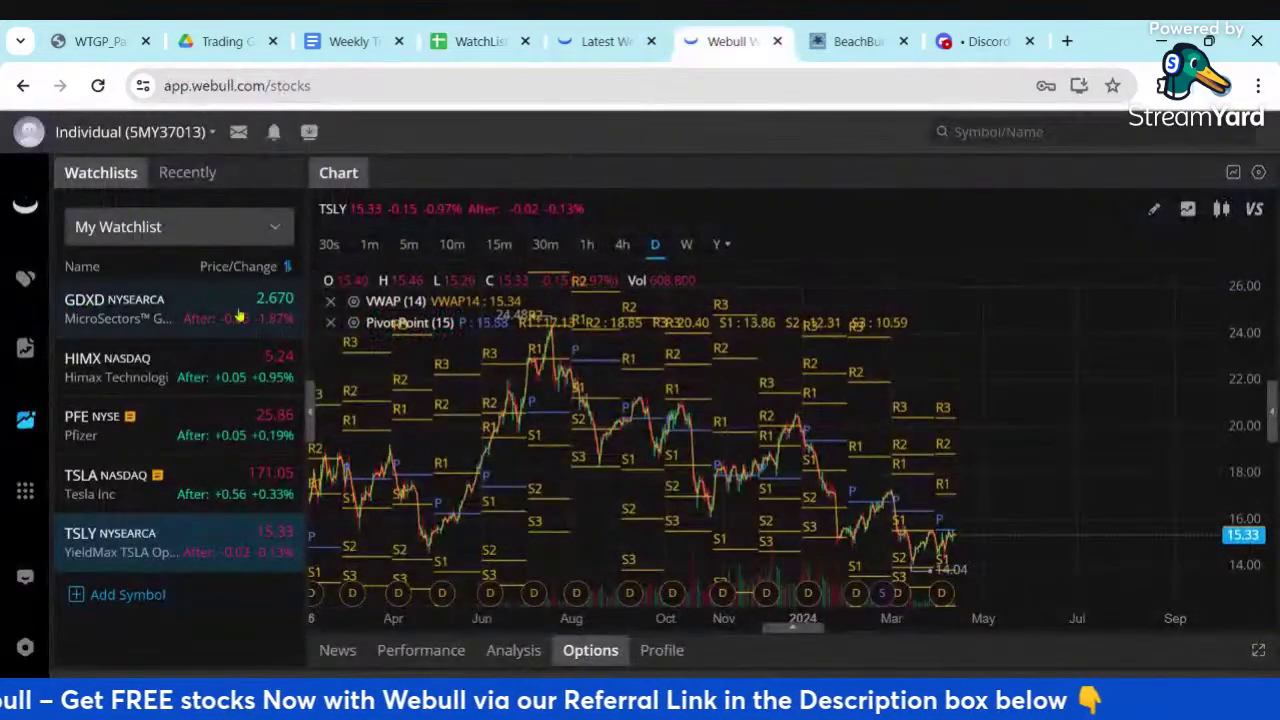
{"action": "left_click", "coordinate": [206, 229]}
{"action": "left_click", "coordinate": [131, 427]}
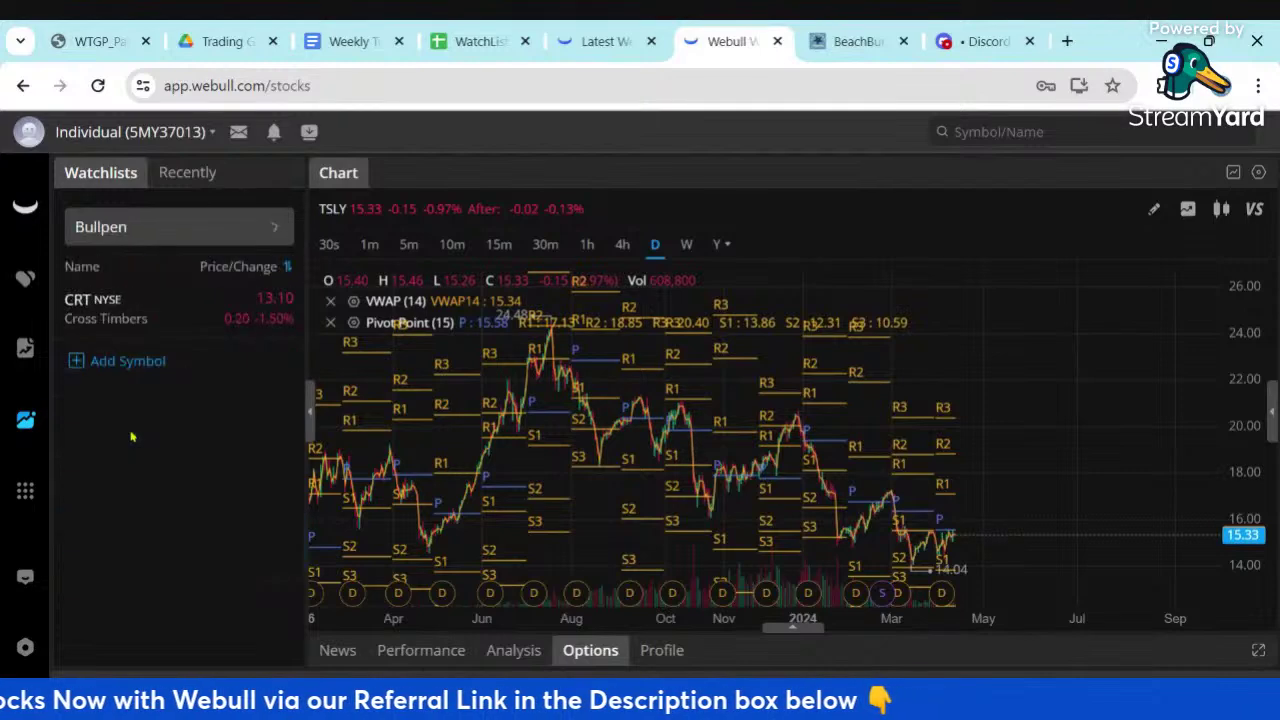
{"action": "left_click", "coordinate": [152, 322]}
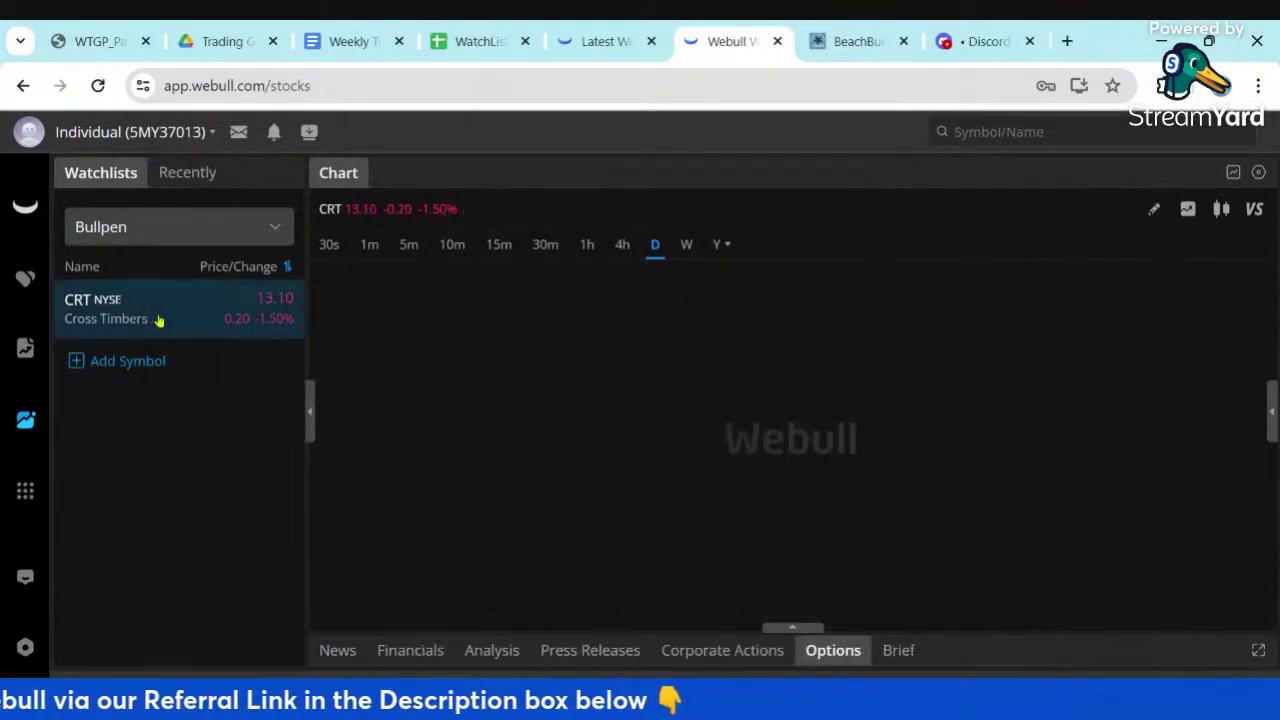
{"action": "mouse_move", "coordinate": [520, 596]}
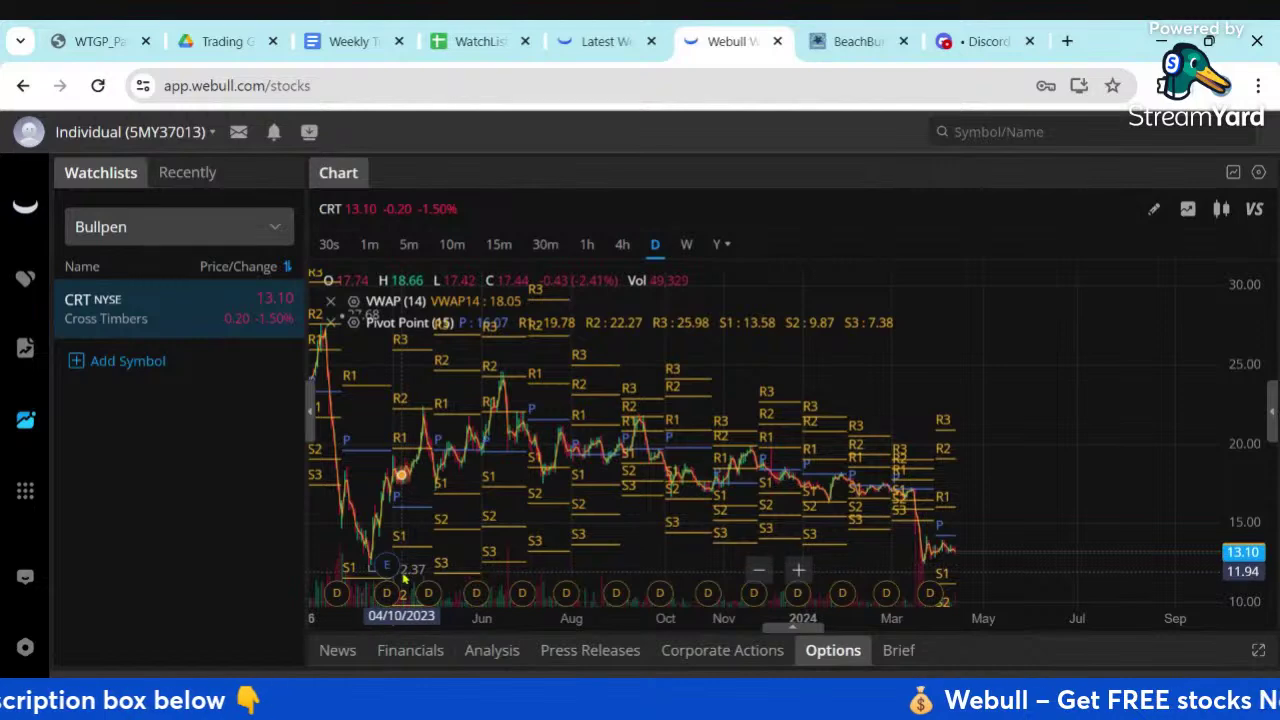
{"action": "left_click", "coordinate": [622, 250]}
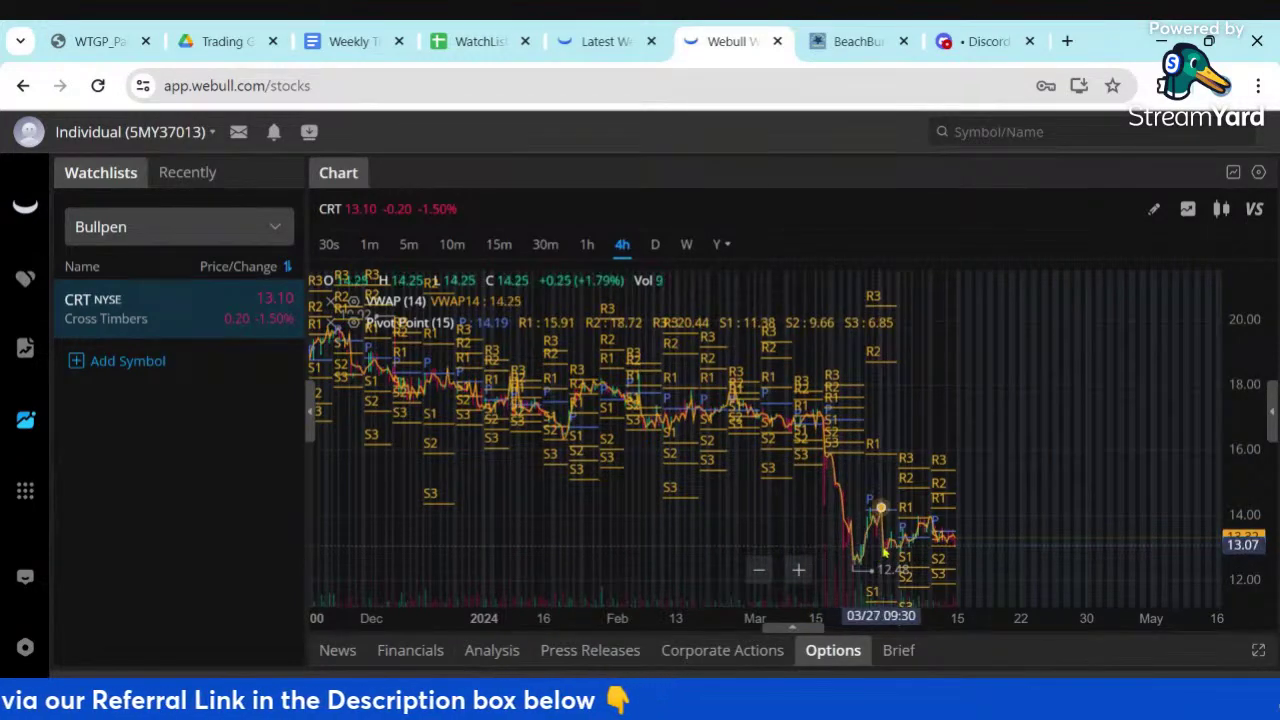
{"action": "left_click", "coordinate": [587, 244]}
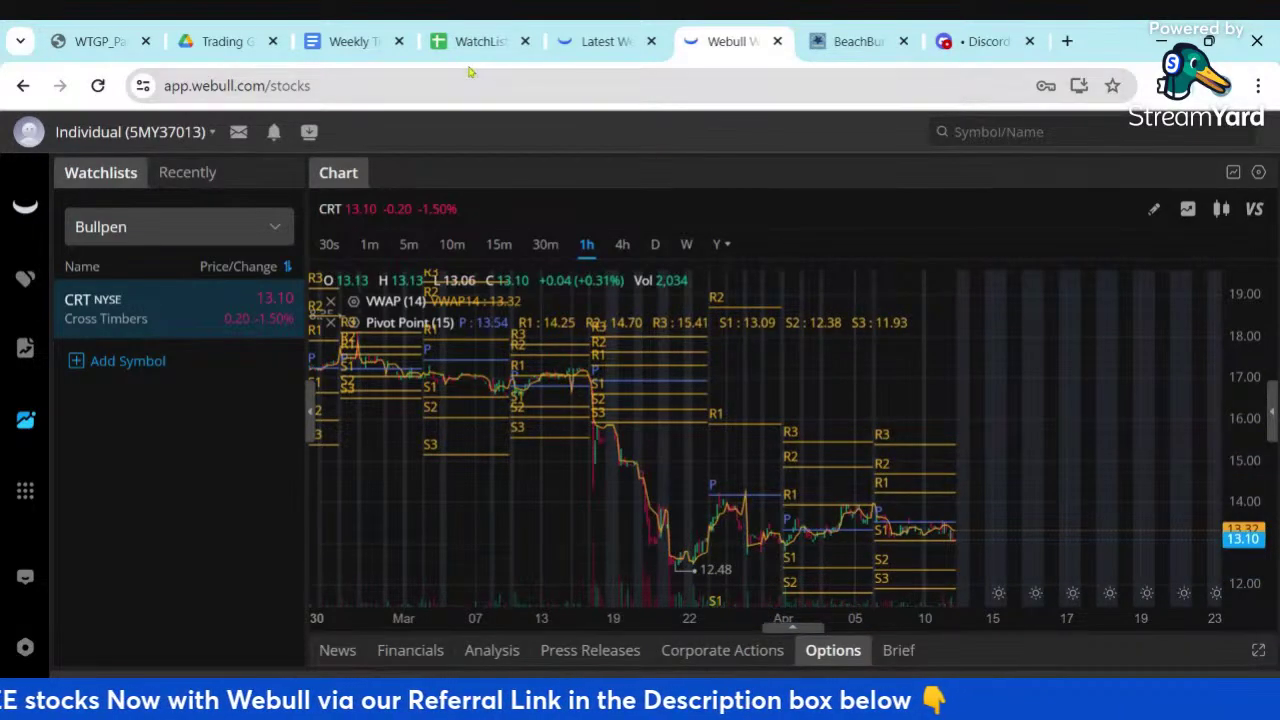
Return to the weekly document and review the EGRX entry under "Honorable Mention" Stocks and the start of the "Shopping List" Stocks section
{"action": "left_click", "coordinate": [360, 44]}
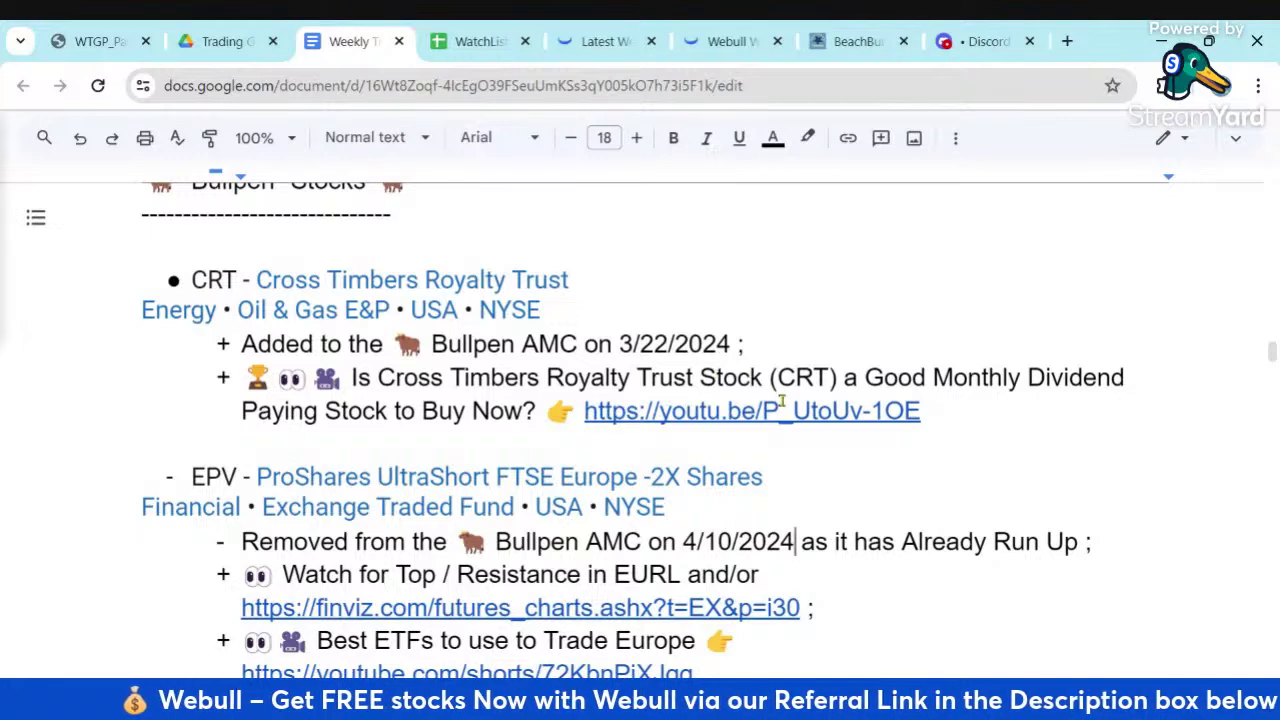
{"action": "scroll", "coordinate": [782, 402], "scroll_direction": "down", "scroll_amount": 3}
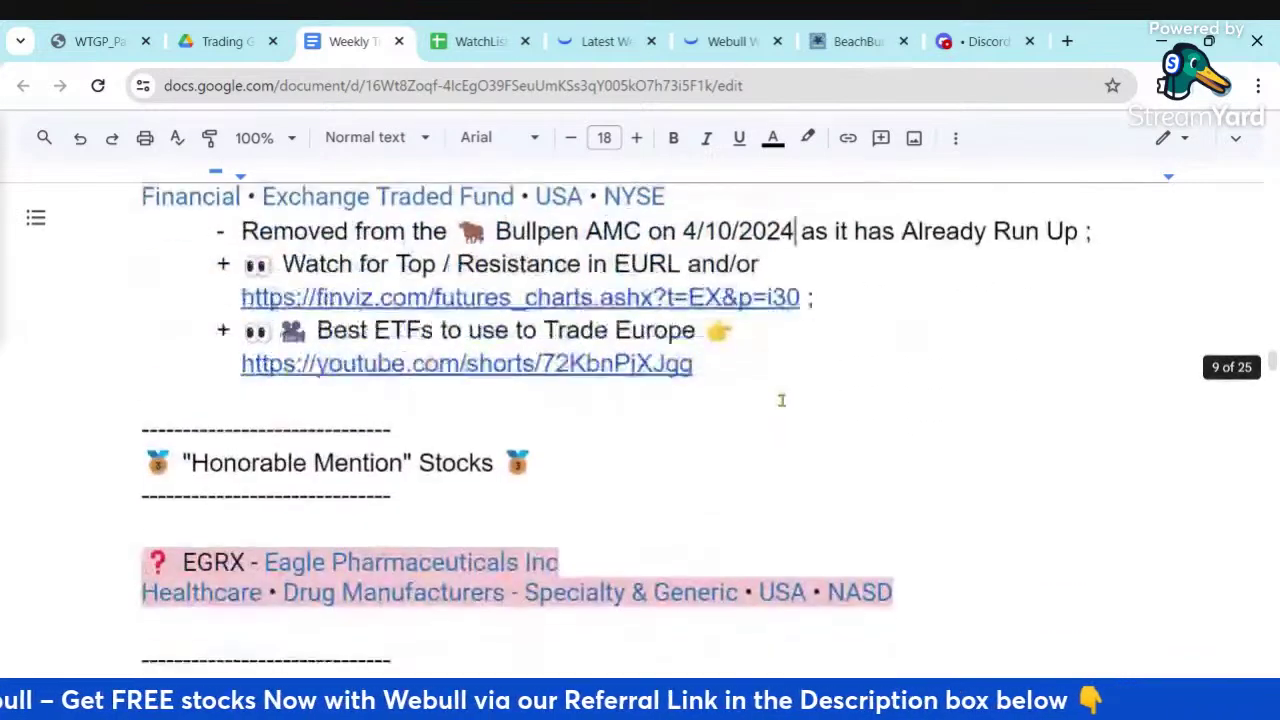
{"action": "scroll", "coordinate": [781, 399], "scroll_direction": "down", "scroll_amount": 1}
{"action": "left_click_drag", "start_coordinate": [176, 455], "coordinate": [230, 456]}
{"action": "left_click", "coordinate": [960, 487]}
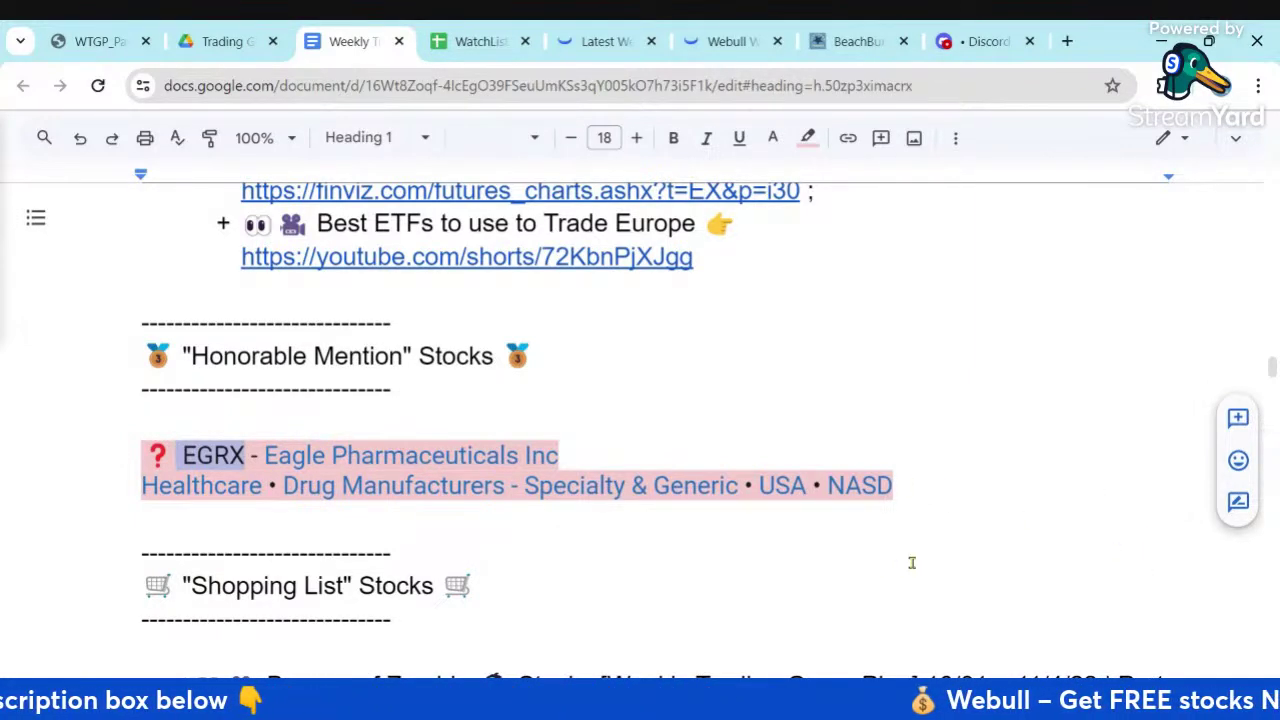
{"action": "scroll", "coordinate": [1043, 525], "scroll_direction": "down", "scroll_amount": 4}
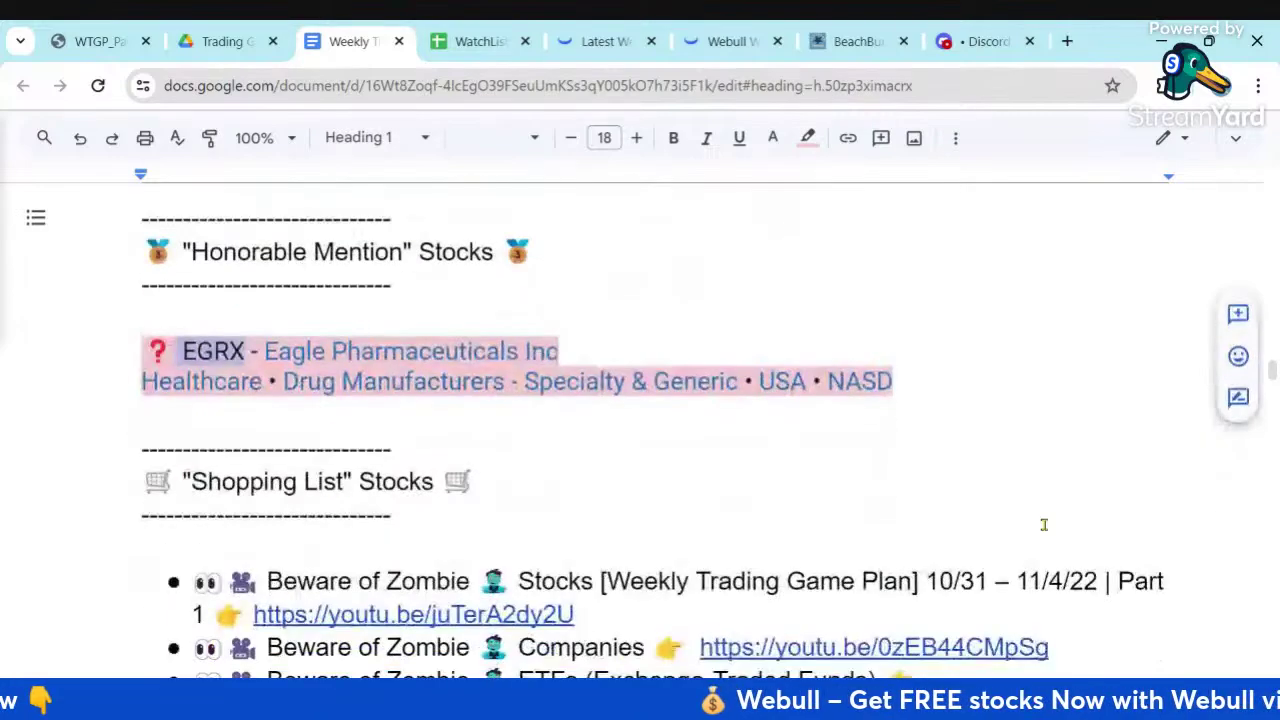
{"action": "scroll", "coordinate": [1043, 525], "scroll_direction": "up", "scroll_amount": 1}
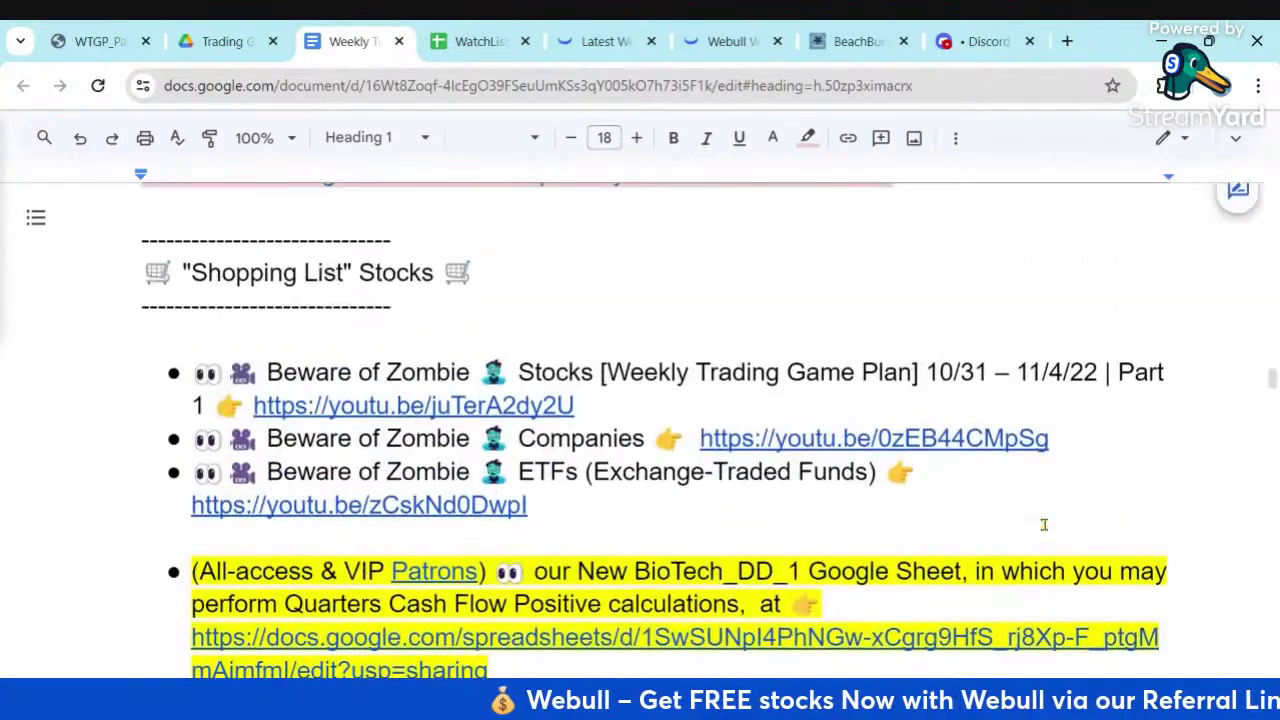
Review the "Shopping List" Stocks heading and the Beware of Zombie Stocks, Companies and ETFs video entries in the weekly document
{"action": "scroll", "coordinate": [1043, 525], "scroll_direction": "down", "scroll_amount": 1}
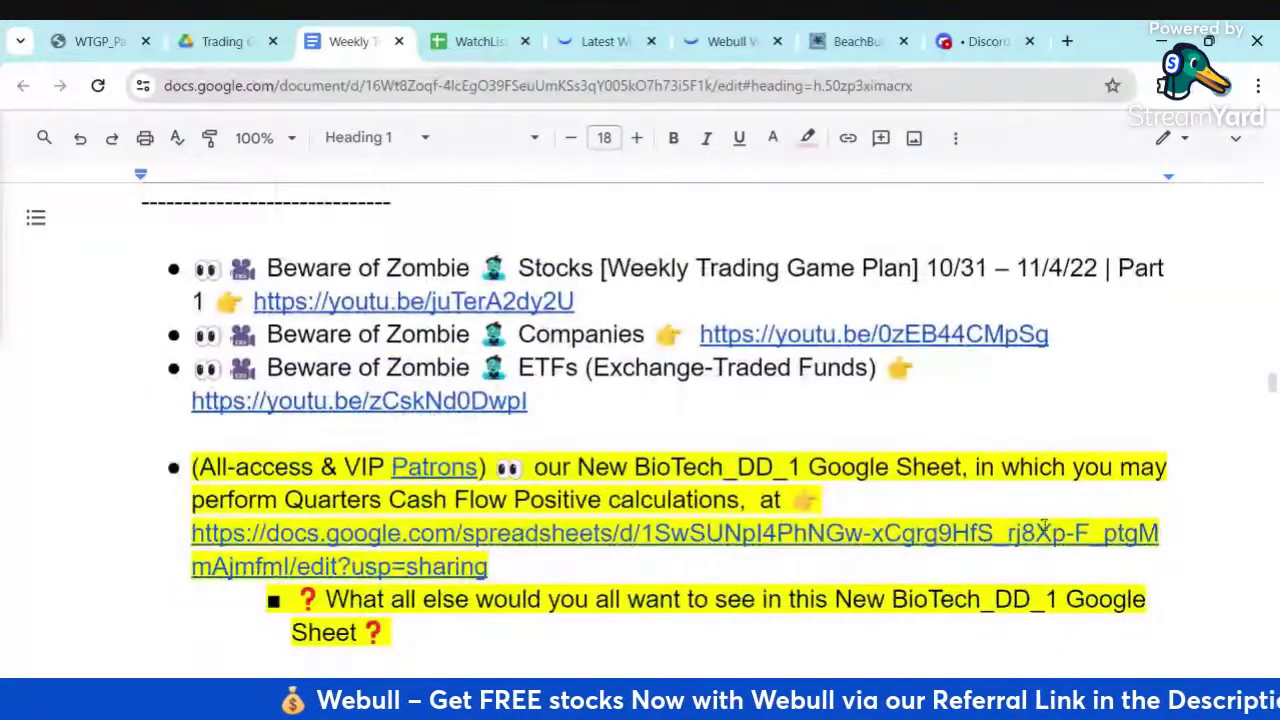
{"action": "scroll", "coordinate": [1043, 525], "scroll_direction": "up", "scroll_amount": 1}
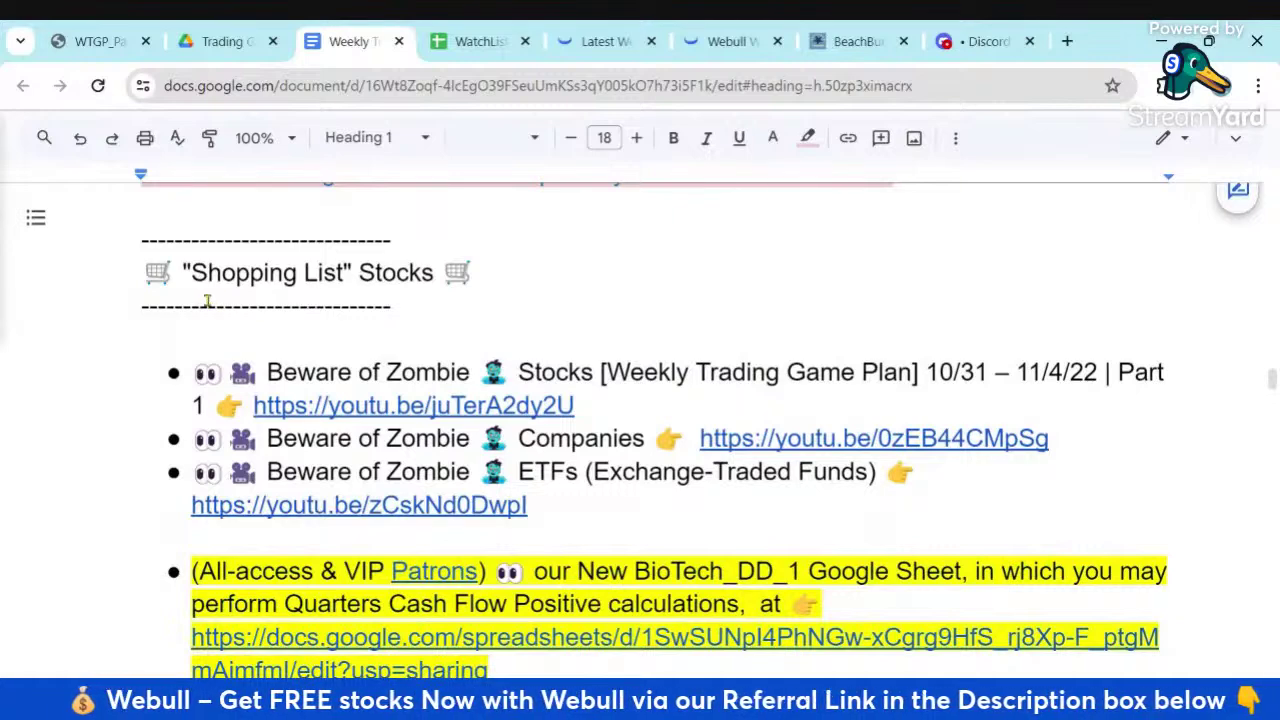
{"action": "left_click", "coordinate": [383, 326]}
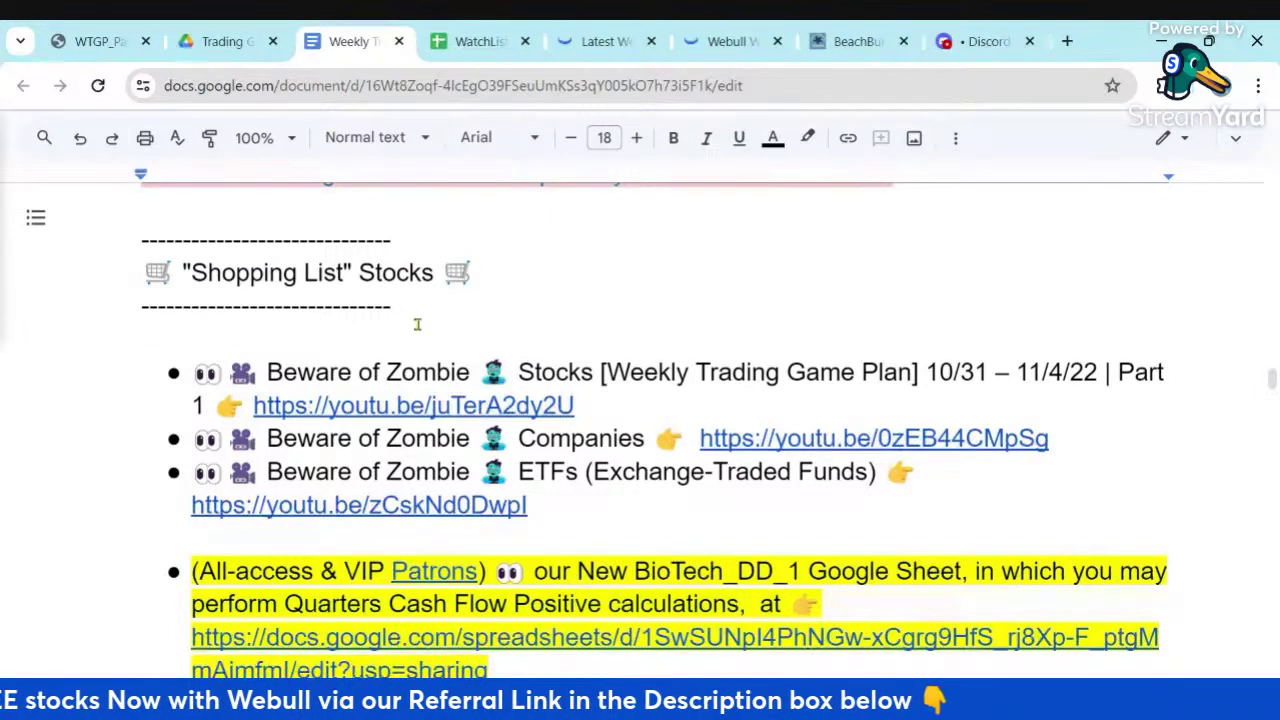
{"action": "double_click", "coordinate": [254, 272]}
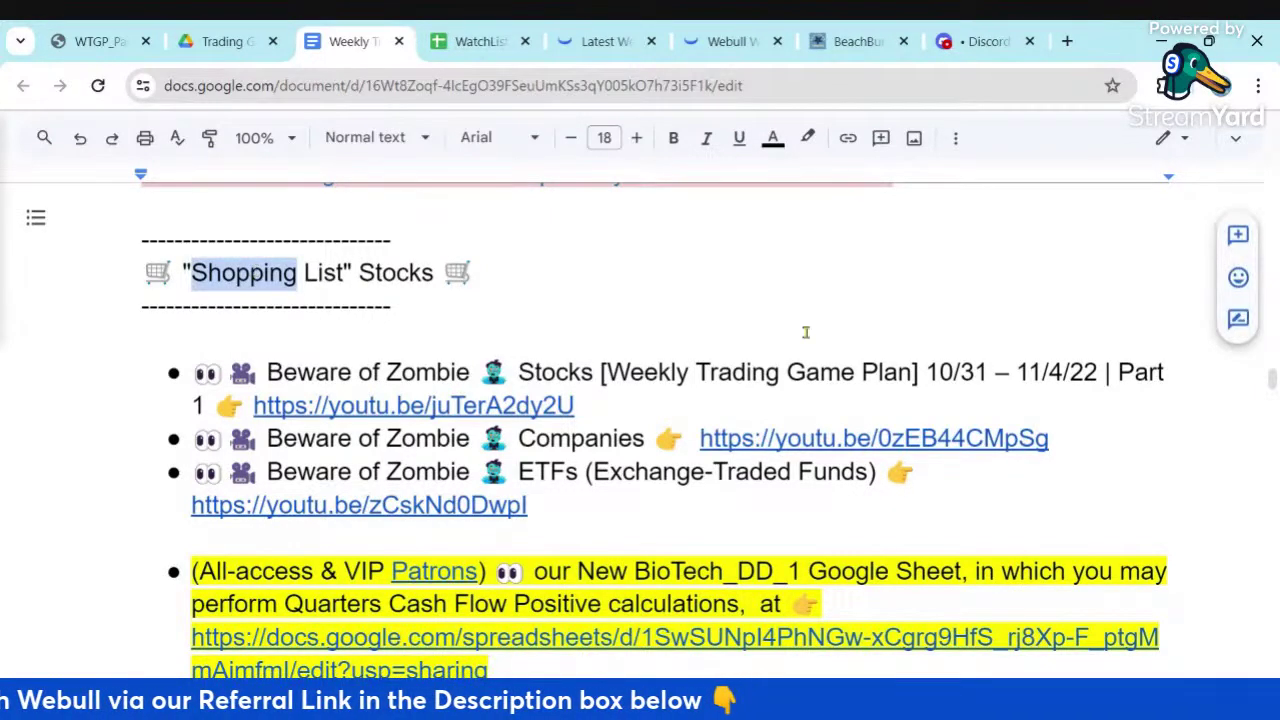
{"action": "double_click", "coordinate": [328, 273]}
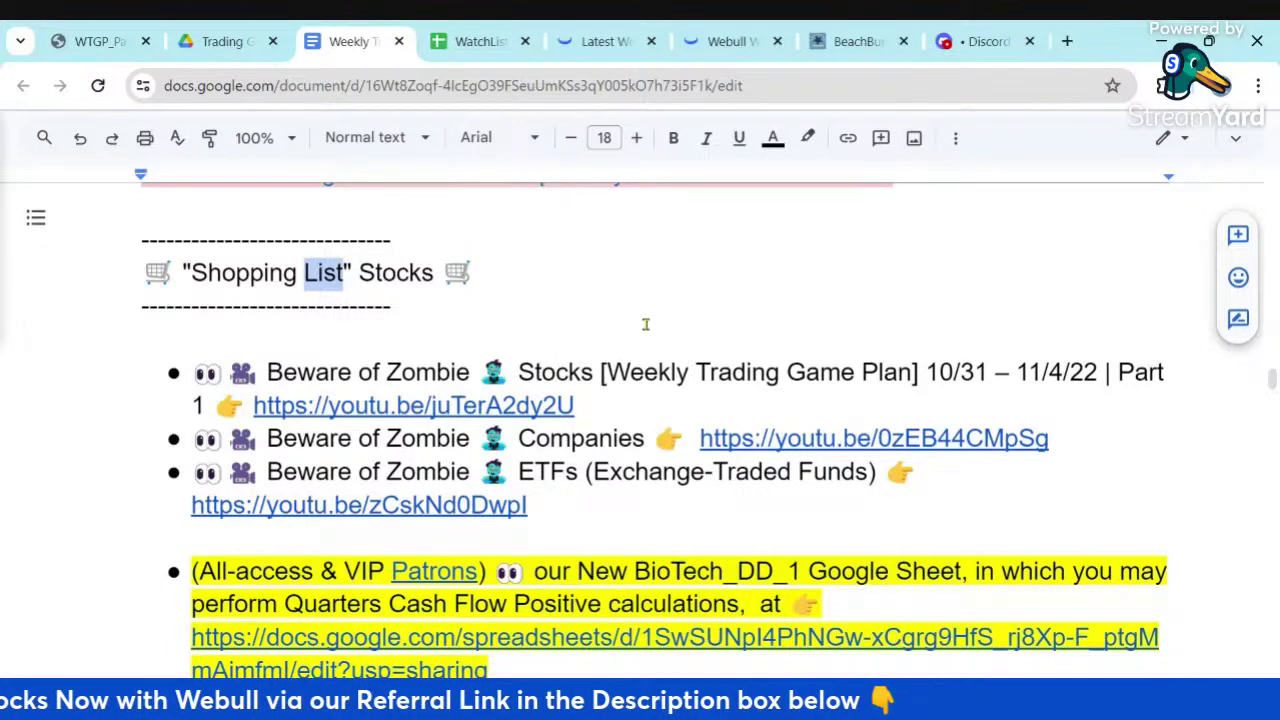
{"action": "double_click", "coordinate": [406, 372]}
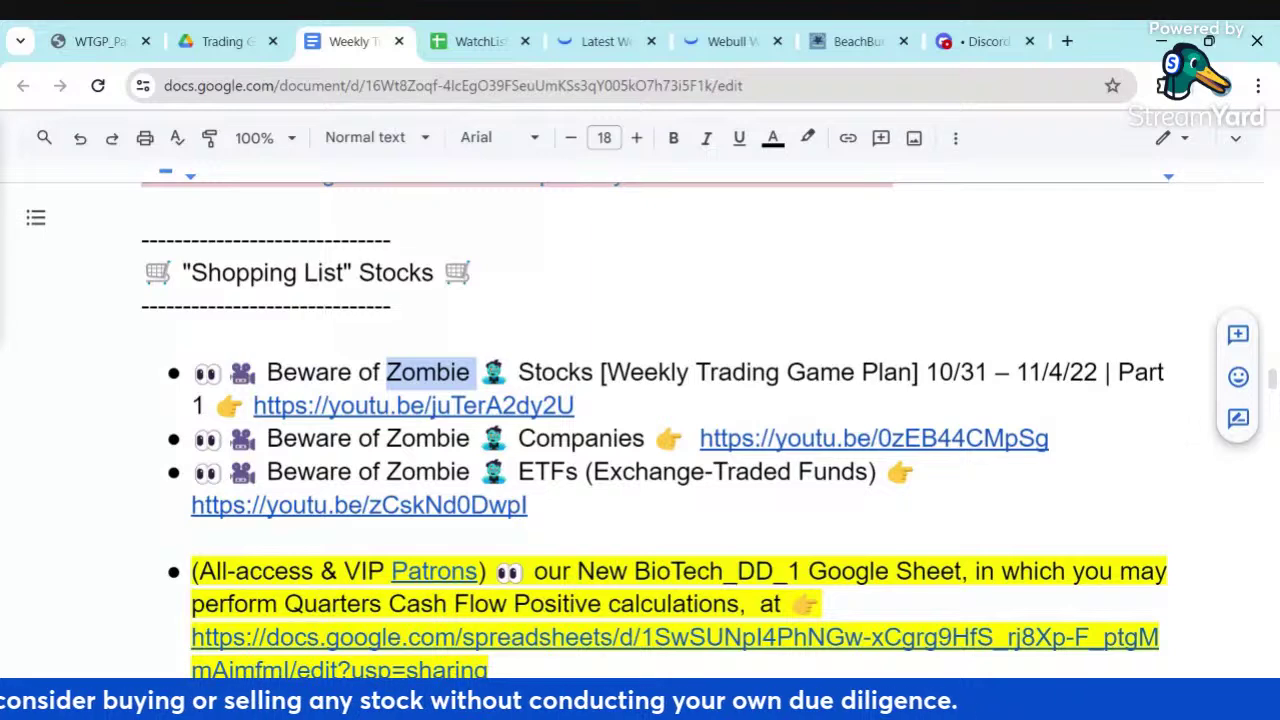
{"action": "left_click", "coordinate": [585, 438]}
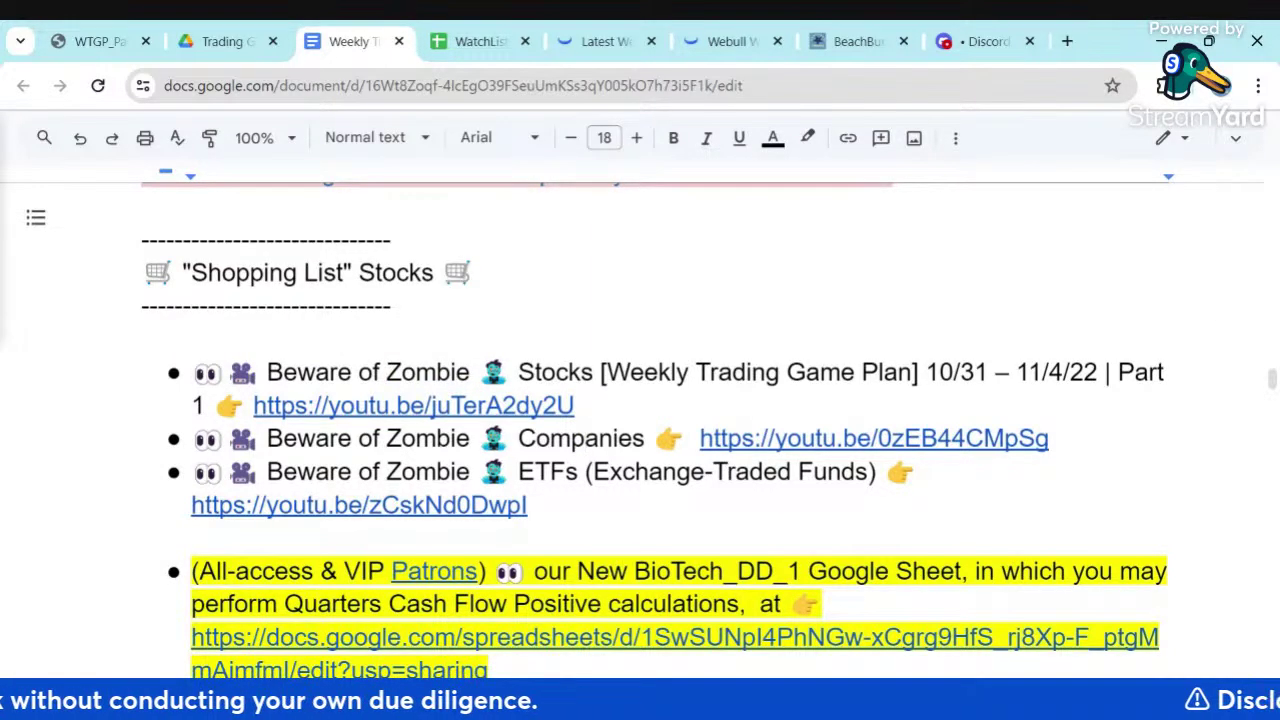
{"action": "scroll", "coordinate": [588, 430], "scroll_direction": "down", "scroll_amount": 1}
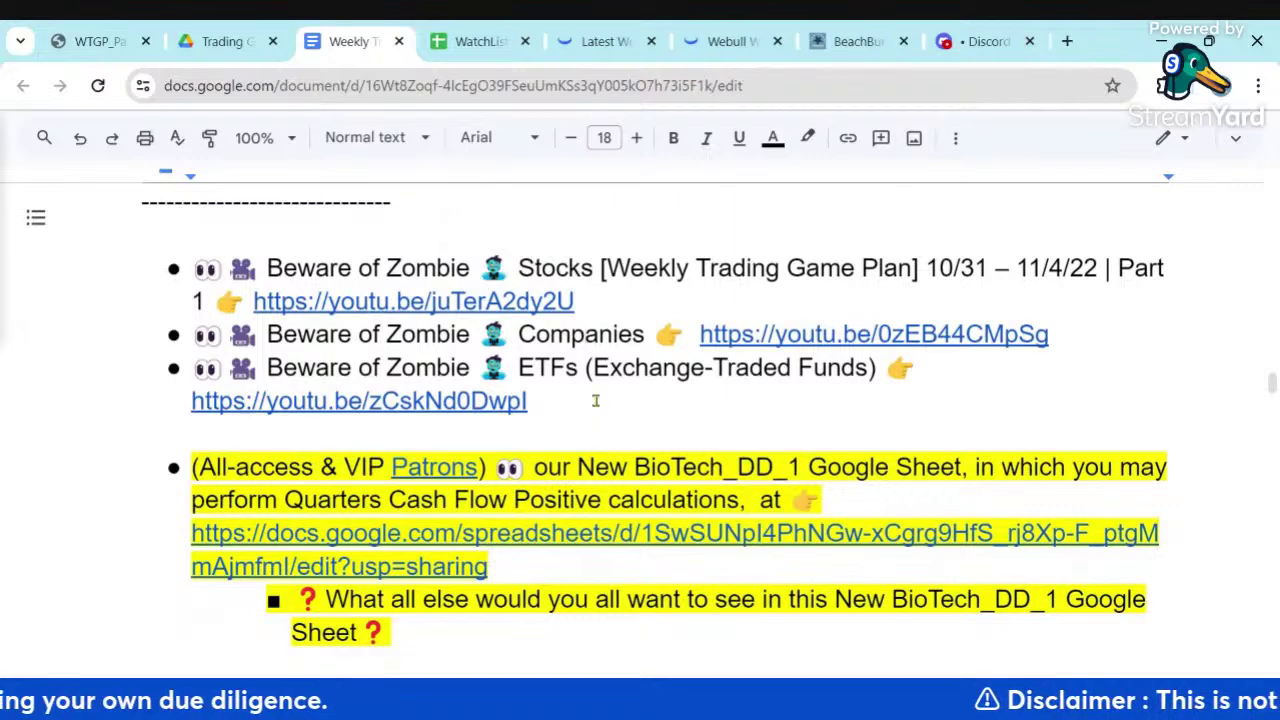
Switch to the WatchLists spreadsheet and inspect APLY's symbol and BuyAt cells
{"action": "left_click", "coordinate": [478, 43]}
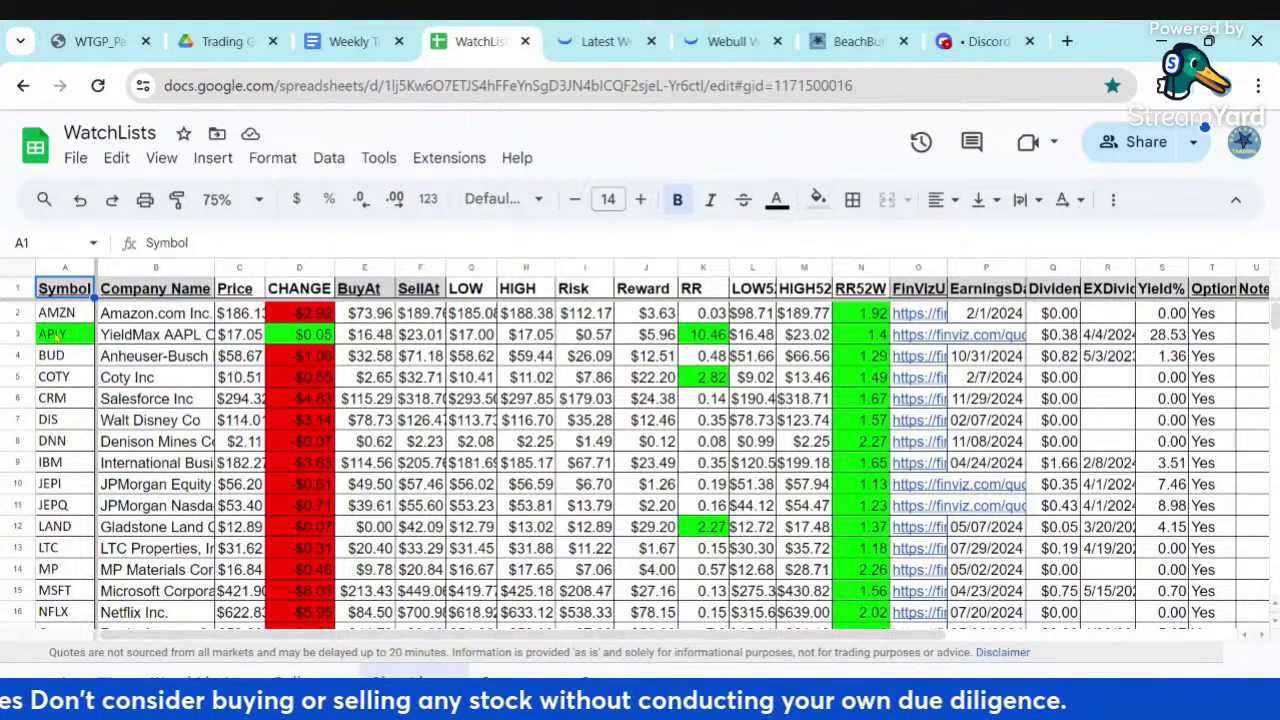
{"action": "left_click", "coordinate": [56, 336]}
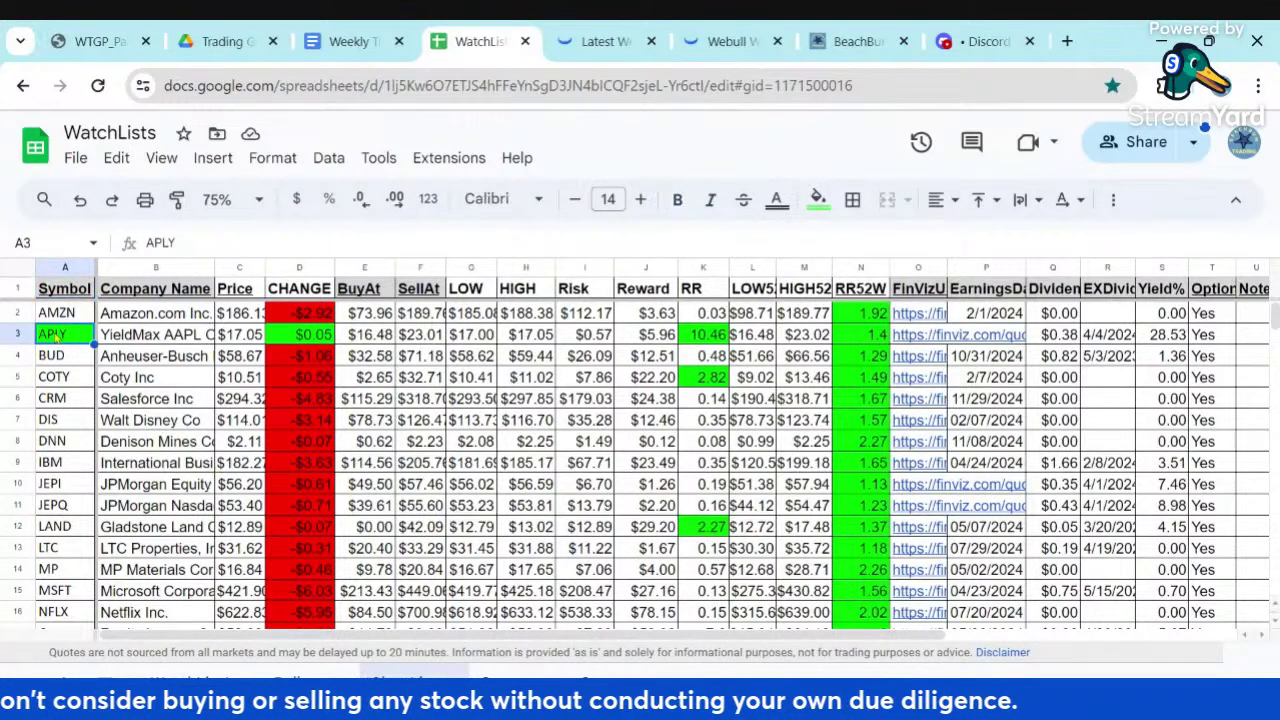
{"action": "left_click", "coordinate": [365, 338]}
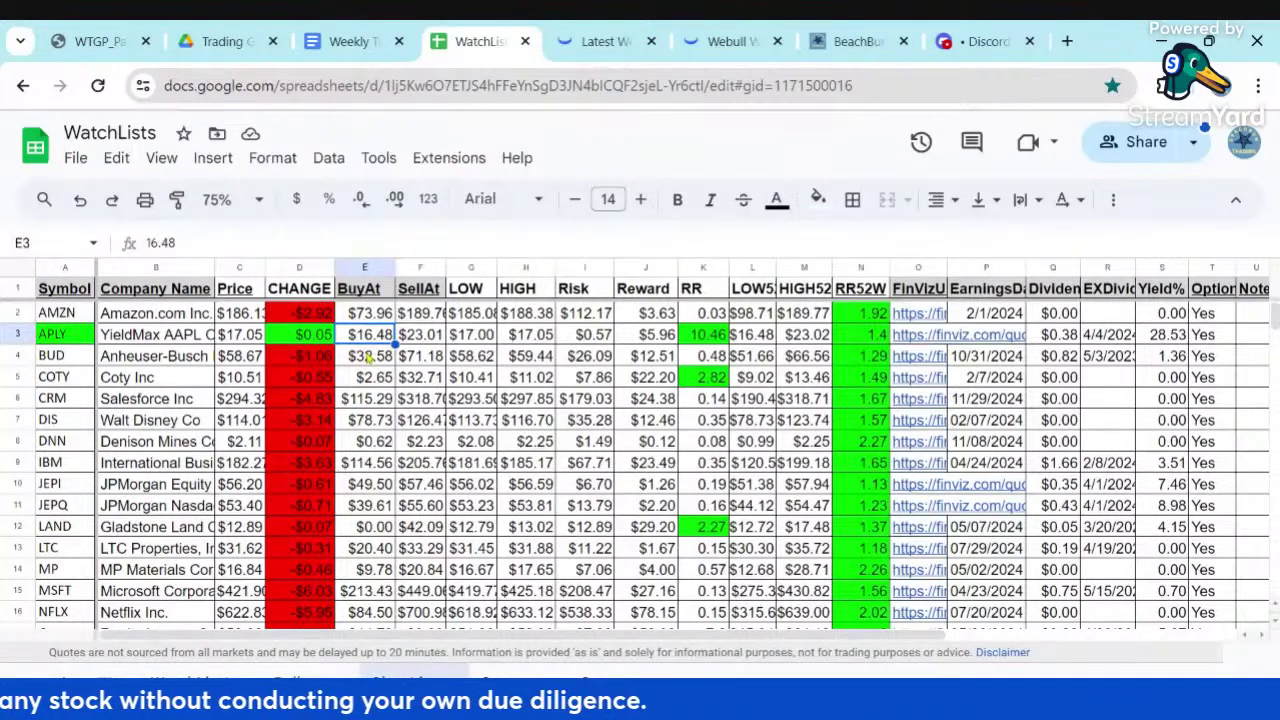
{"action": "scroll", "coordinate": [369, 357], "scroll_direction": "down", "scroll_amount": 4}
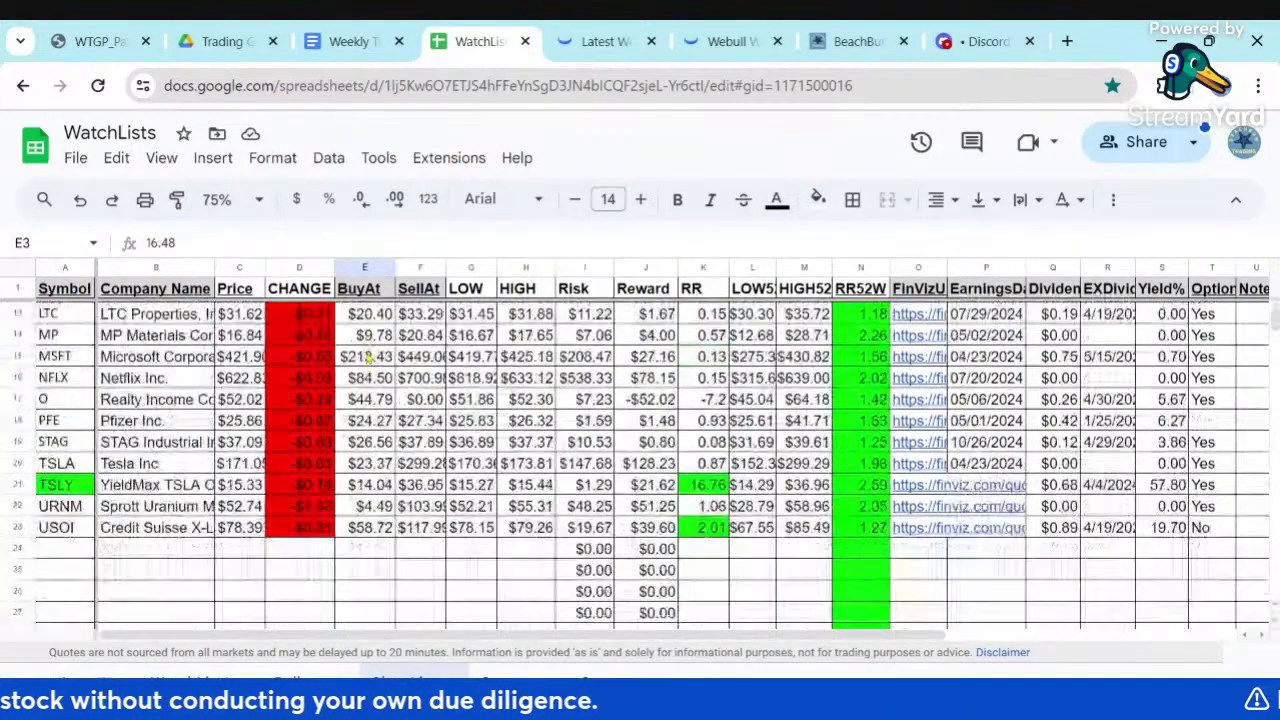
Set PFE's BuyAt value to 25.61 by copying its 52-week low
{"action": "left_click", "coordinate": [62, 421]}
{"action": "left_click", "coordinate": [257, 425]}
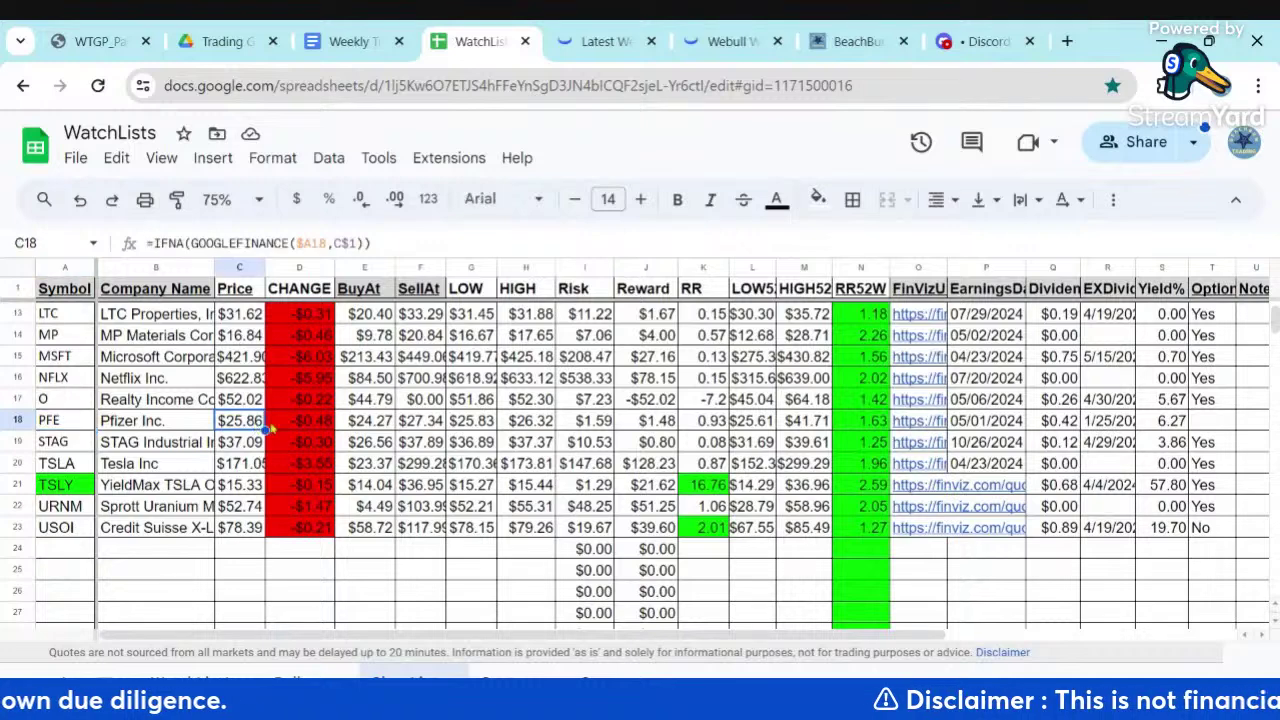
{"action": "left_click", "coordinate": [739, 430]}
{"action": "key", "text": "ctrl+c"}
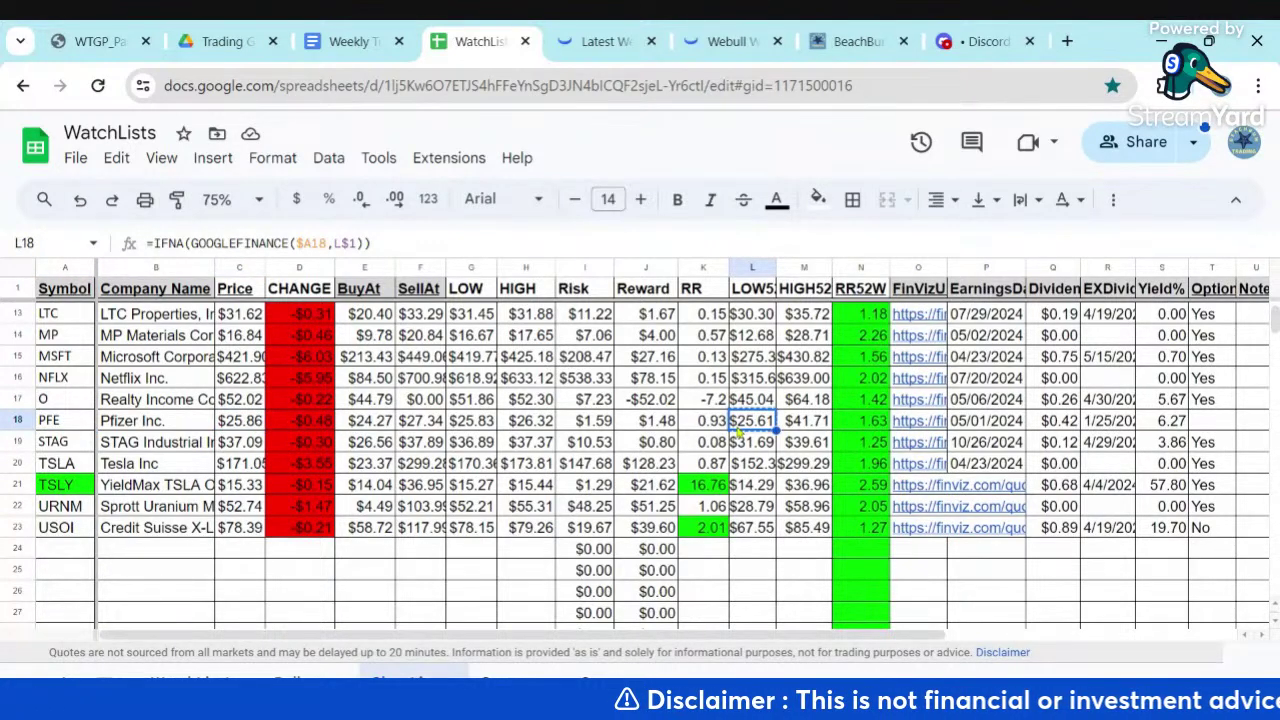
{"action": "left_click", "coordinate": [390, 422]}
{"action": "key", "text": "ctrl+v"}
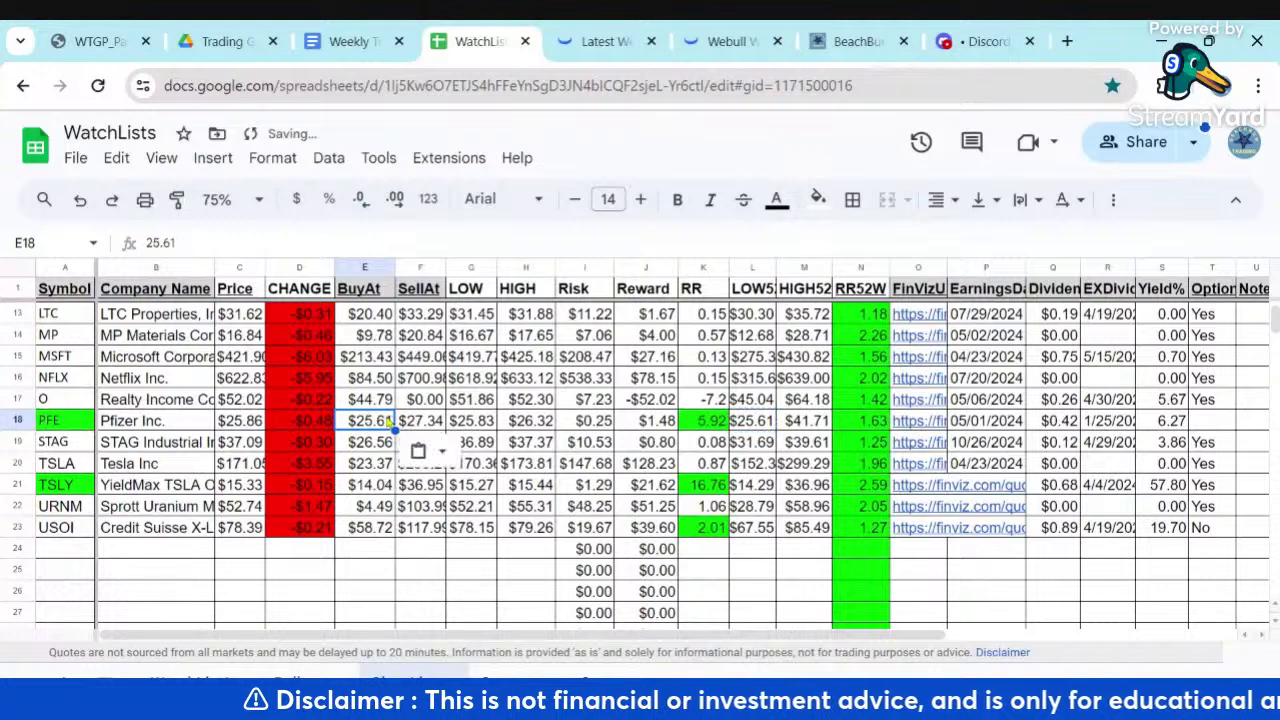
Set PFE's SellAt value to 41.71 by copying its 52-week high
{"action": "left_click", "coordinate": [812, 425]}
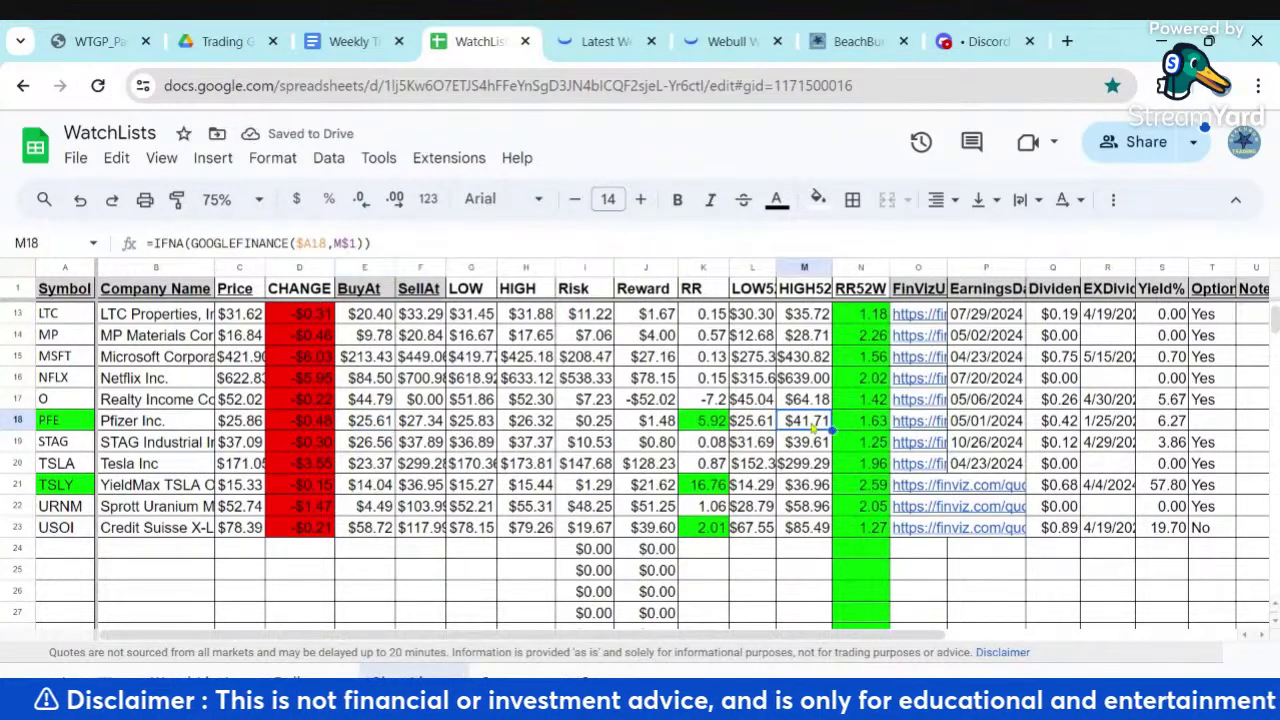
{"action": "key", "text": "ctrl+c"}
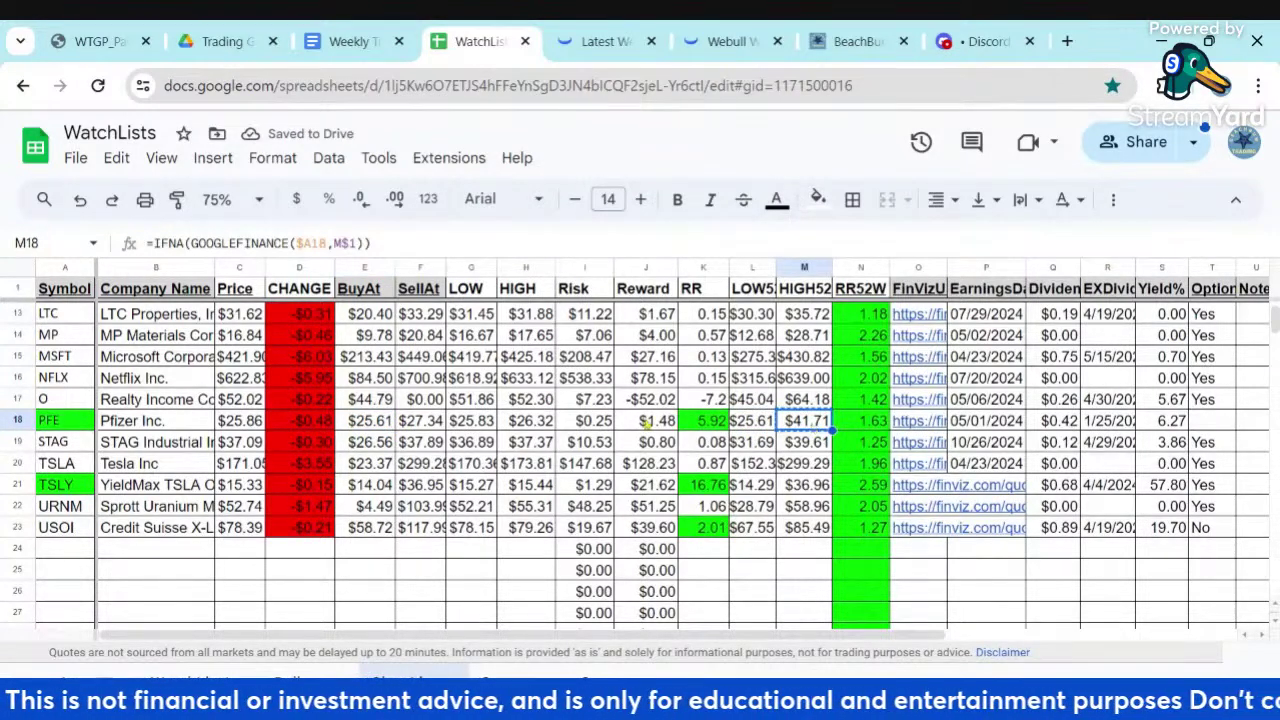
{"action": "left_click", "coordinate": [425, 423]}
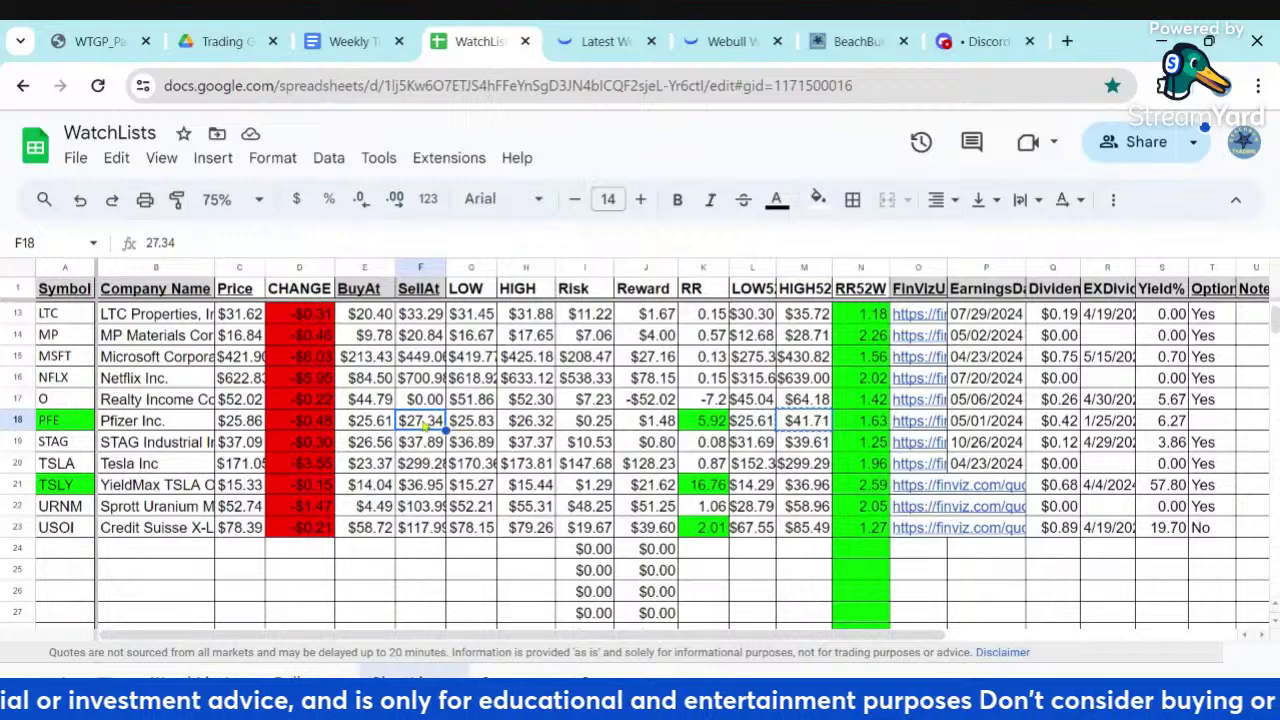
{"action": "key", "text": "ctrl+v"}
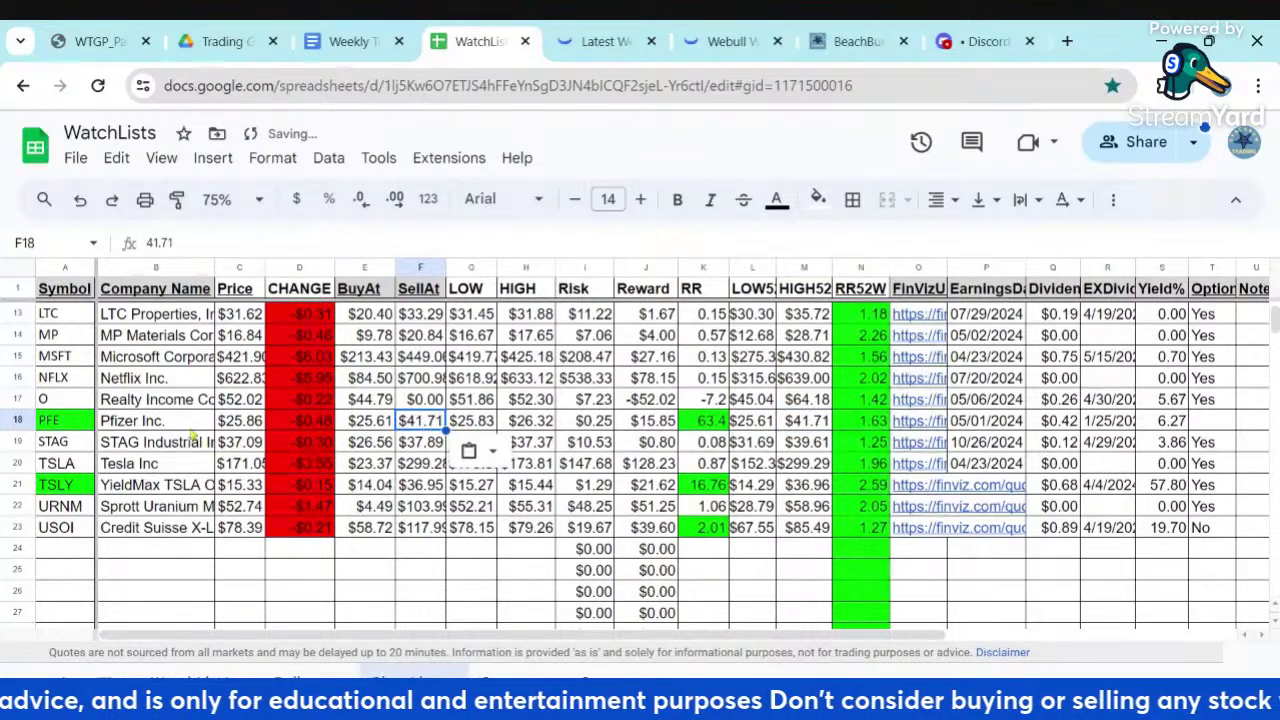
Go through the green-highlighted symbols PFE, TSLY and APLY in the watchlist
{"action": "left_click", "coordinate": [60, 423]}
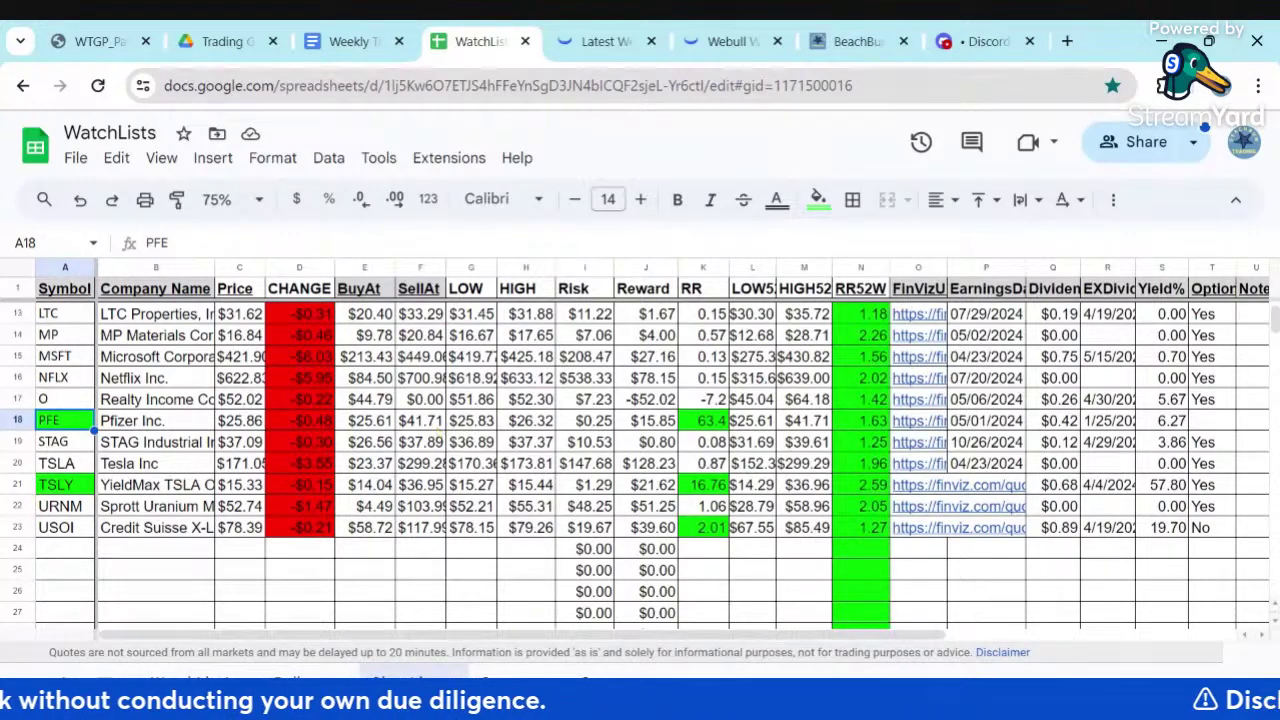
{"action": "left_click", "coordinate": [65, 491]}
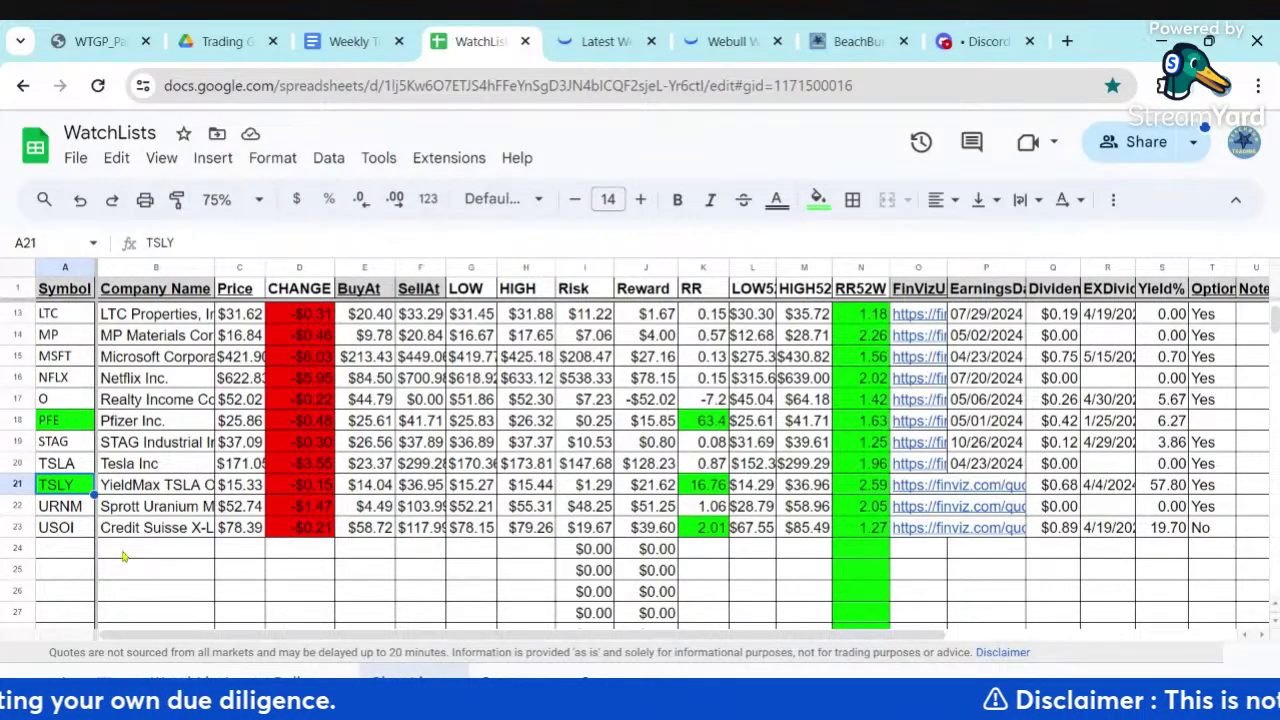
{"action": "scroll", "coordinate": [123, 556], "scroll_direction": "up", "scroll_amount": 4}
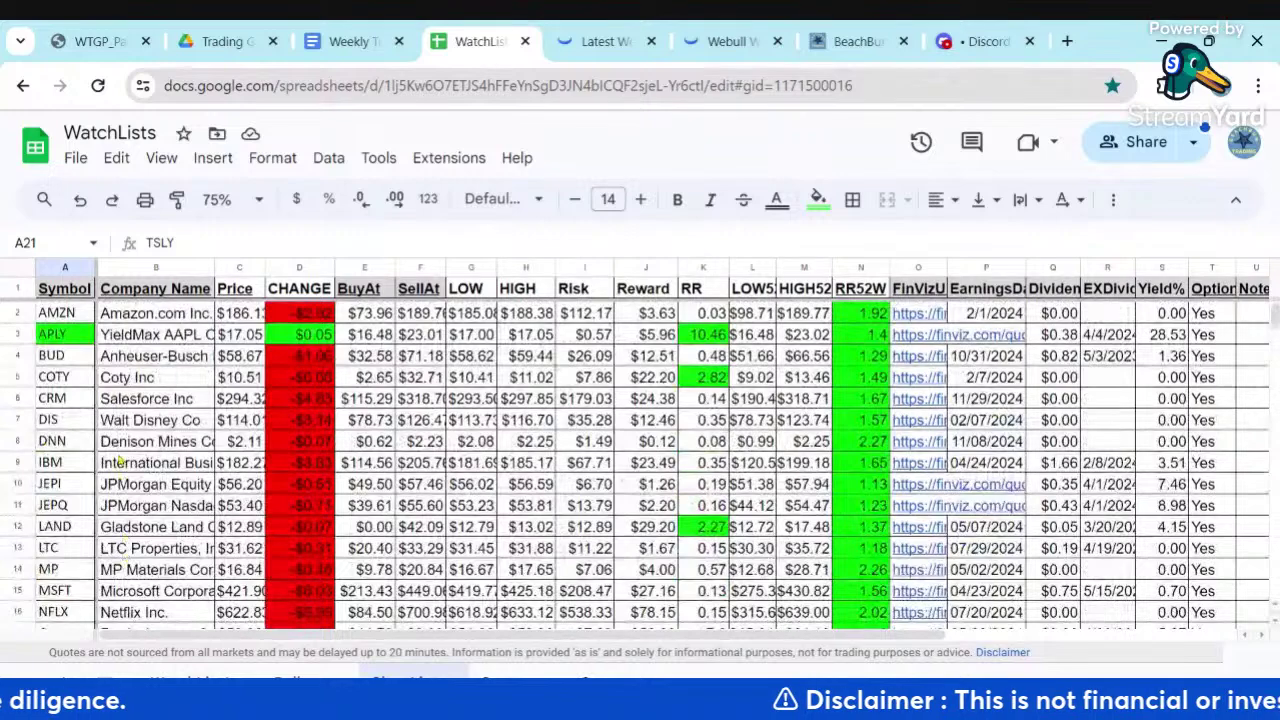
{"action": "left_click", "coordinate": [71, 339]}
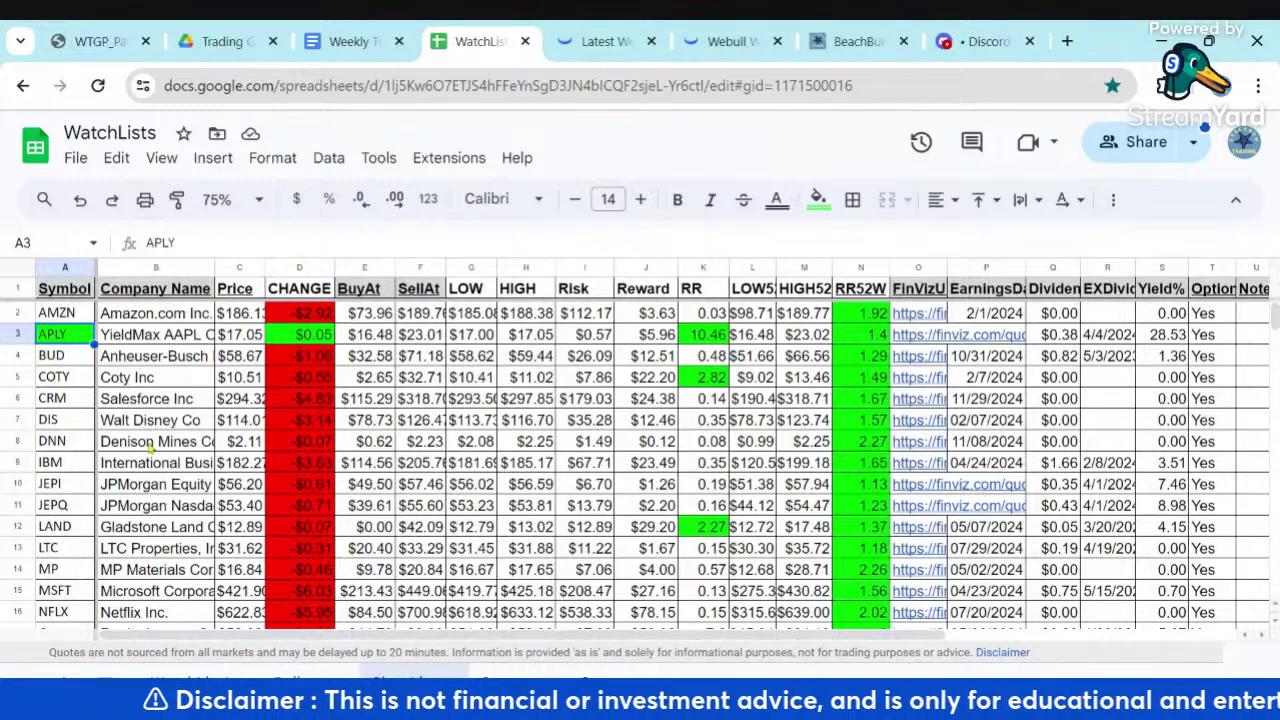
Examine the JEPI, JEPQ and LAND rows of the watchlist
{"action": "scroll", "coordinate": [150, 449], "scroll_direction": "down", "scroll_amount": 2}
{"action": "left_click", "coordinate": [66, 406]}
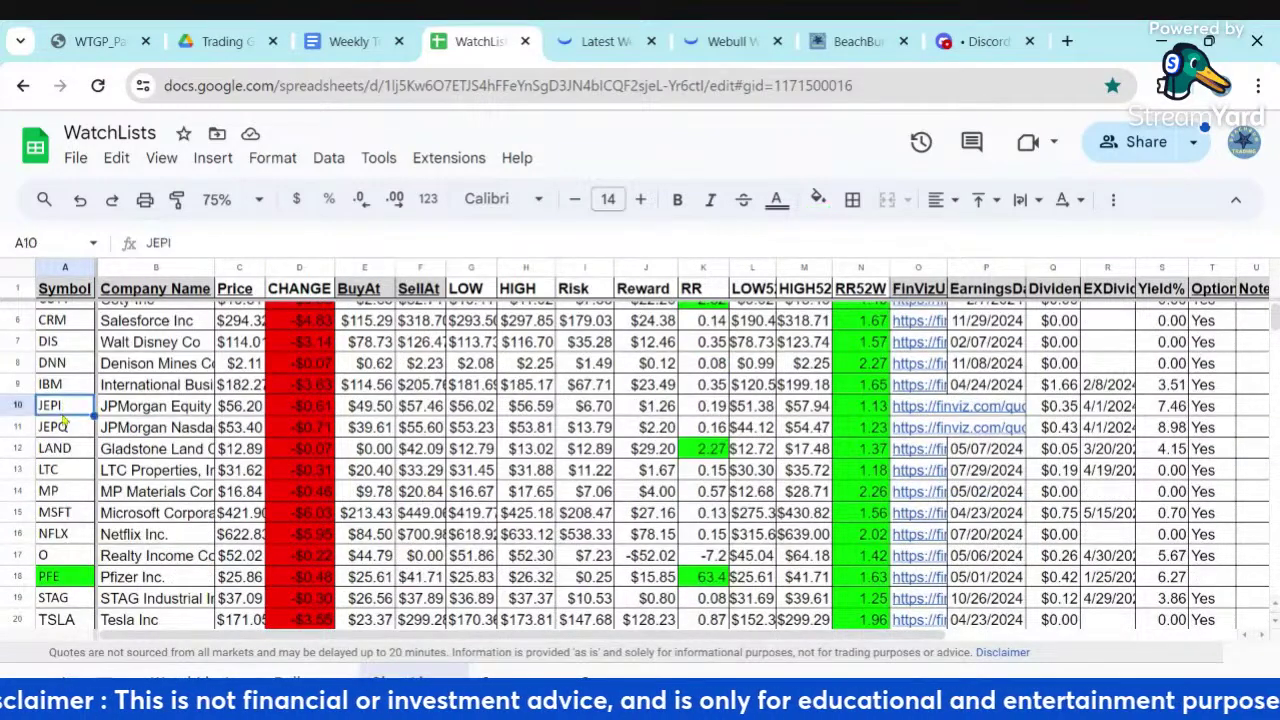
{"action": "left_click", "coordinate": [64, 428]}
{"action": "left_click", "coordinate": [64, 408]}
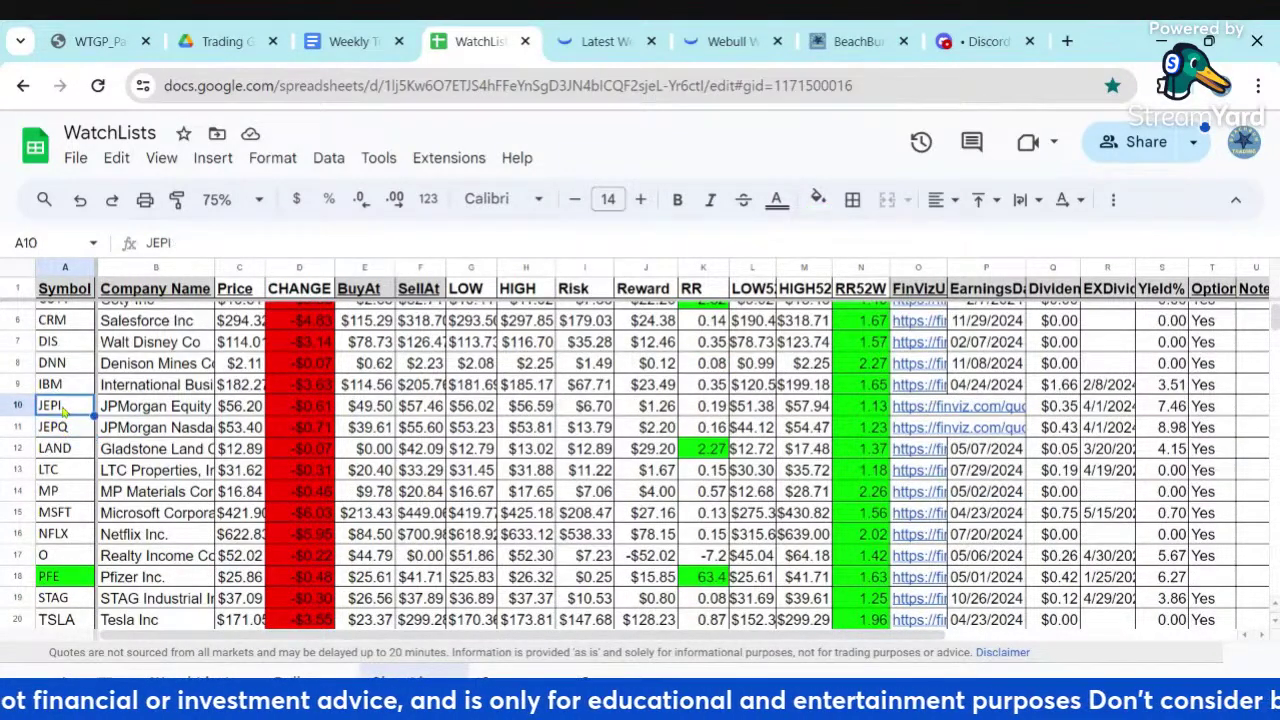
{"action": "left_click", "coordinate": [64, 430]}
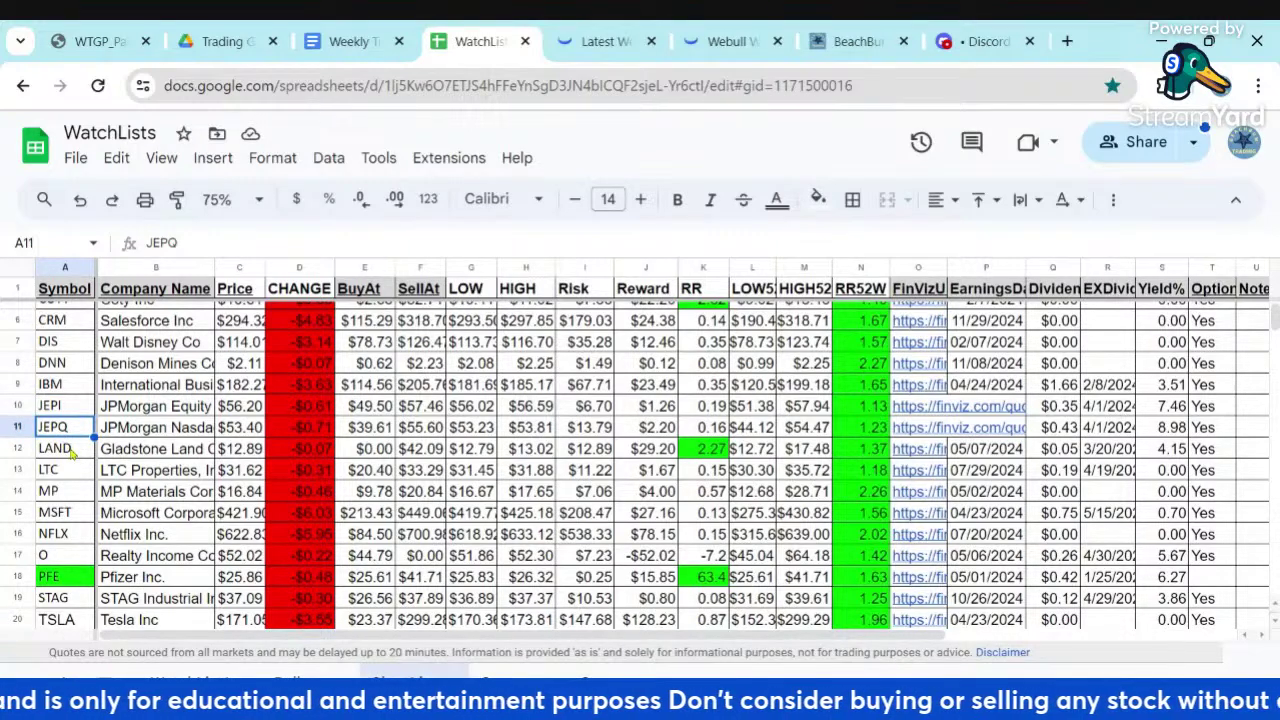
{"action": "left_click", "coordinate": [72, 453]}
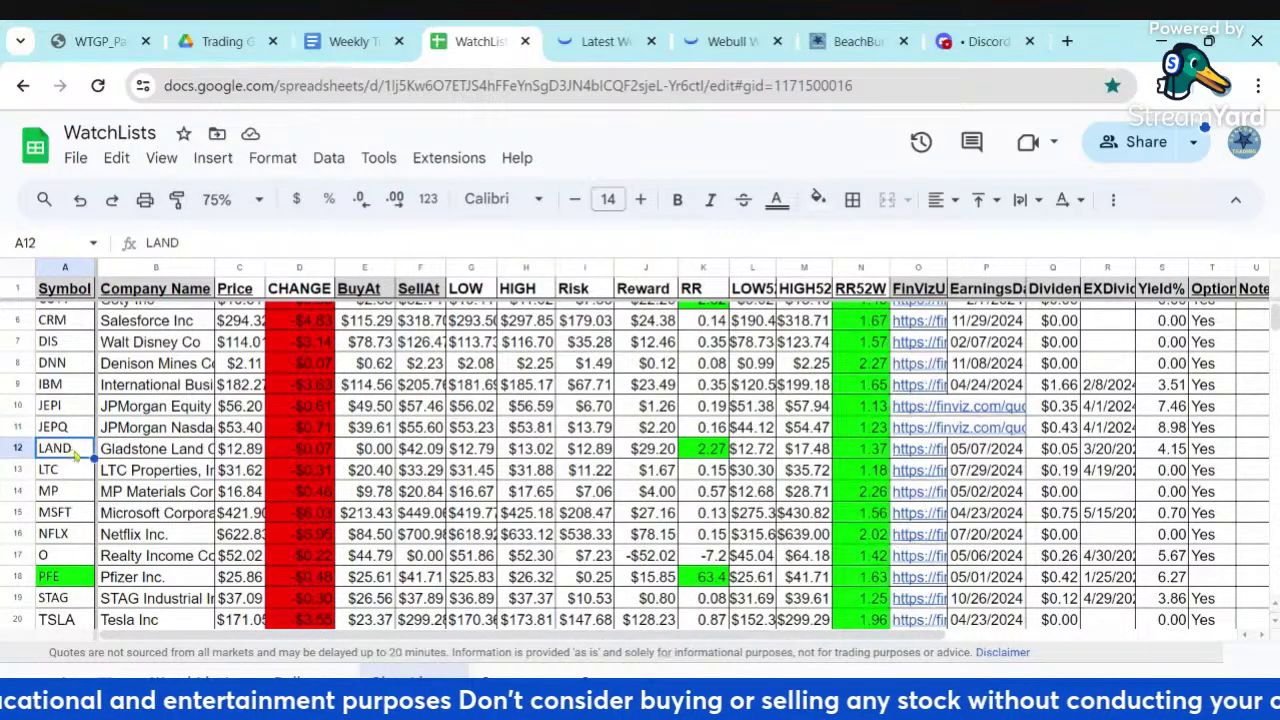
Examine the O, STAG, LTC and MP rows and look over the rest of the watchlist from USOI back to AMZN
{"action": "left_click", "coordinate": [69, 550]}
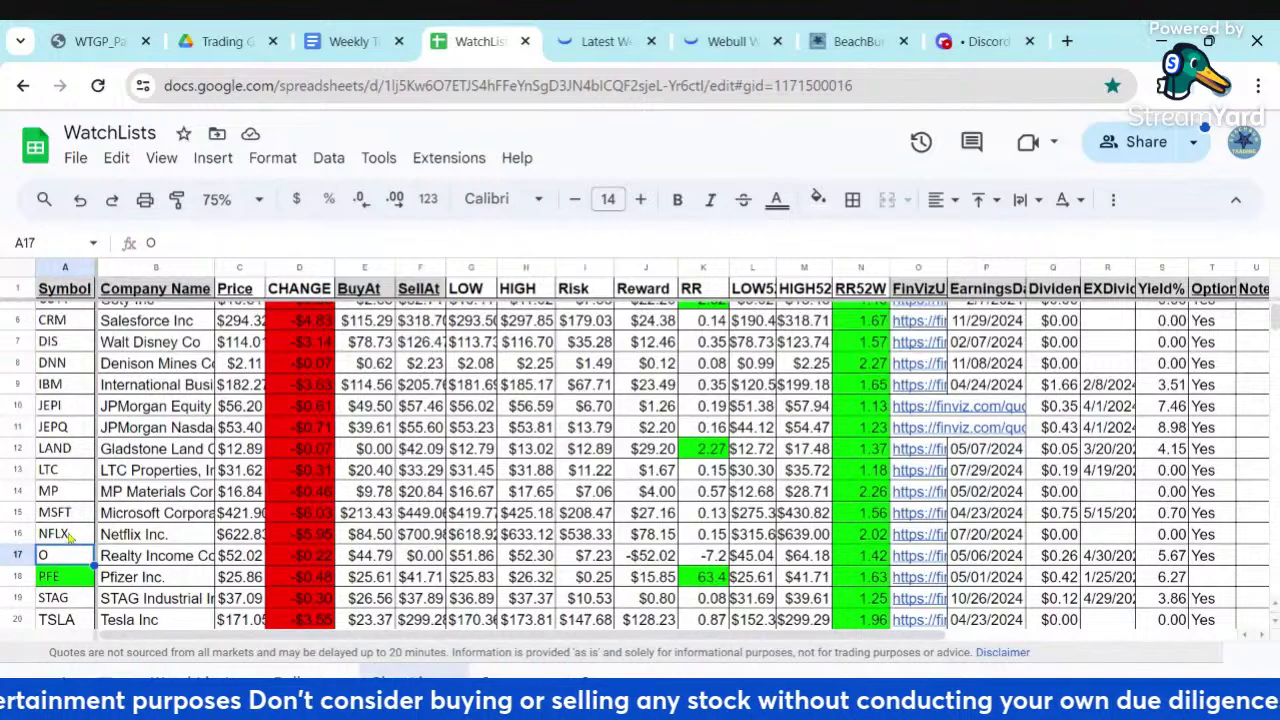
{"action": "scroll", "coordinate": [75, 492], "scroll_direction": "down", "scroll_amount": 1}
{"action": "left_click", "coordinate": [70, 522]}
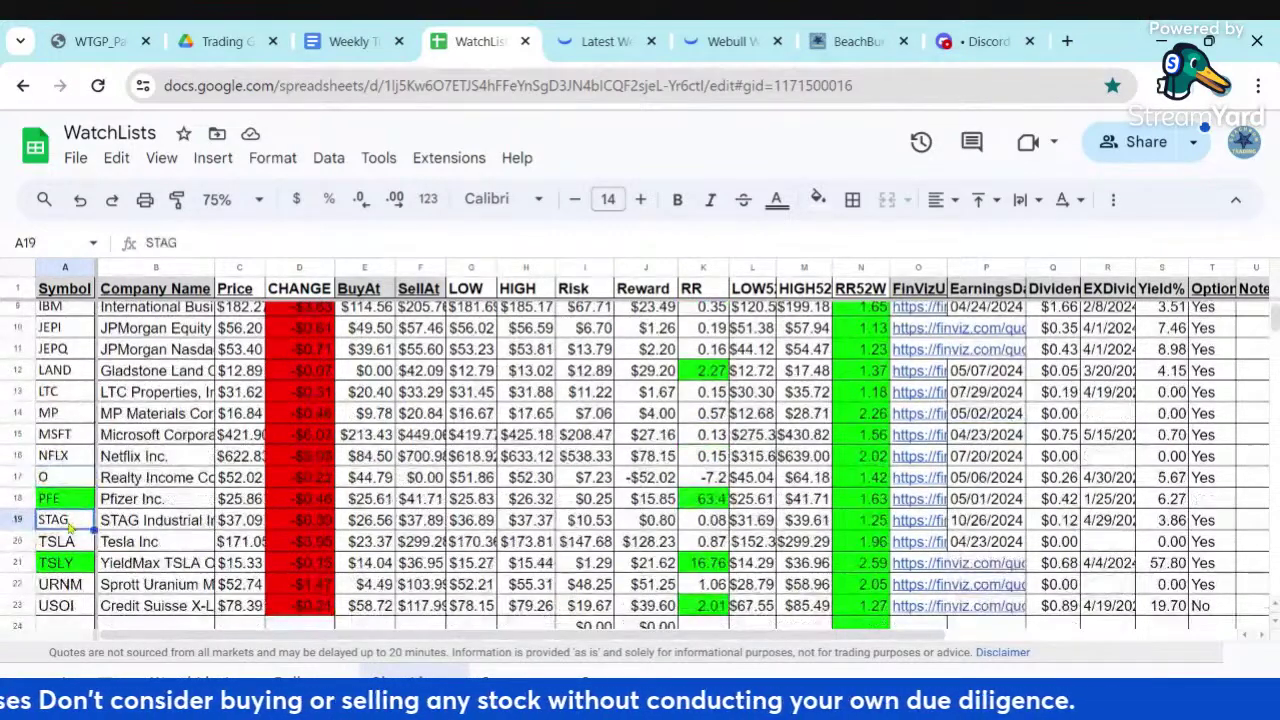
{"action": "left_click", "coordinate": [64, 396]}
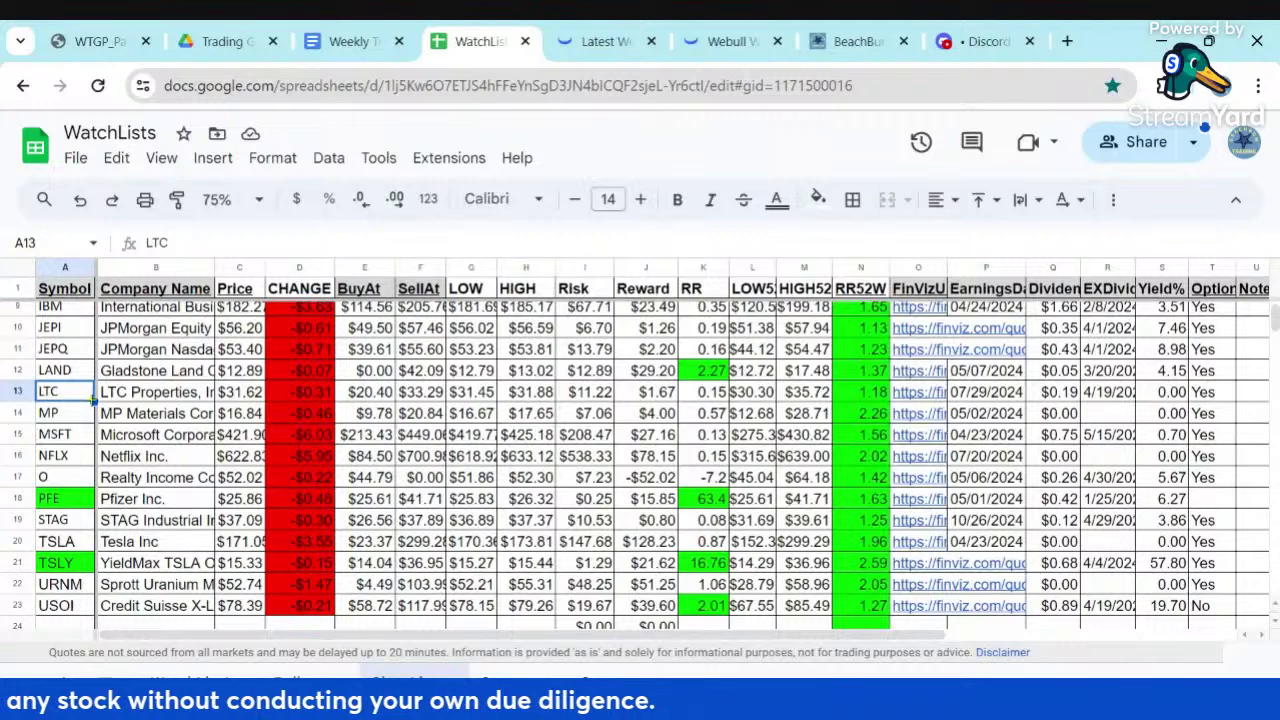
{"action": "left_click", "coordinate": [56, 416]}
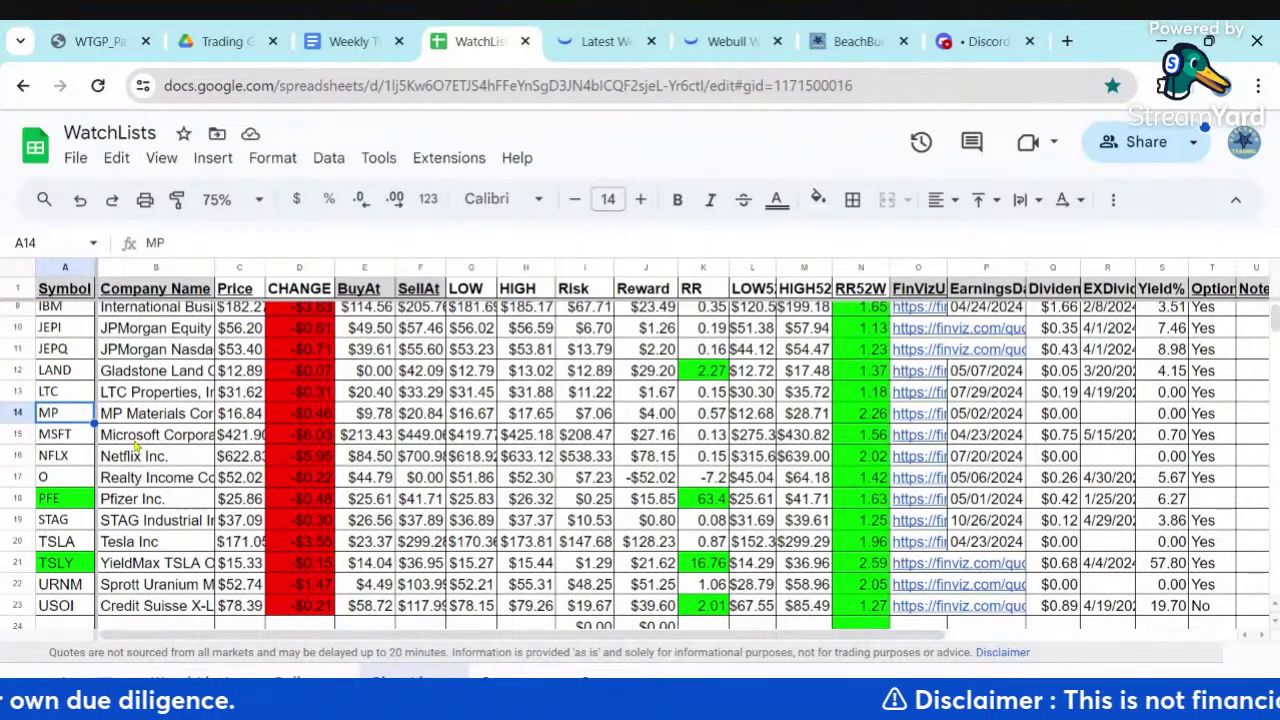
{"action": "scroll", "coordinate": [137, 432], "scroll_direction": "down", "scroll_amount": 2}
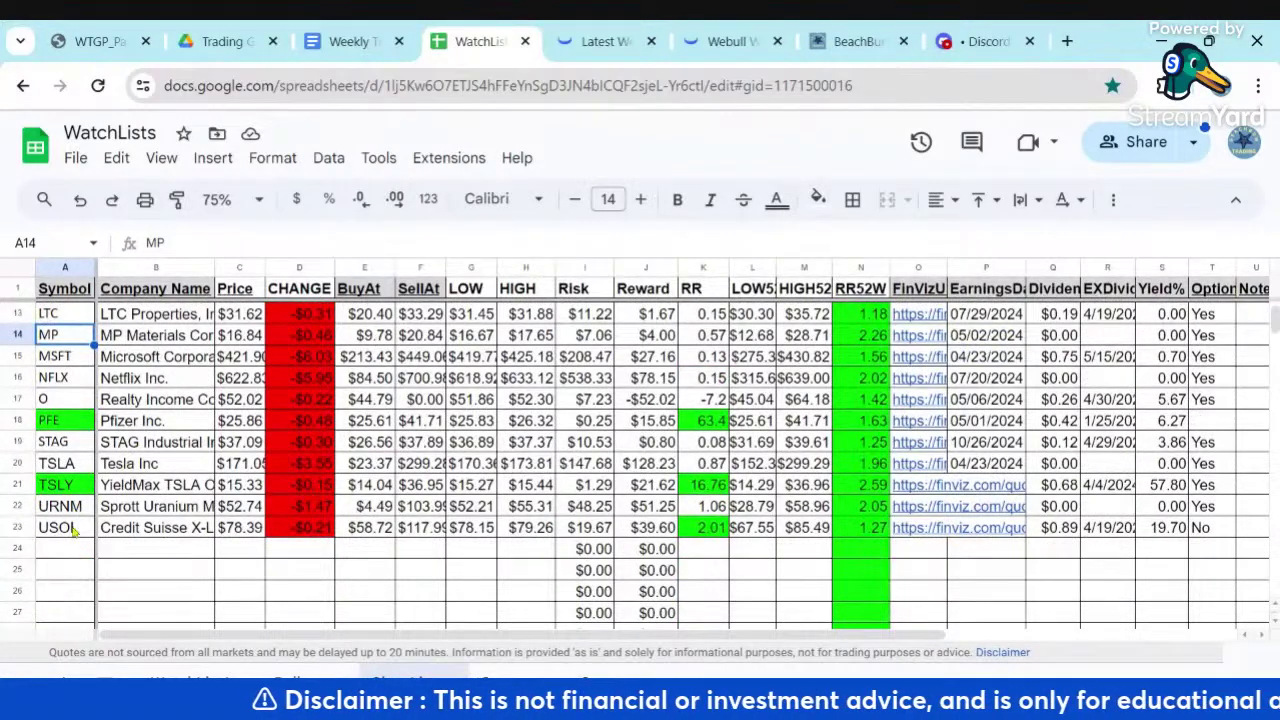
{"action": "scroll", "coordinate": [112, 515], "scroll_direction": "up", "scroll_amount": 5}
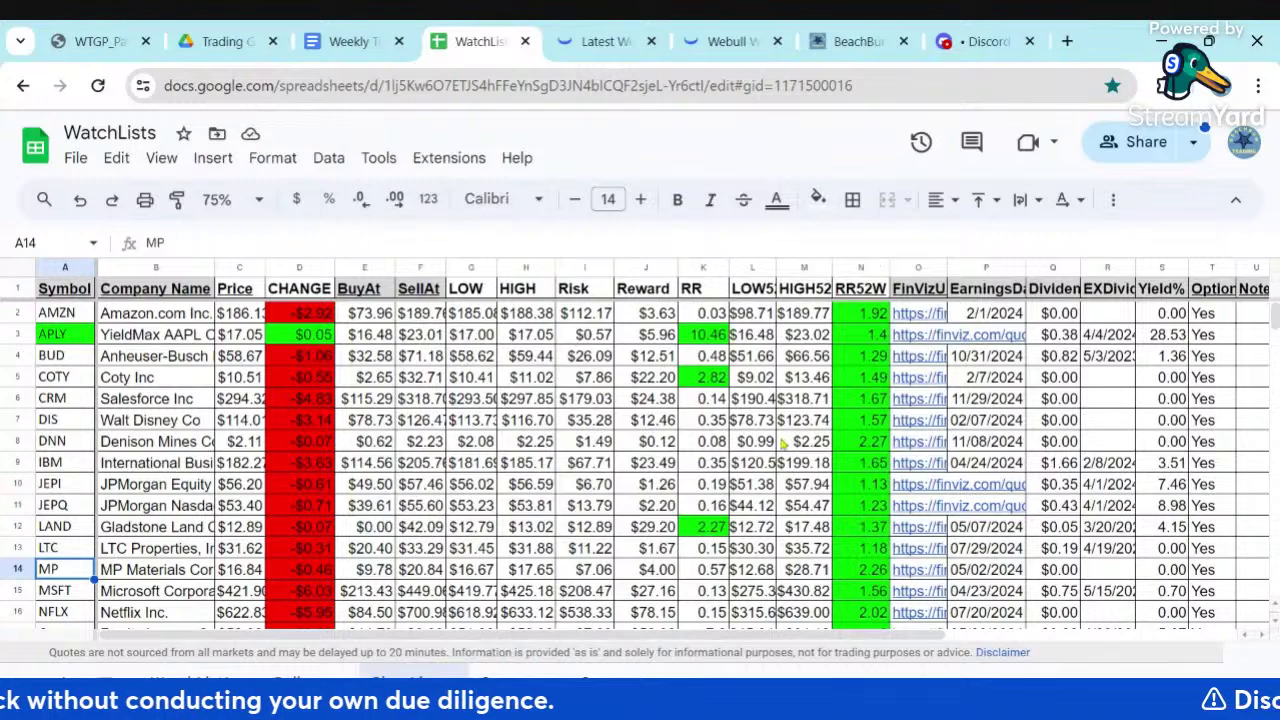
Return to the weekly document and review the BioTech_DD_1 Google Sheet note down to the News heading
{"action": "left_click", "coordinate": [362, 46]}
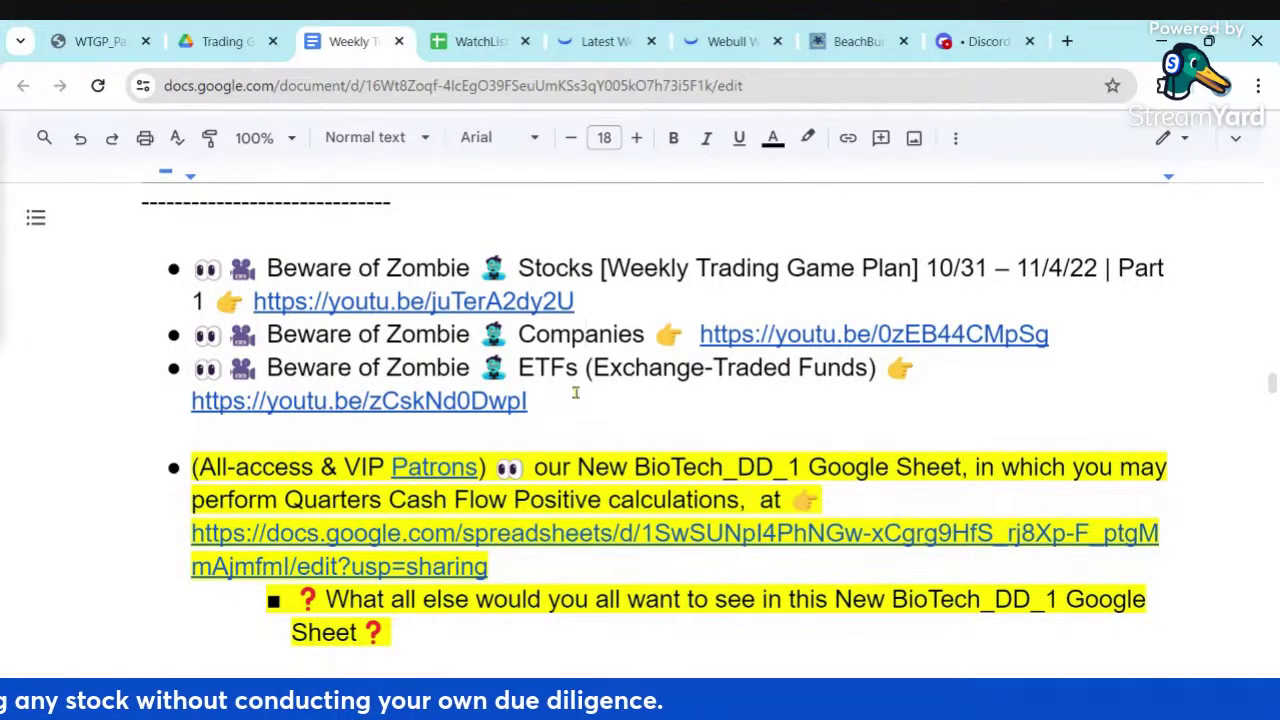
{"action": "scroll", "coordinate": [575, 393], "scroll_direction": "down", "scroll_amount": 1}
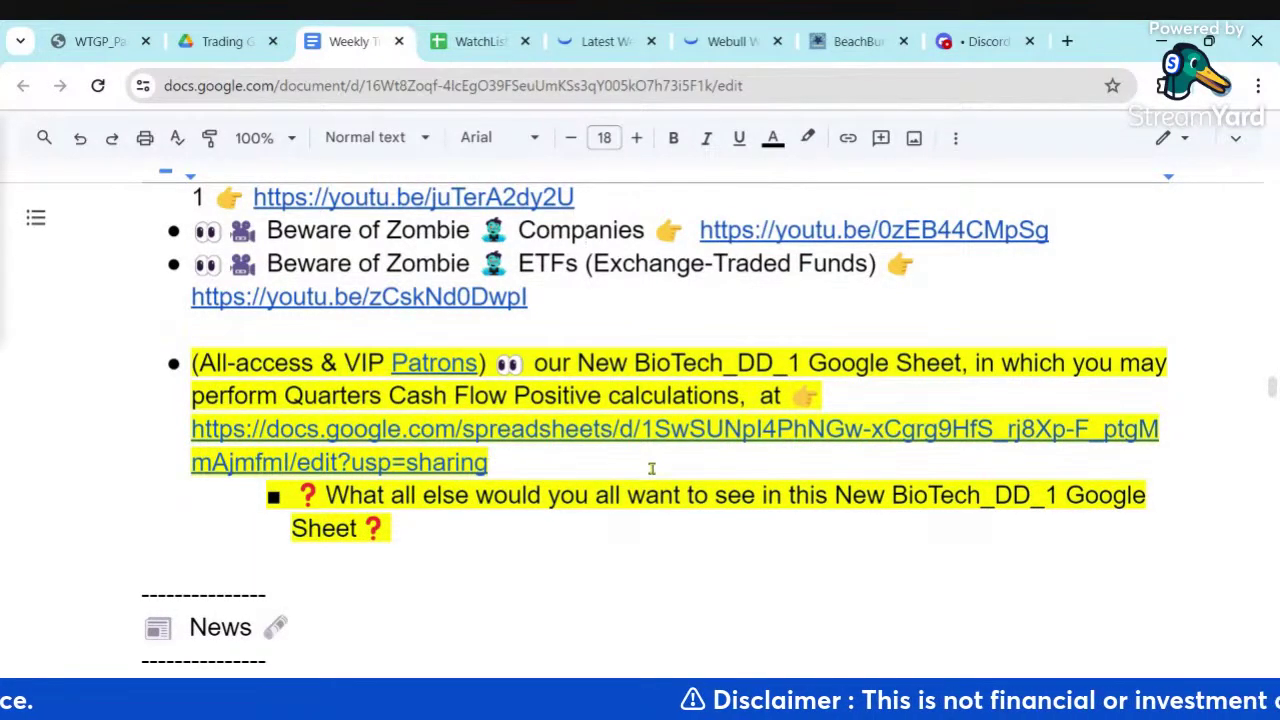
Look through the weekly document from the News heading to the Dividend Paying Stocks & ETFs entry under Trade Ideas
{"action": "scroll", "coordinate": [651, 468], "scroll_direction": "down", "scroll_amount": 1}
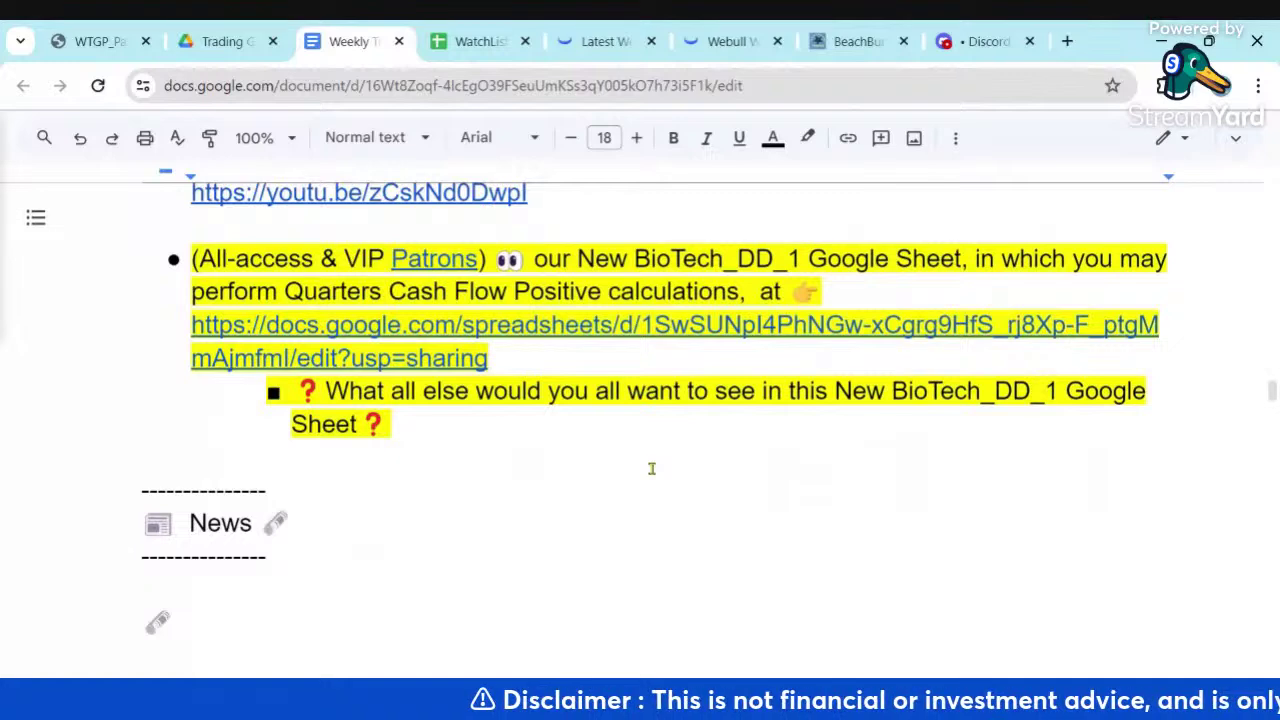
{"action": "scroll", "coordinate": [651, 468], "scroll_direction": "down", "scroll_amount": 3}
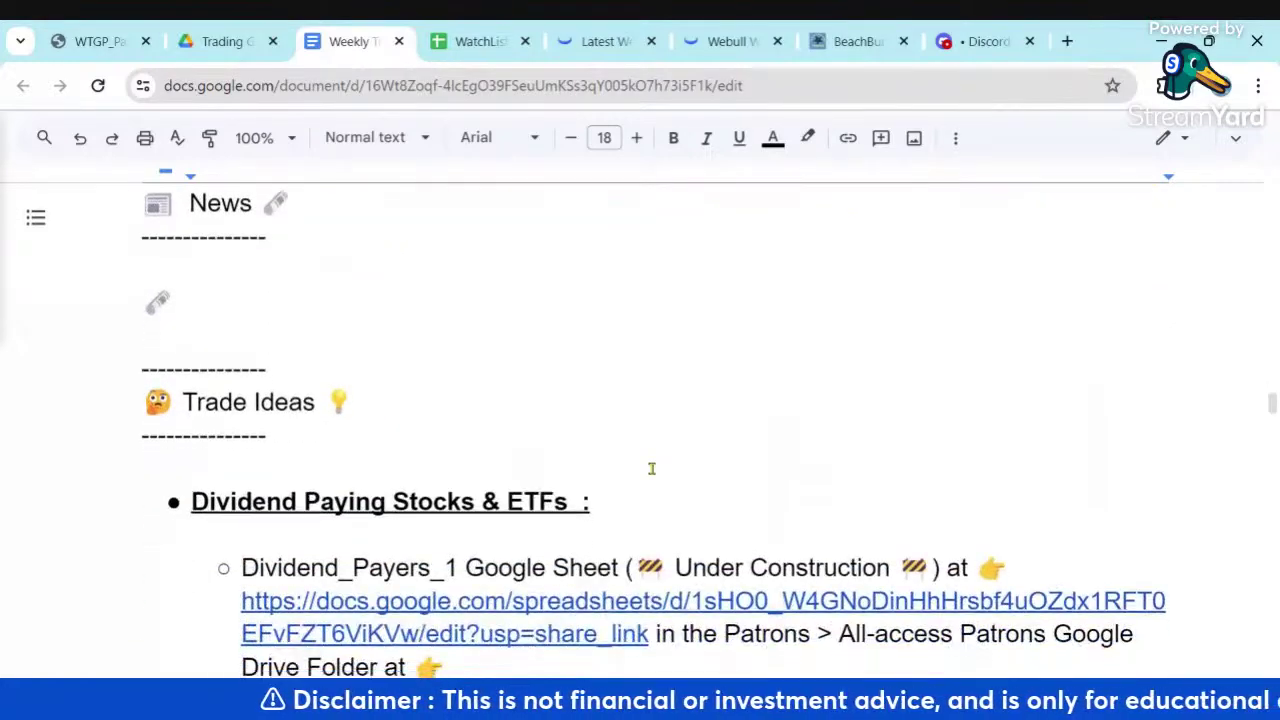
{"action": "scroll", "coordinate": [651, 468], "scroll_direction": "down", "scroll_amount": 1}
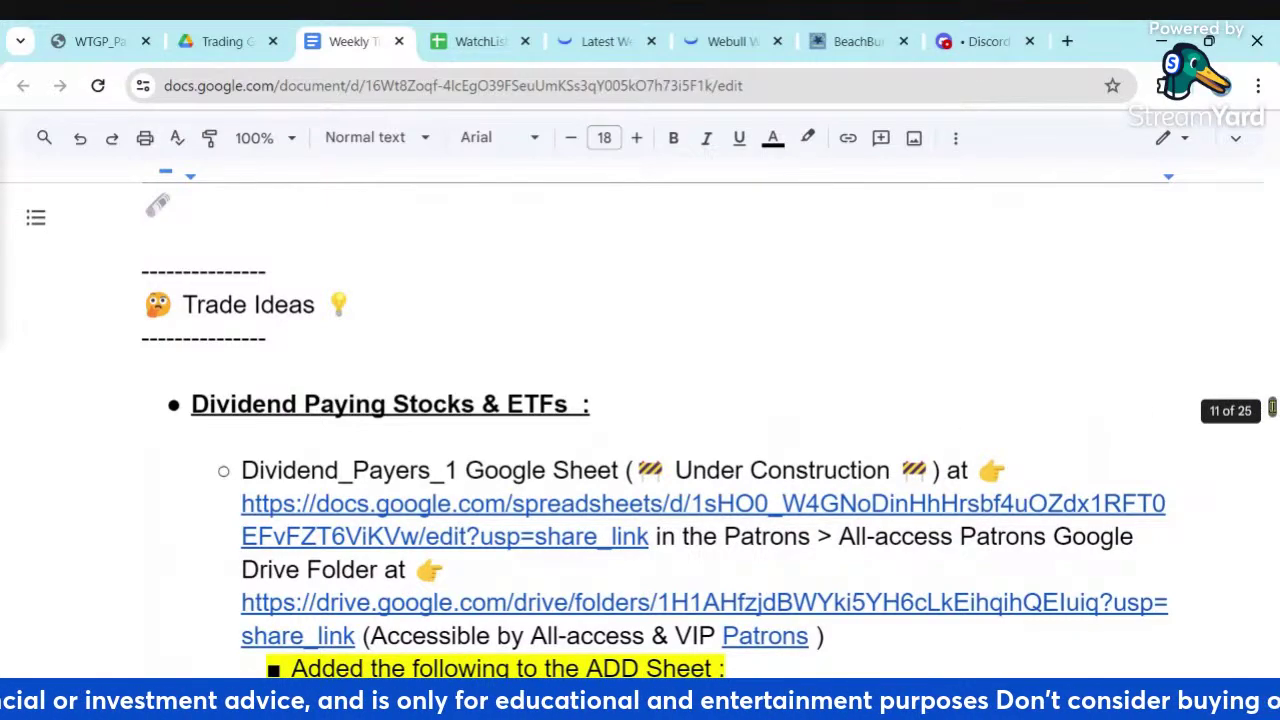
{"action": "scroll", "coordinate": [1272, 408], "scroll_direction": "down", "scroll_amount": 3}
{"action": "scroll", "coordinate": [1272, 408], "scroll_direction": "up", "scroll_amount": 3}
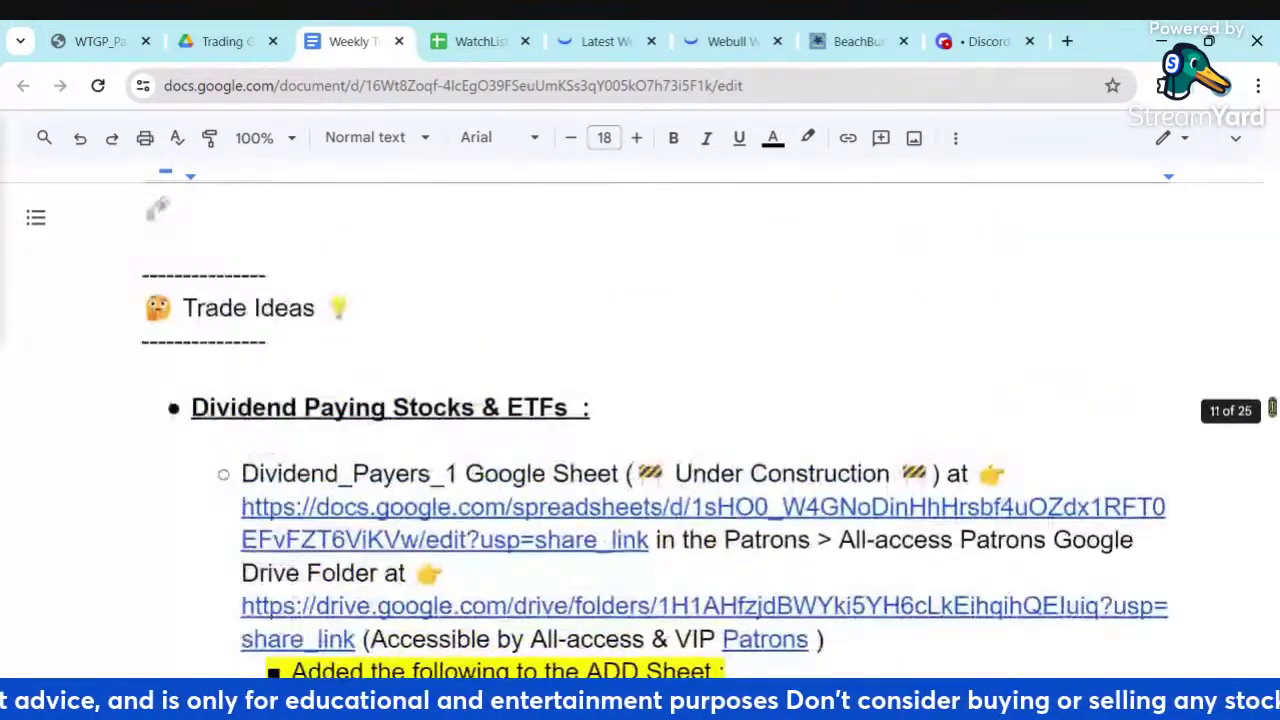
{"action": "scroll", "coordinate": [1272, 408], "scroll_direction": "down", "scroll_amount": 2}
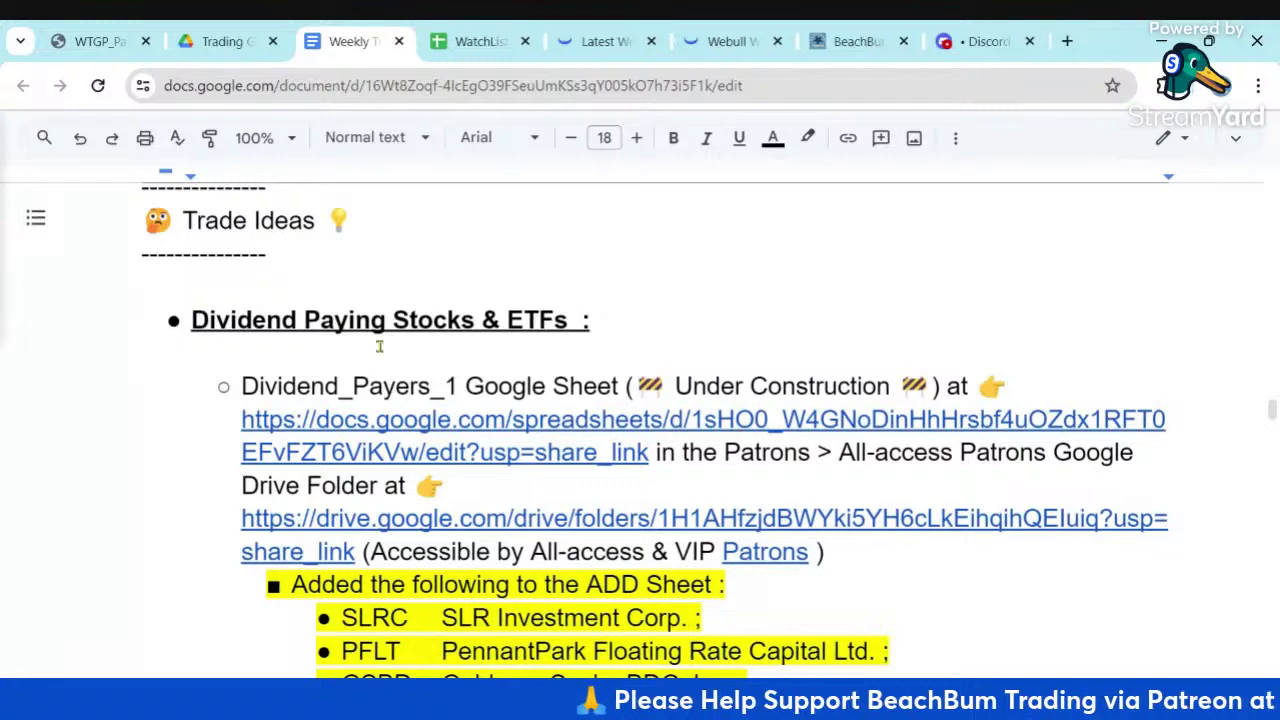
Open the linked Dividend_Payers_1 Google Sheet from the weekly document and set its zoom to 75%
{"action": "left_click", "coordinate": [398, 418]}
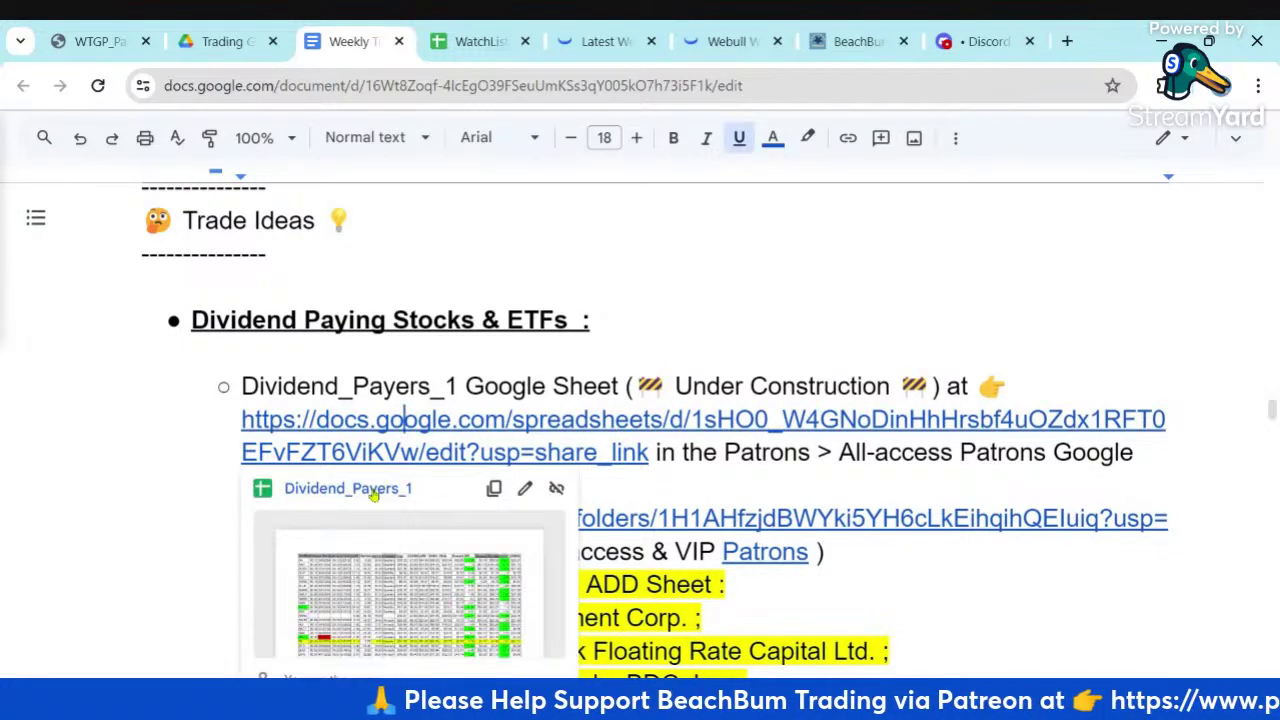
{"action": "left_click", "coordinate": [375, 490]}
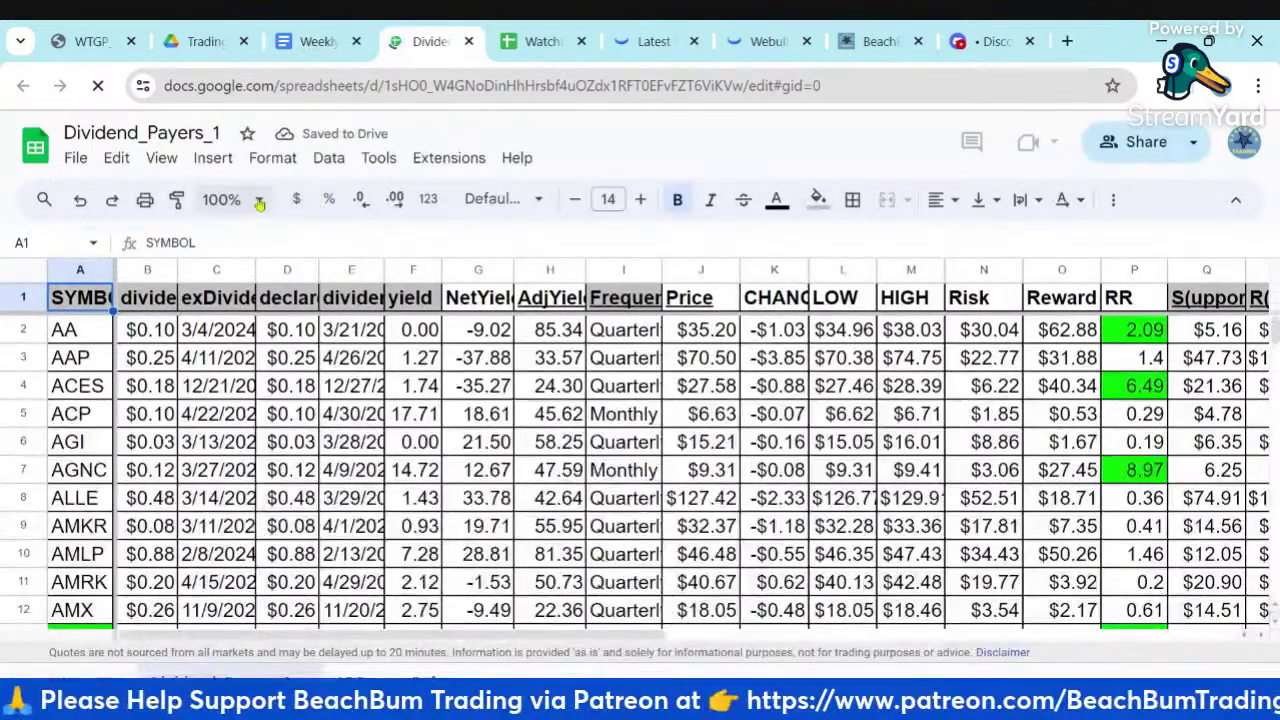
{"action": "left_click", "coordinate": [259, 203]}
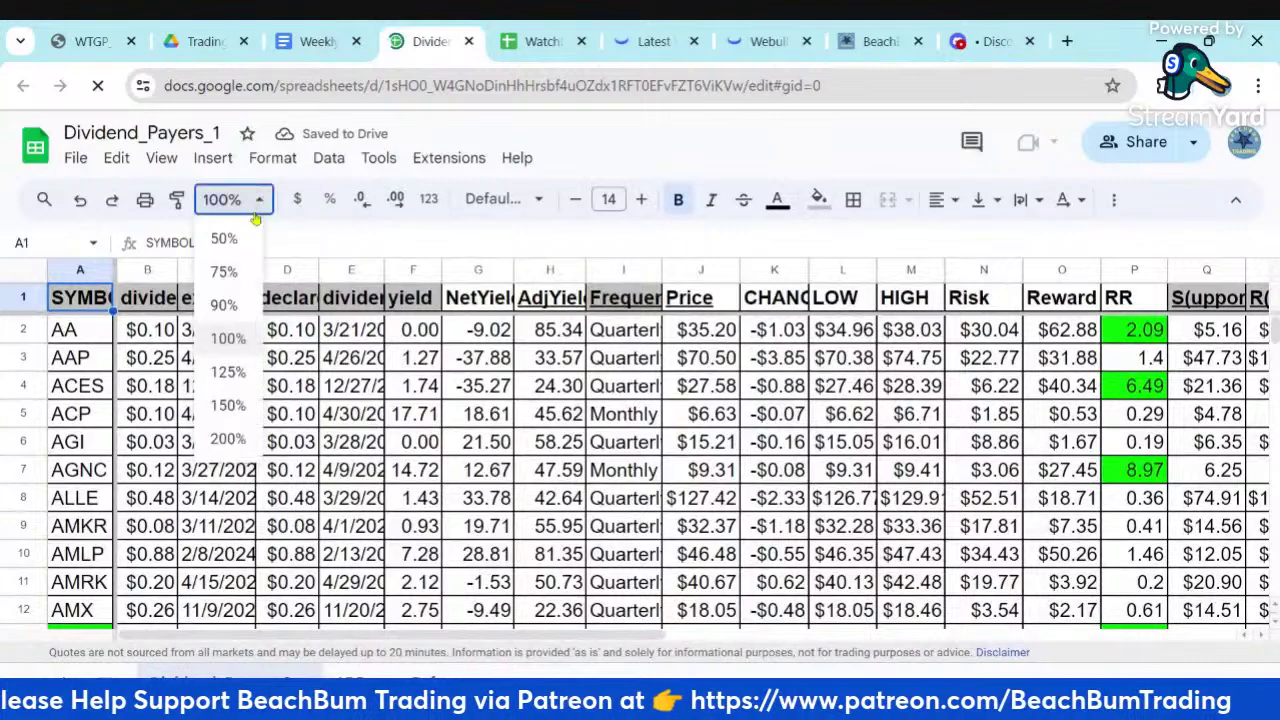
{"action": "left_click", "coordinate": [228, 270]}
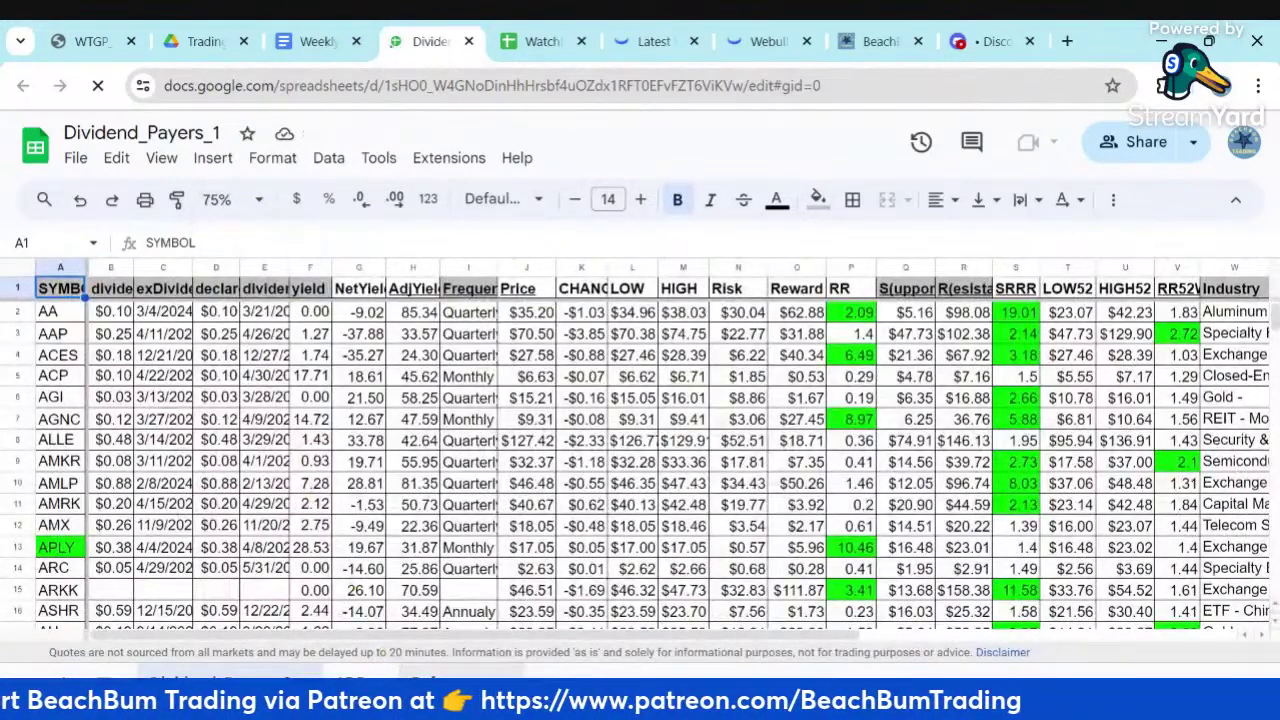
Switch to the ADD sheet of Dividend_Payers_1 and look over the rows from SLRC to CEFS
{"action": "left_click", "coordinate": [398, 678]}
{"action": "left_click", "coordinate": [460, 680]}
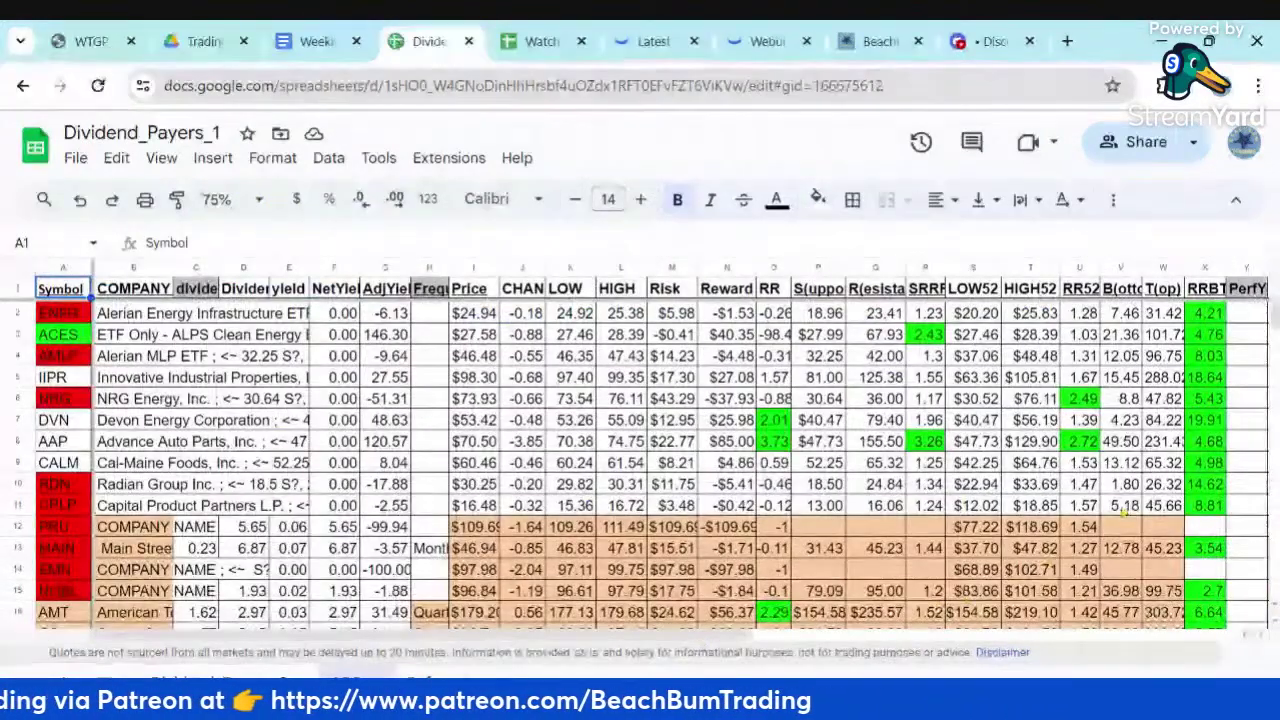
{"action": "left_click_drag", "start_coordinate": [1273, 318], "coordinate": [1273, 354]}
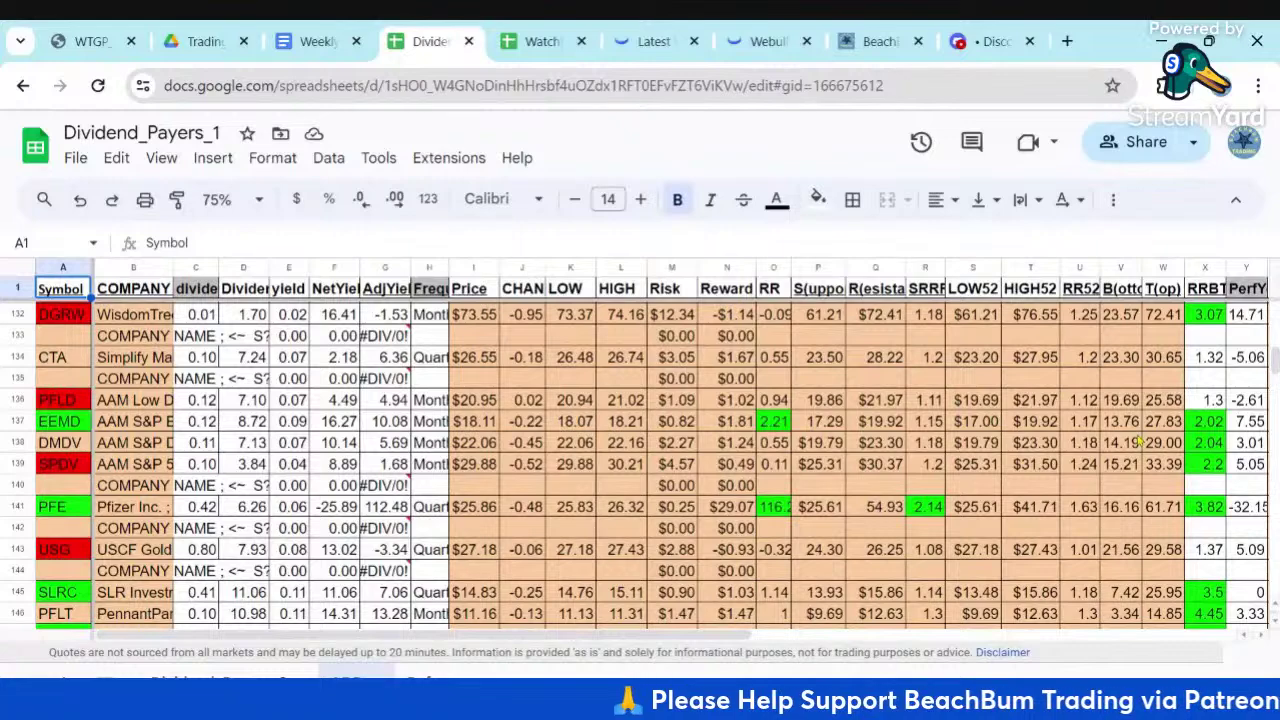
{"action": "scroll", "coordinate": [1138, 428], "scroll_direction": "down", "scroll_amount": 3}
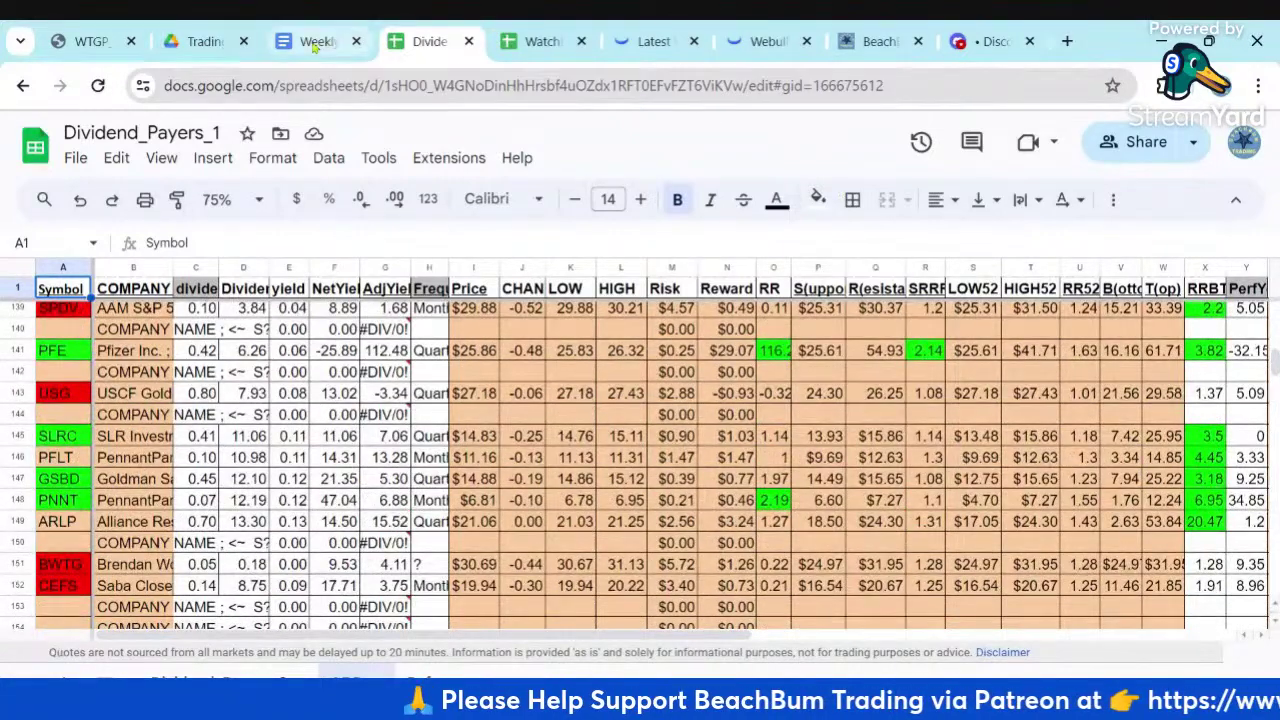
Return to the weekly document and highlight the Dividend_Payers_1 Google Sheet name, followed by the All-access & VIP Patrons wording
{"action": "left_click", "coordinate": [316, 44]}
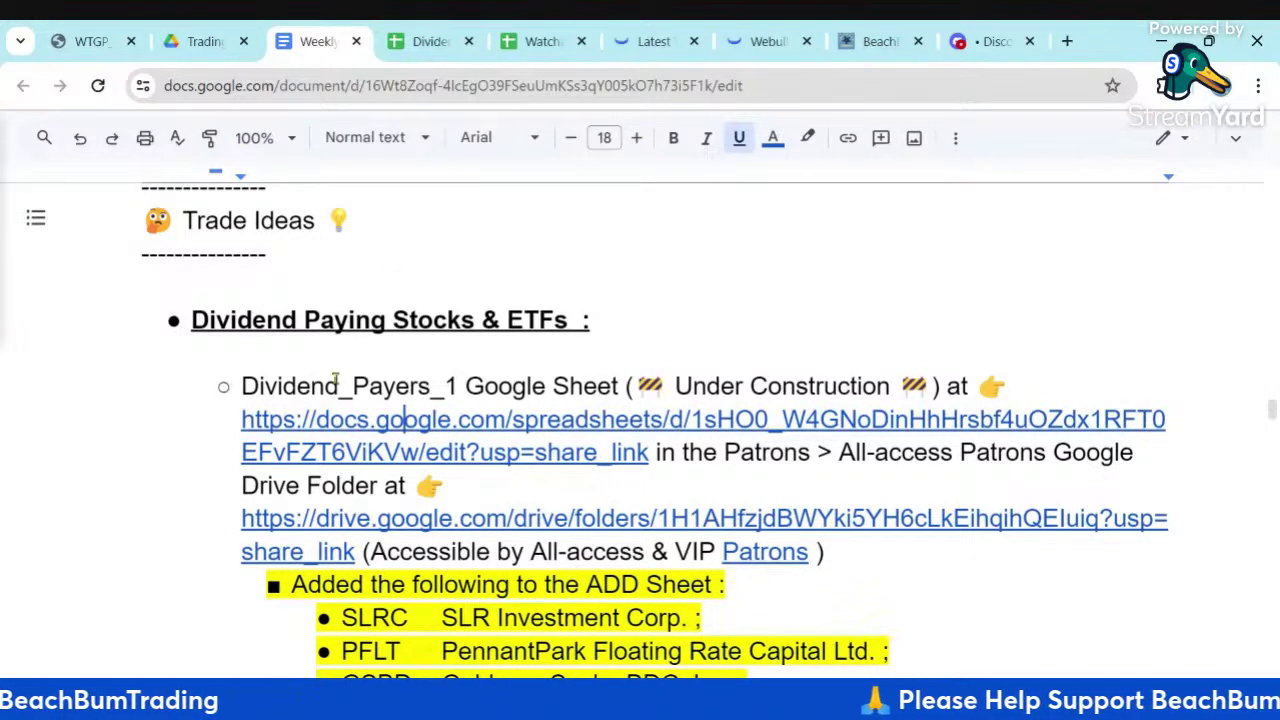
{"action": "left_click_drag", "start_coordinate": [243, 386], "coordinate": [624, 386]}
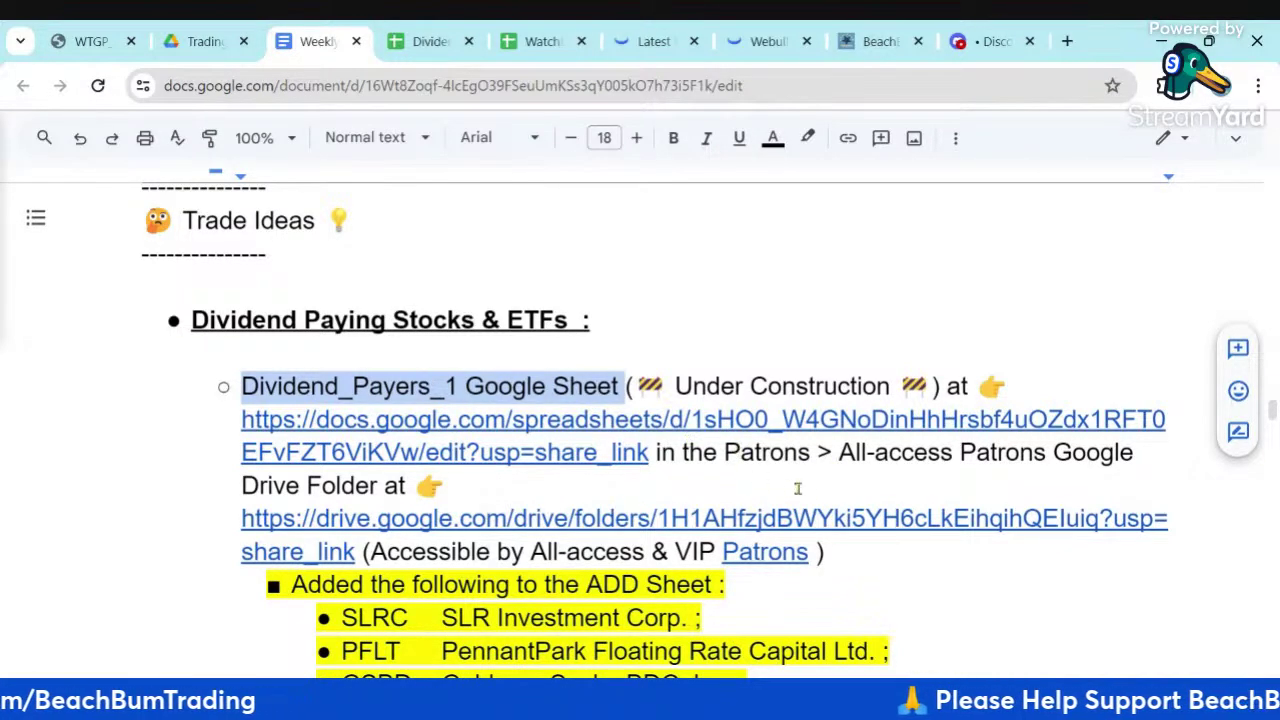
{"action": "left_click_drag", "start_coordinate": [530, 552], "coordinate": [810, 553]}
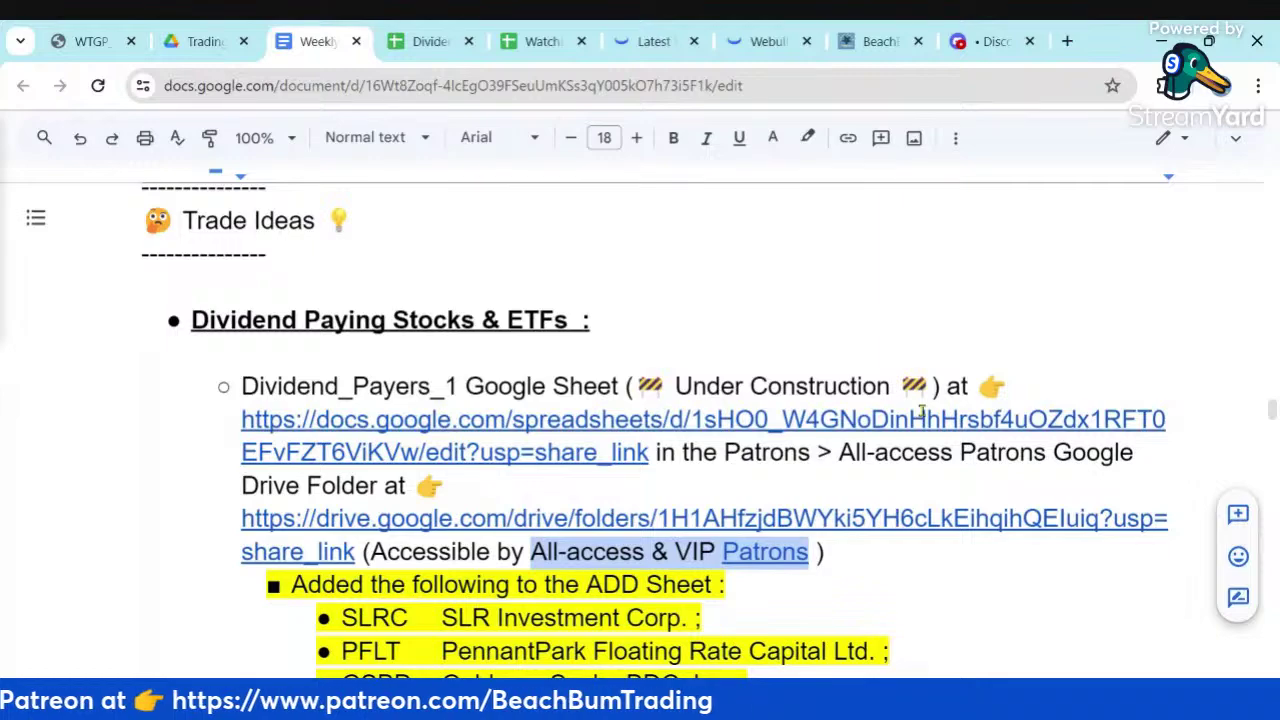
Review the symbols listed as added to the ADD sheet, highlighting BWTG and CEFS from the live chat mention
{"action": "scroll", "coordinate": [922, 410], "scroll_direction": "down", "scroll_amount": 3}
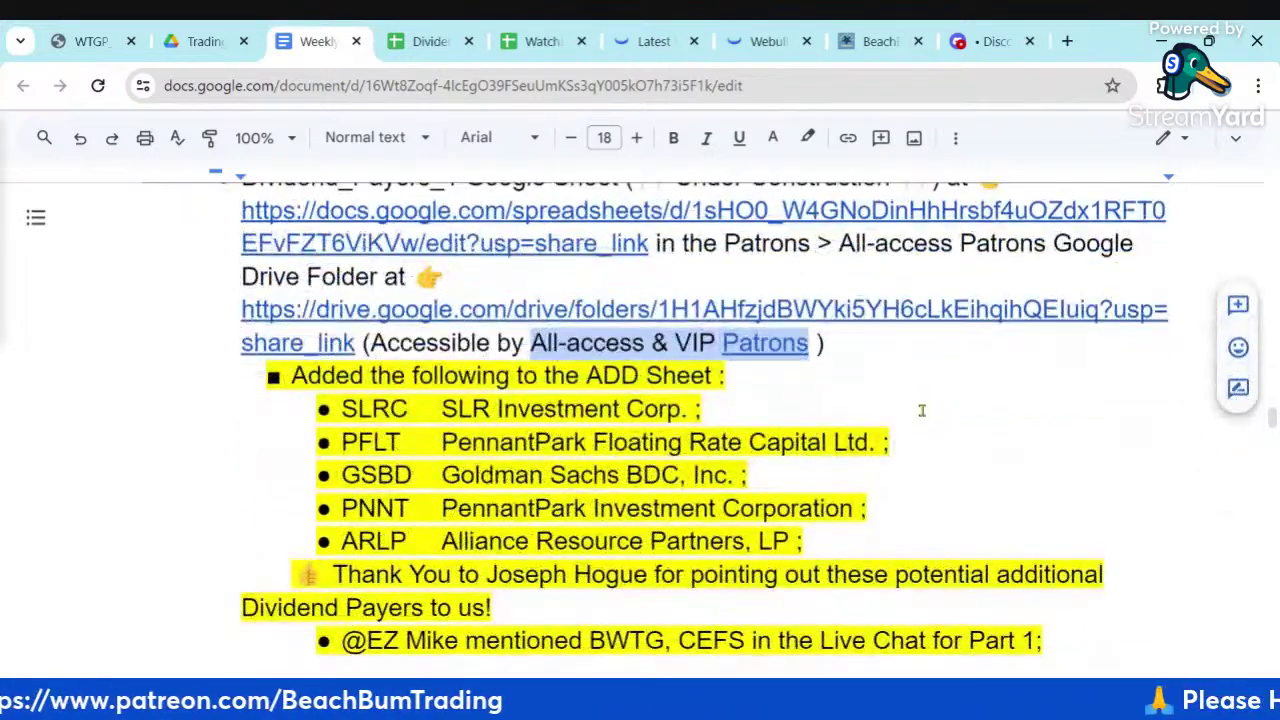
{"action": "scroll", "coordinate": [922, 410], "scroll_direction": "down", "scroll_amount": 2}
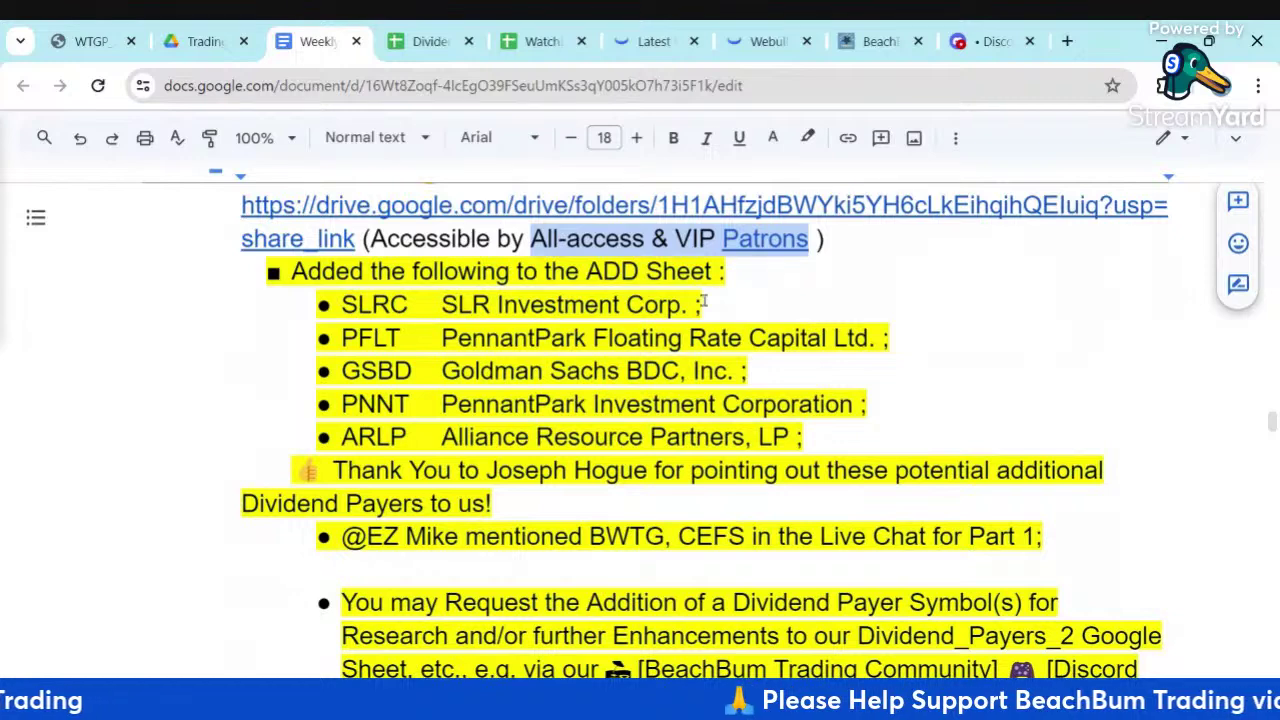
{"action": "double_click", "coordinate": [600, 538]}
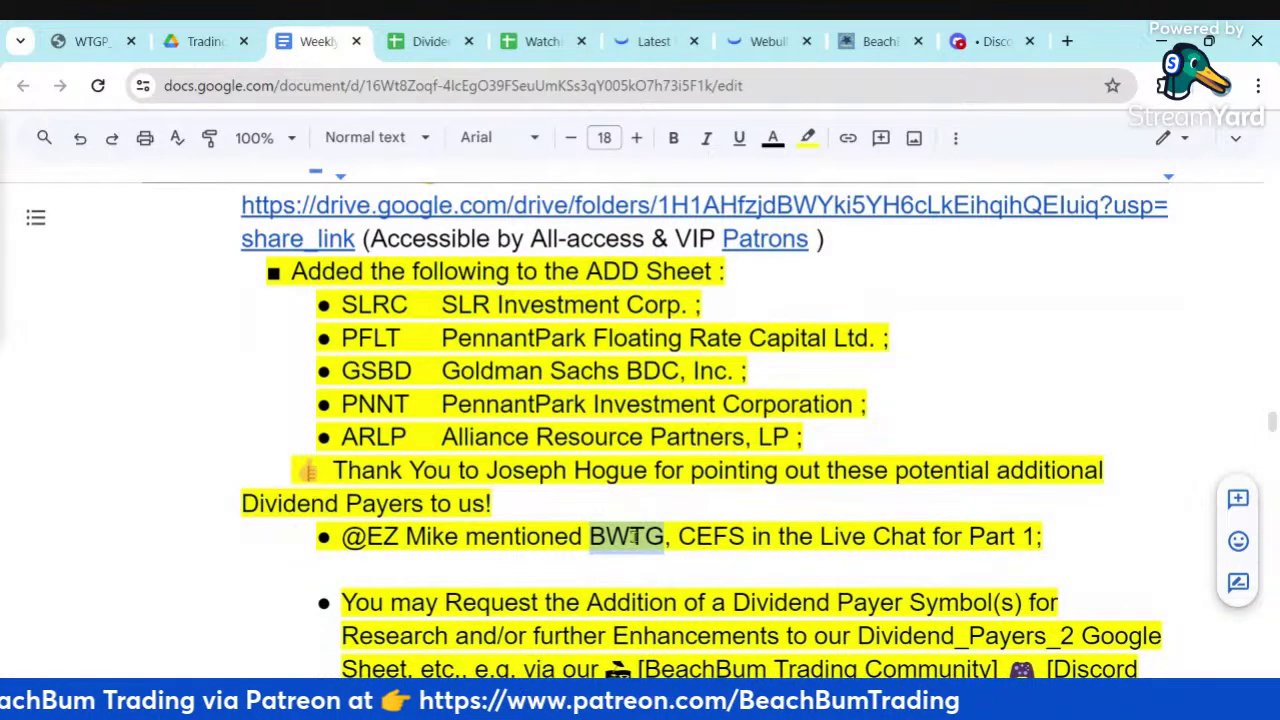
{"action": "double_click", "coordinate": [706, 537]}
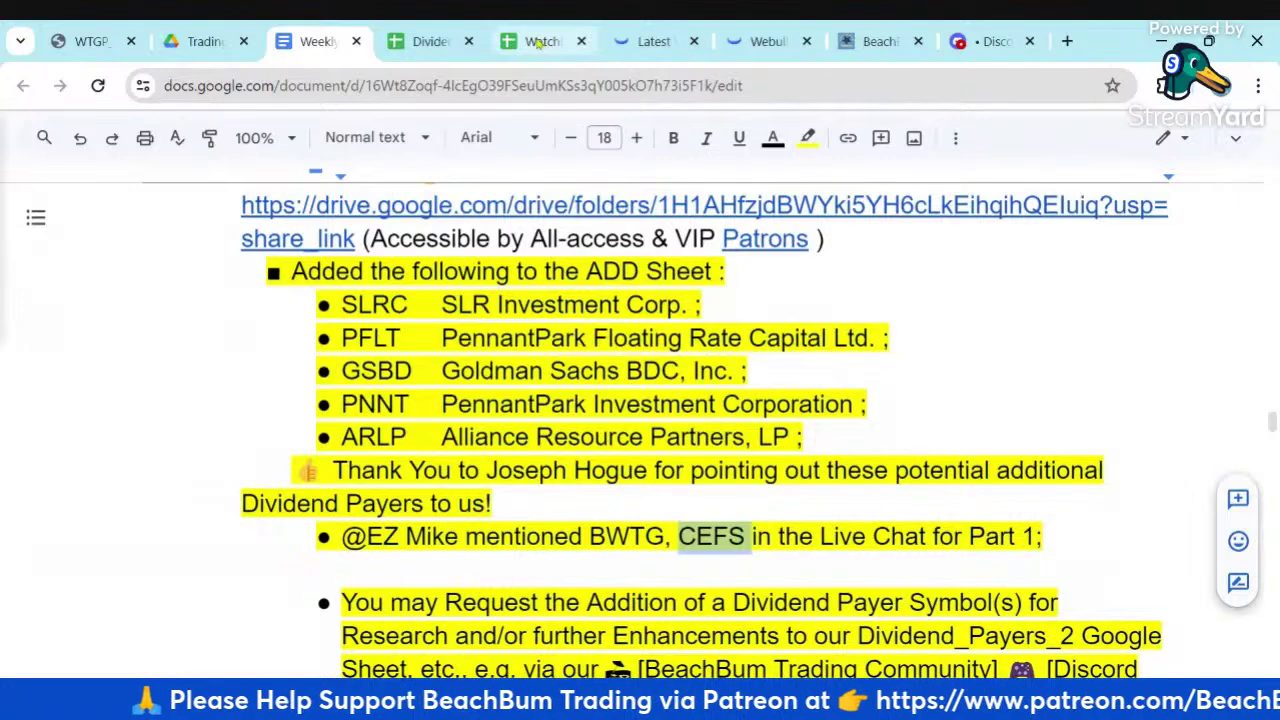
Go back to the Dividend_Payers_1 sheet and inspect the BWTG and CEFS company cells and BWTG's top value
{"action": "left_click", "coordinate": [432, 41]}
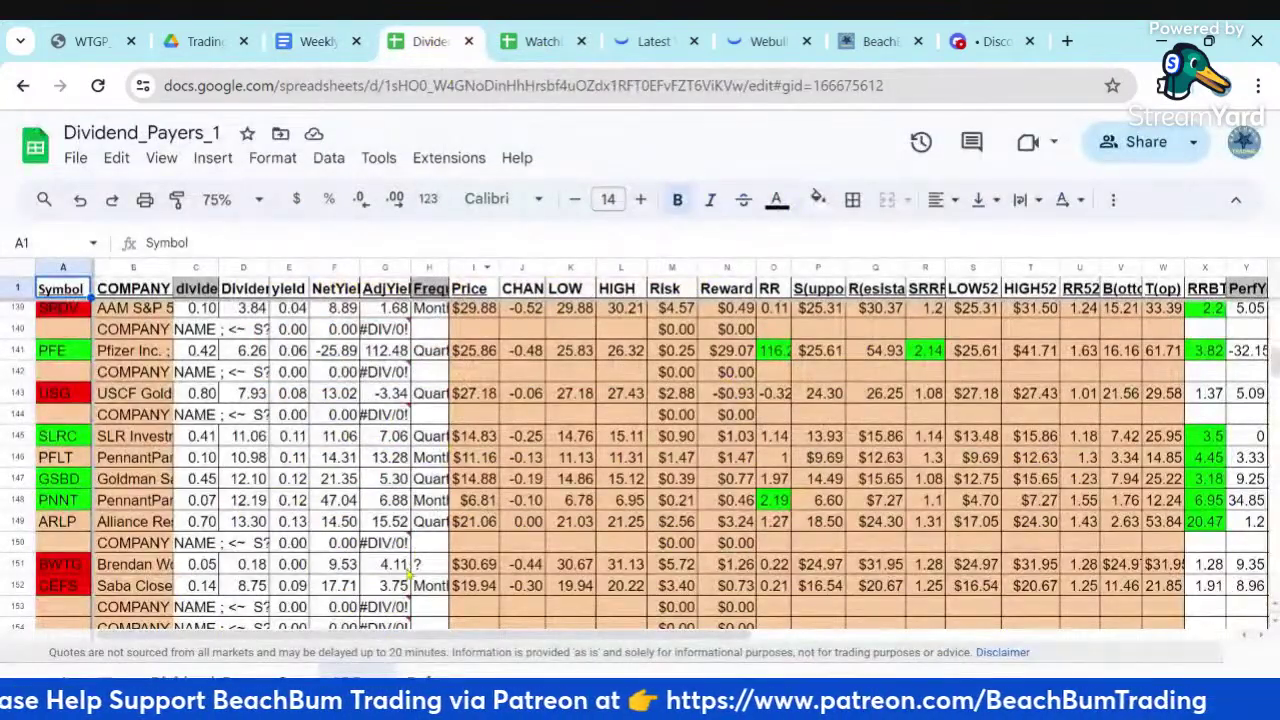
{"action": "left_click", "coordinate": [137, 567]}
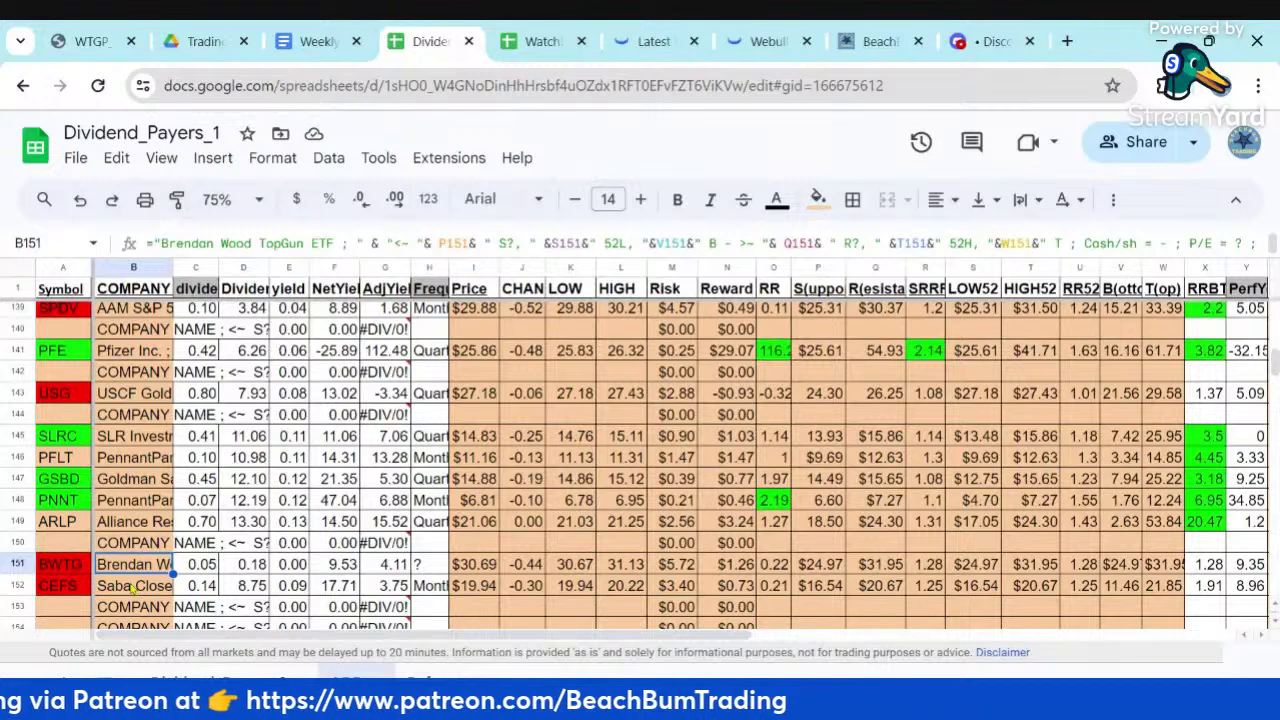
{"action": "left_click", "coordinate": [133, 588]}
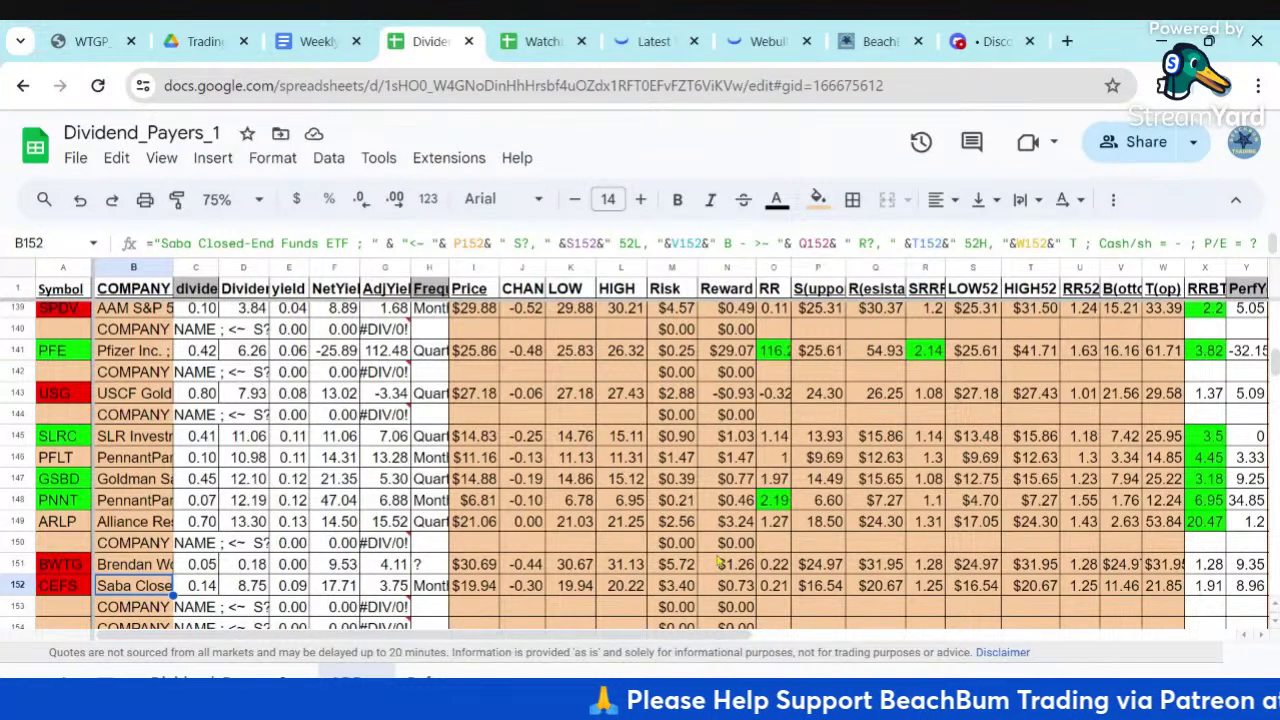
{"action": "left_click", "coordinate": [1176, 570]}
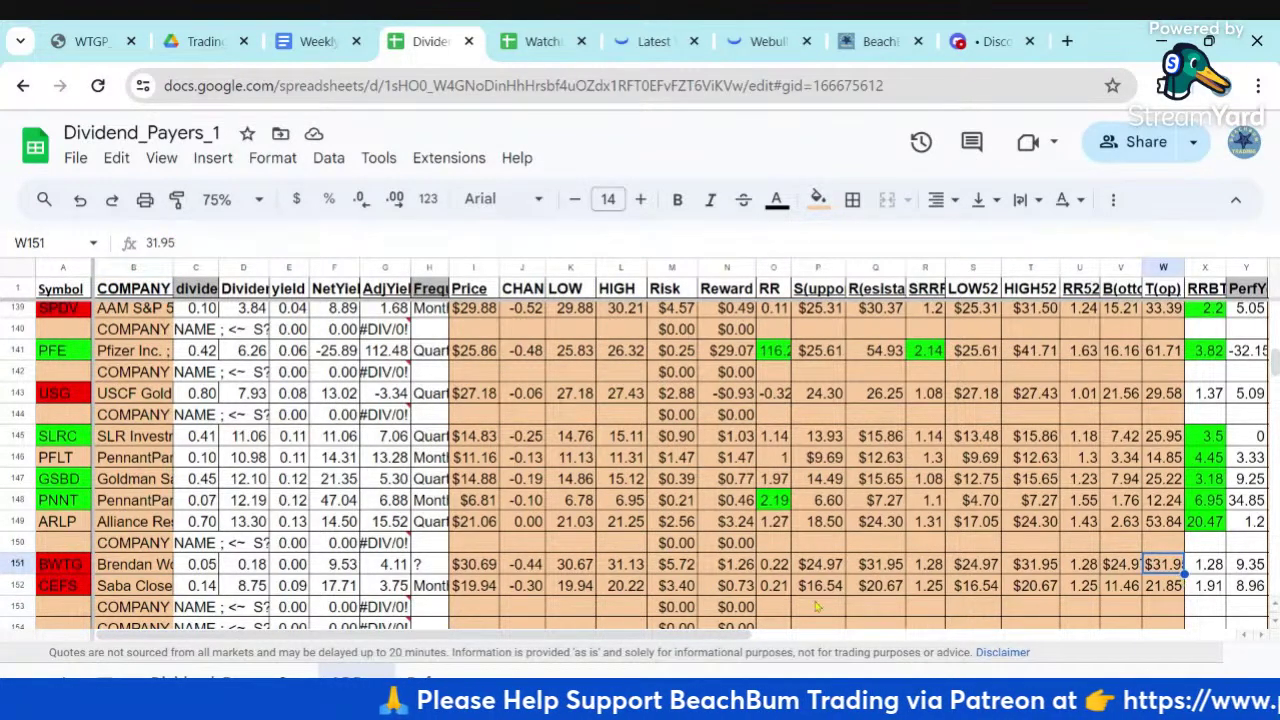
Examine the dividend, frequency, price, 52-week high and RR52 cells in the CEFS row
{"action": "left_click", "coordinate": [204, 590]}
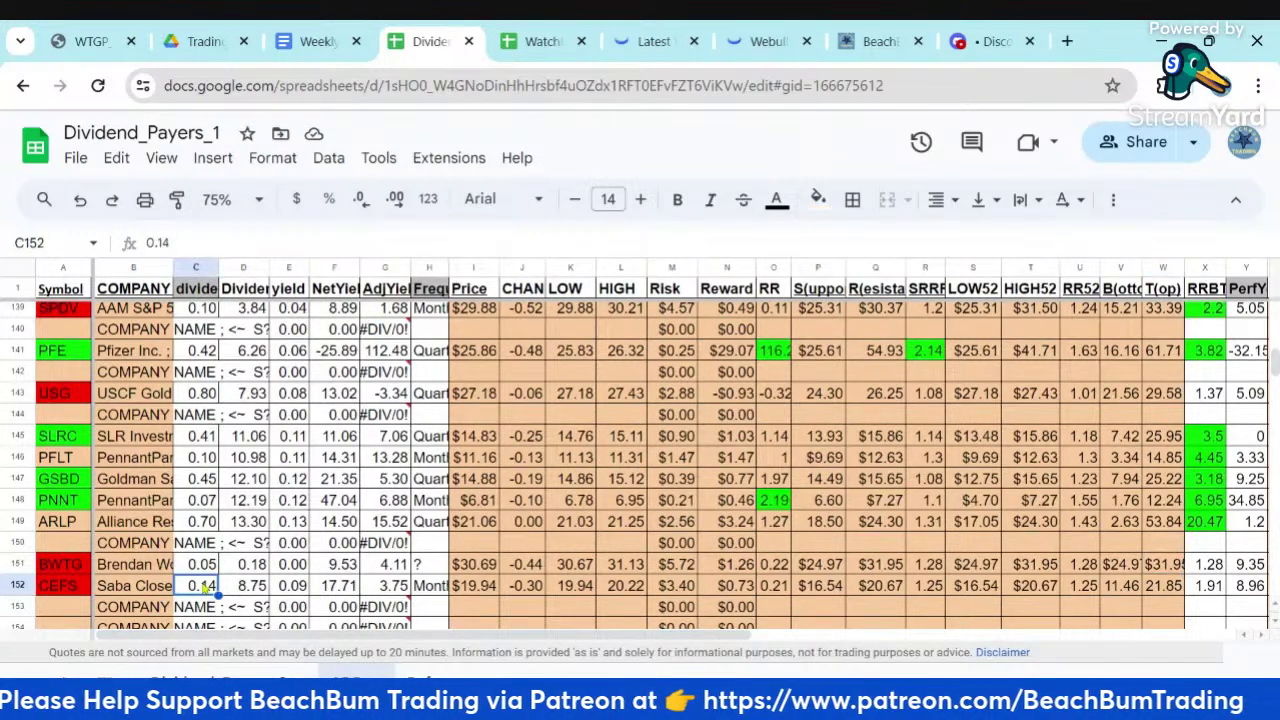
{"action": "left_click", "coordinate": [429, 590]}
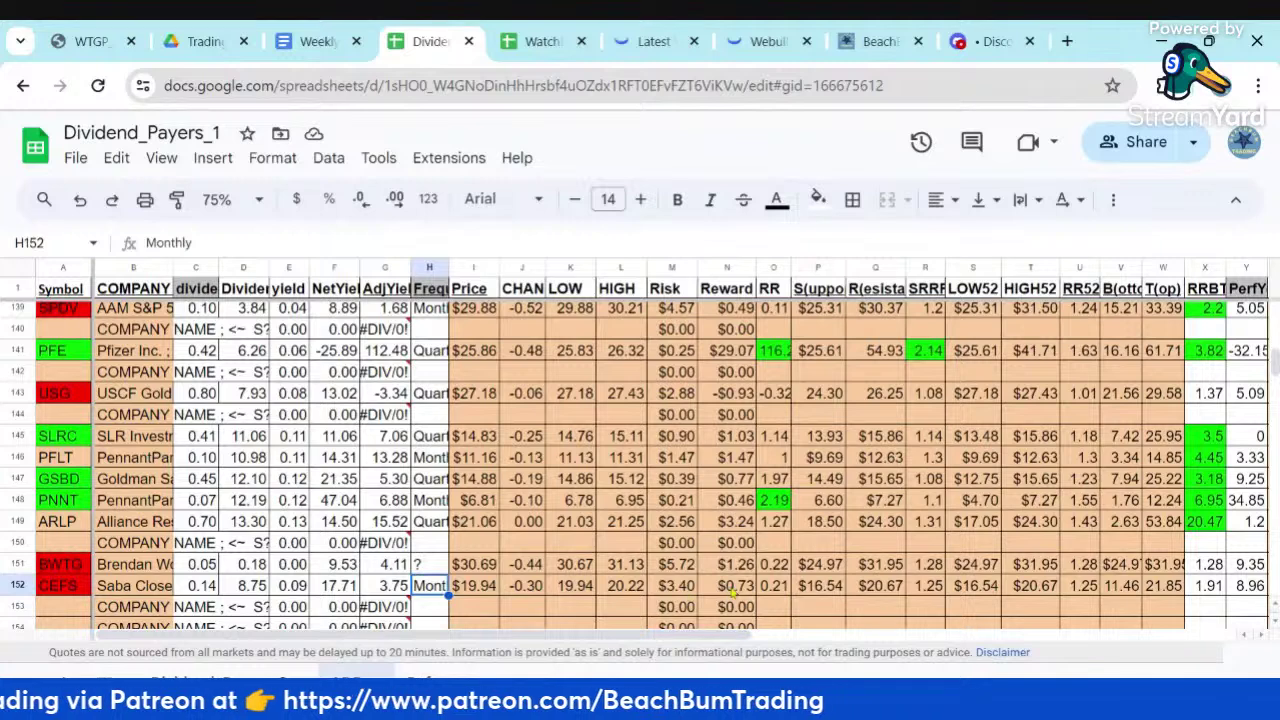
{"action": "left_click", "coordinate": [481, 589]}
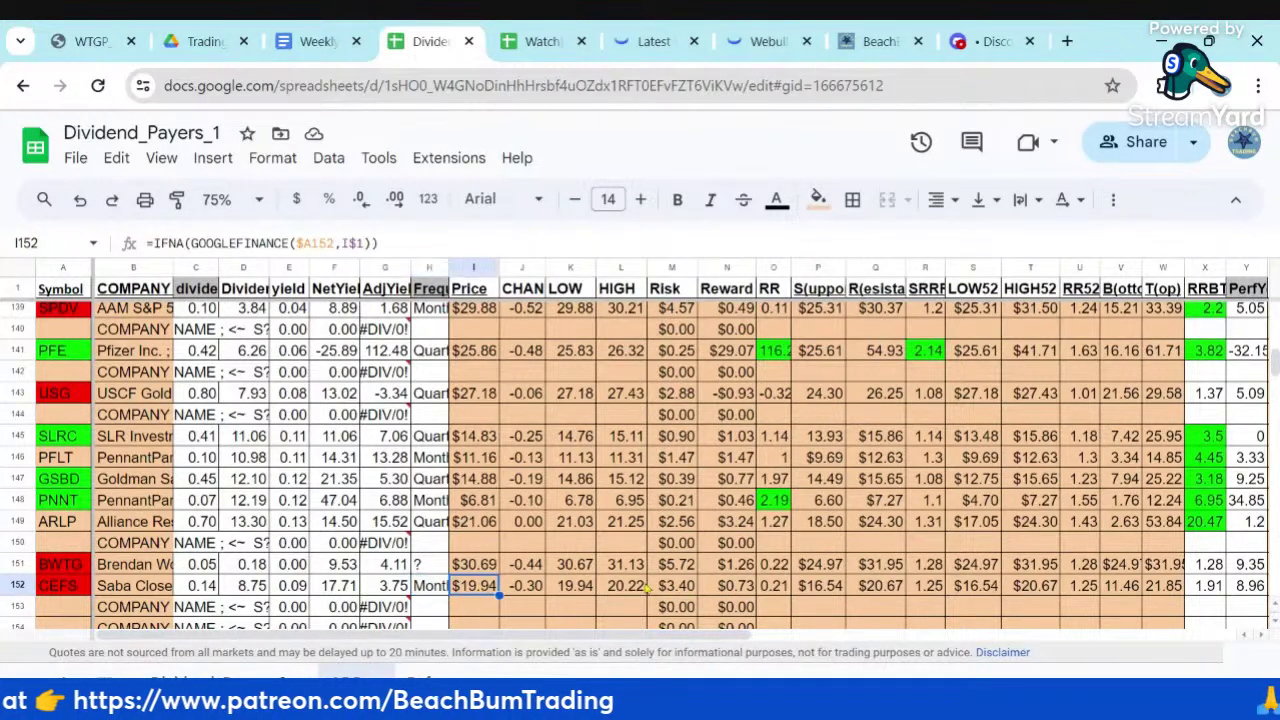
{"action": "left_click", "coordinate": [1034, 590]}
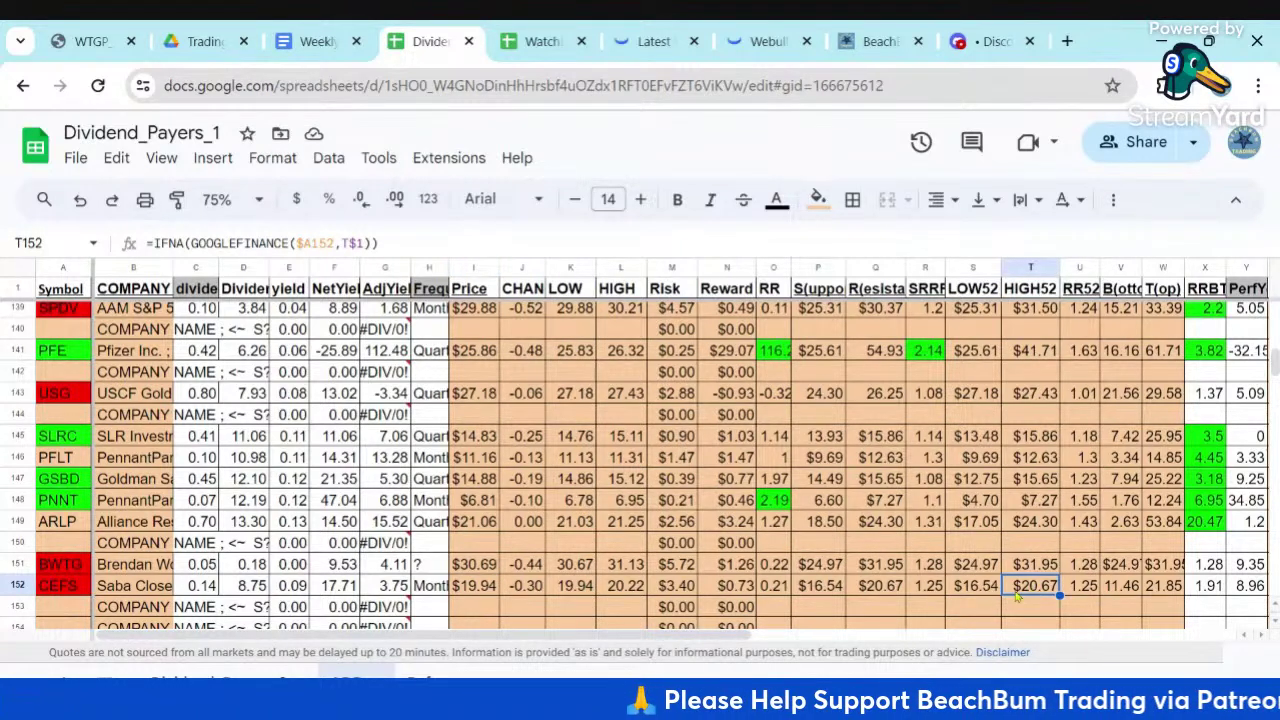
{"action": "left_click", "coordinate": [1090, 592]}
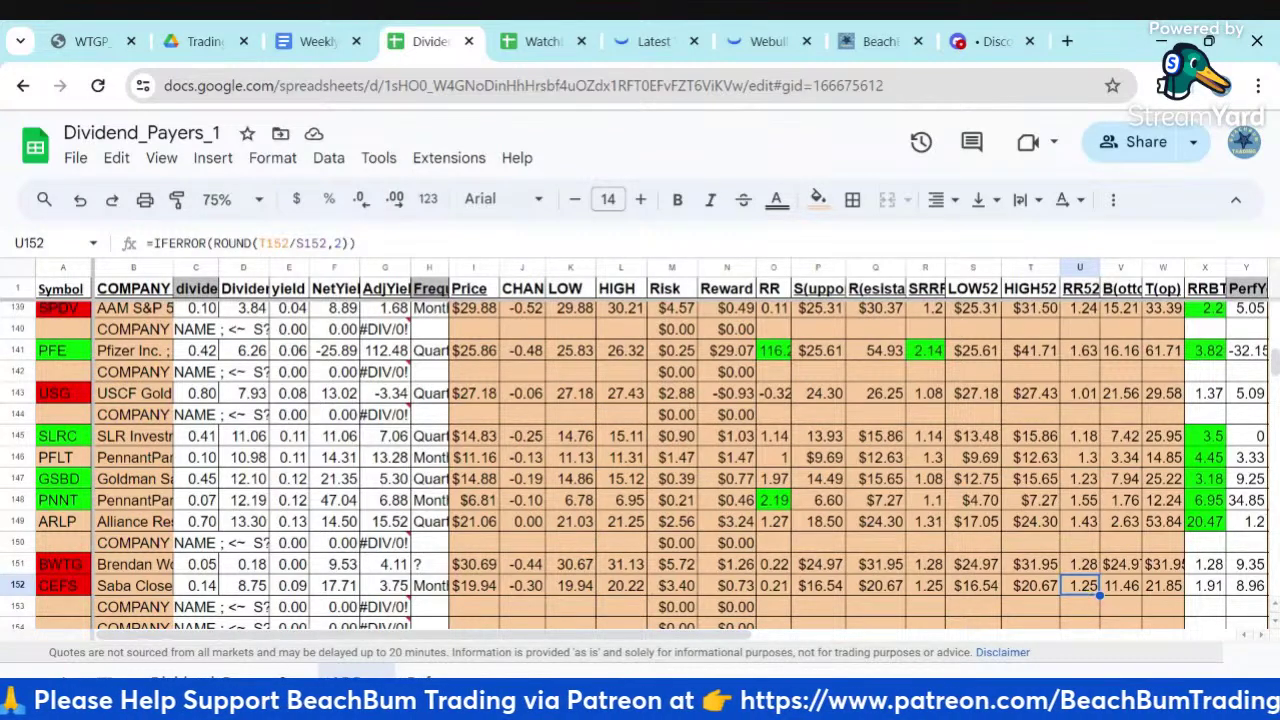
Check the remaining CEFS cells from the bottom value through the RRBT ratio, yearly performance and the note links
{"action": "key", "text": "Right"}
{"action": "key", "text": "Right"}
{"action": "key", "text": "Right"}
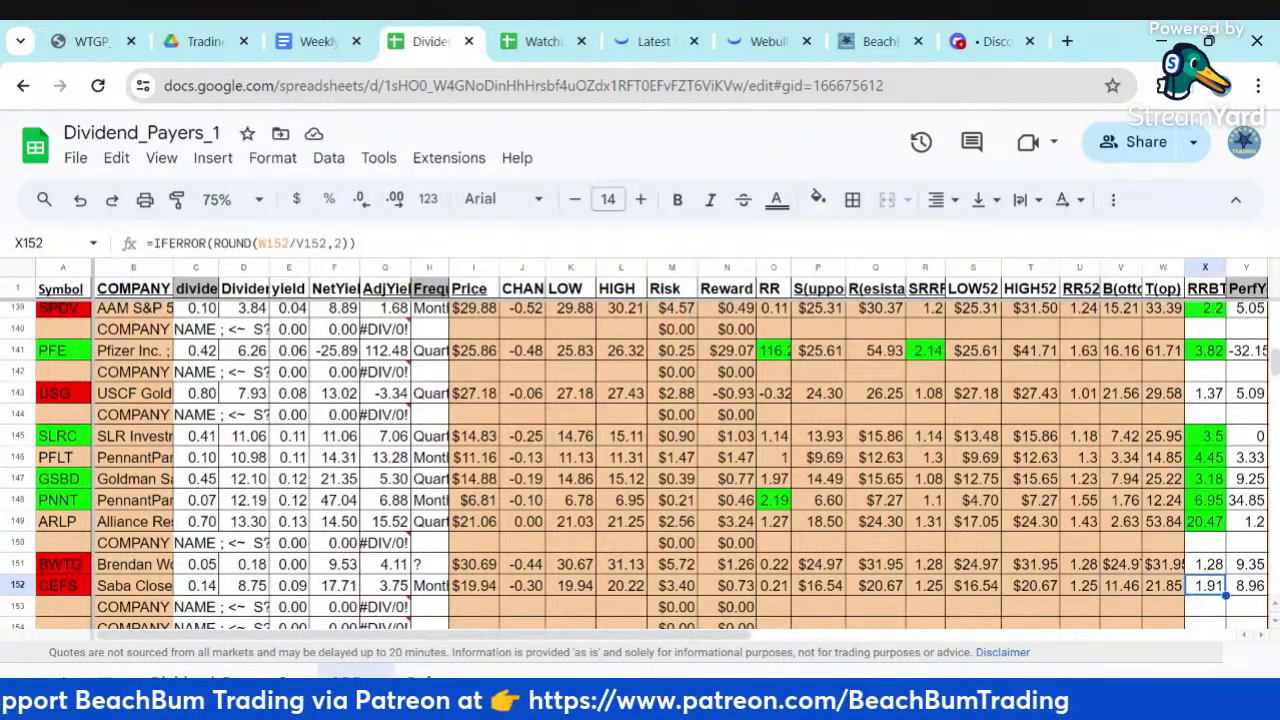
{"action": "key", "text": "Right"}
{"action": "key", "text": "Right"}
{"action": "key", "text": "Right"}
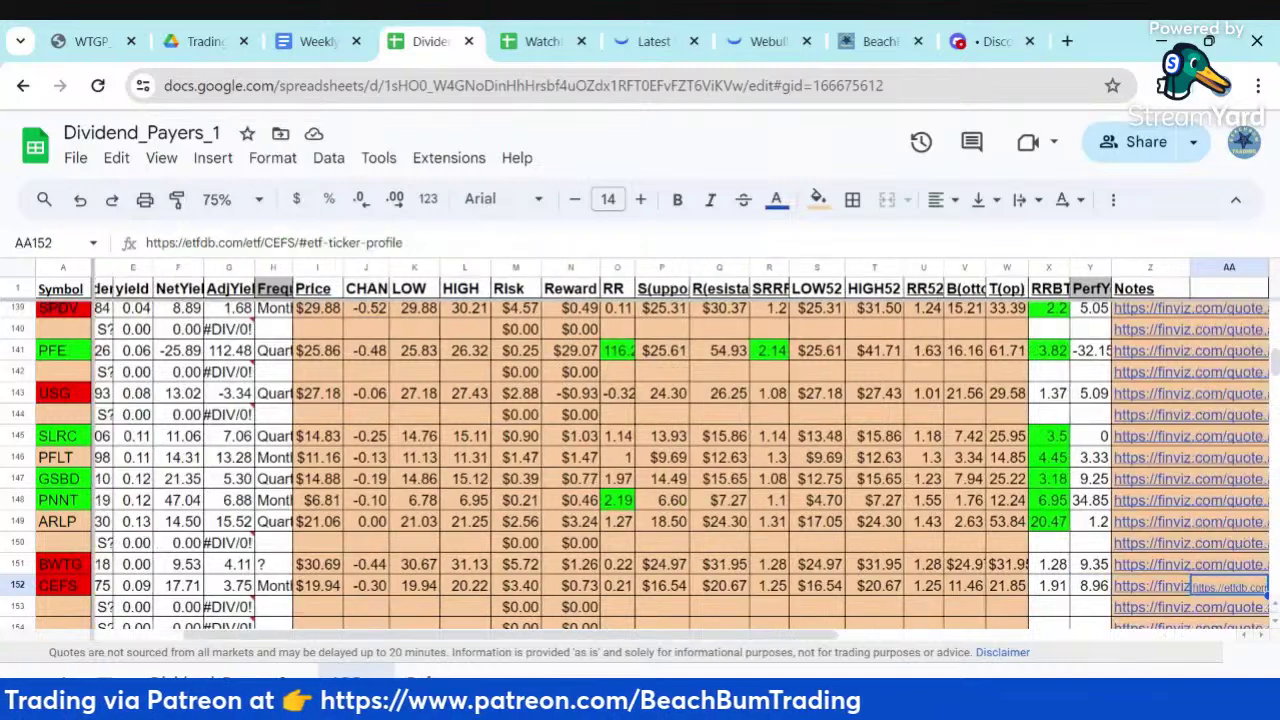
{"action": "key", "text": "Left"}
{"action": "key", "text": "Left"}
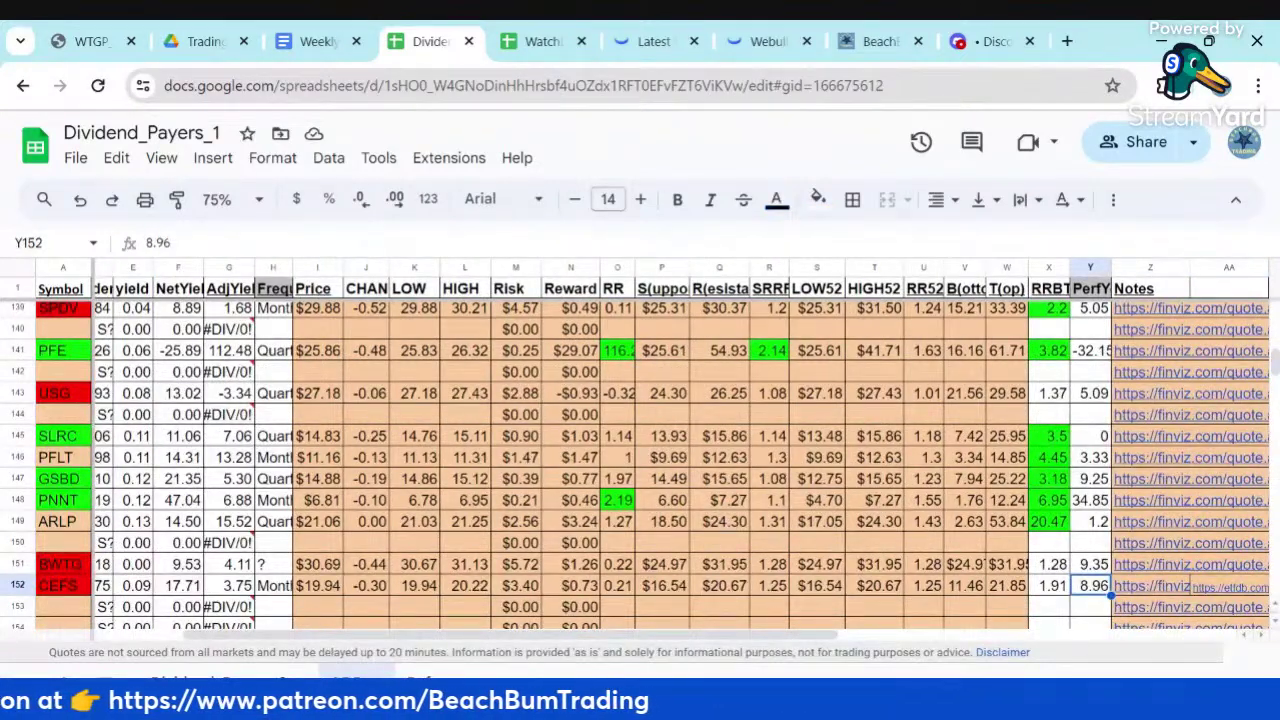
Open the Finviz link in the CEFS row's Notes and view the daily price chart
{"action": "key", "text": "Right"}
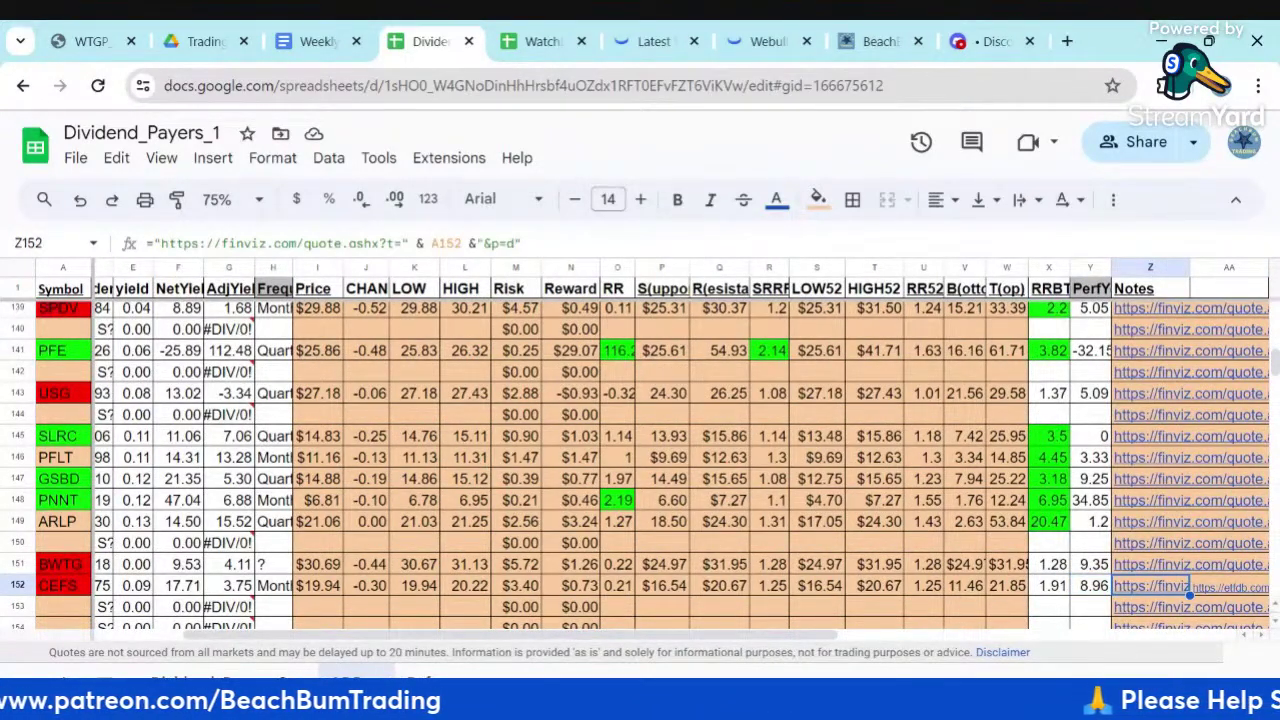
{"action": "mouse_move", "coordinate": [1140, 592]}
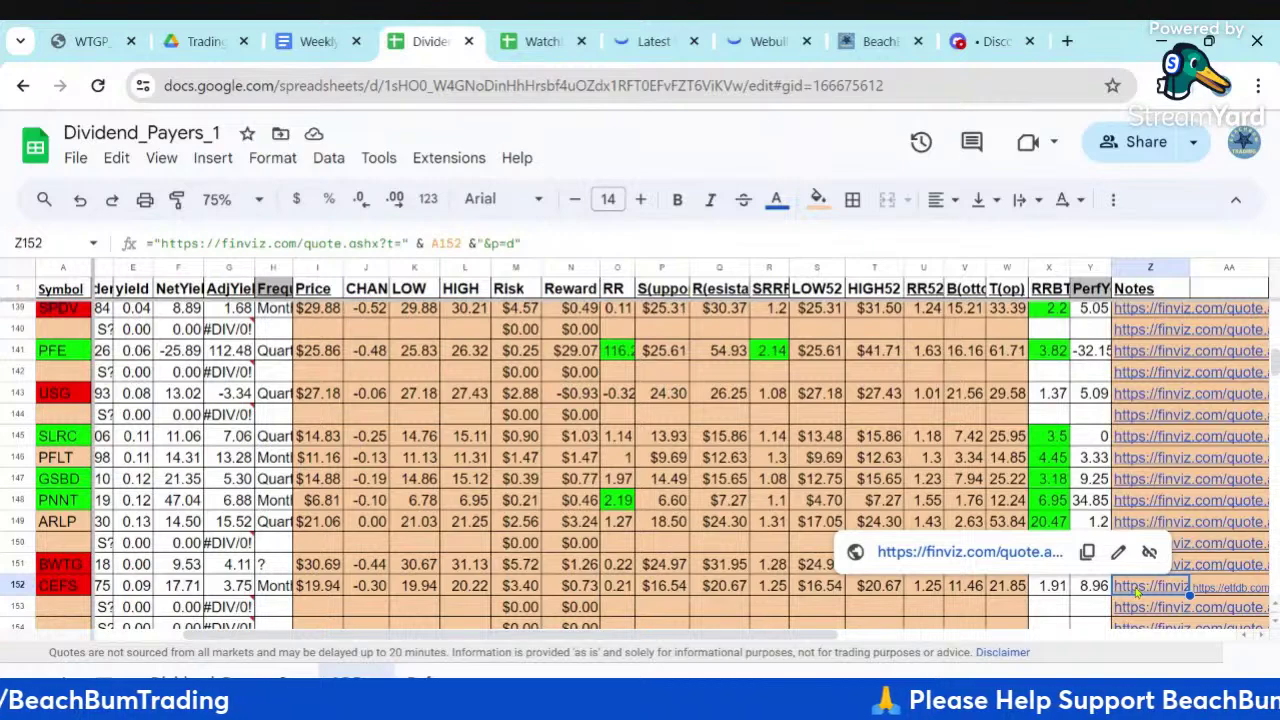
{"action": "left_click", "coordinate": [988, 552]}
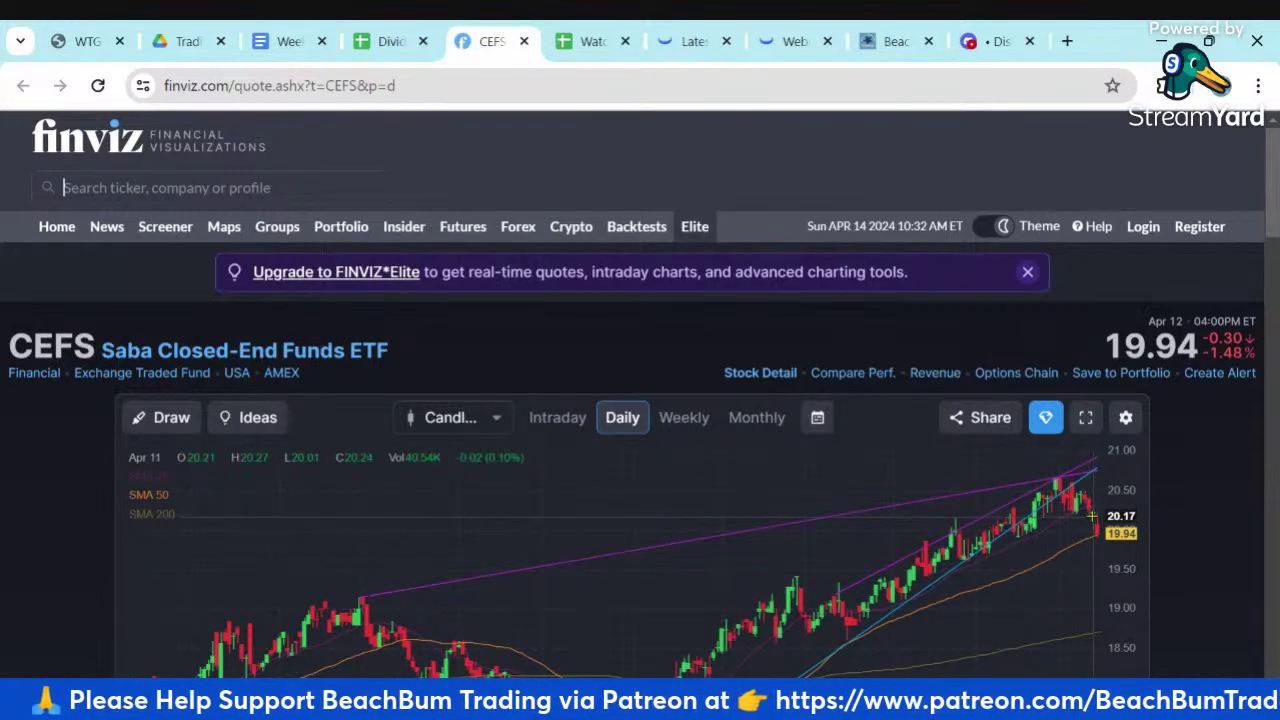
{"action": "scroll", "coordinate": [1176, 503], "scroll_direction": "down", "scroll_amount": 2}
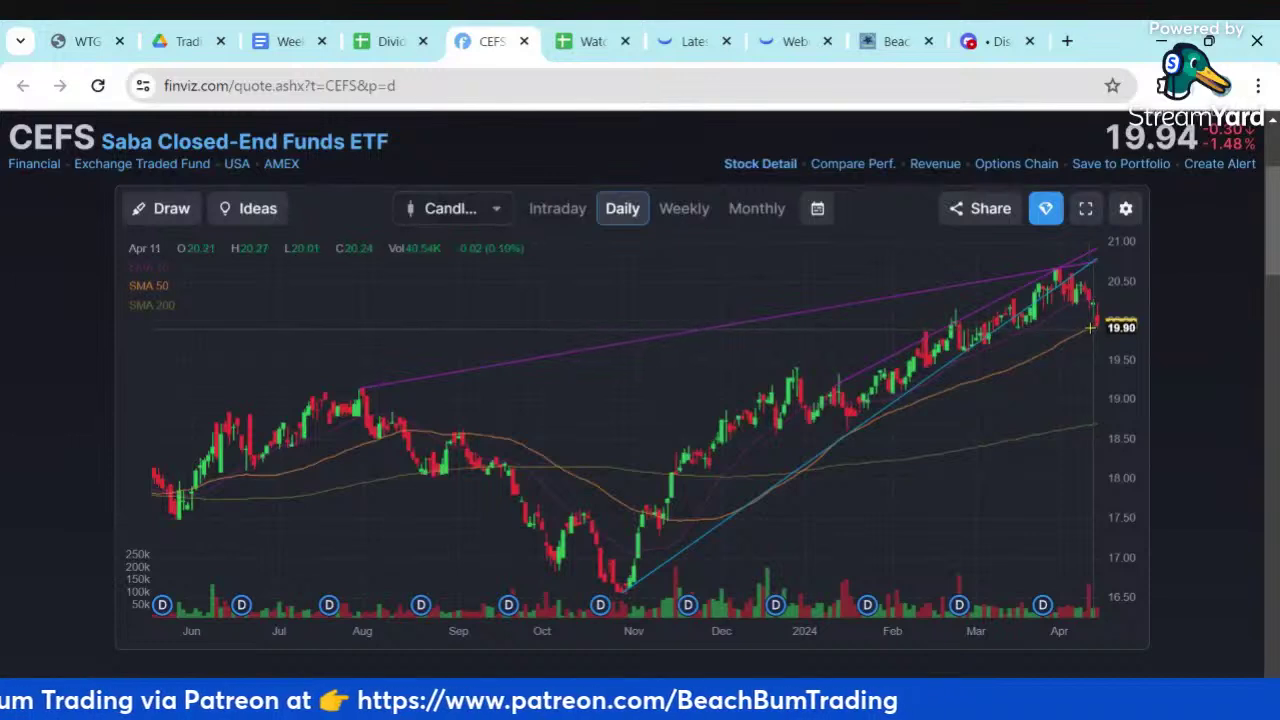
Inspect the March, February and January 2024 dividend markers on the CEFS daily chart
{"action": "mouse_move", "coordinate": [1042, 606]}
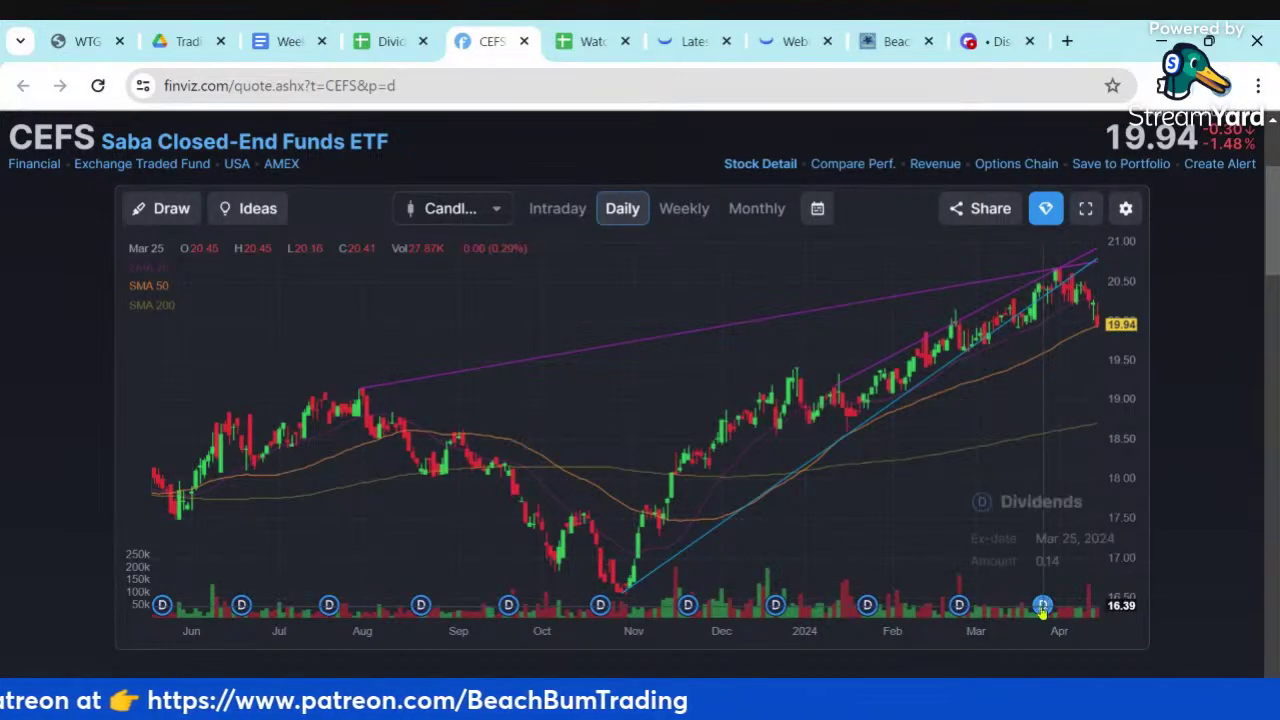
{"action": "mouse_move", "coordinate": [958, 607]}
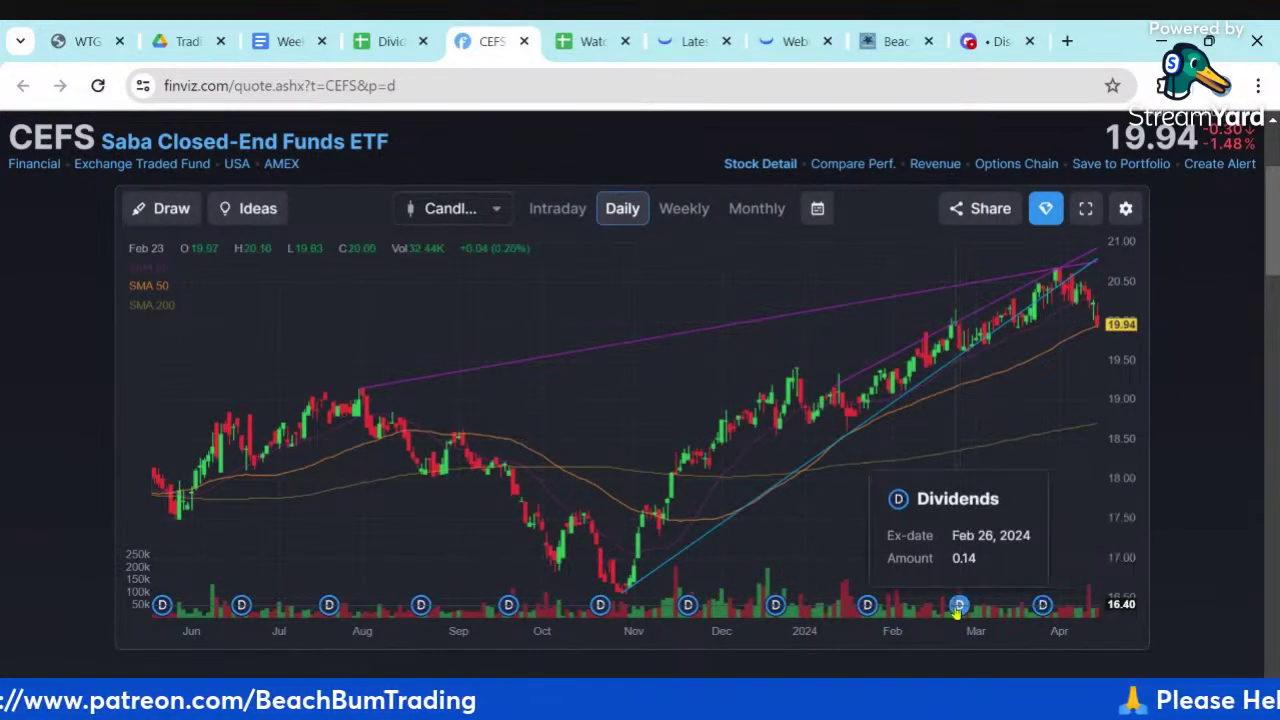
{"action": "mouse_move", "coordinate": [867, 607]}
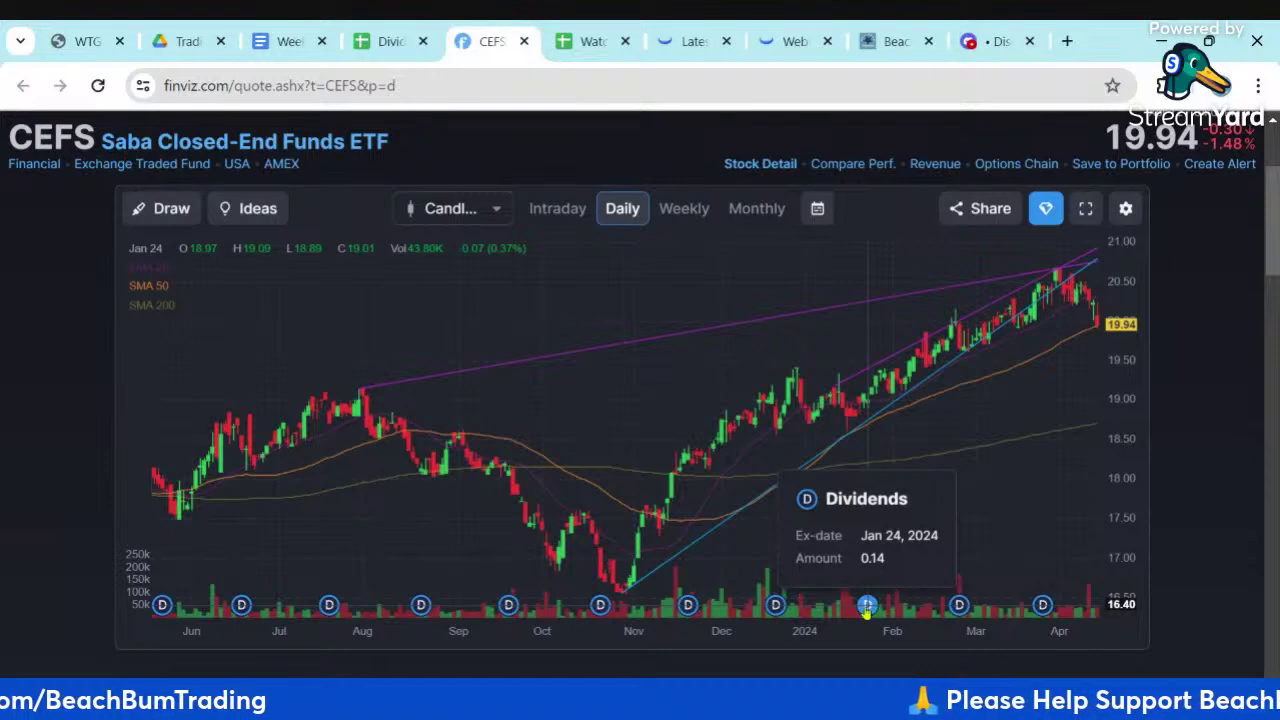
Read the CEFS fund description, then check its statistics table and holdings breakdown on the Finviz page
{"action": "scroll", "coordinate": [232, 505], "scroll_direction": "down", "scroll_amount": 2}
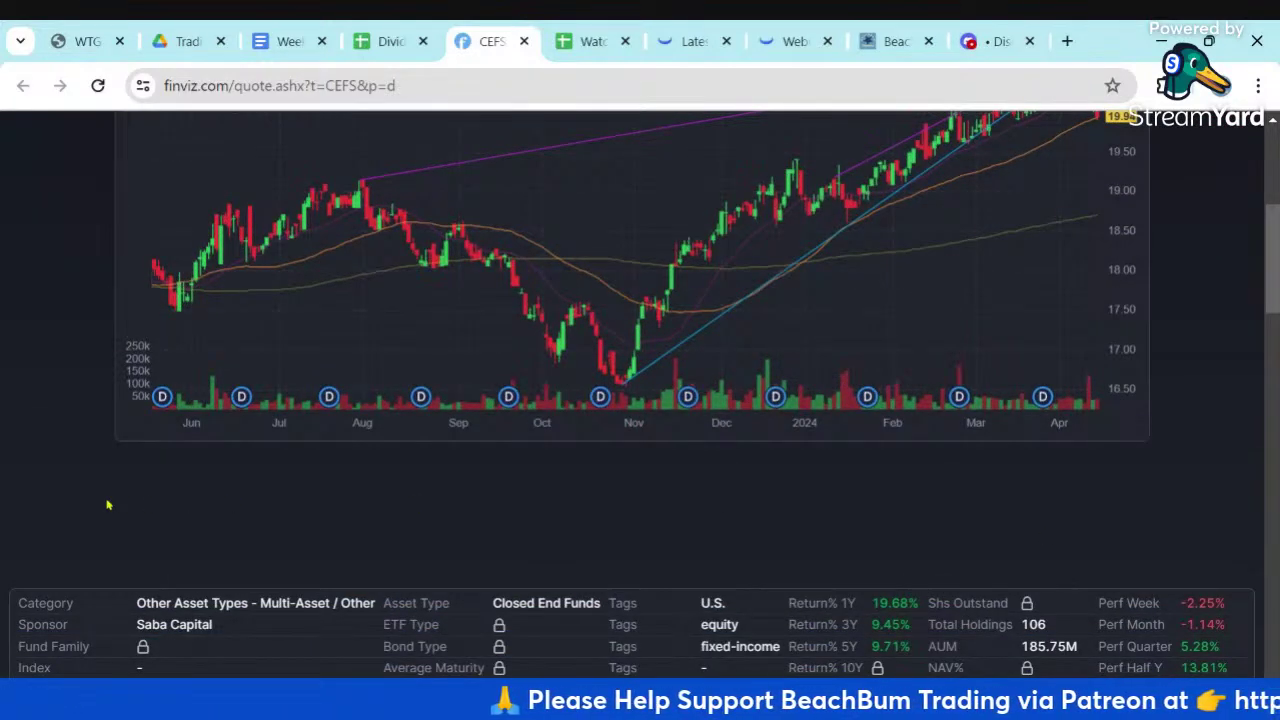
{"action": "scroll", "coordinate": [107, 505], "scroll_direction": "down", "scroll_amount": 8}
{"action": "scroll", "coordinate": [107, 505], "scroll_direction": "up", "scroll_amount": 5}
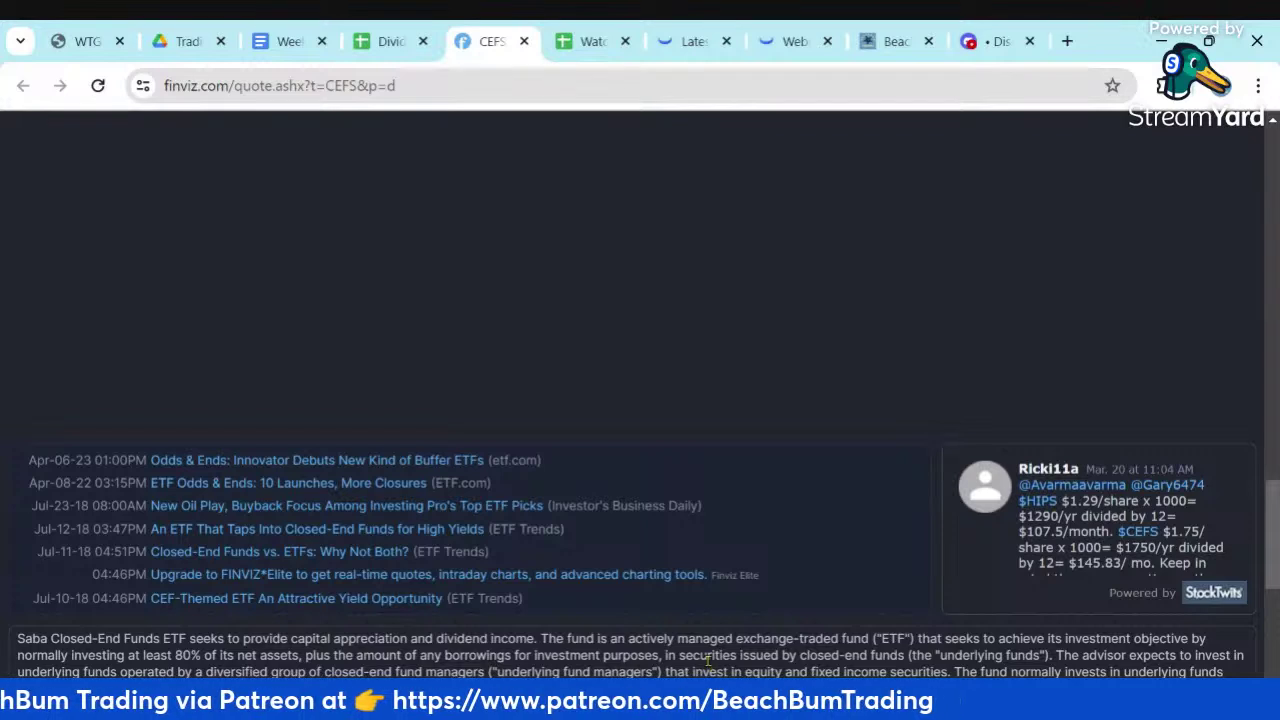
{"action": "scroll", "coordinate": [848, 660], "scroll_direction": "down", "scroll_amount": 2}
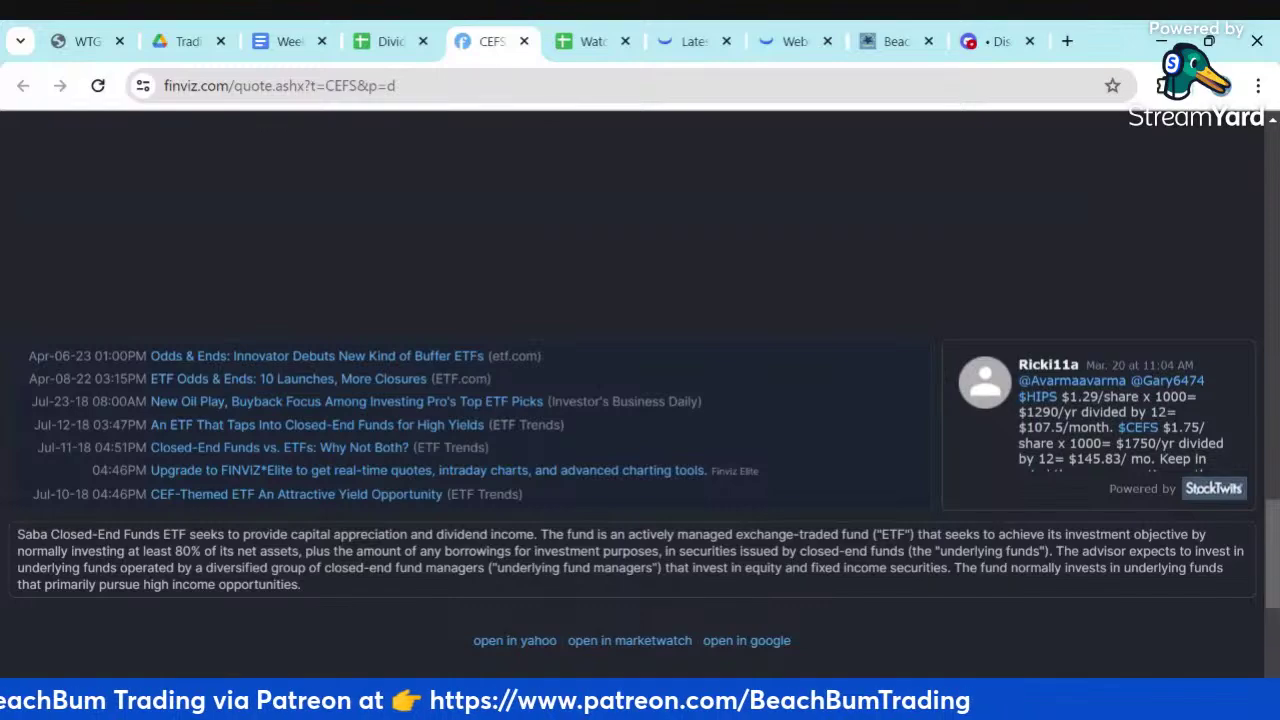
{"action": "scroll", "coordinate": [640, 400], "scroll_direction": "up", "scroll_amount": 15}
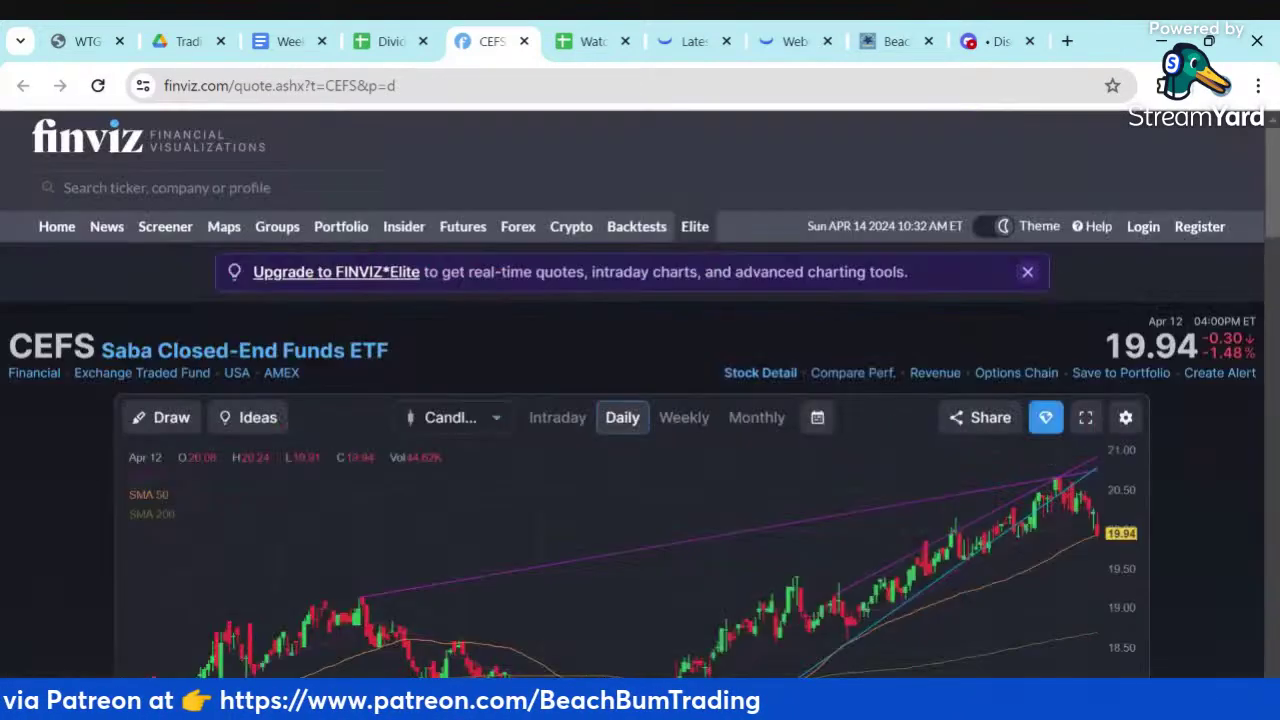
{"action": "scroll", "coordinate": [684, 569], "scroll_direction": "down", "scroll_amount": 10}
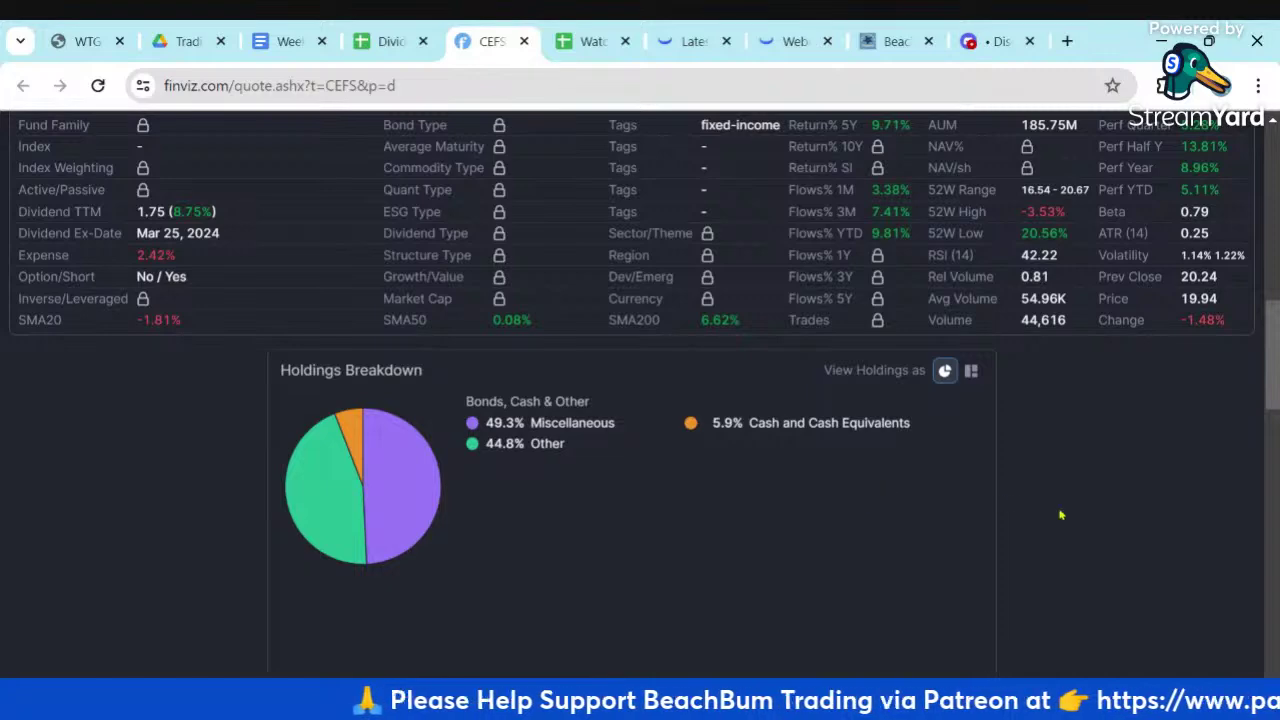
{"action": "scroll", "coordinate": [1100, 541], "scroll_direction": "up", "scroll_amount": 1}
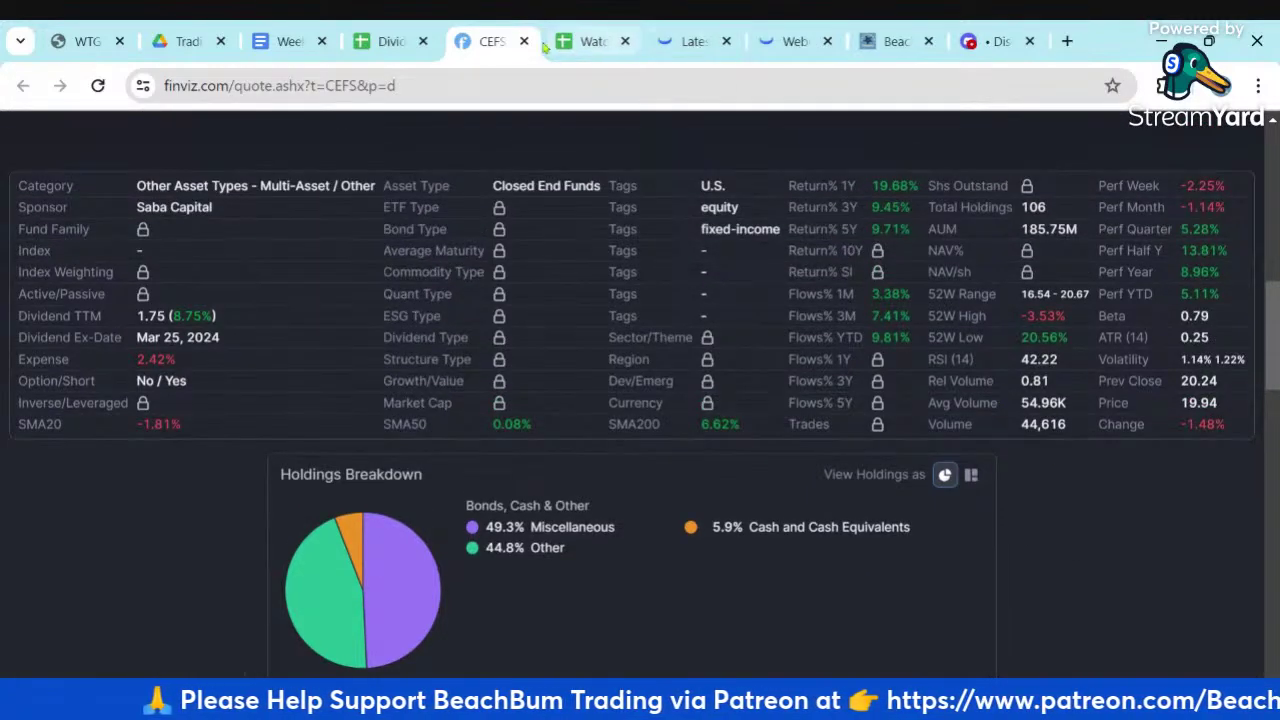
Return to the Dividend_Payers_1 sheet and open the etfdb.com link in the CEFS row
{"action": "left_click", "coordinate": [390, 41]}
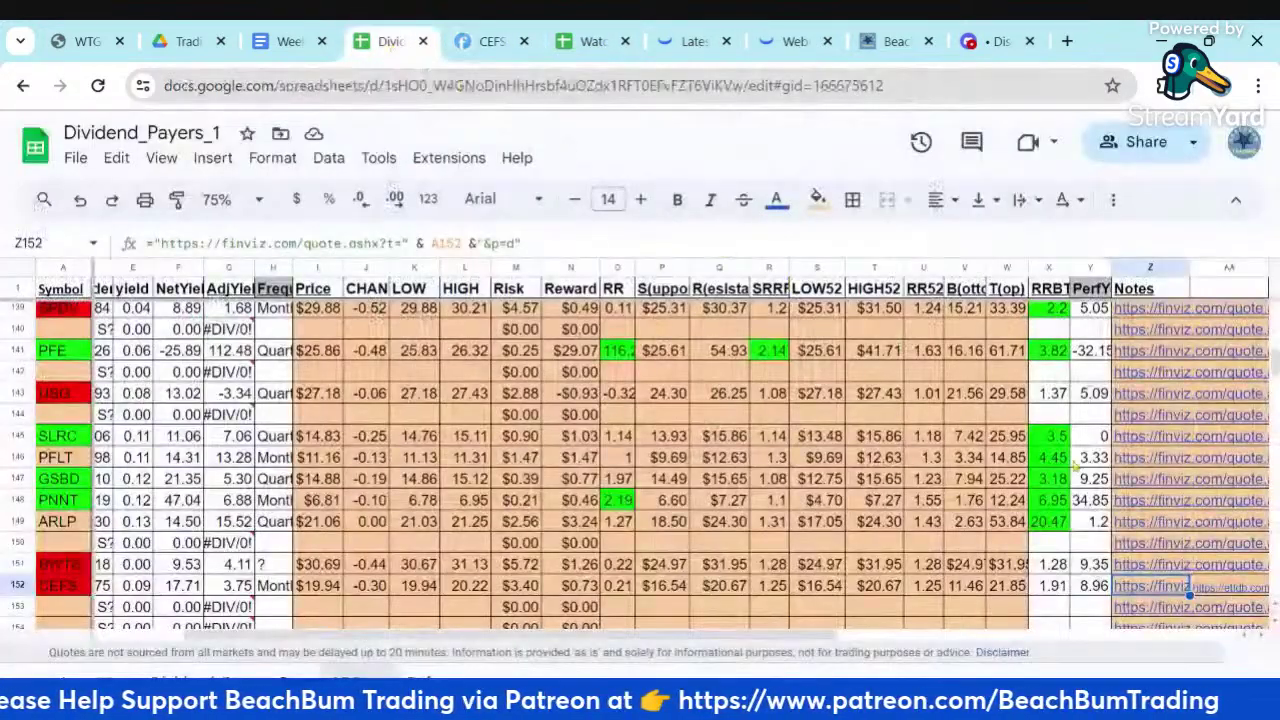
{"action": "left_click", "coordinate": [1203, 591]}
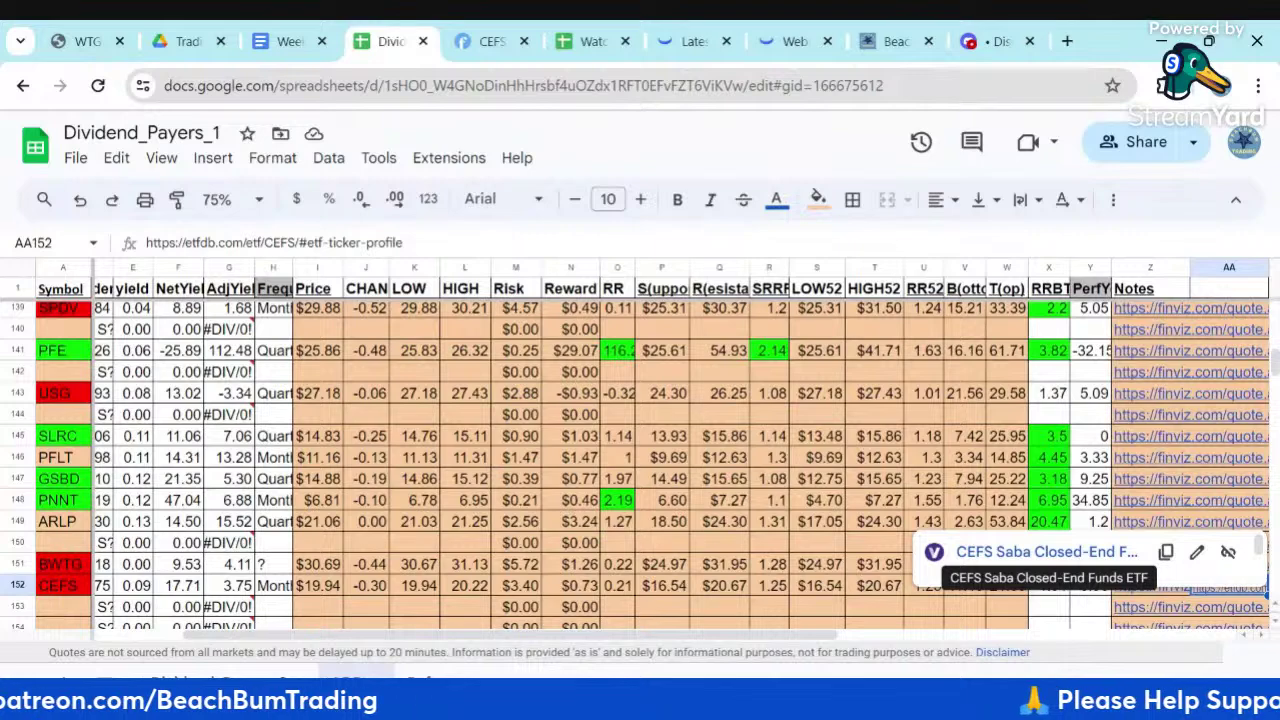
{"action": "left_click", "coordinate": [1046, 552]}
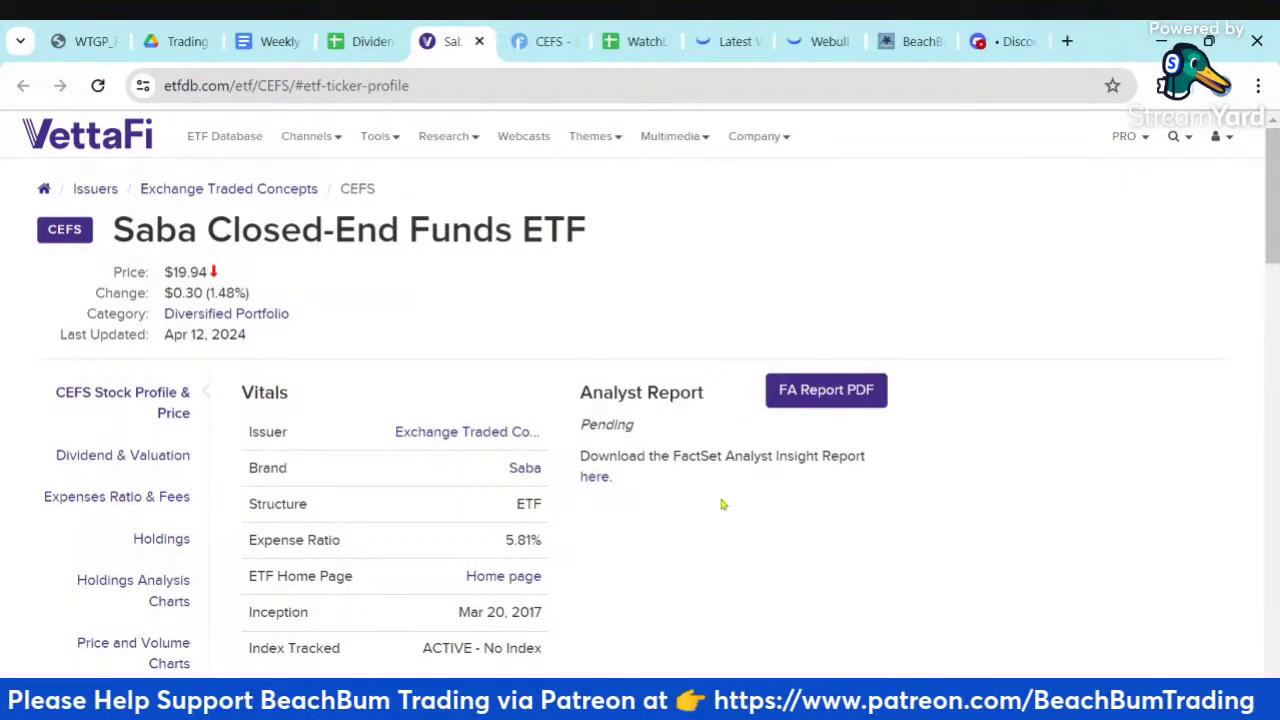
Review the CEFS vitals and classifications on the VettaFi page, and view the fund's top 15 holdings
{"action": "scroll", "coordinate": [737, 512], "scroll_direction": "down", "scroll_amount": 1}
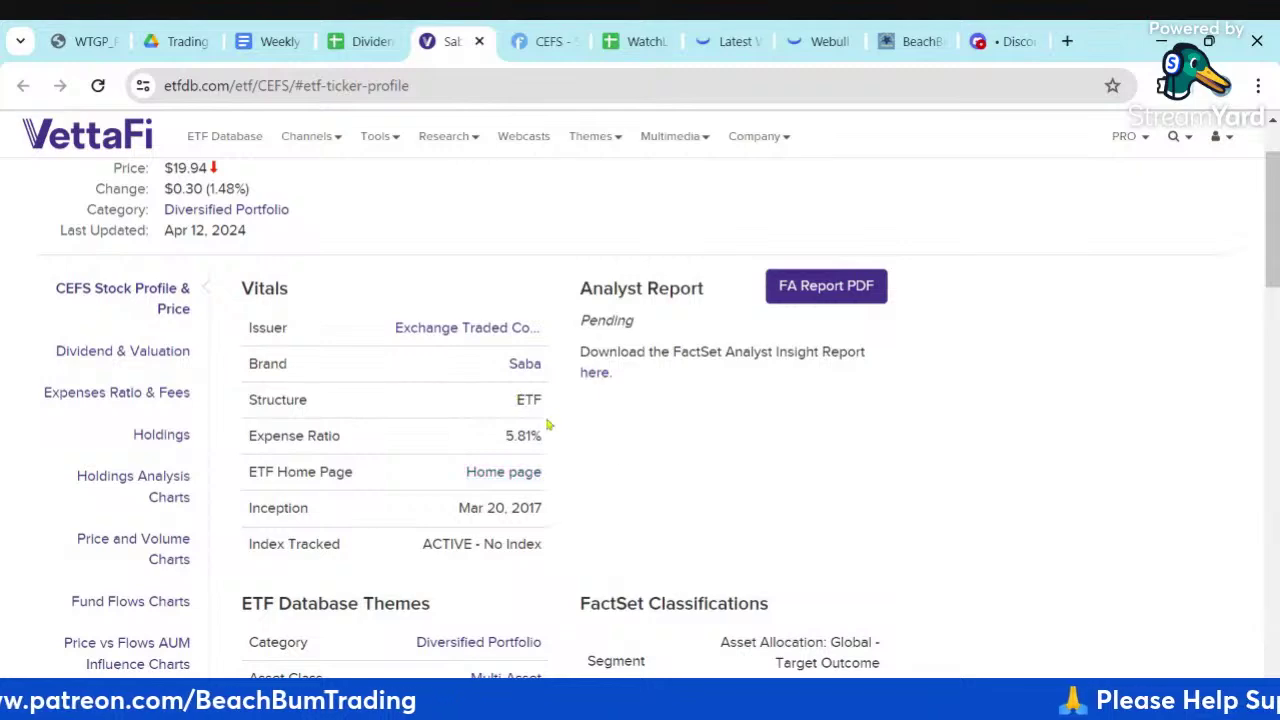
{"action": "scroll", "coordinate": [707, 462], "scroll_direction": "down", "scroll_amount": 2}
{"action": "scroll", "coordinate": [708, 461], "scroll_direction": "down", "scroll_amount": 1}
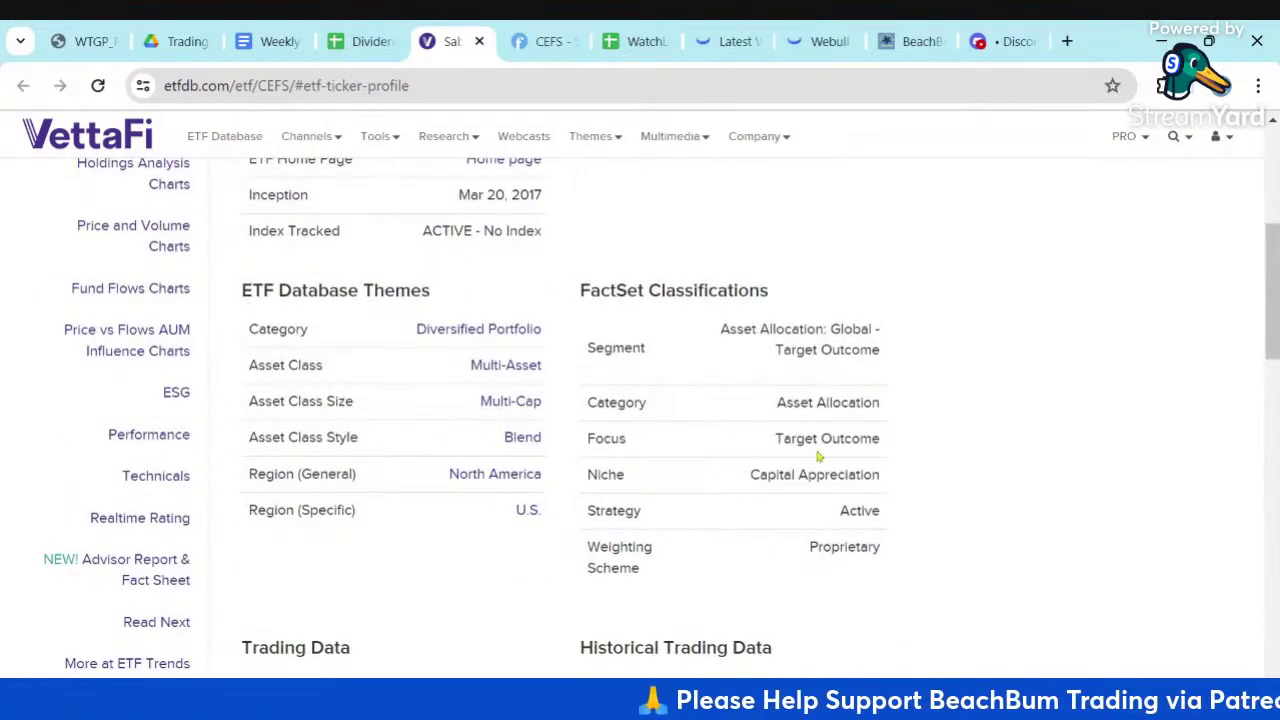
{"action": "scroll", "coordinate": [175, 213], "scroll_direction": "up", "scroll_amount": 1}
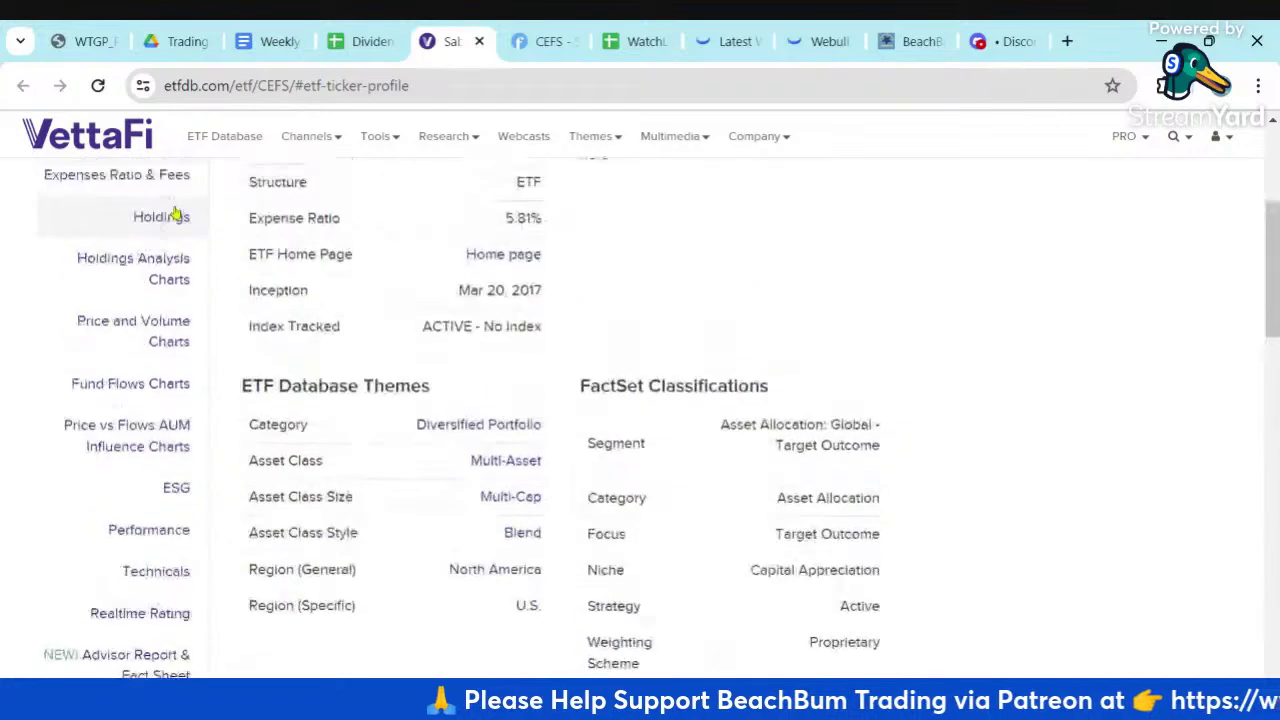
{"action": "left_click", "coordinate": [153, 228]}
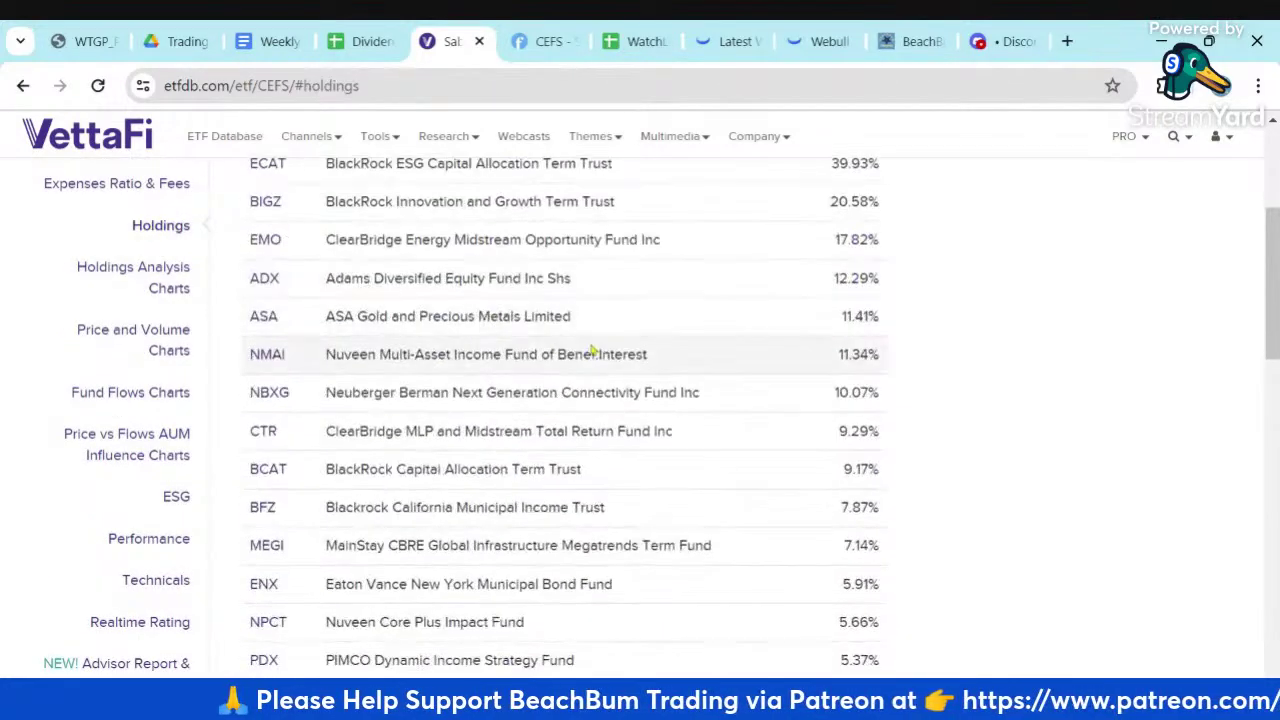
{"action": "scroll", "coordinate": [500, 341], "scroll_direction": "up", "scroll_amount": 1}
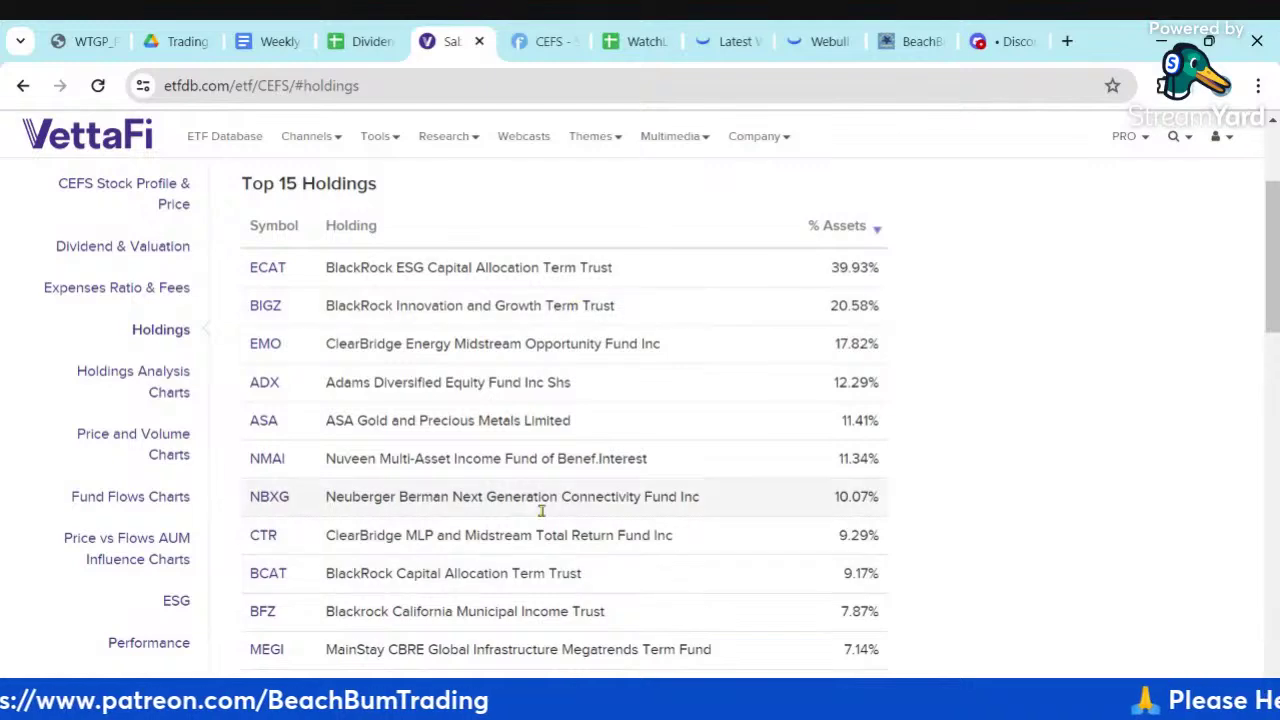
Go back to the Dividend_Payers_1 sheet and examine the CEFS row's symbol, yield, net yield, adjusted yield and yearly performance cells
{"action": "left_click", "coordinate": [368, 44]}
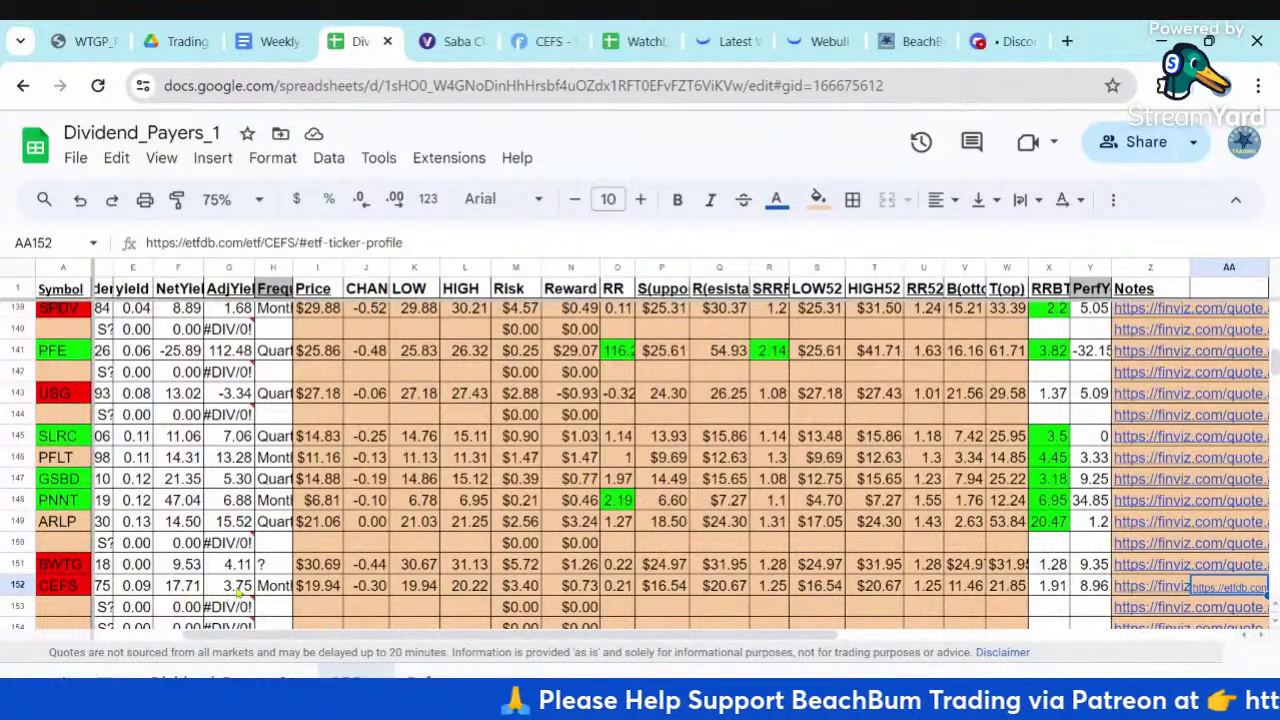
{"action": "left_click", "coordinate": [183, 590]}
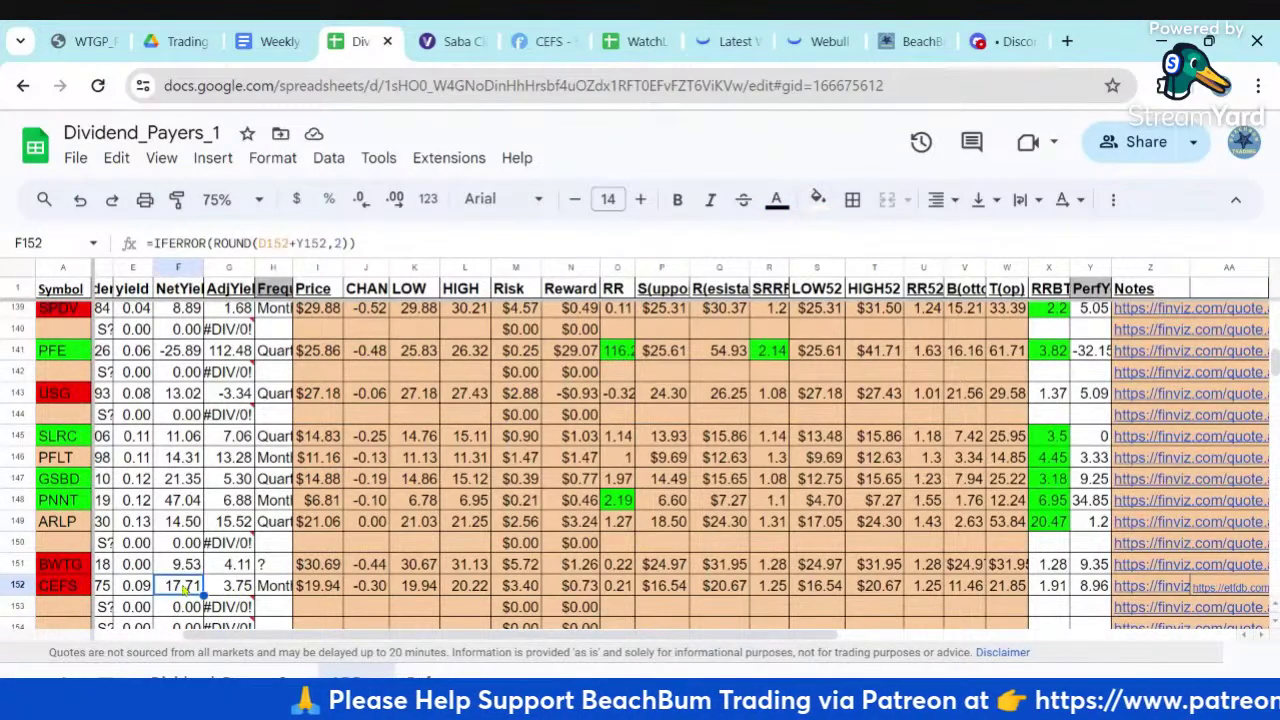
{"action": "left_click", "coordinate": [95, 268]}
{"action": "left_click", "coordinate": [60, 585]}
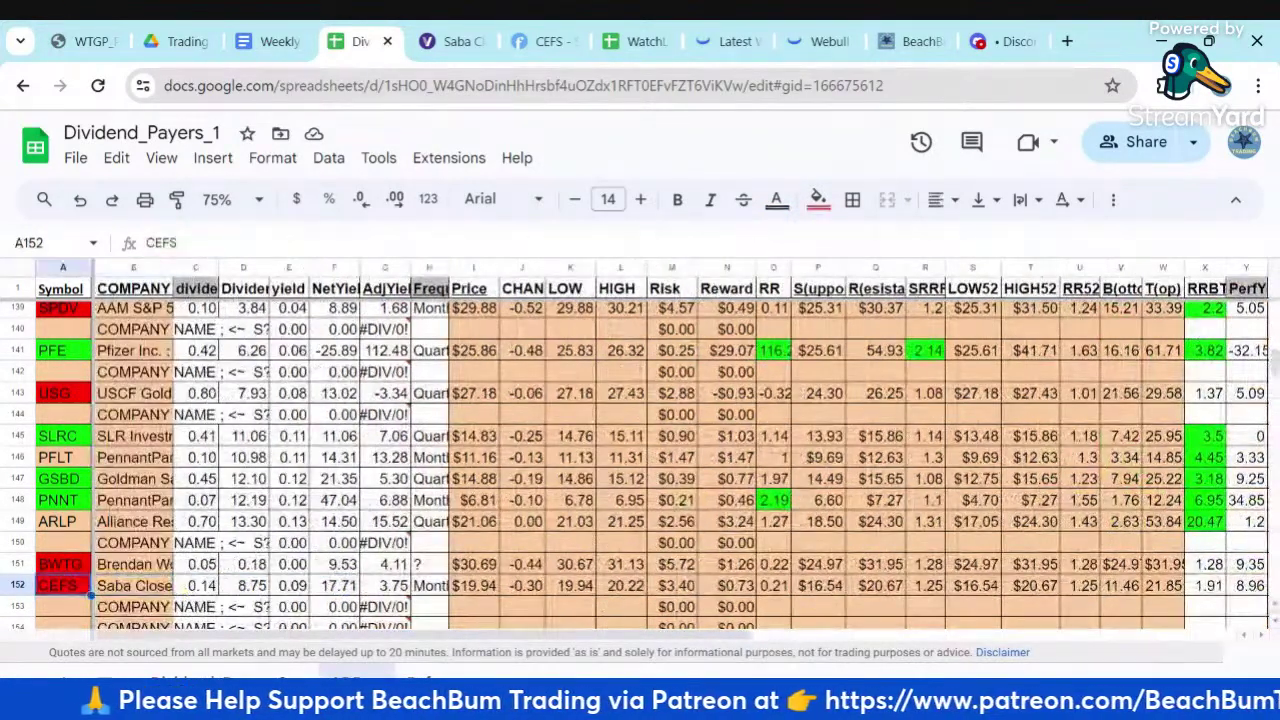
{"action": "left_click", "coordinate": [385, 588]}
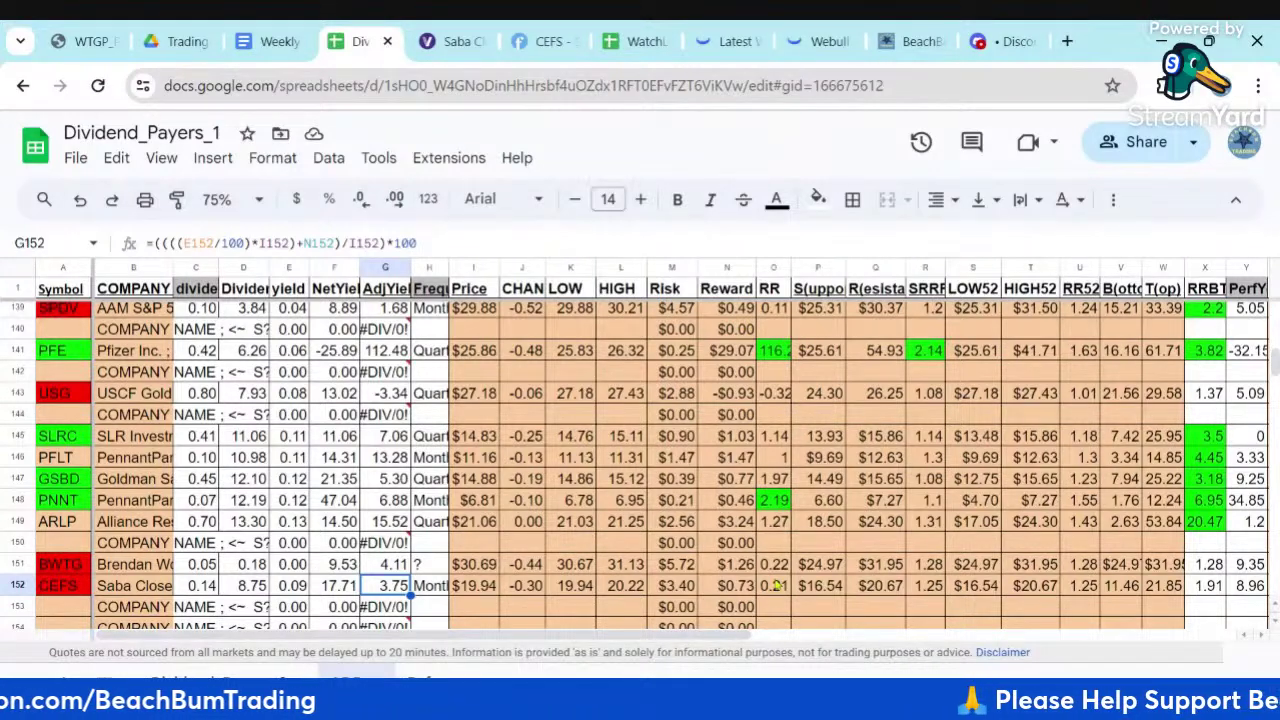
{"action": "left_click", "coordinate": [338, 588]}
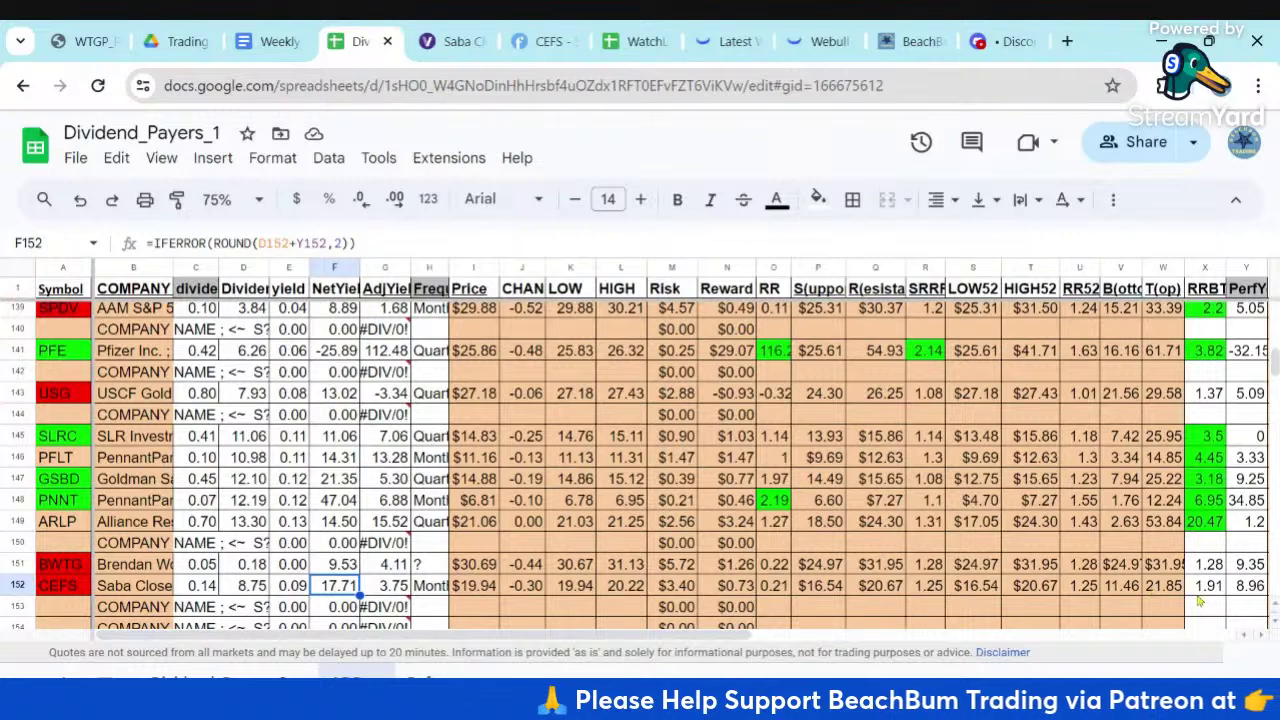
{"action": "left_click", "coordinate": [1249, 587]}
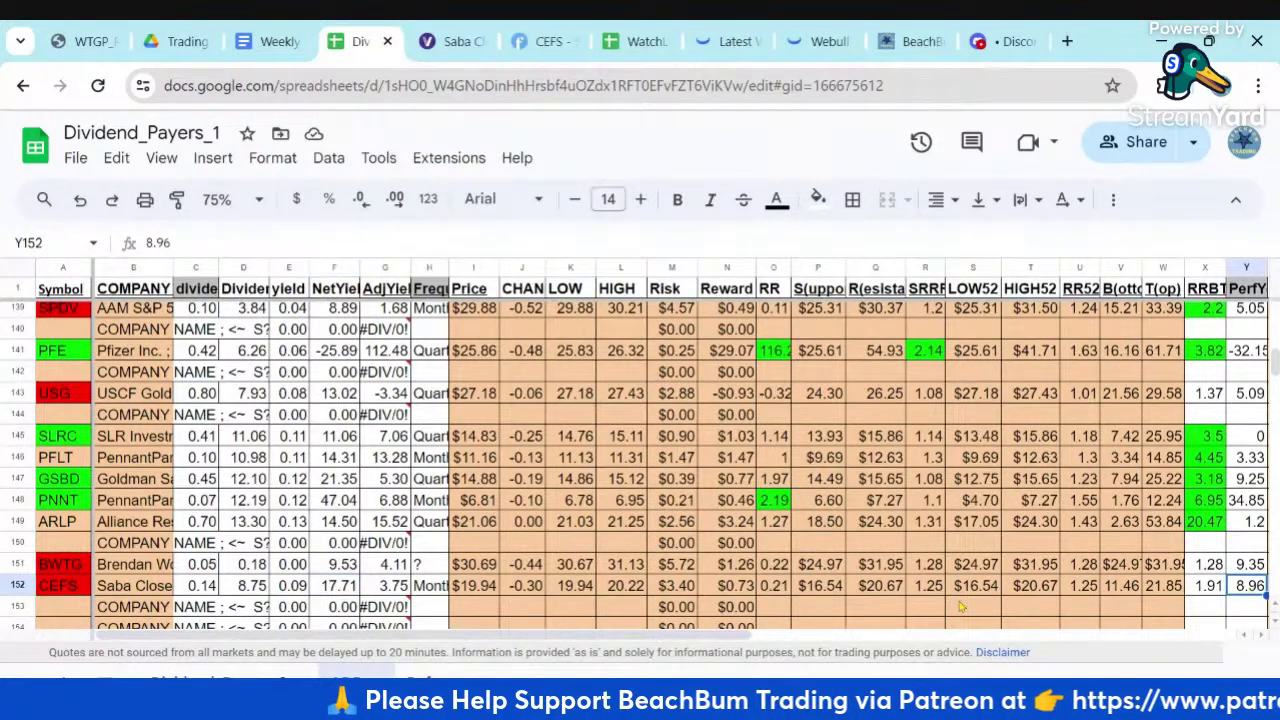
{"action": "left_click", "coordinate": [283, 589]}
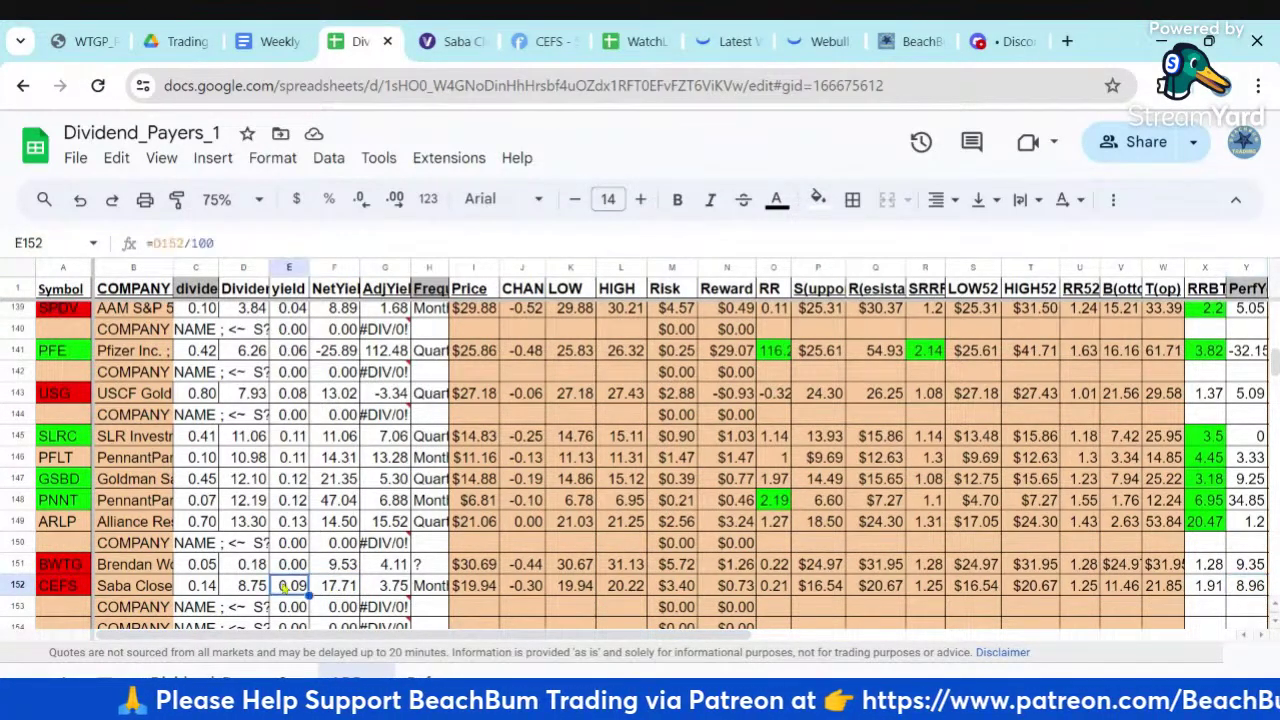
{"action": "left_click", "coordinate": [331, 586]}
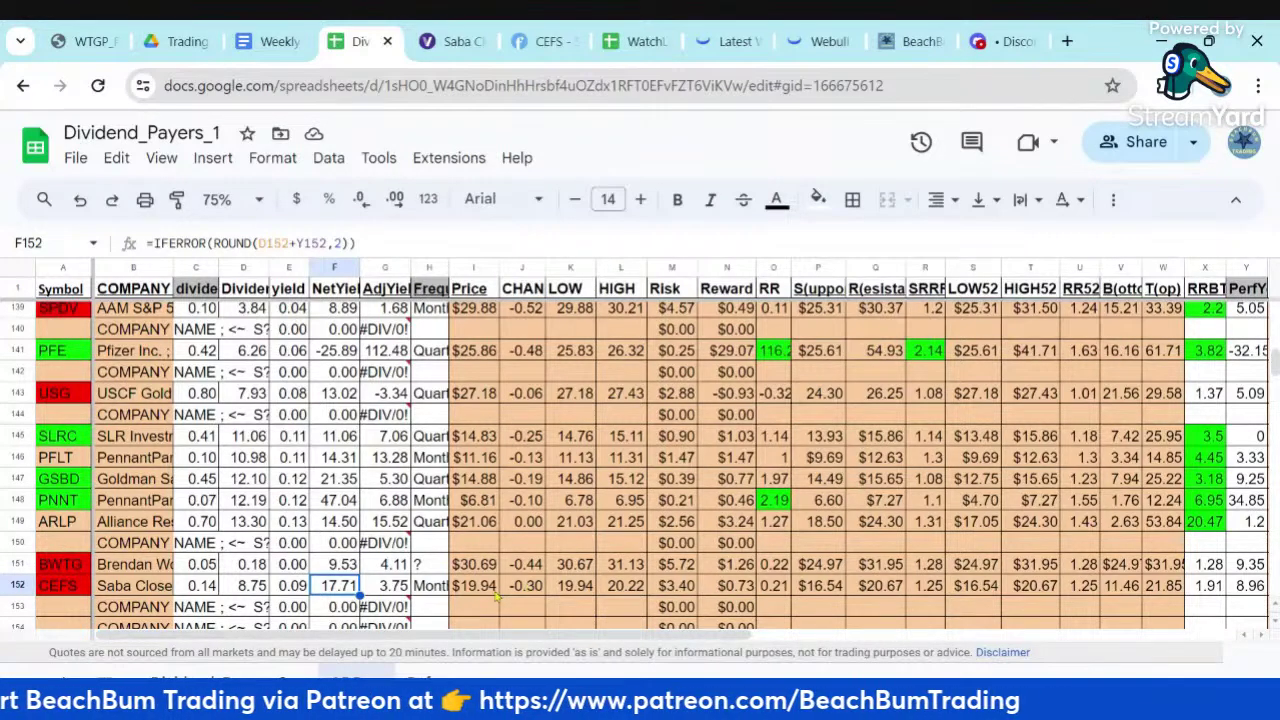
Examine the BWTG row's symbol, company, price and 52-week high cells, continuing through the remaining columns past its Notes
{"action": "left_click", "coordinate": [55, 566]}
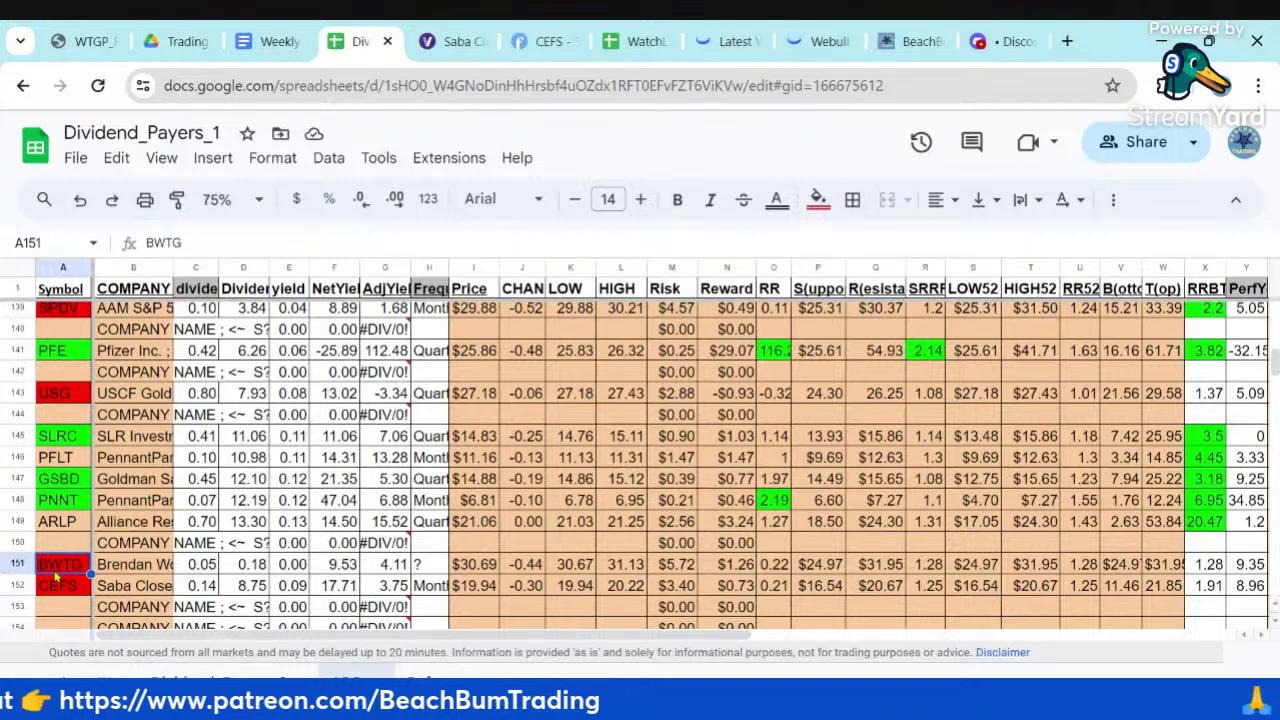
{"action": "left_click", "coordinate": [136, 566]}
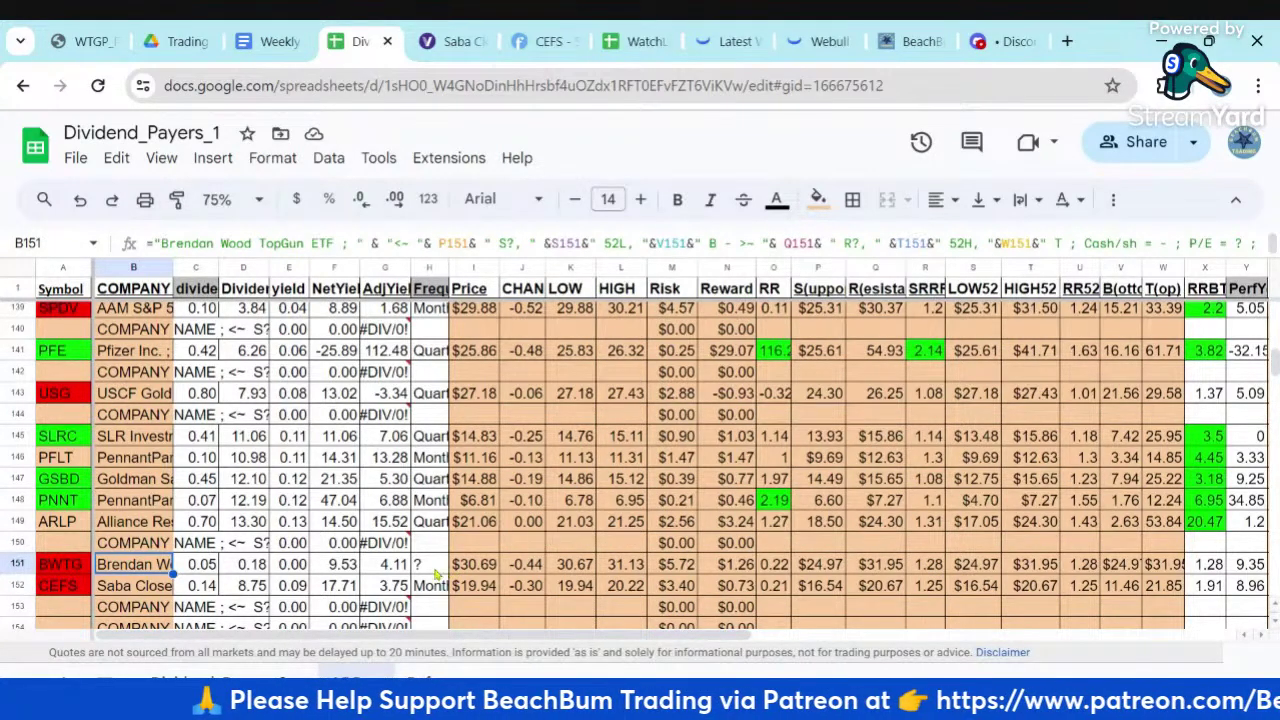
{"action": "left_click", "coordinate": [474, 565]}
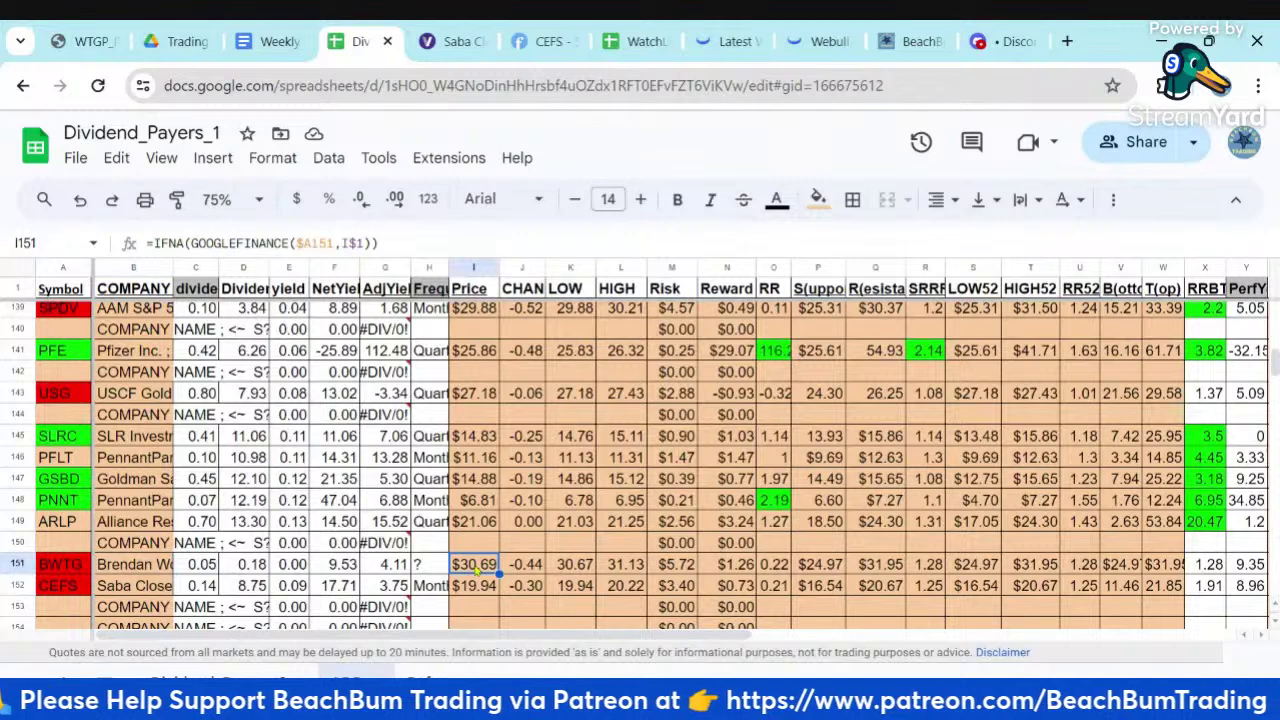
{"action": "left_click", "coordinate": [1033, 568]}
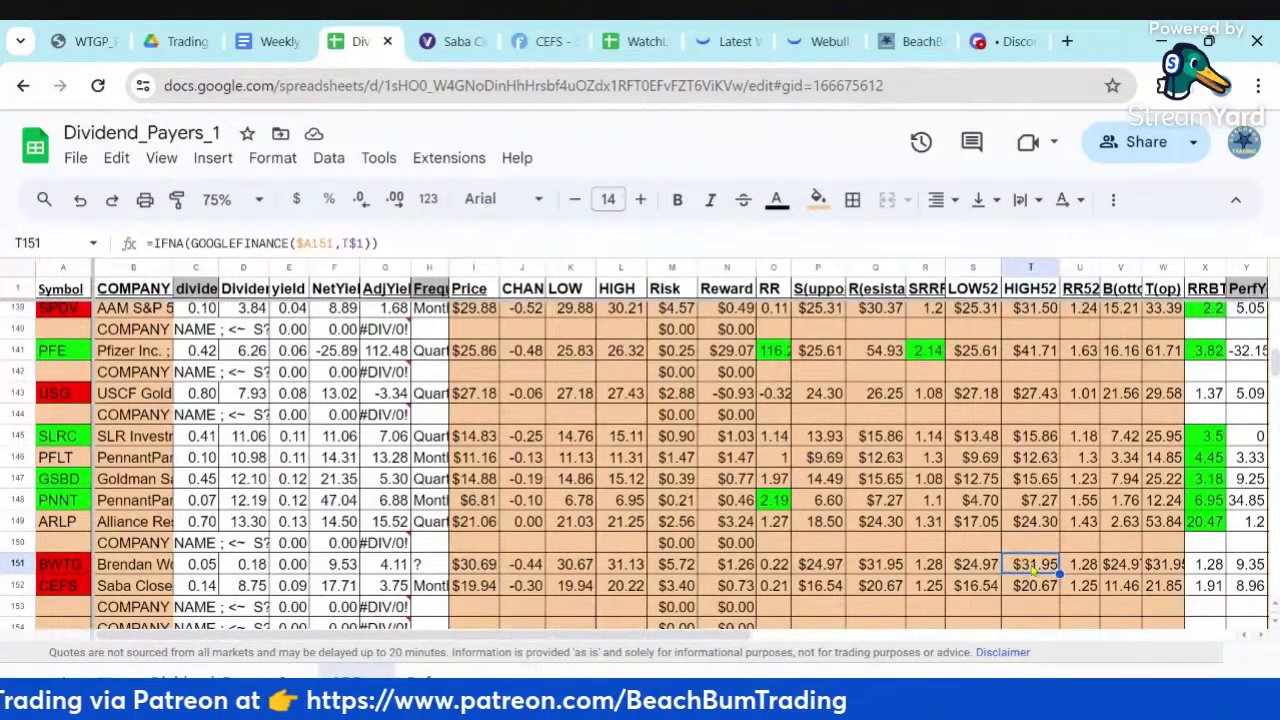
{"action": "key", "text": "Right"}
{"action": "key", "text": "Right"}
{"action": "key", "text": "Right"}
{"action": "key", "text": "Right"}
{"action": "key", "text": "Right"}
{"action": "key", "text": "Right"}
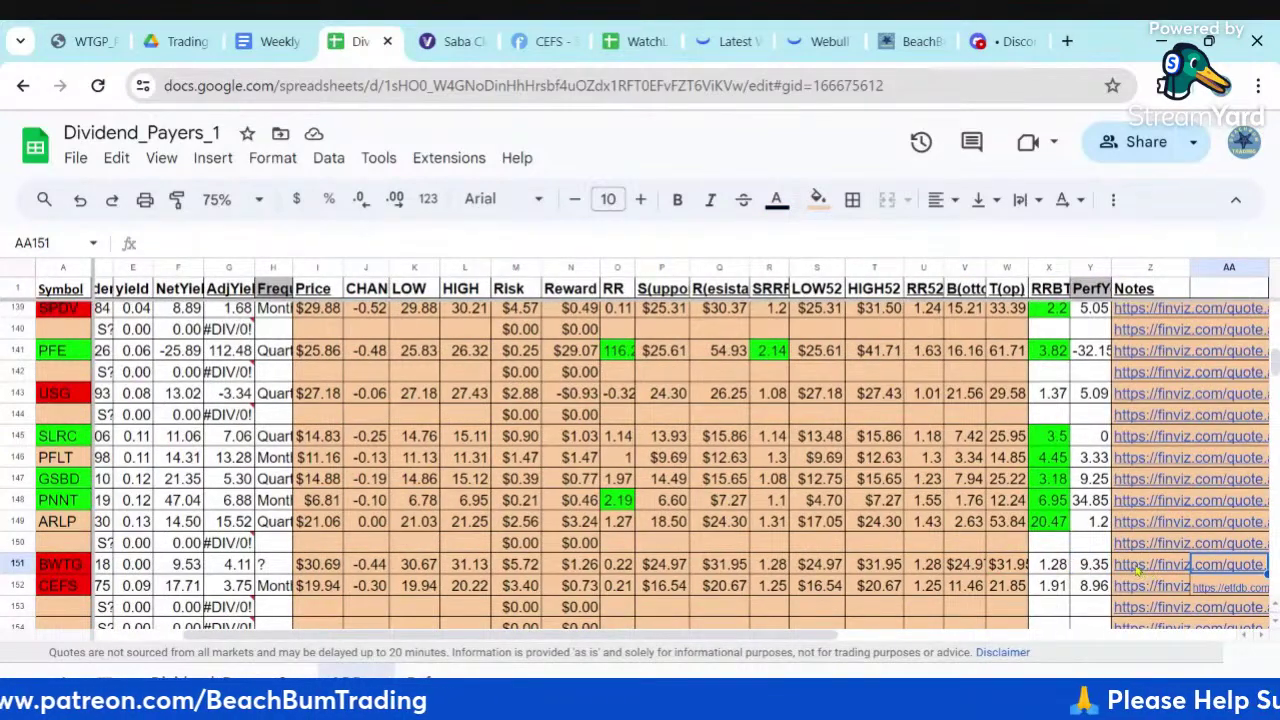
Open the Finviz link in the BWTG row's Notes, inspect the chart's dividend marker and read the fund description
{"action": "mouse_move", "coordinate": [1138, 569]}
{"action": "left_click", "coordinate": [990, 596]}
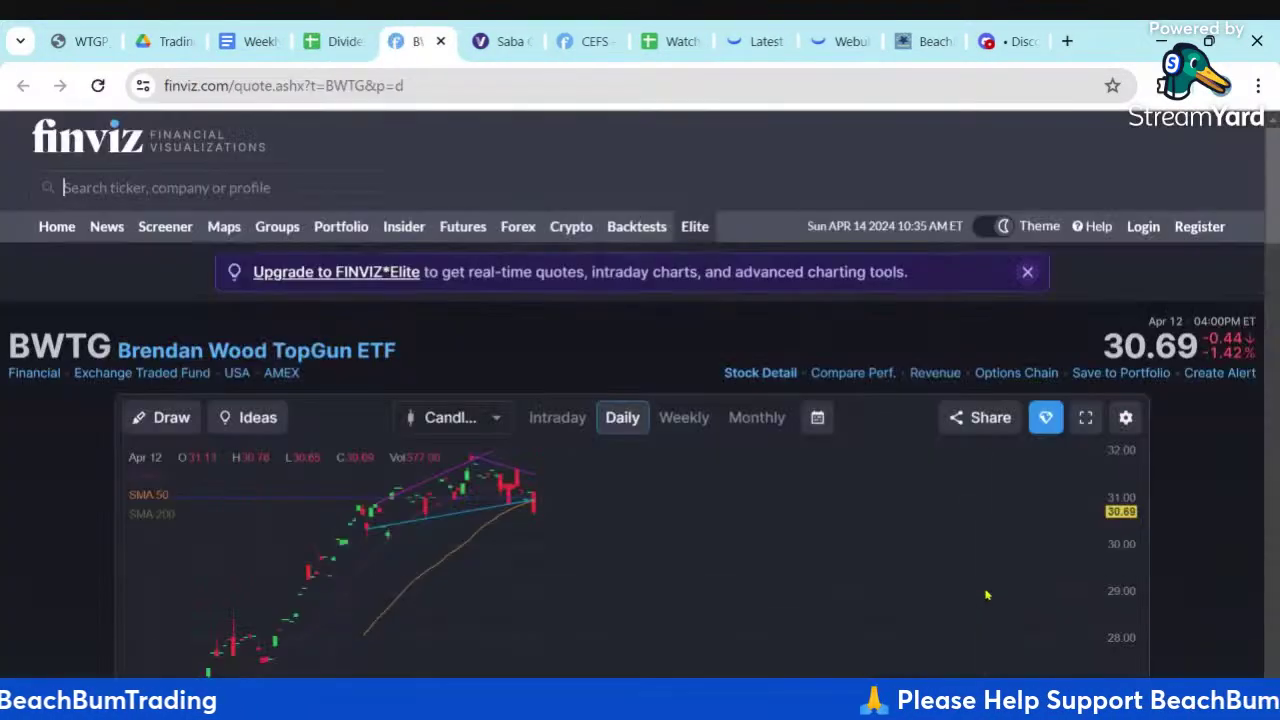
{"action": "scroll", "coordinate": [751, 531], "scroll_direction": "down", "scroll_amount": 2}
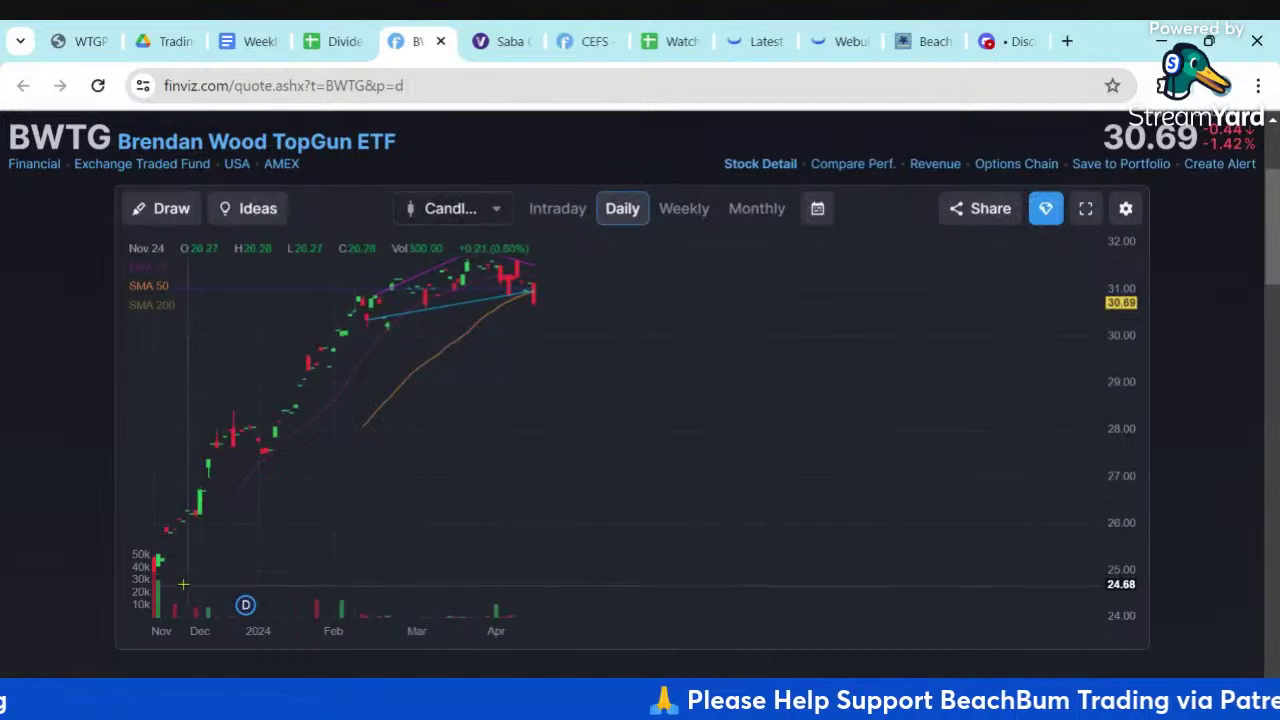
{"action": "mouse_move", "coordinate": [245, 607]}
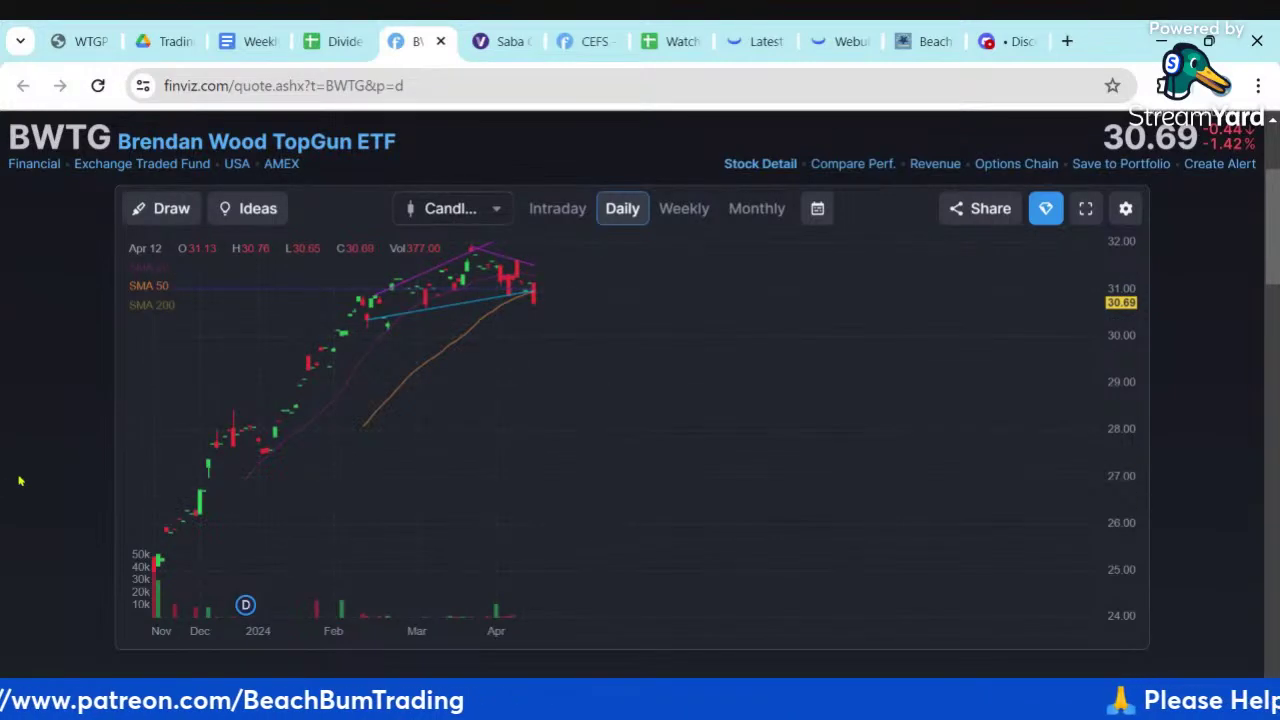
{"action": "scroll", "coordinate": [18, 481], "scroll_direction": "down", "scroll_amount": 15}
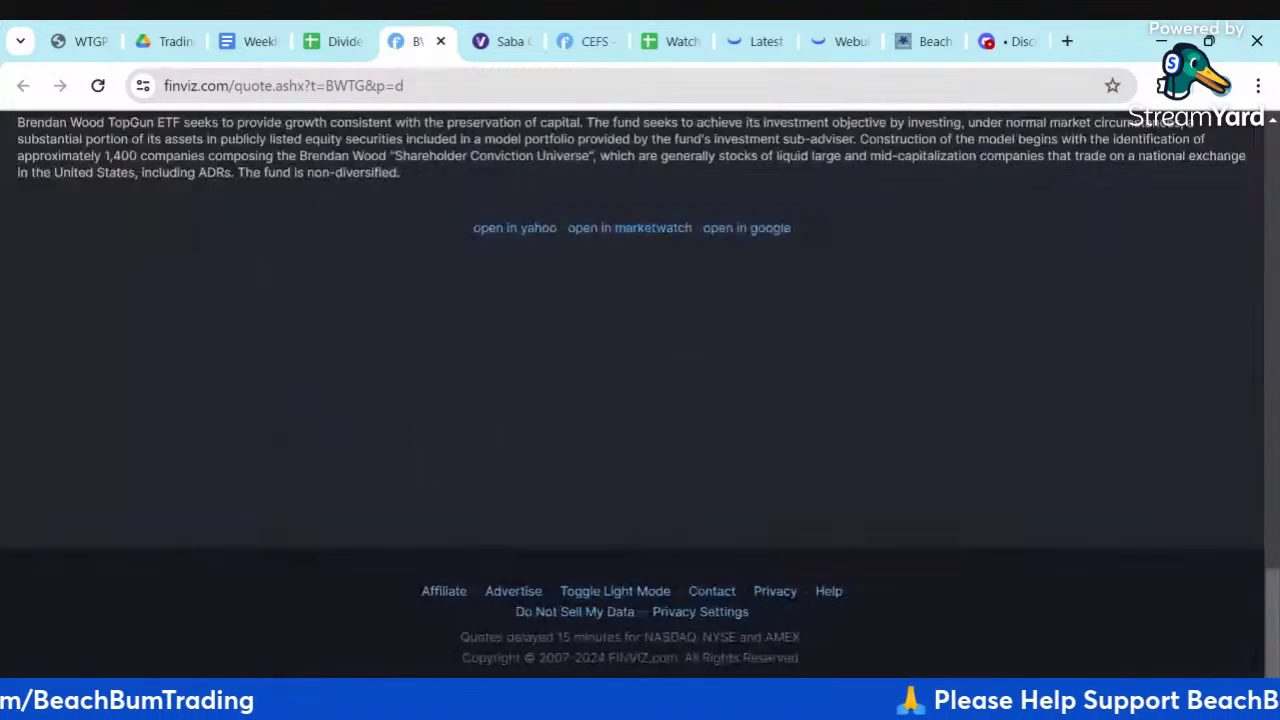
{"action": "scroll", "coordinate": [18, 481], "scroll_direction": "up", "scroll_amount": 3}
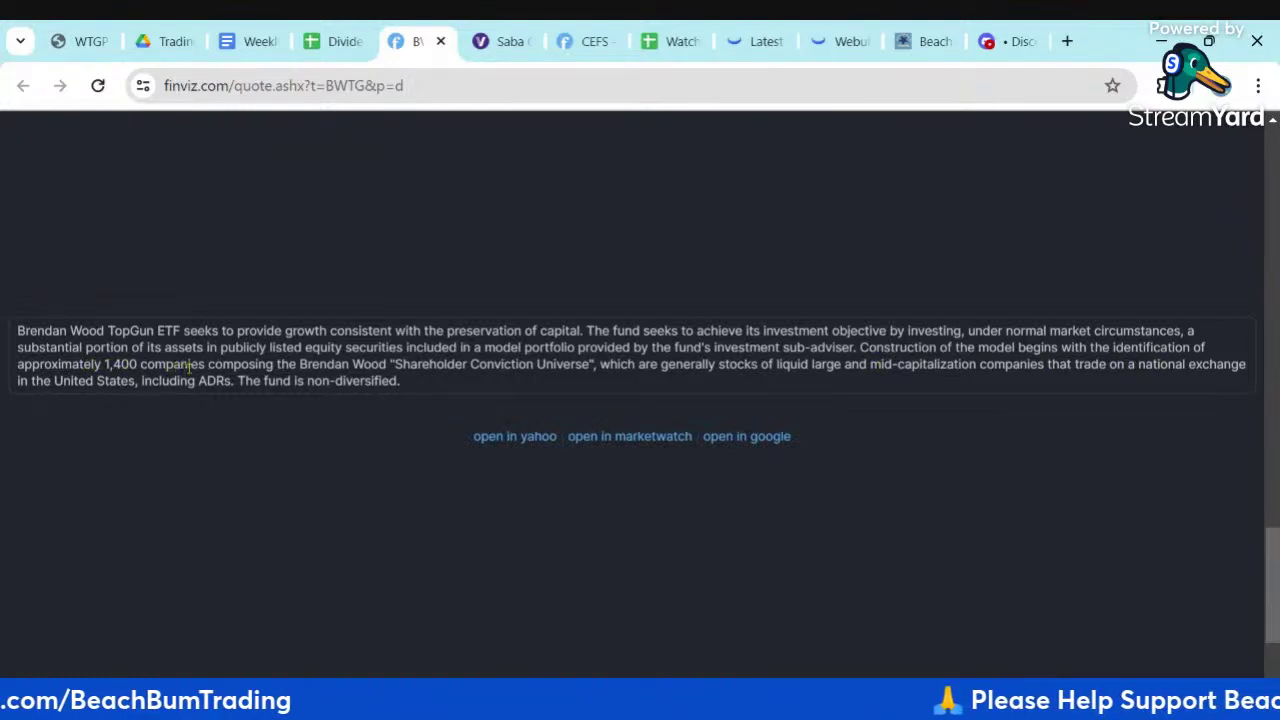
Read the "Shareholder Conviction Universe" part of the BWTG description, and view the fund's Holdings Breakdown and Top 10 Holdings on Finviz
{"action": "left_click_drag", "start_coordinate": [294, 365], "coordinate": [612, 366]}
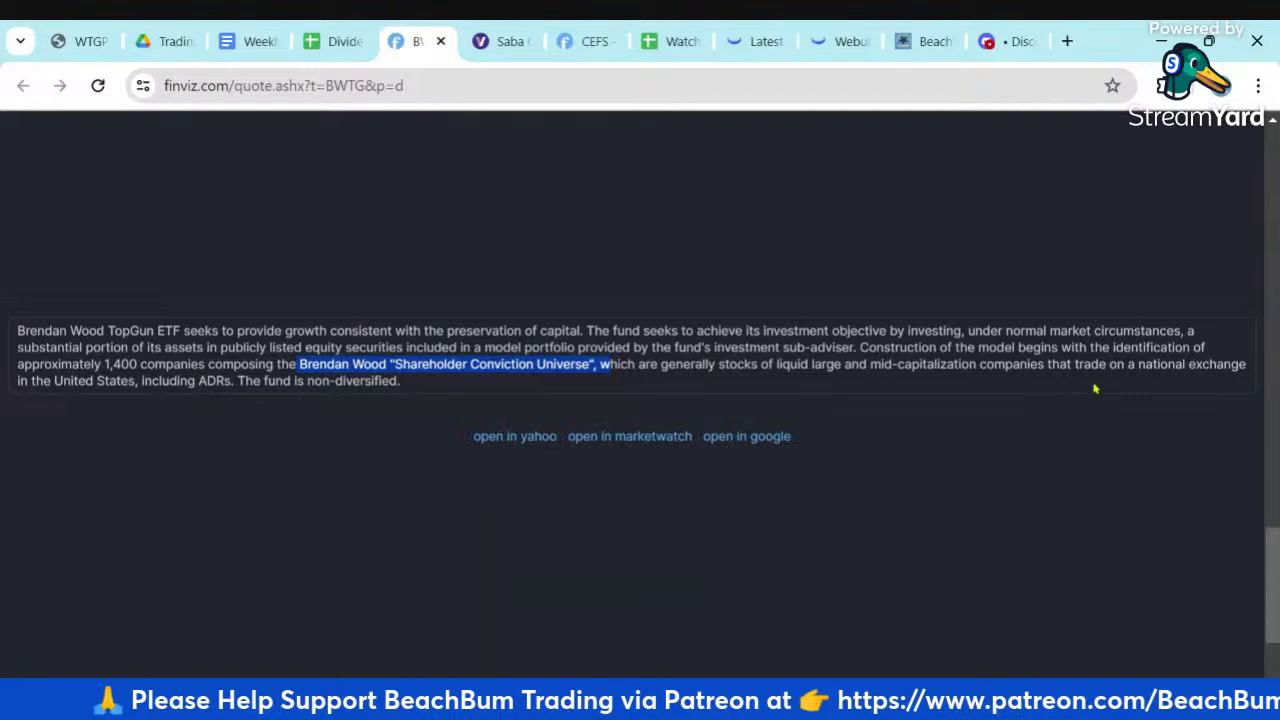
{"action": "left_click", "coordinate": [284, 380]}
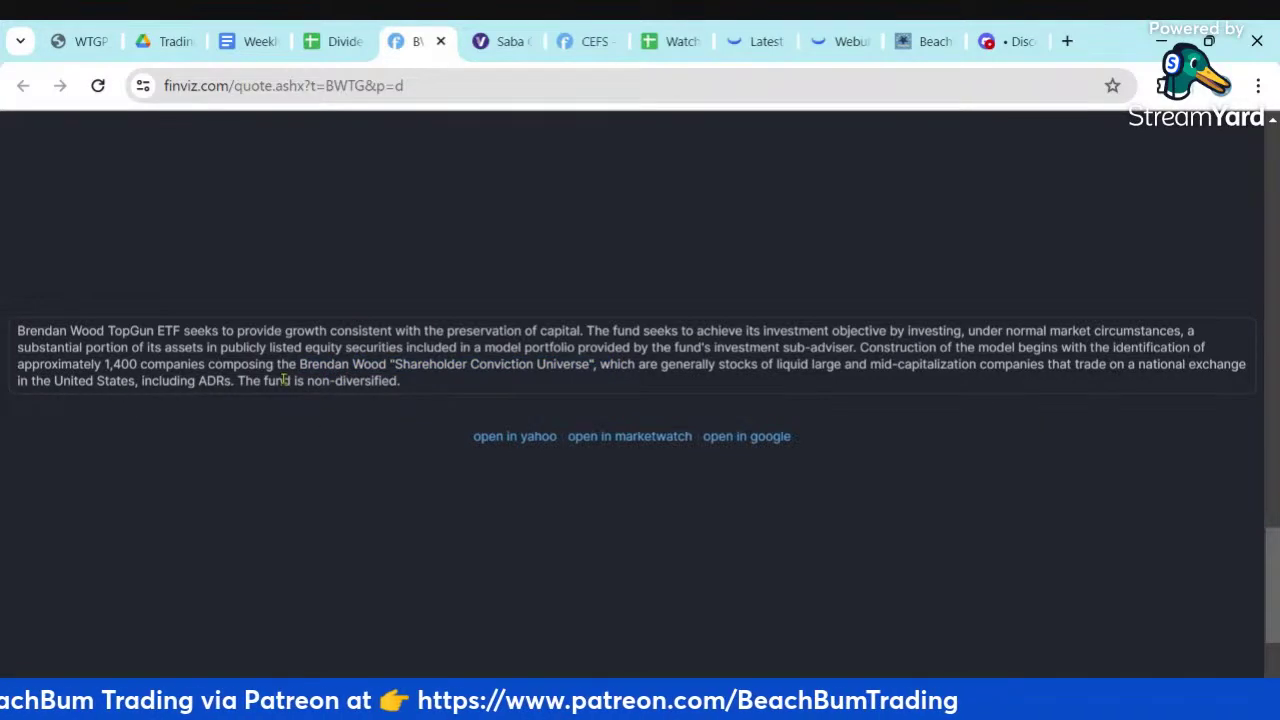
{"action": "scroll", "coordinate": [284, 380], "scroll_direction": "up", "scroll_amount": 5}
{"action": "scroll", "coordinate": [285, 386], "scroll_direction": "up", "scroll_amount": 4}
{"action": "scroll", "coordinate": [285, 386], "scroll_direction": "up", "scroll_amount": 1}
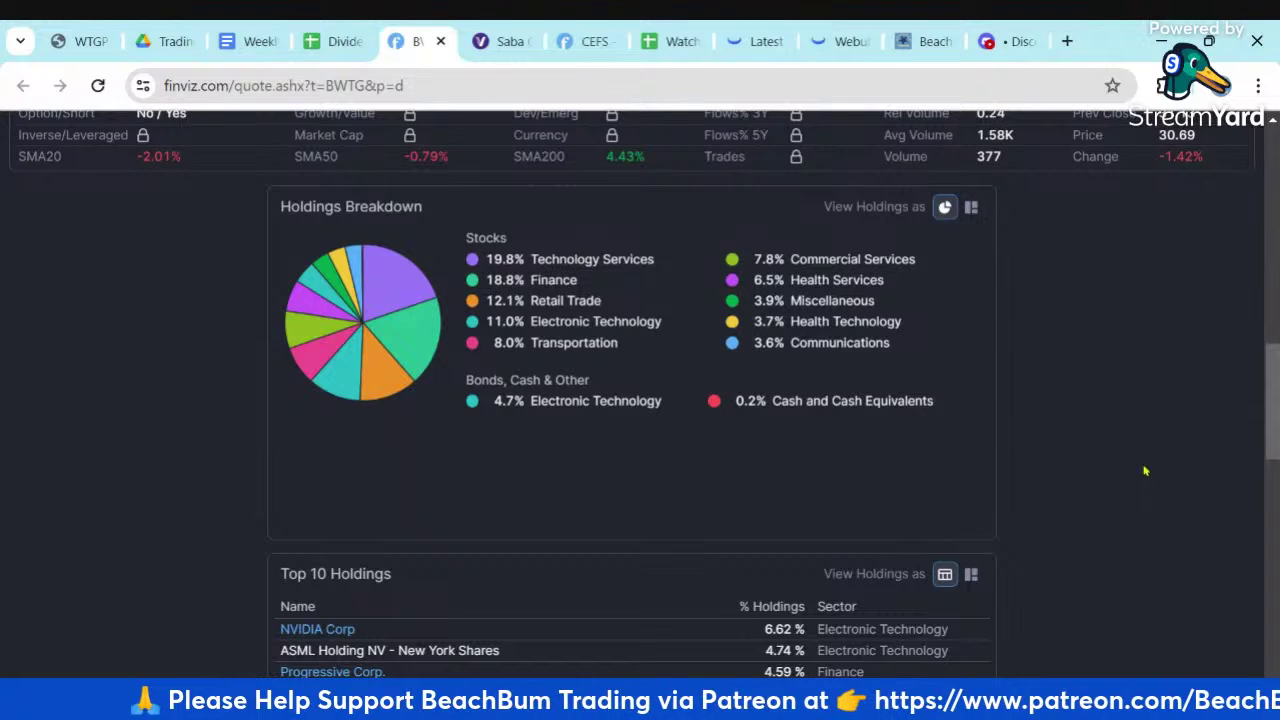
{"action": "scroll", "coordinate": [1146, 470], "scroll_direction": "down", "scroll_amount": 2}
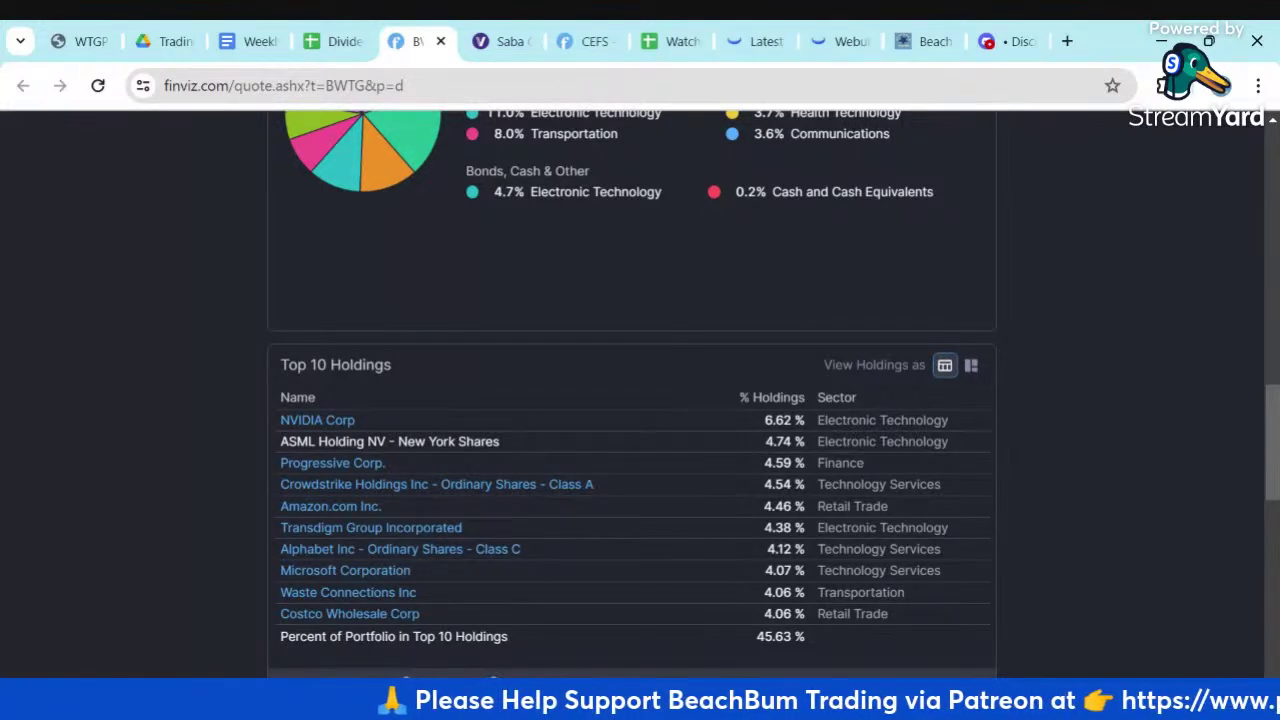
Return to the Dividend_Payers_1 sheet and inspect the BWTG row's symbol, adjusted yield and yearly performance cells
{"action": "left_click", "coordinate": [680, 41]}
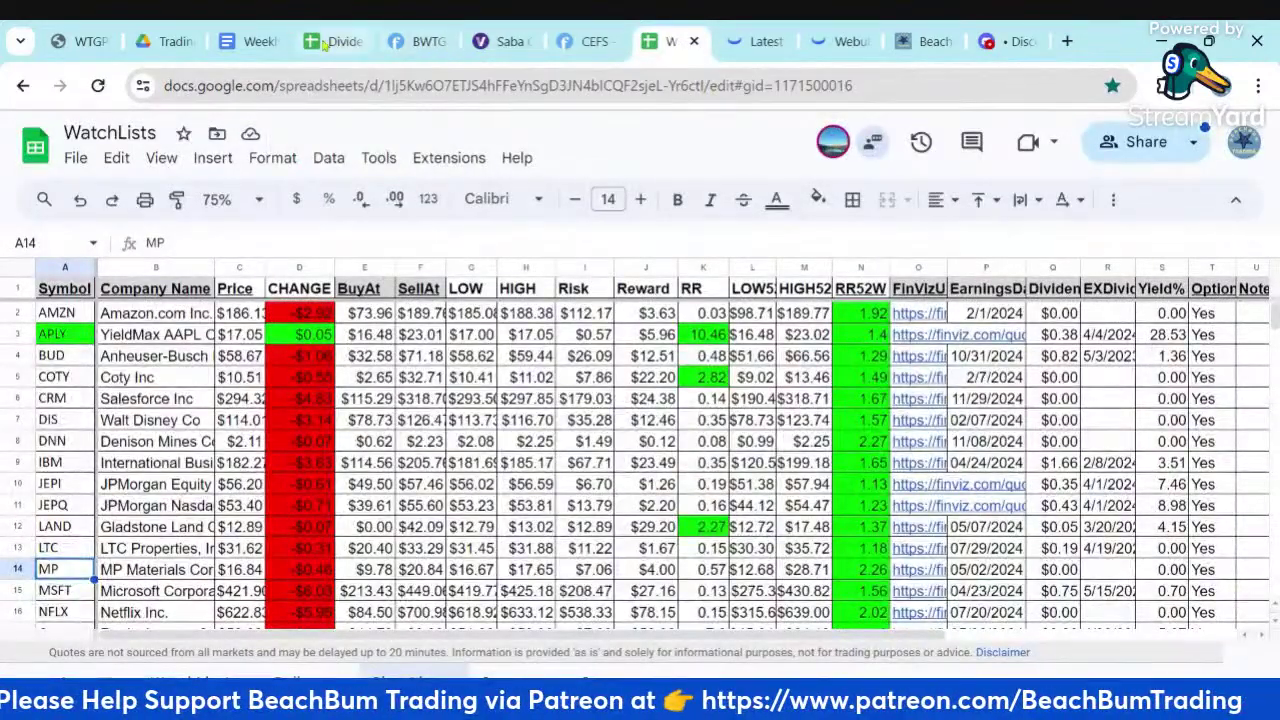
{"action": "left_click", "coordinate": [328, 42]}
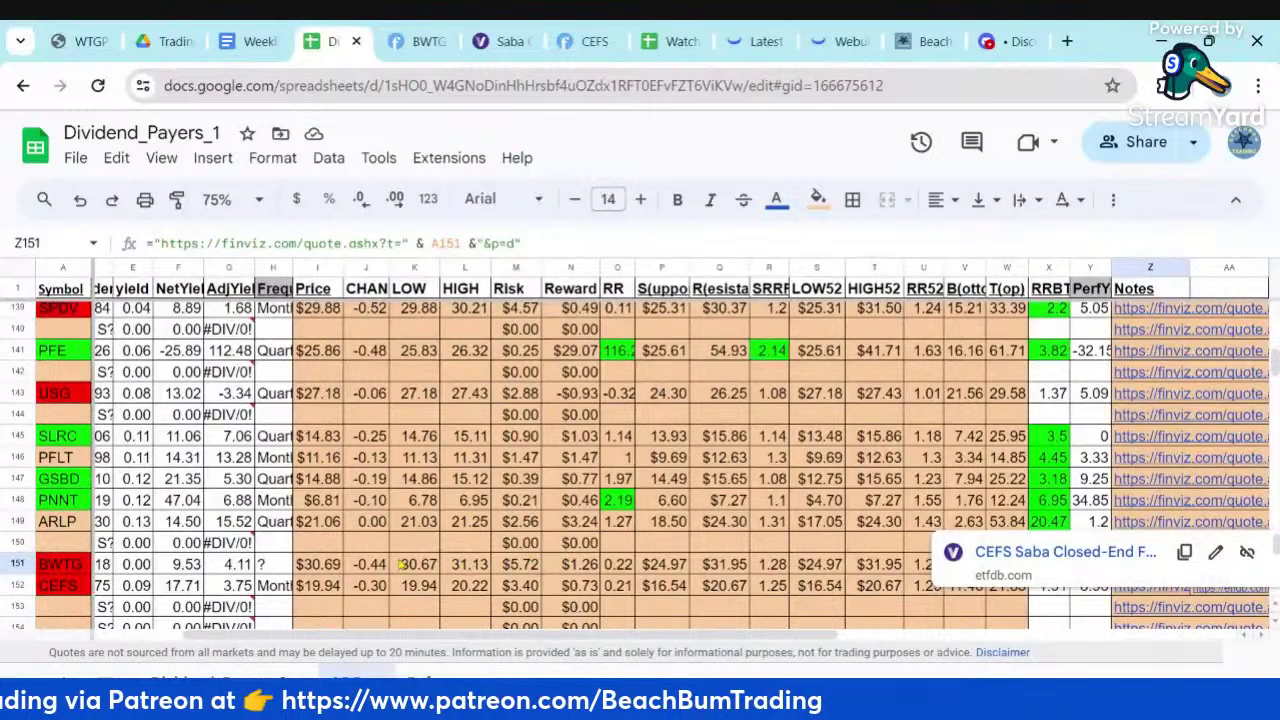
{"action": "left_click", "coordinate": [78, 568]}
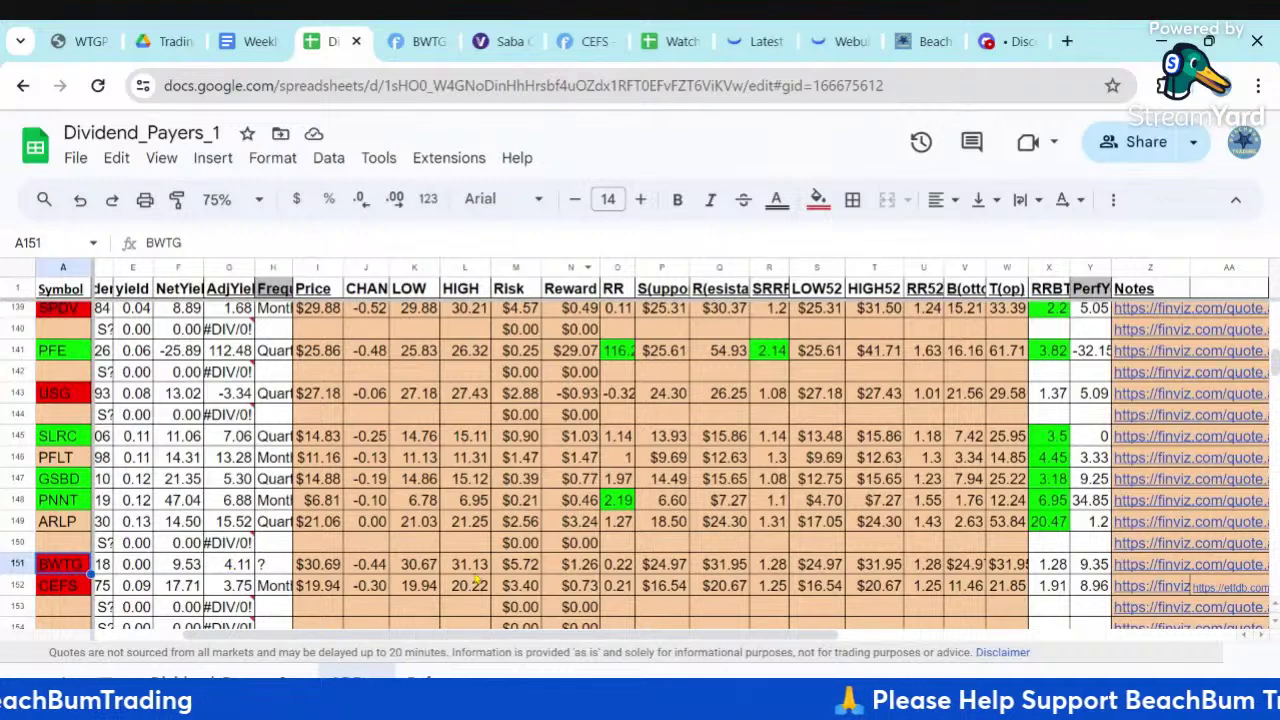
{"action": "left_click", "coordinate": [224, 568]}
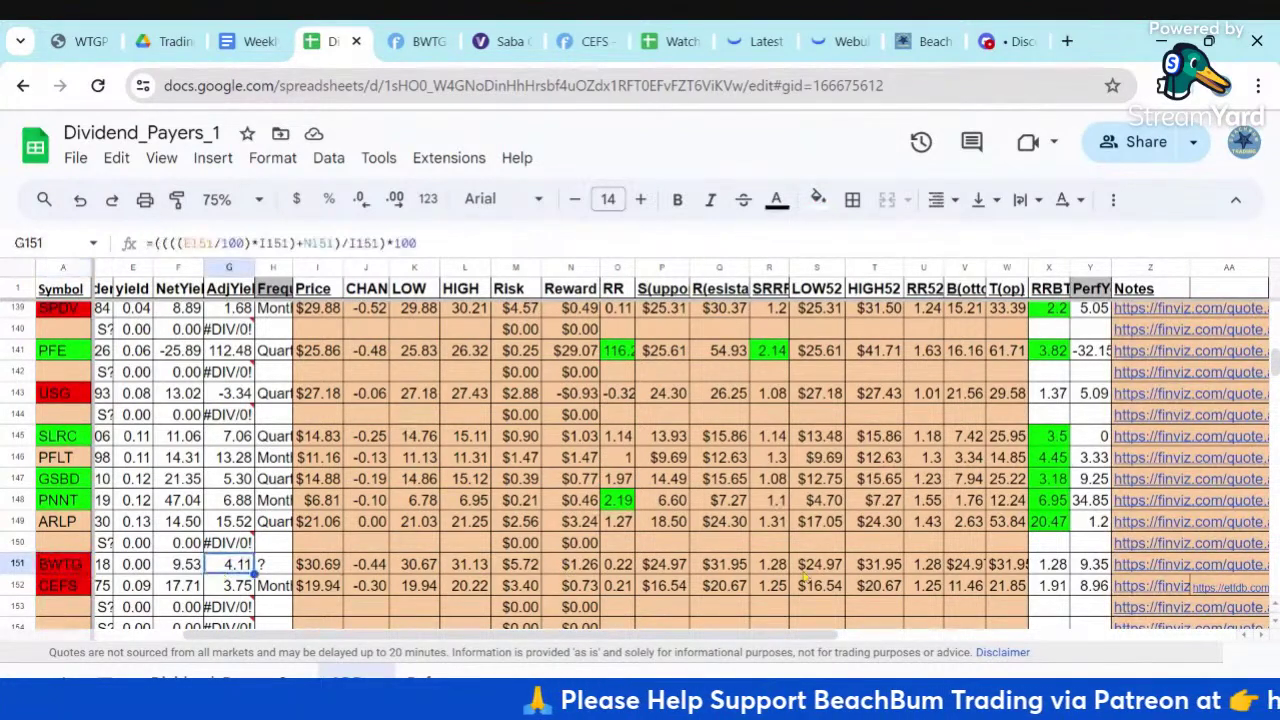
{"action": "left_click", "coordinate": [1092, 566]}
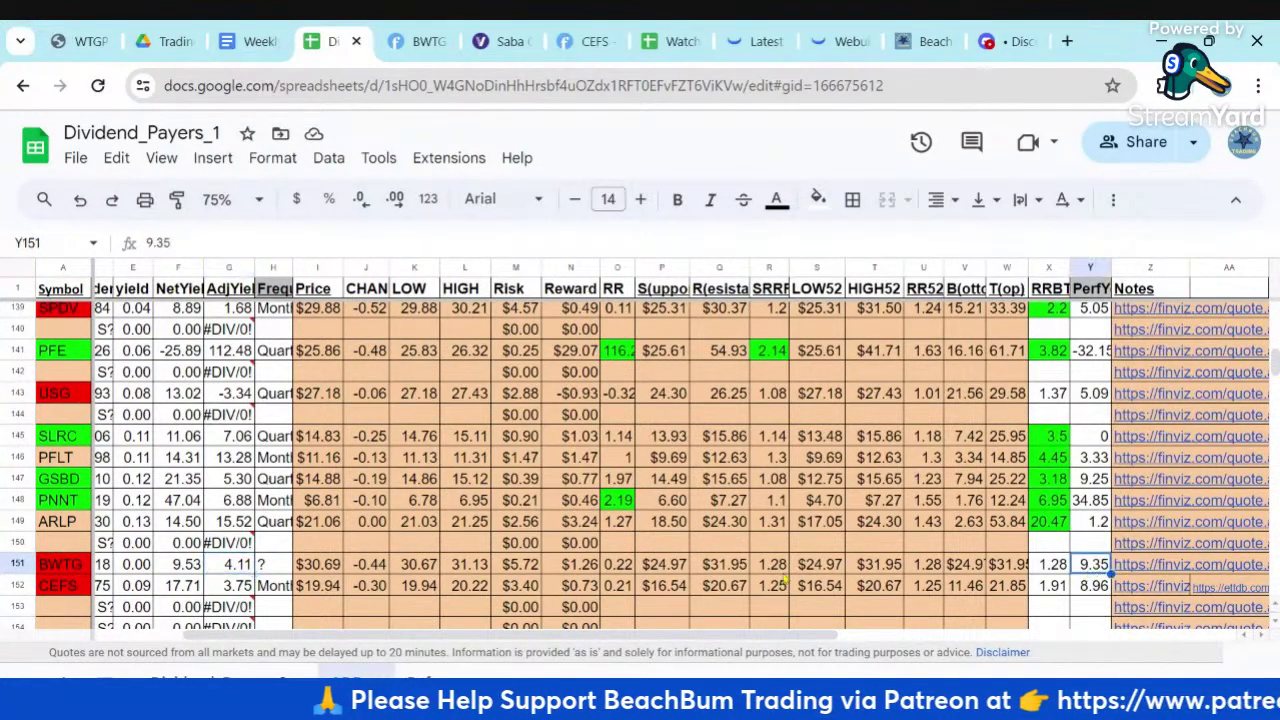
Go through the BWTG row from its symbol to the adjusted yield, checking the net yield formula and the dividend amount
{"action": "left_click", "coordinate": [82, 568]}
{"action": "key", "text": "Right"}
{"action": "key", "text": "Right"}
{"action": "key", "text": "Right"}
{"action": "key", "text": "Right"}
{"action": "key", "text": "Right"}
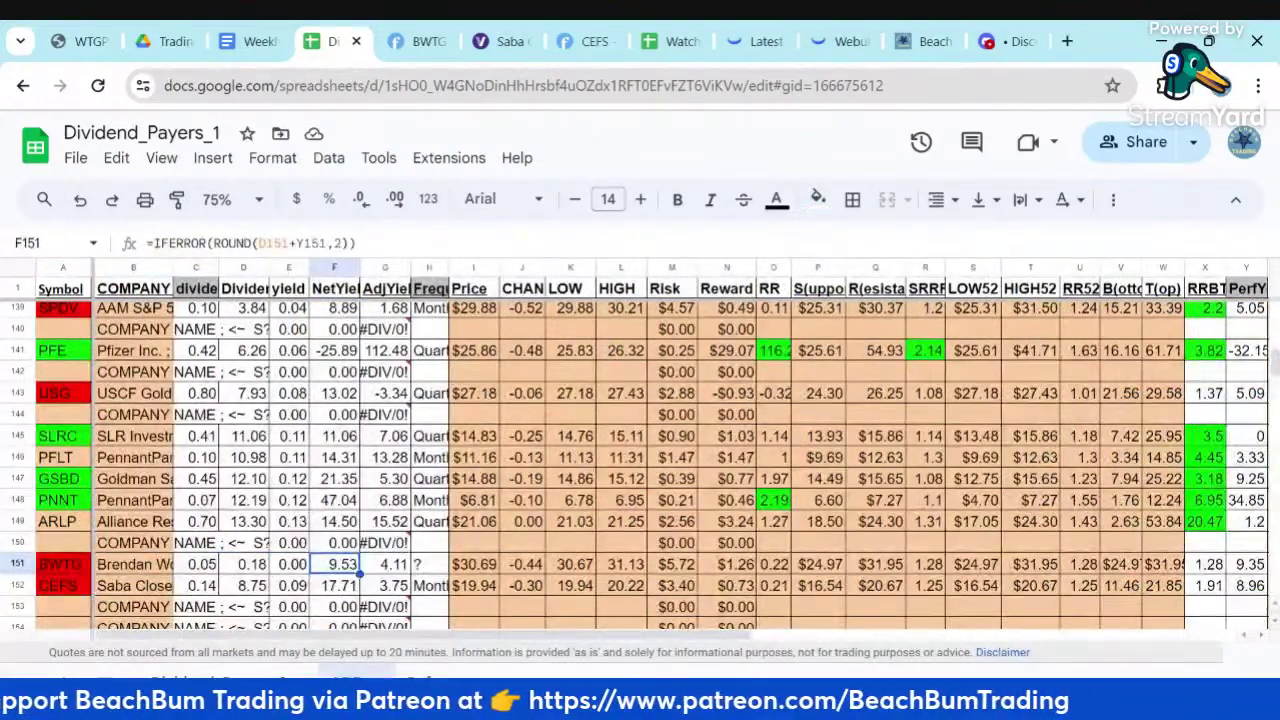
{"action": "key", "text": "Right"}
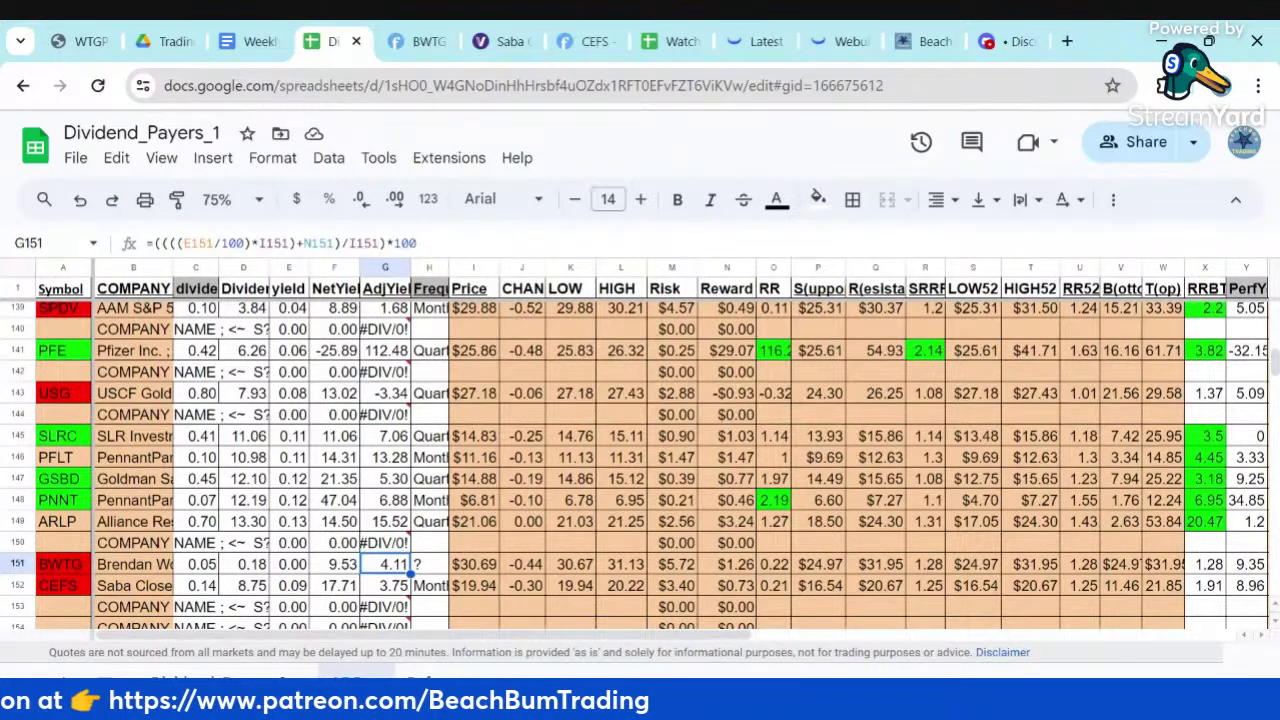
{"action": "key", "text": "Left"}
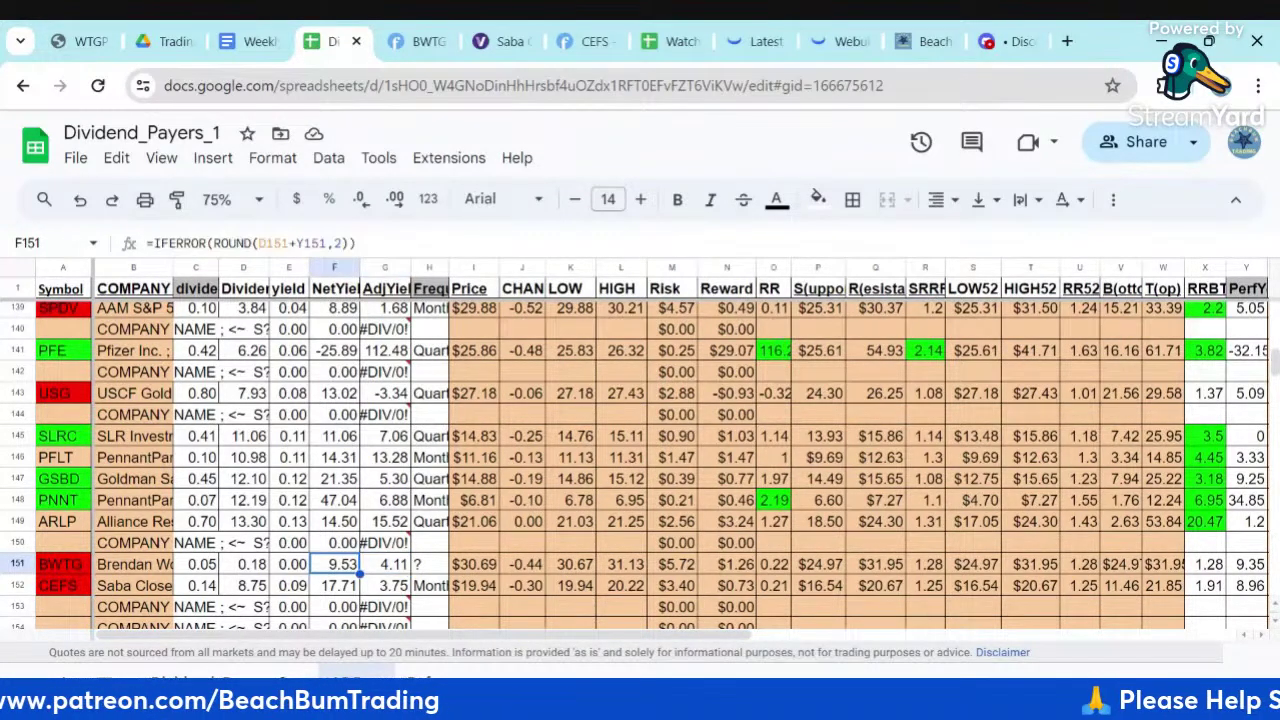
{"action": "left_click", "coordinate": [211, 568]}
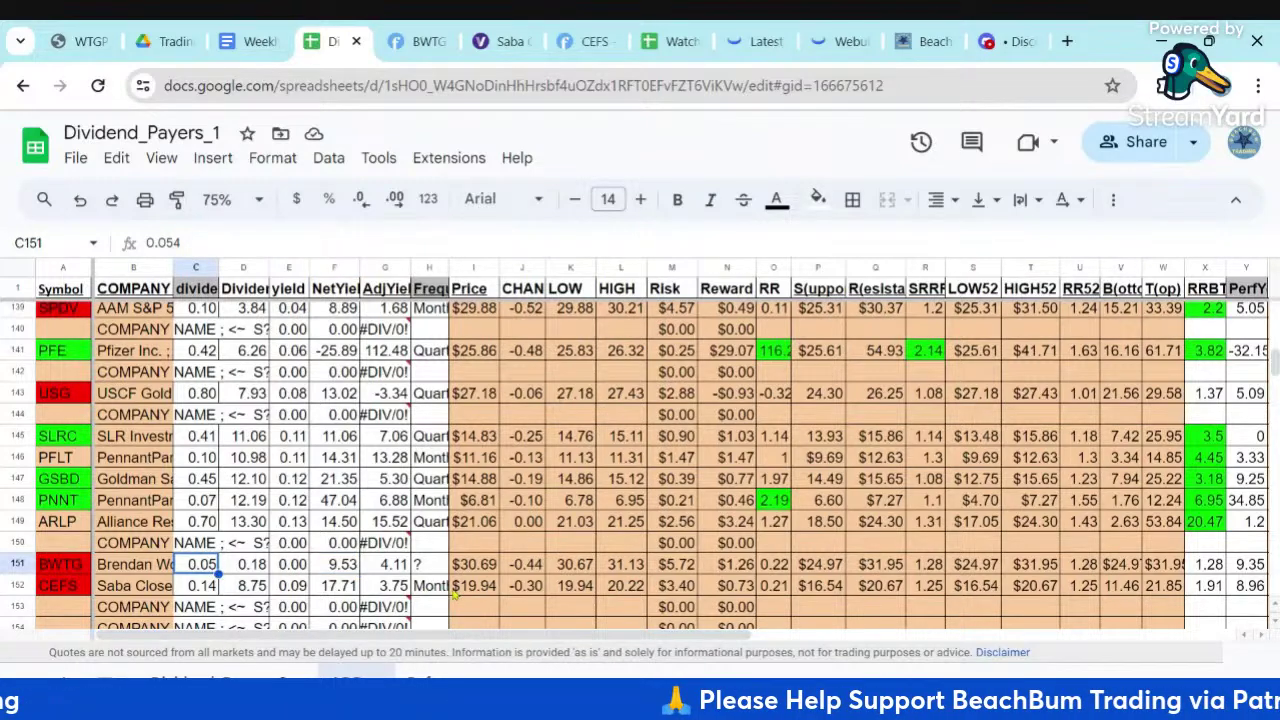
Look over the daily BWTG price chart and its dividend marker on the Finviz page
{"action": "left_click", "coordinate": [424, 41]}
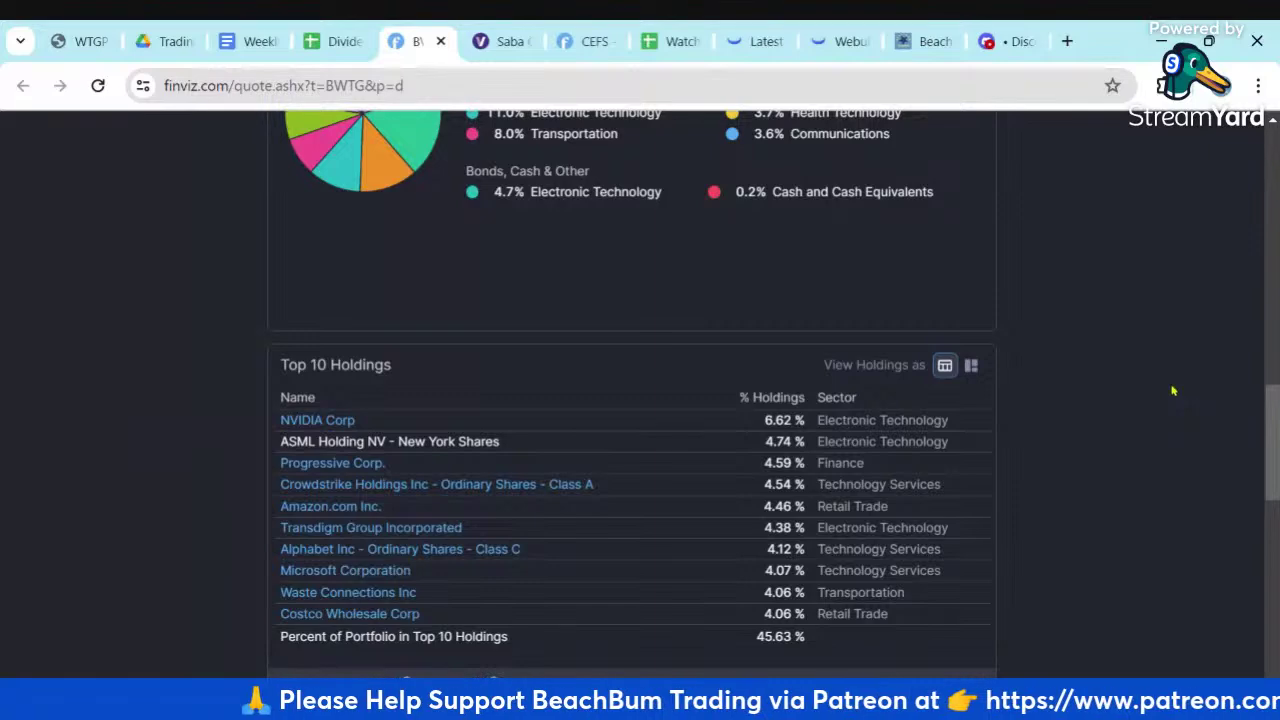
{"action": "scroll", "coordinate": [1173, 391], "scroll_direction": "up", "scroll_amount": 10}
{"action": "scroll", "coordinate": [1173, 391], "scroll_direction": "down", "scroll_amount": 3}
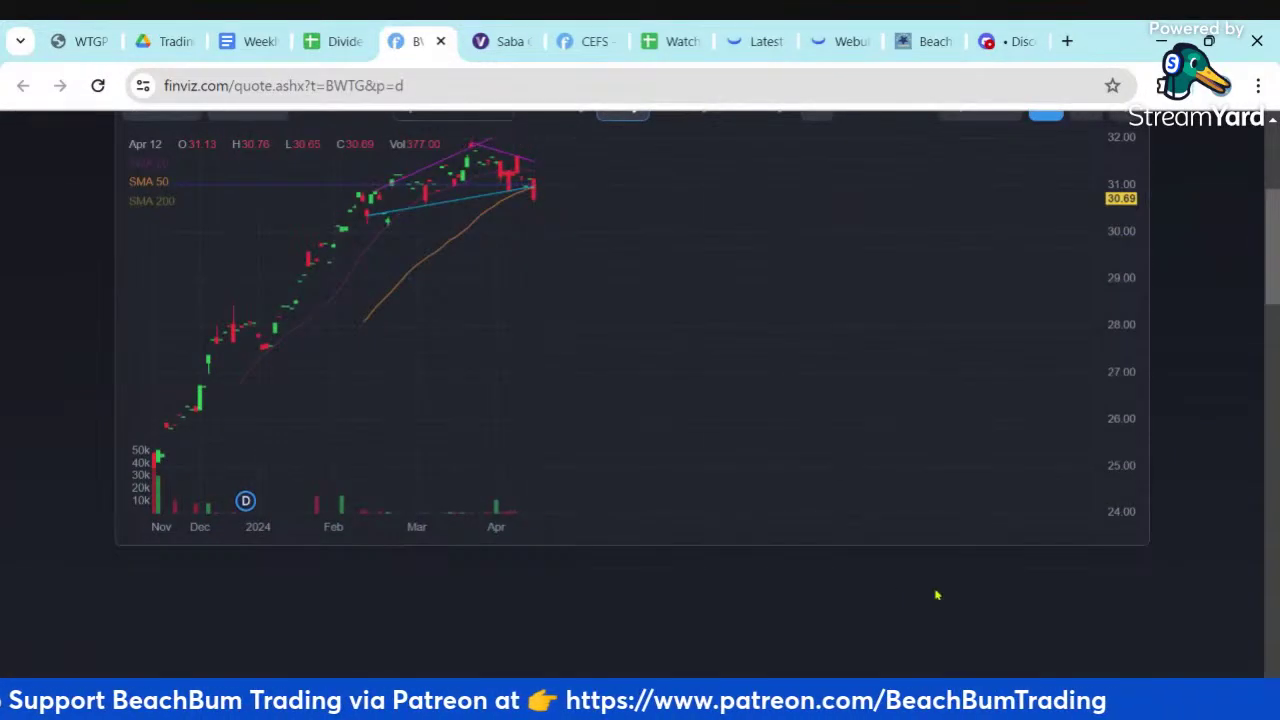
{"action": "scroll", "coordinate": [937, 595], "scroll_direction": "up", "scroll_amount": 3}
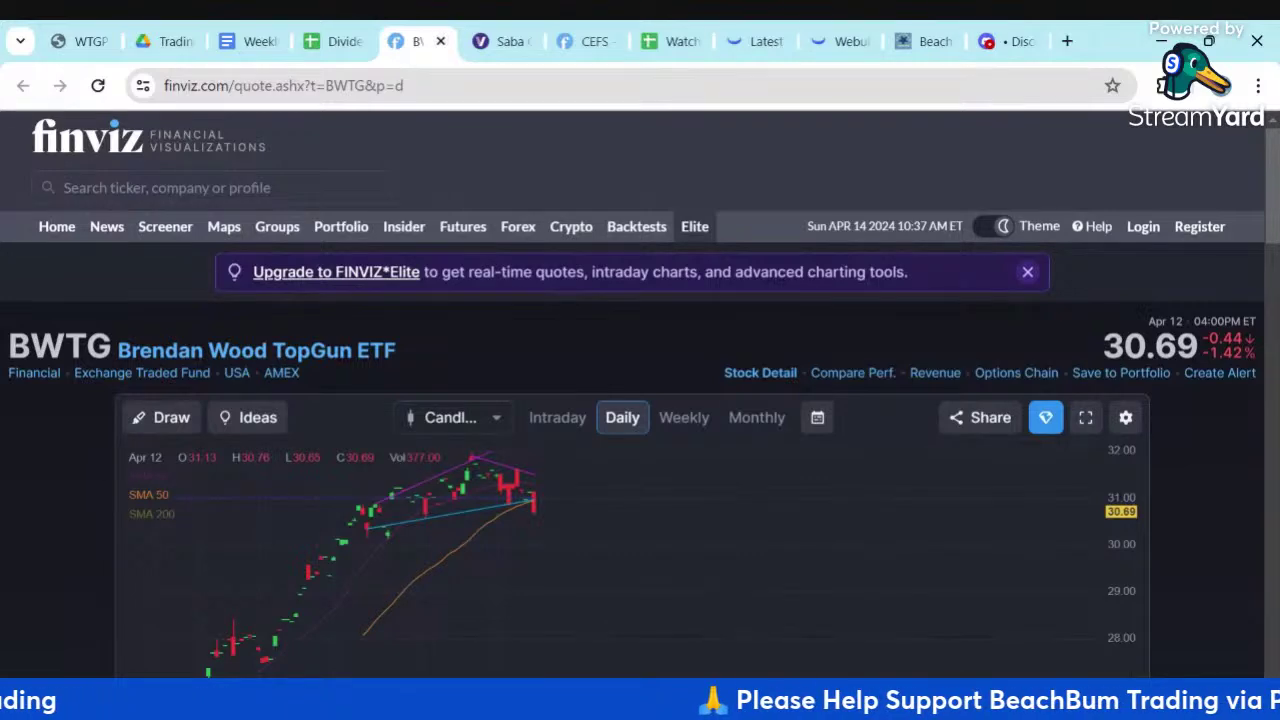
Close the Finviz BWTG, VettaFi CEFS and Finviz CEFS pages, and return to the Dividend_Payers_1 sheet
{"action": "left_click", "coordinate": [335, 41]}
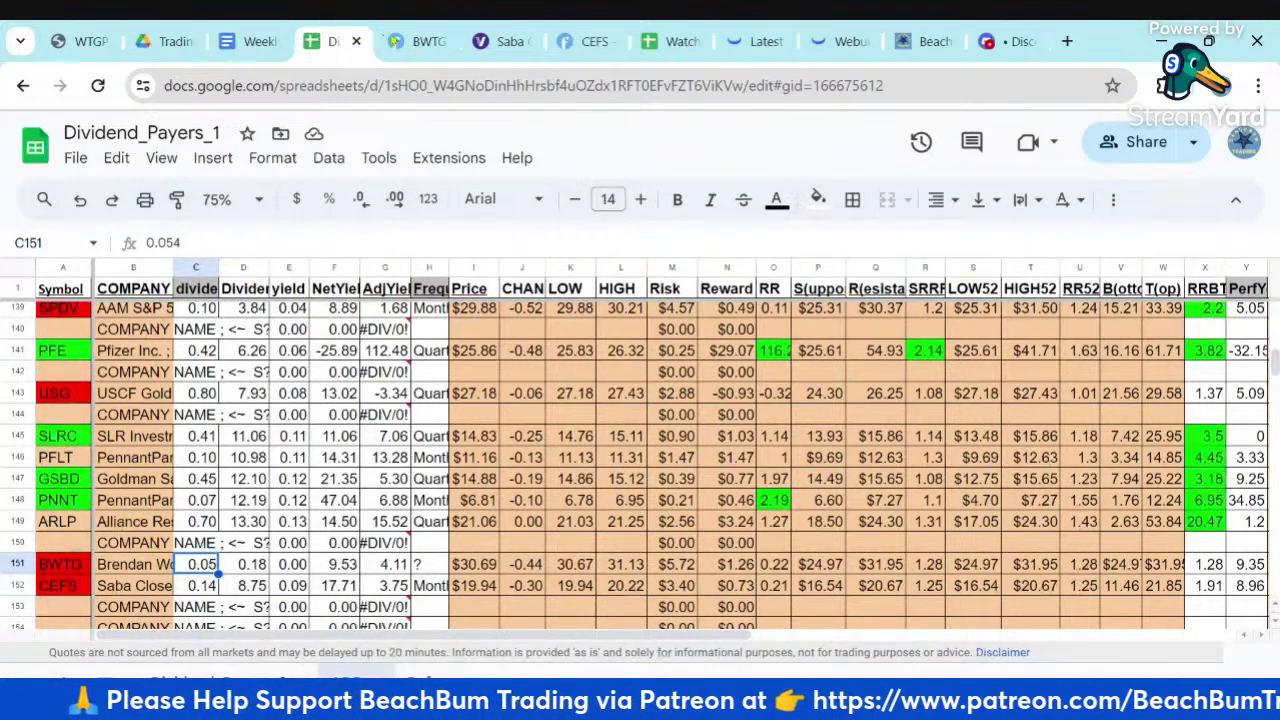
{"action": "left_click", "coordinate": [440, 41]}
{"action": "left_click", "coordinate": [440, 41]}
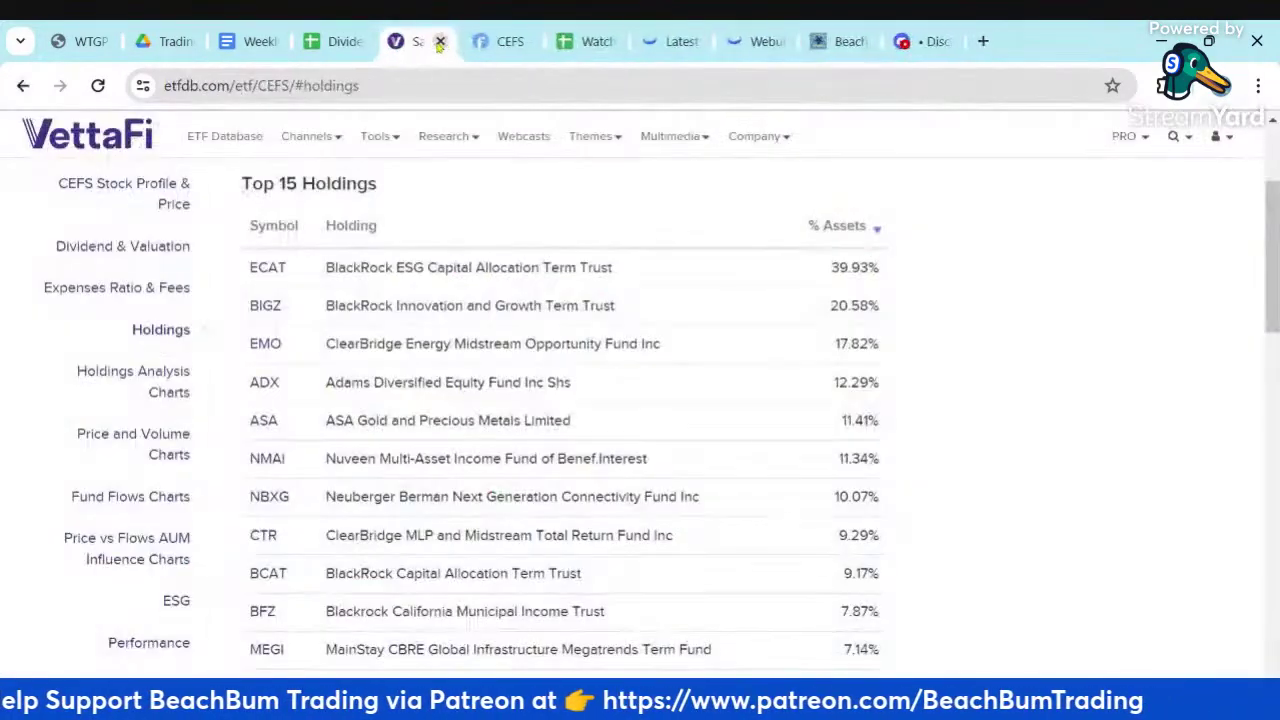
{"action": "left_click", "coordinate": [440, 41]}
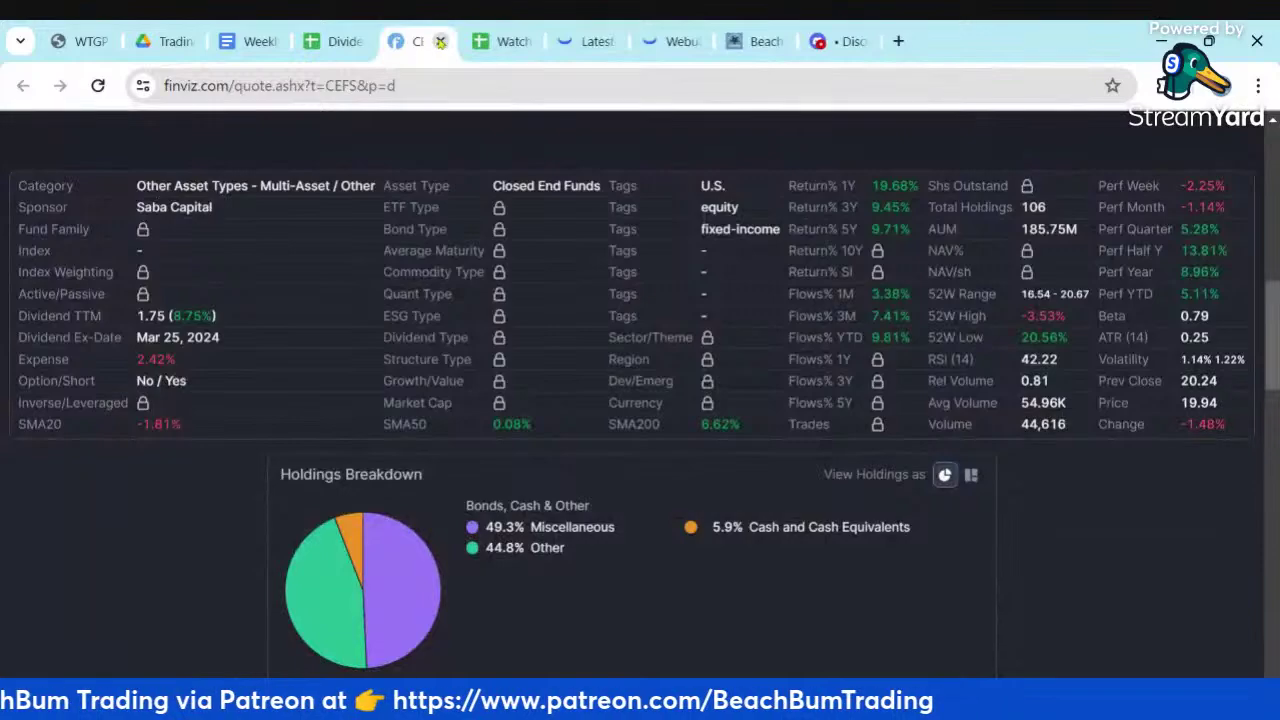
{"action": "left_click", "coordinate": [440, 41]}
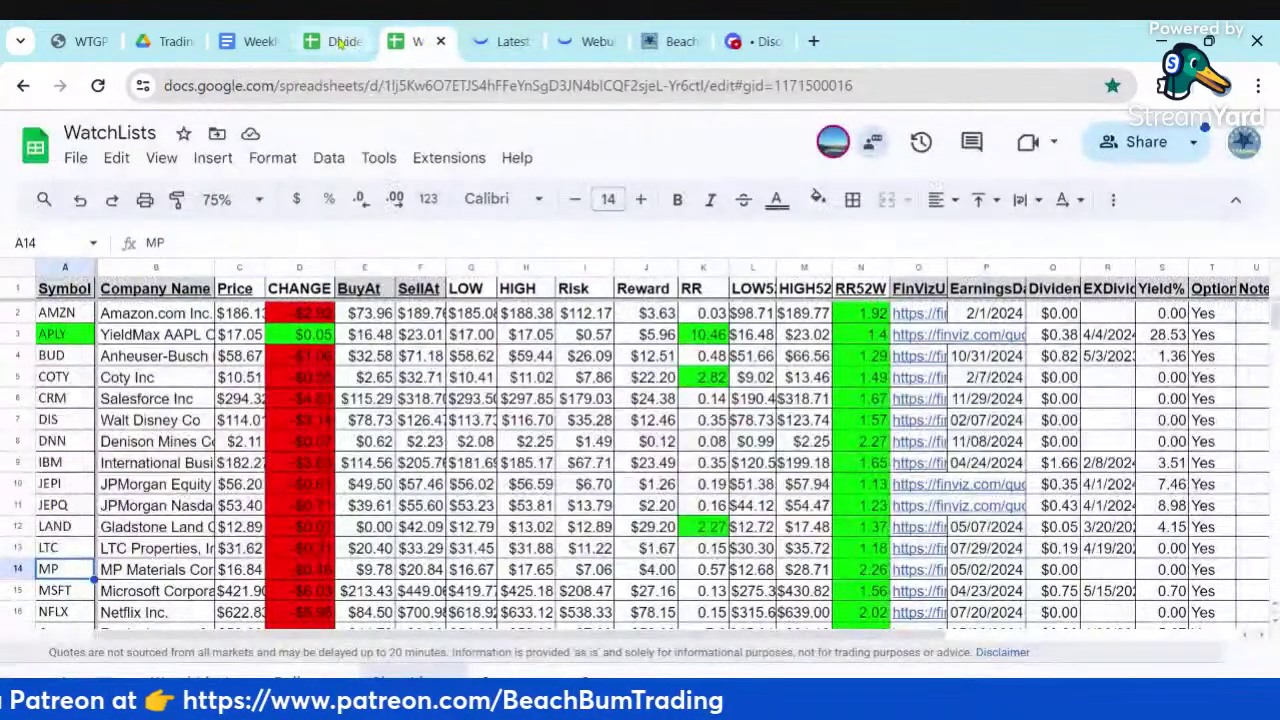
{"action": "left_click", "coordinate": [337, 41]}
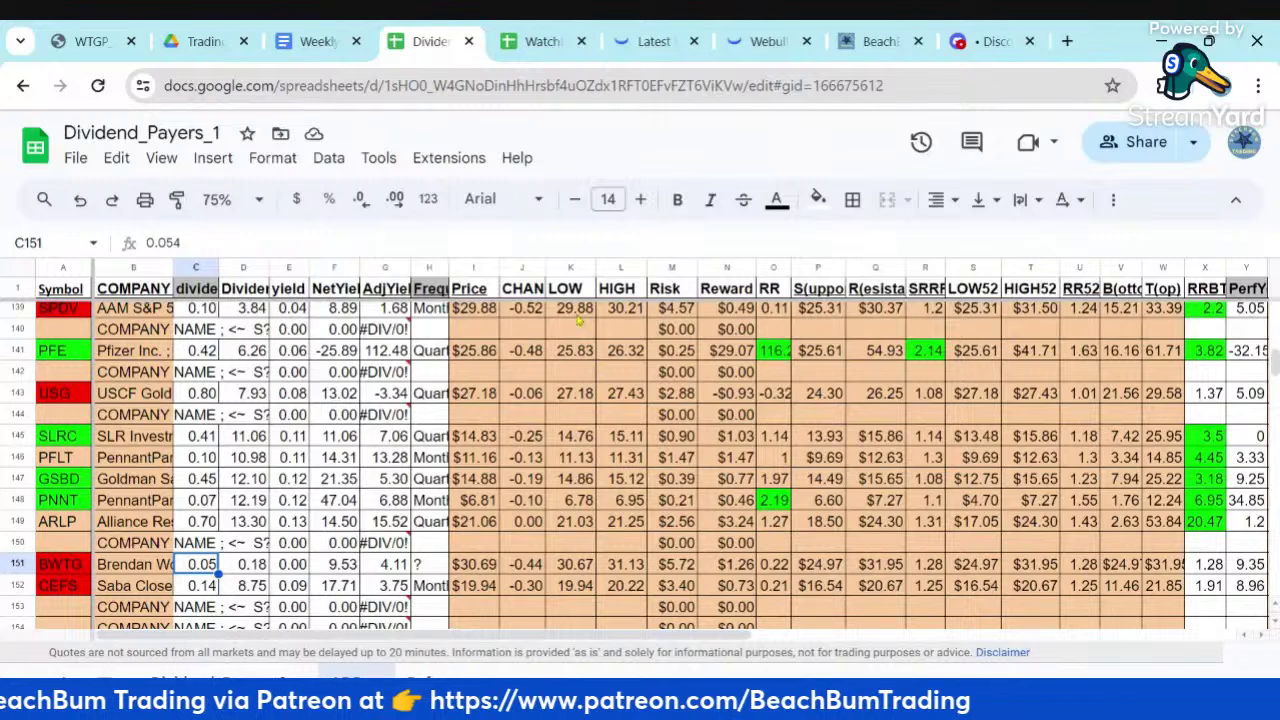
In the weekly document, review the dividend payers added to the ADD Sheet, marking SLRC, ARLP, both PennantPark entries and GSBD
{"action": "left_click", "coordinate": [313, 44]}
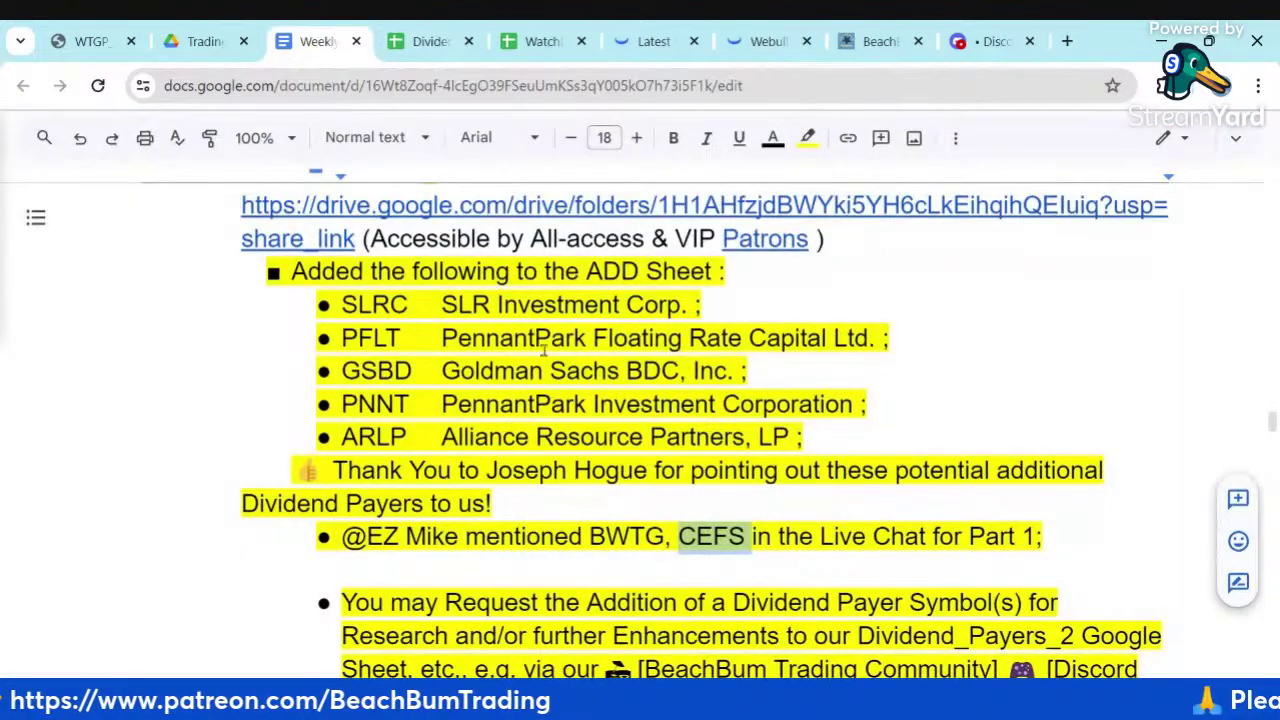
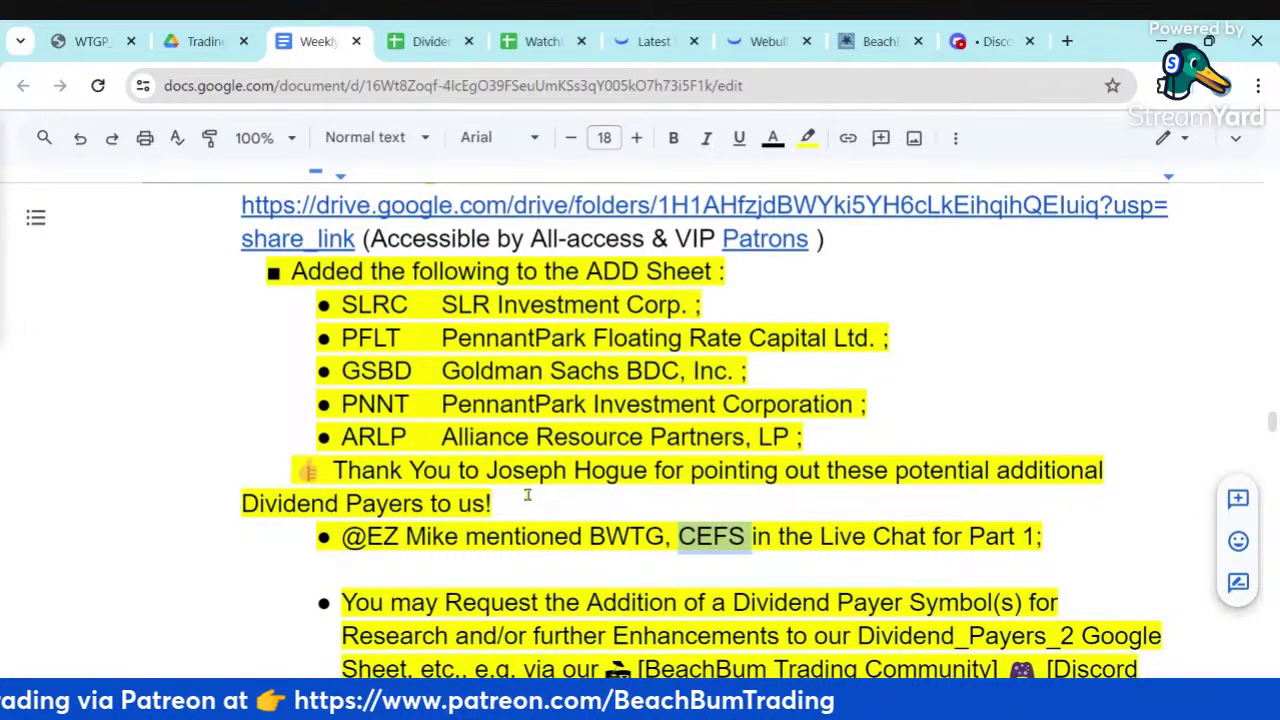
{"action": "left_click_drag", "start_coordinate": [497, 503], "coordinate": [480, 472]}
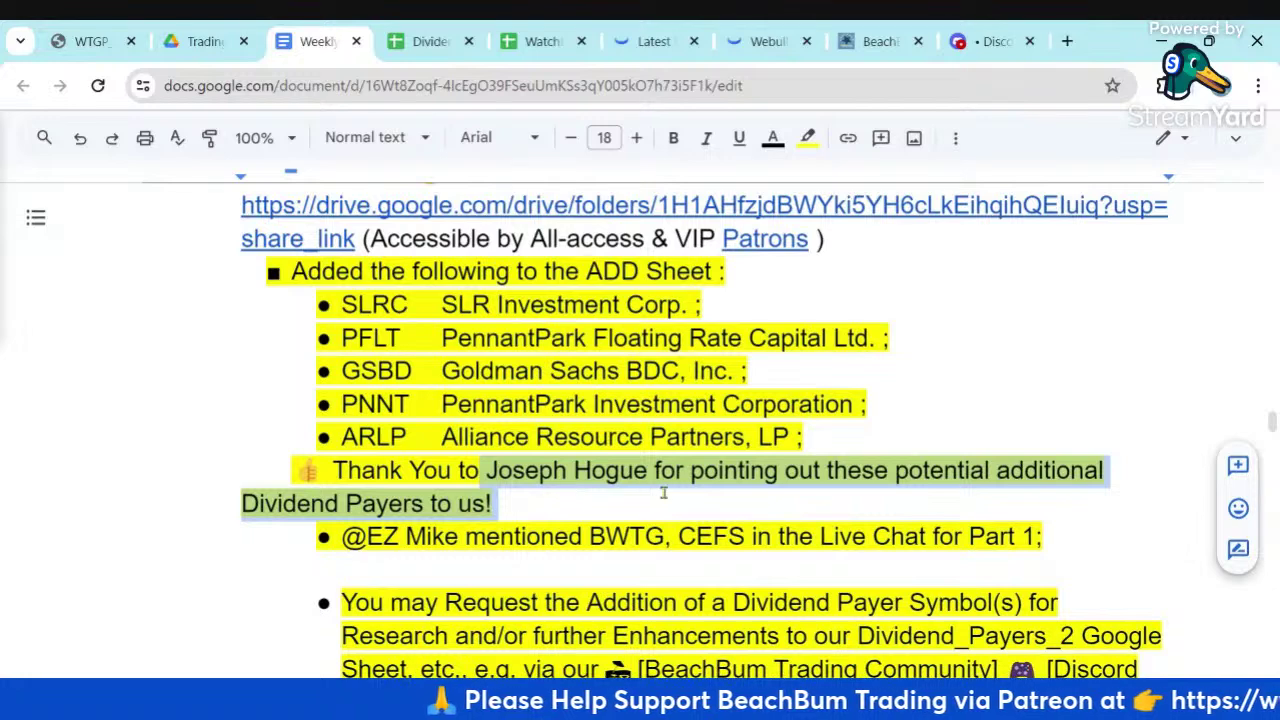
{"action": "left_click", "coordinate": [553, 501]}
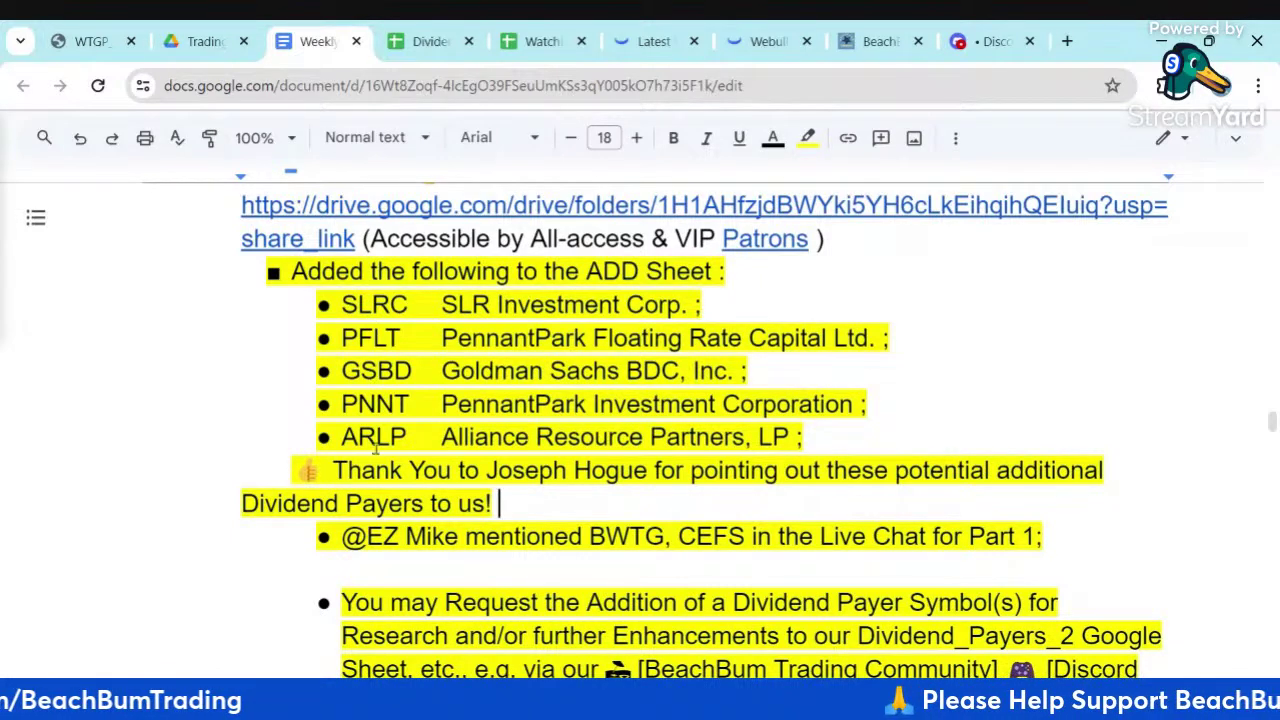
{"action": "double_click", "coordinate": [372, 302]}
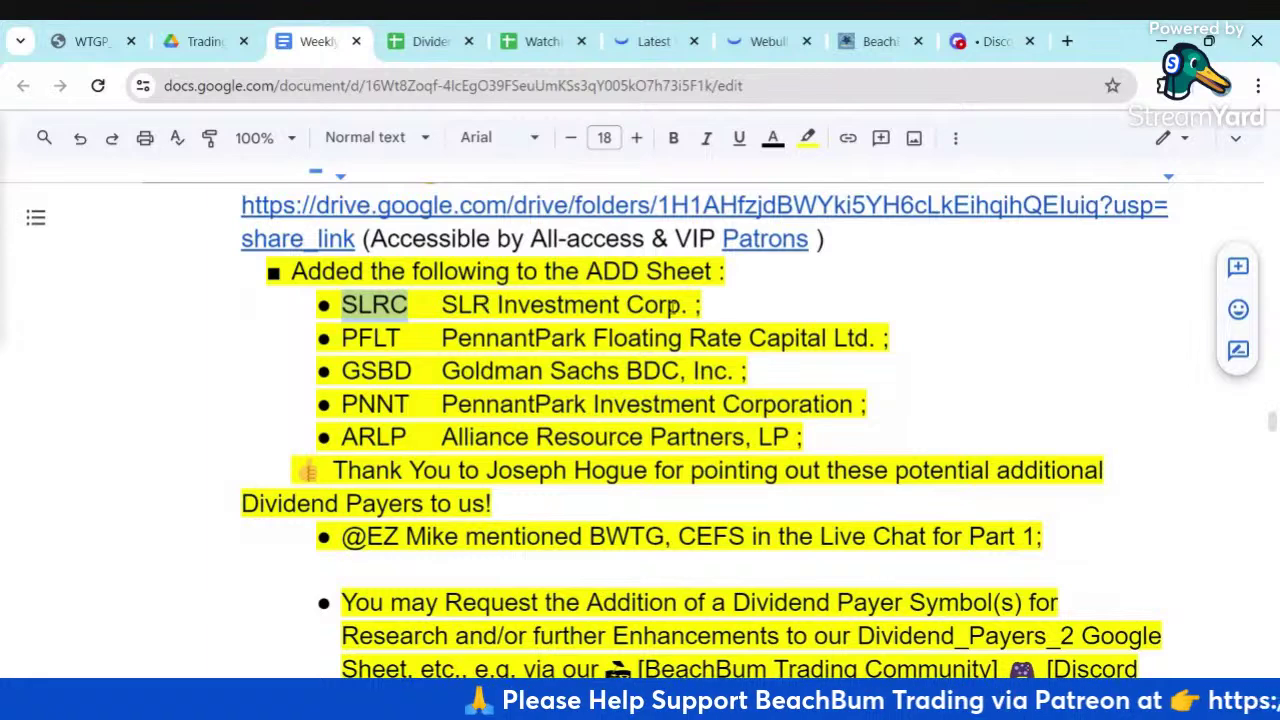
{"action": "double_click", "coordinate": [410, 439]}
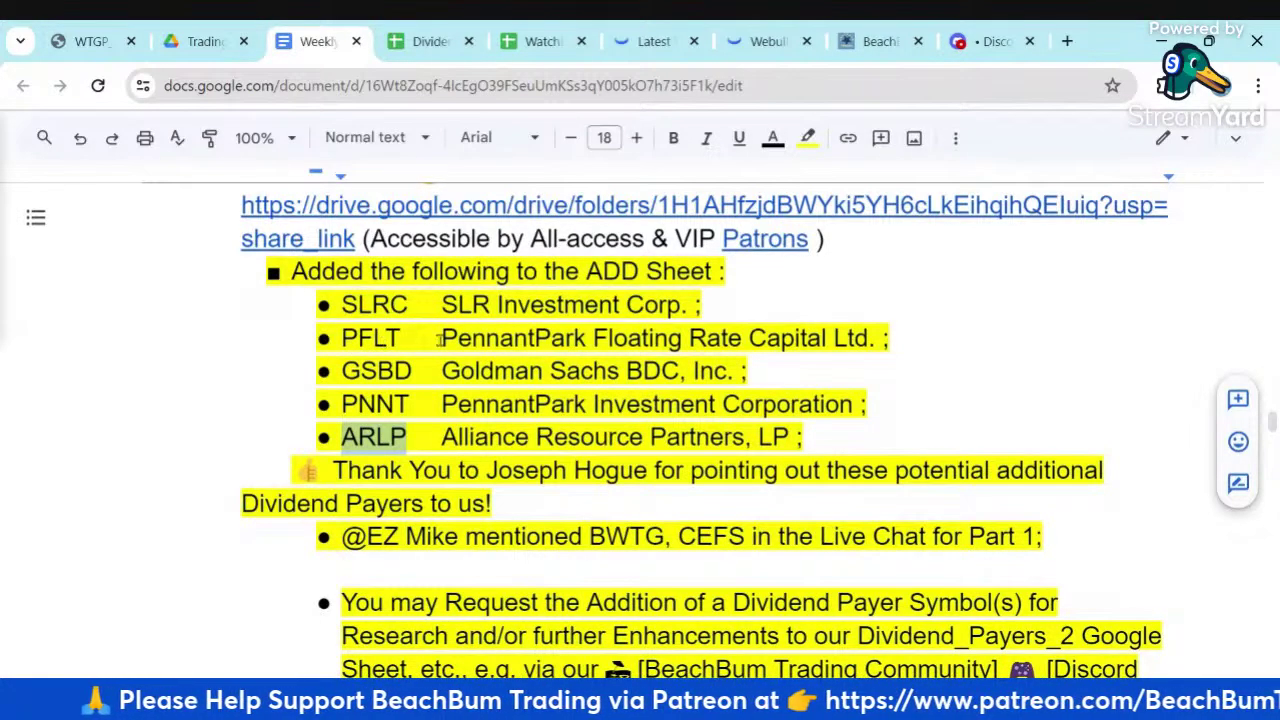
{"action": "double_click", "coordinate": [532, 338]}
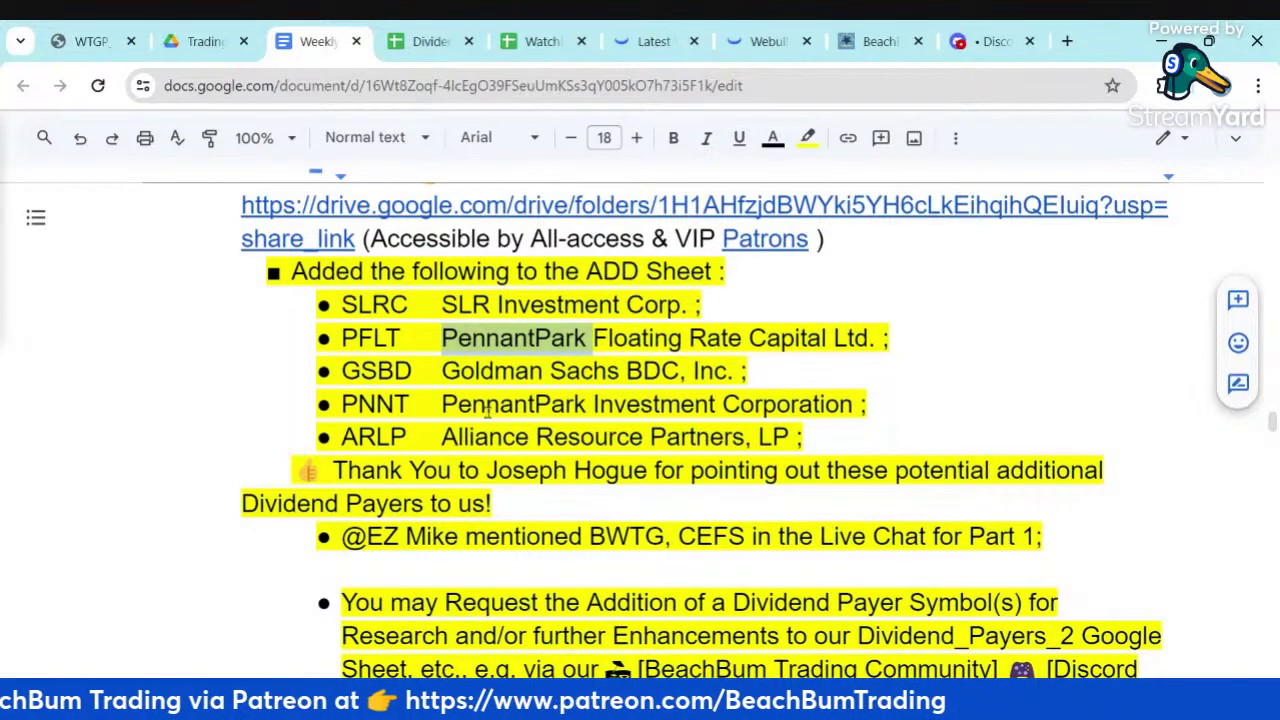
{"action": "double_click", "coordinate": [480, 408]}
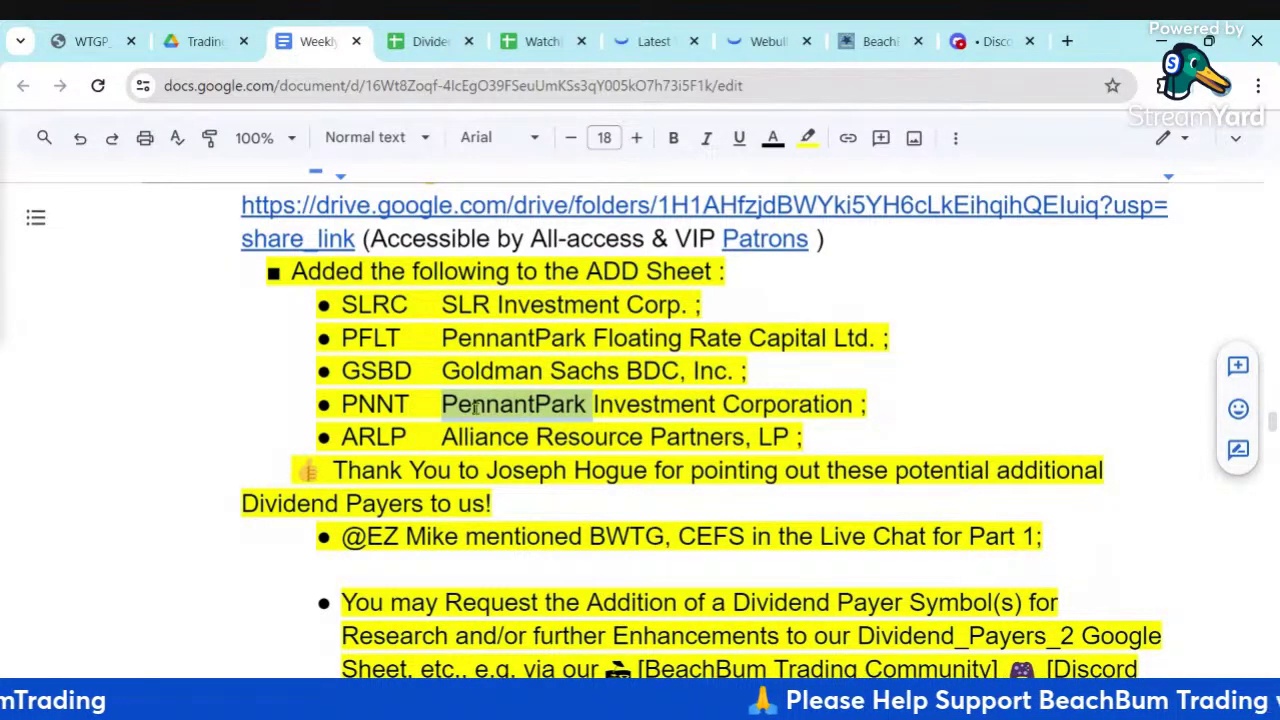
{"action": "double_click", "coordinate": [376, 371]}
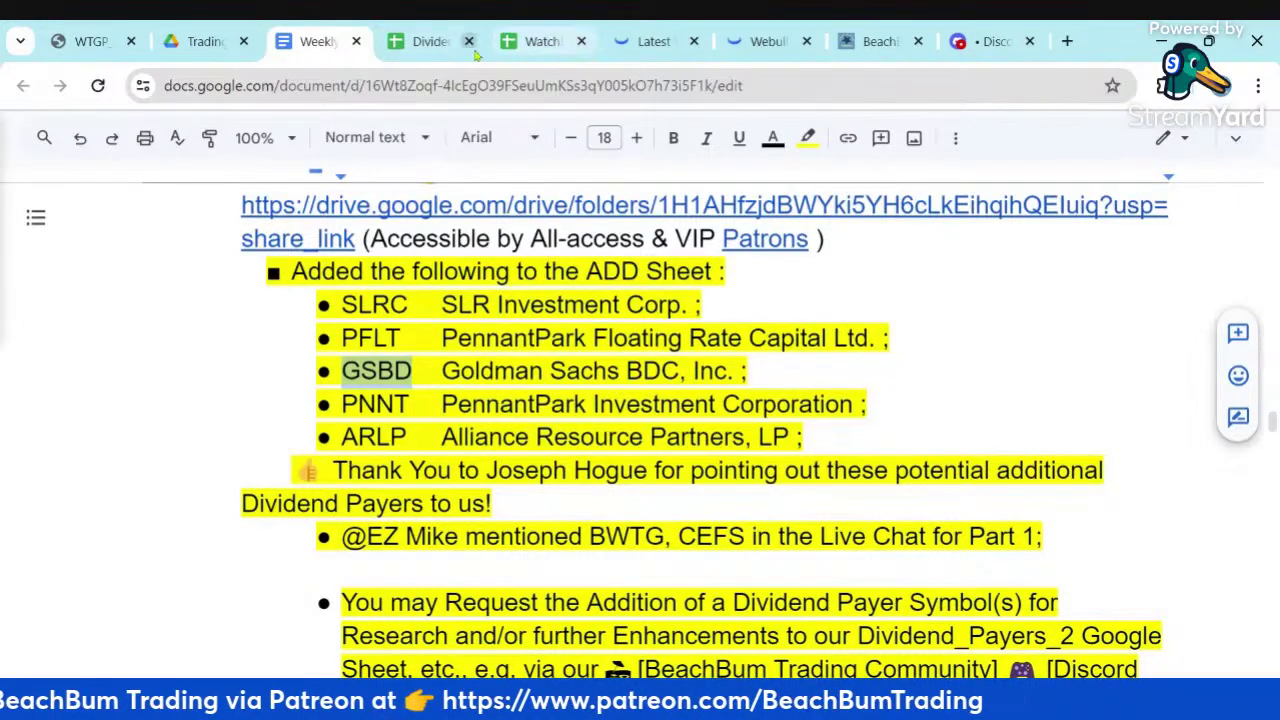
In the Dividend_Payers_1 sheet, examine the SLRC row from symbol through payment frequency, and check the PNNT row's yearly performance
{"action": "left_click", "coordinate": [427, 43]}
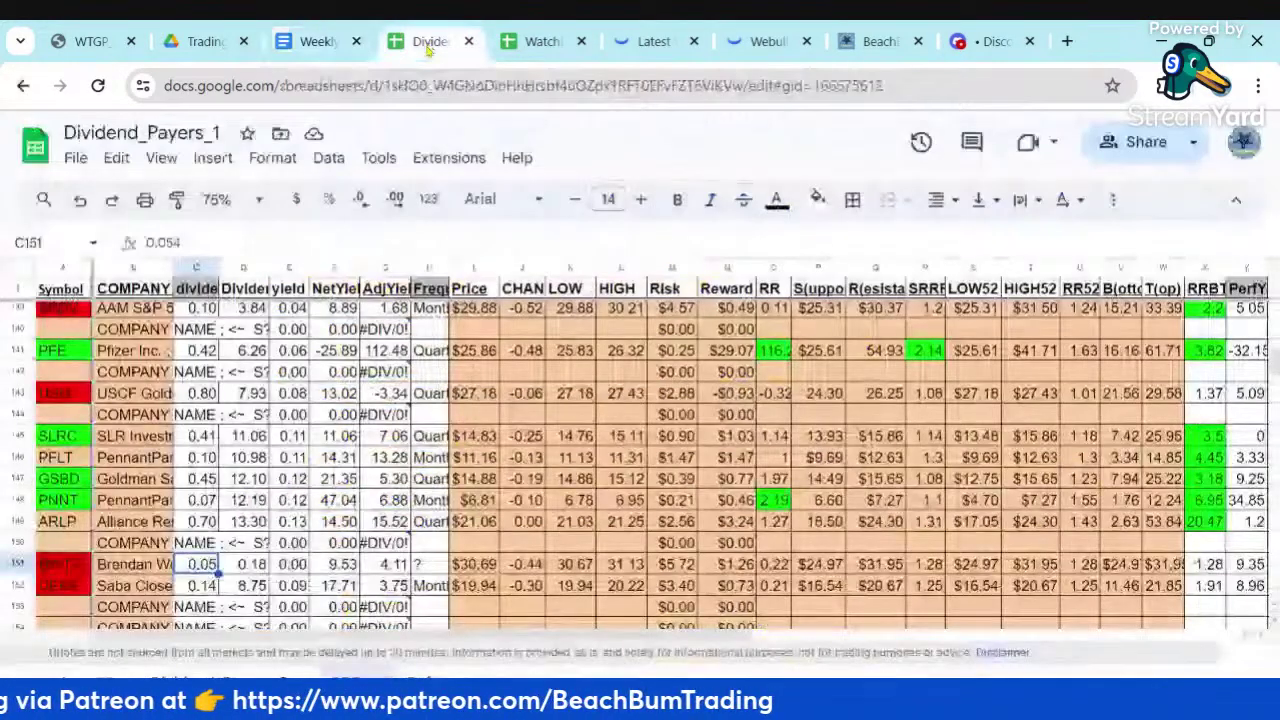
{"action": "left_click", "coordinate": [77, 440]}
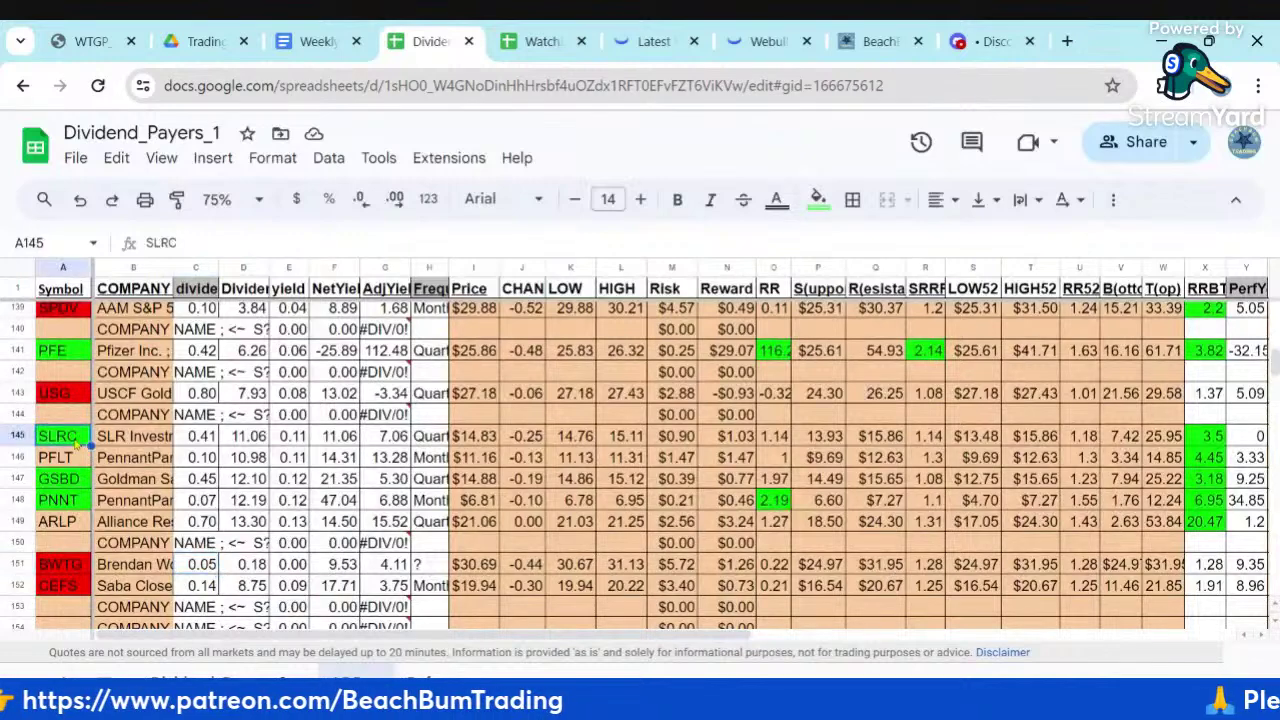
{"action": "key", "text": "Right"}
{"action": "key", "text": "Right"}
{"action": "key", "text": "Right"}
{"action": "key", "text": "Right"}
{"action": "key", "text": "Right"}
{"action": "key", "text": "Right"}
{"action": "key", "text": "Right"}
{"action": "key", "text": "Right"}
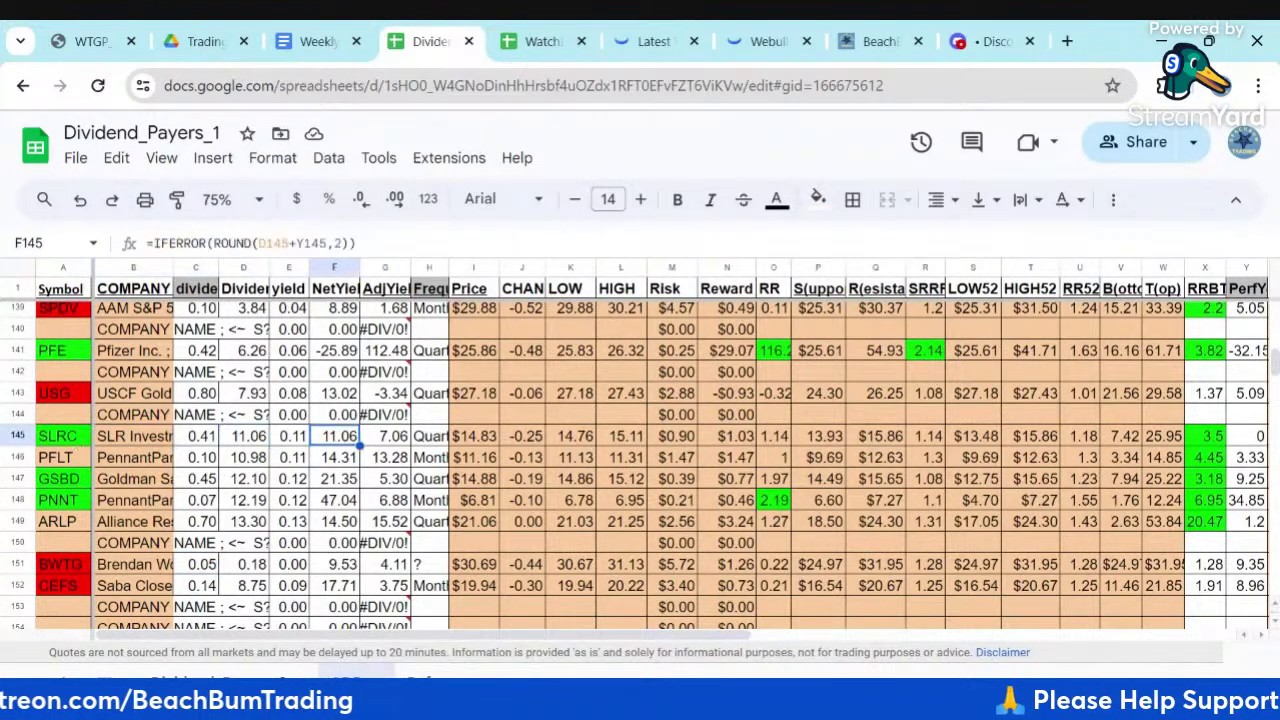
{"action": "key", "text": "Left"}
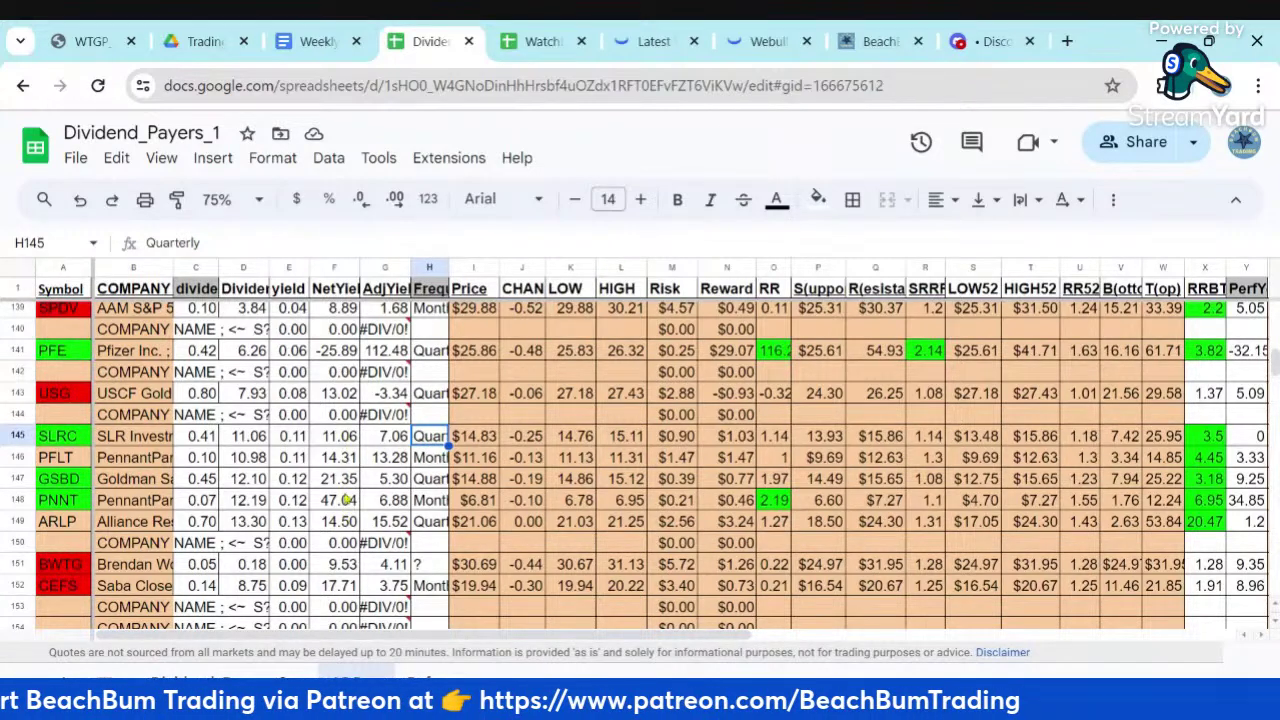
{"action": "left_click", "coordinate": [1245, 500]}
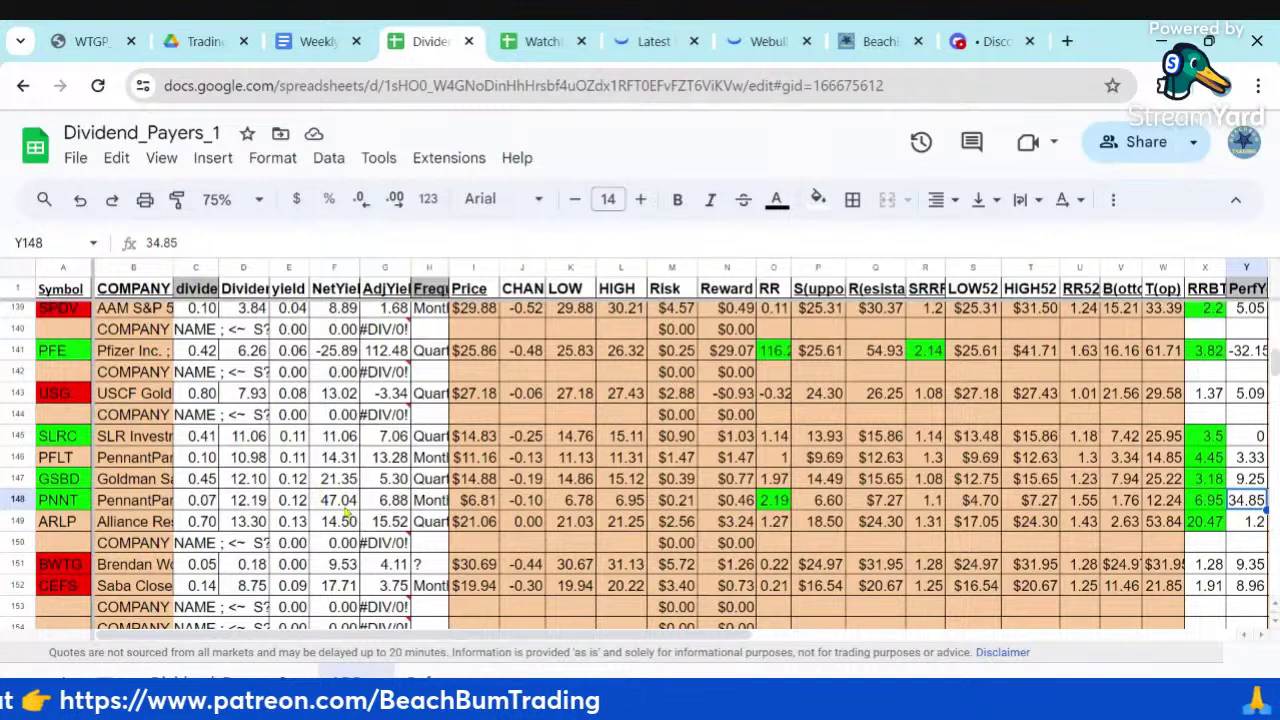
Check the PNNT row's company entry and compare the yearly performance of PNNT and GSBD
{"action": "left_click", "coordinate": [145, 507]}
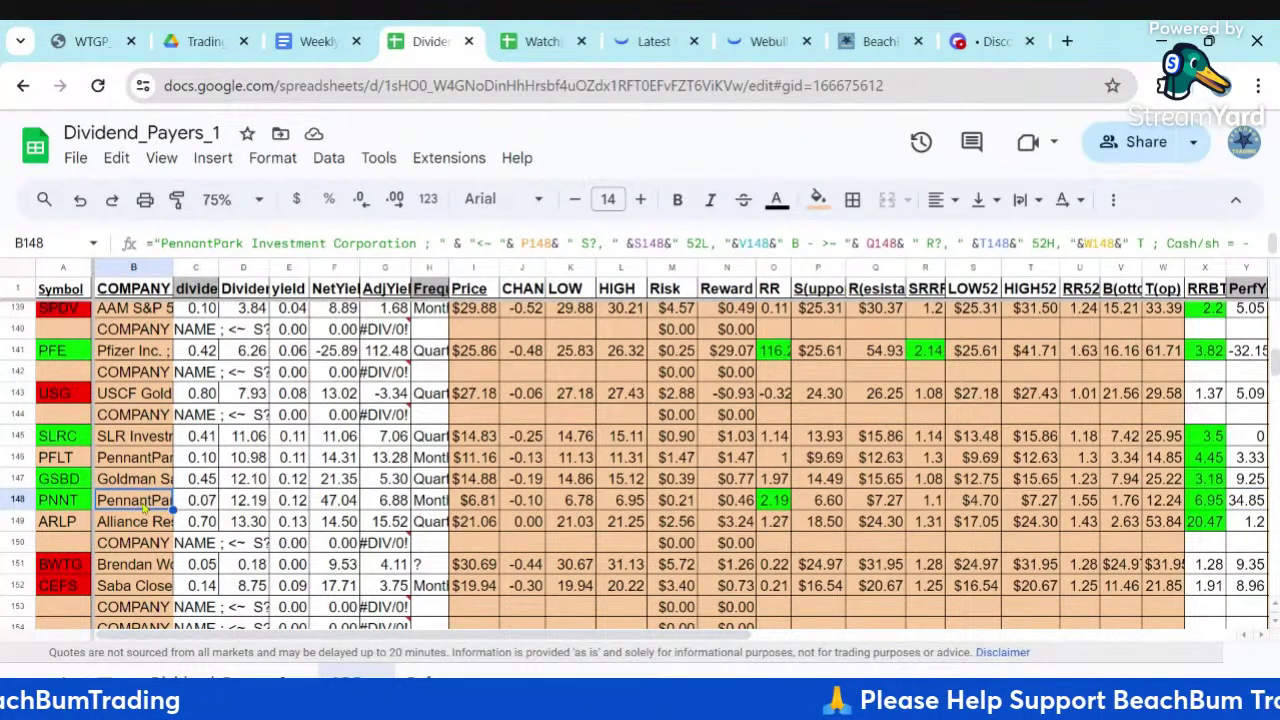
{"action": "left_click", "coordinate": [1243, 507]}
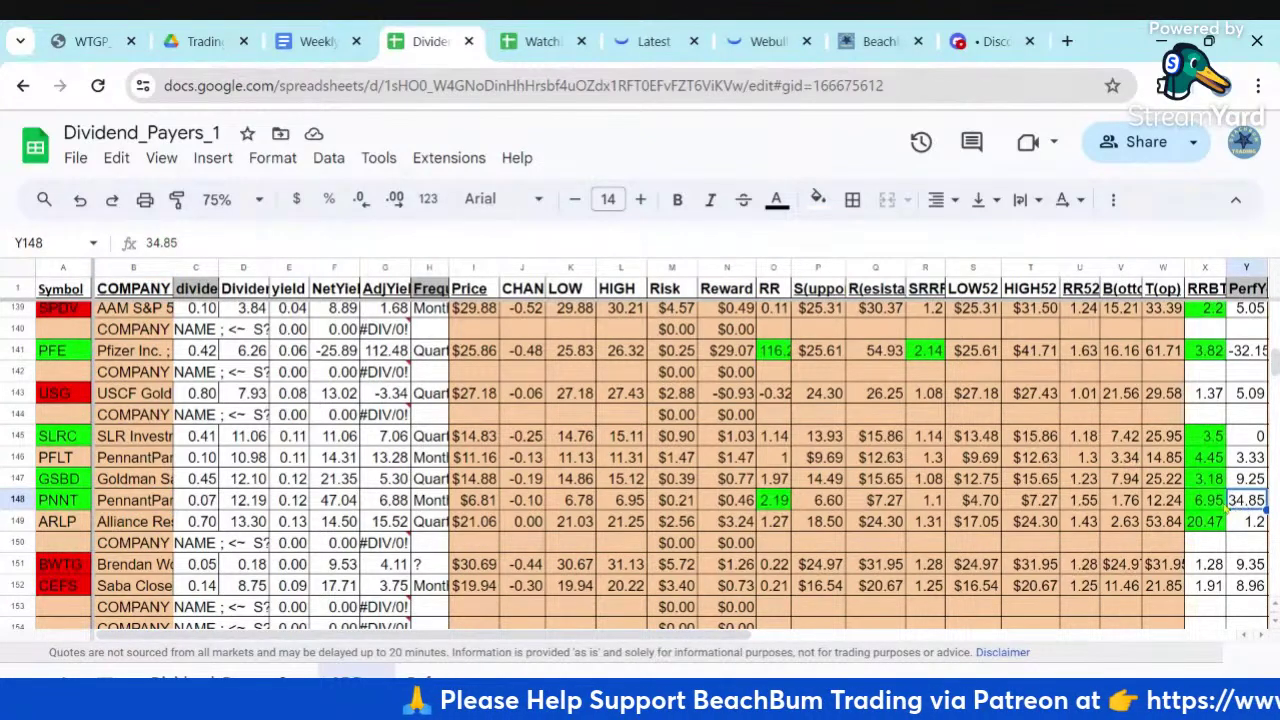
{"action": "left_click", "coordinate": [1252, 483]}
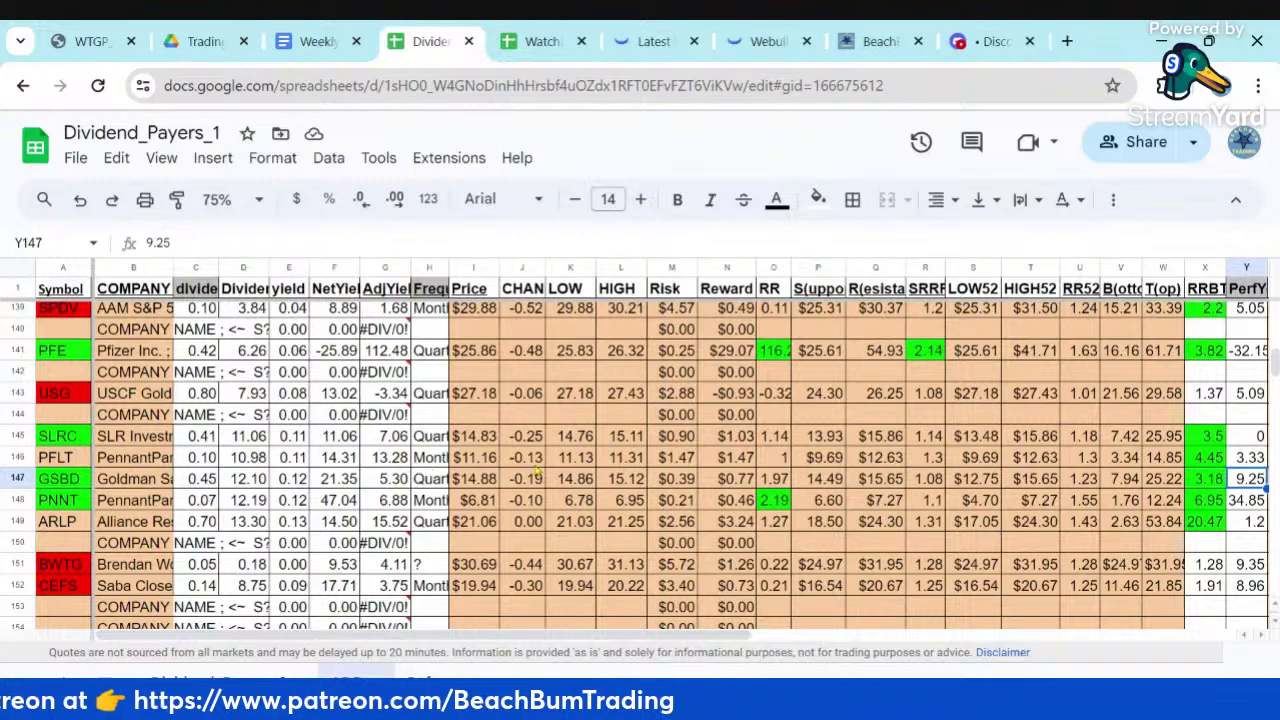
Open the Finviz page linked in the SLRC row's notes and read through to the company's business description
{"action": "left_click", "coordinate": [1203, 439]}
{"action": "key", "text": "Right"}
{"action": "key", "text": "Right"}
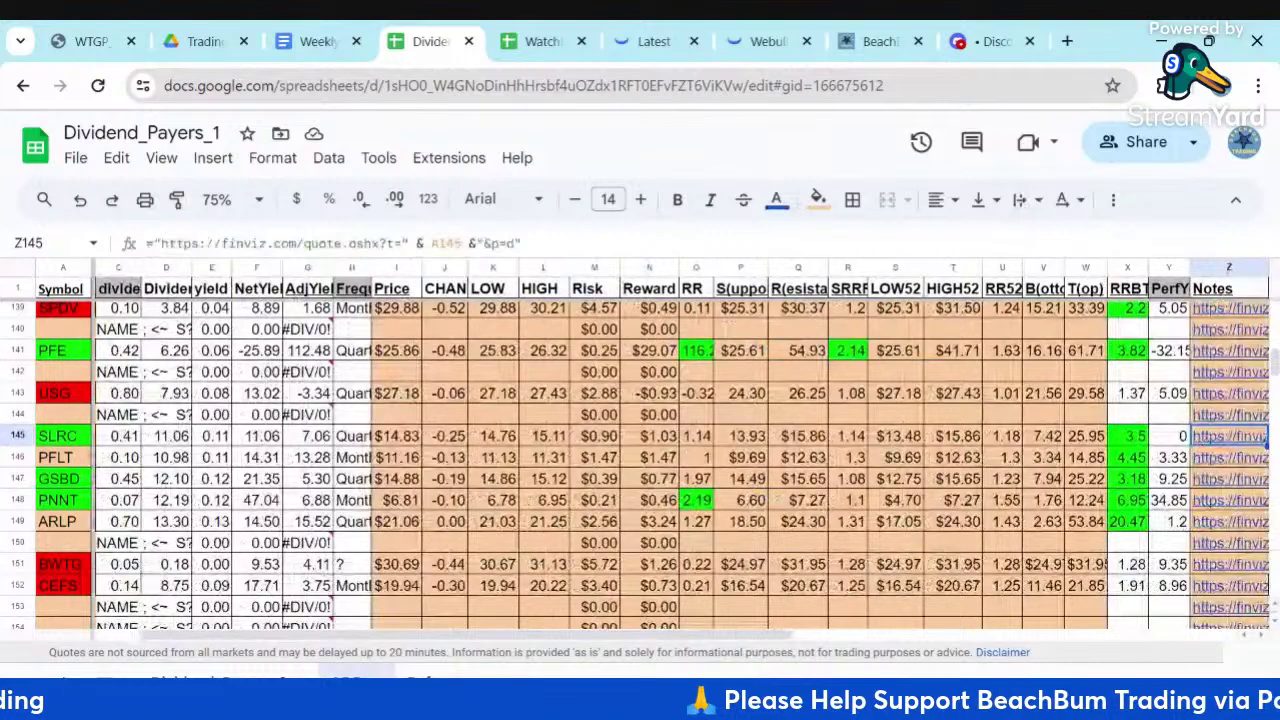
{"action": "mouse_move", "coordinate": [1213, 445]}
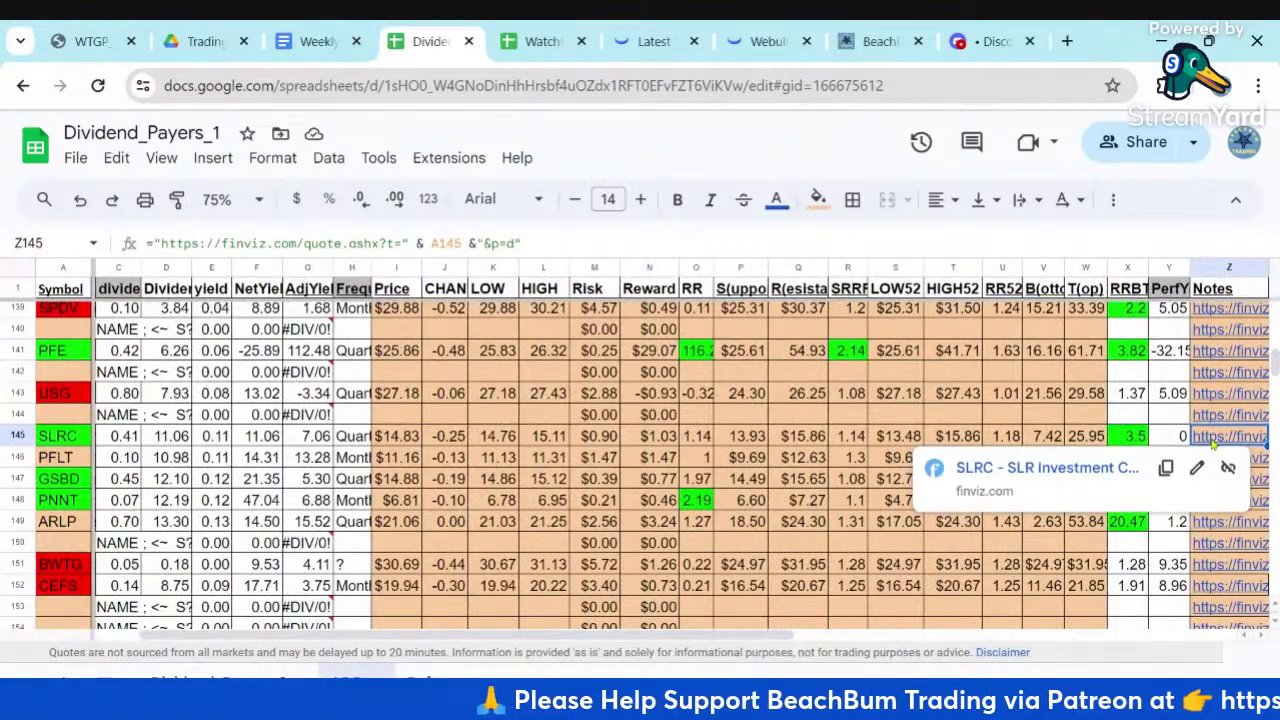
{"action": "left_click", "coordinate": [1062, 468]}
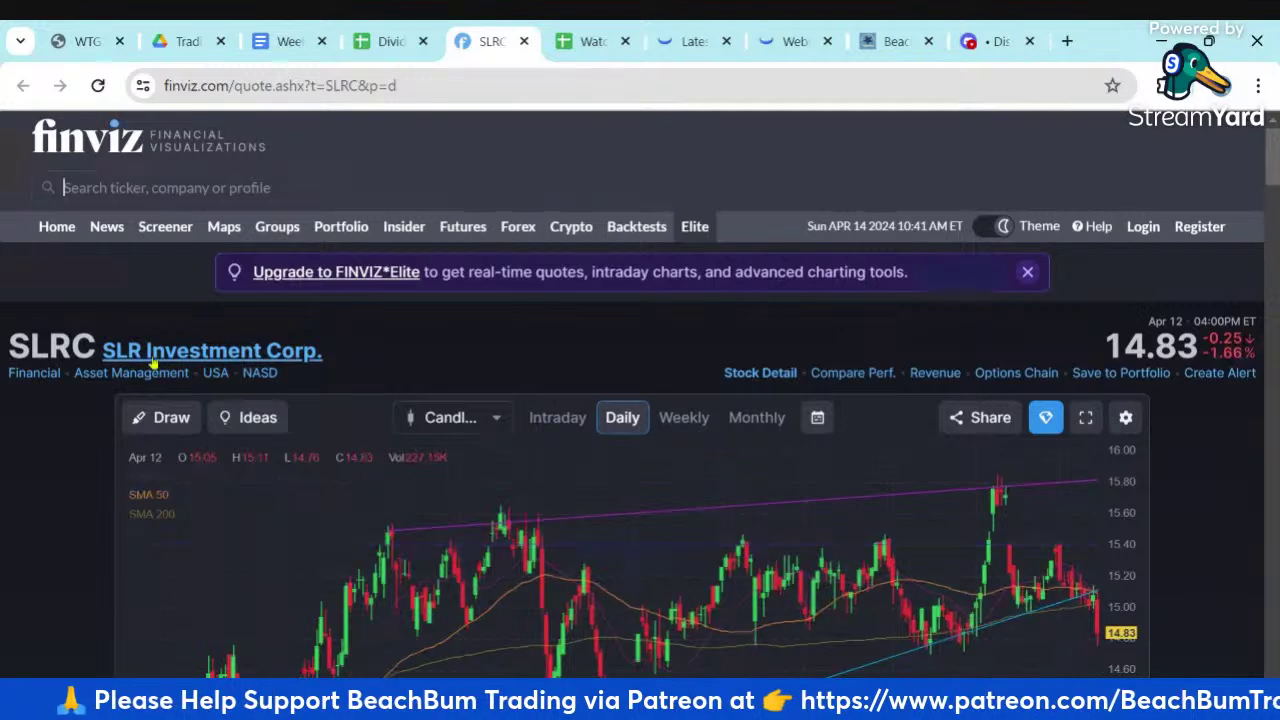
{"action": "scroll", "coordinate": [1248, 487], "scroll_direction": "down", "scroll_amount": 2}
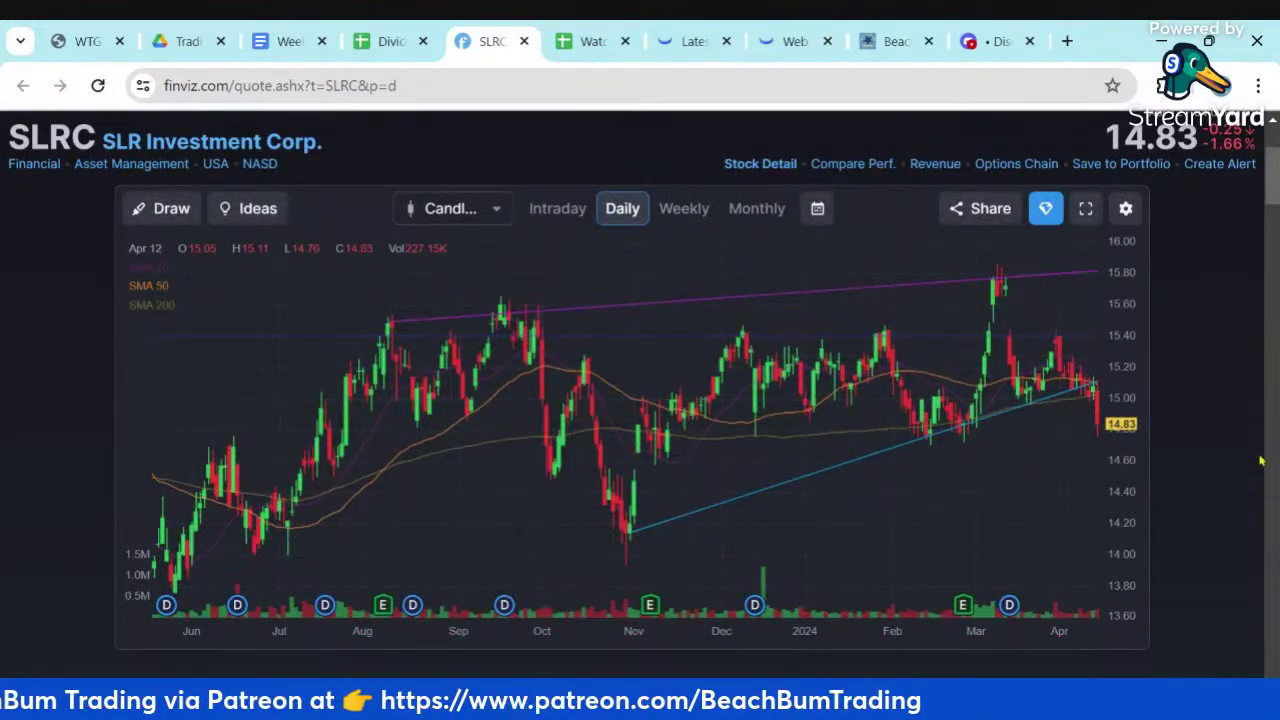
{"action": "scroll", "coordinate": [1237, 560], "scroll_direction": "down", "scroll_amount": 1}
{"action": "scroll", "coordinate": [1237, 560], "scroll_direction": "down", "scroll_amount": 4}
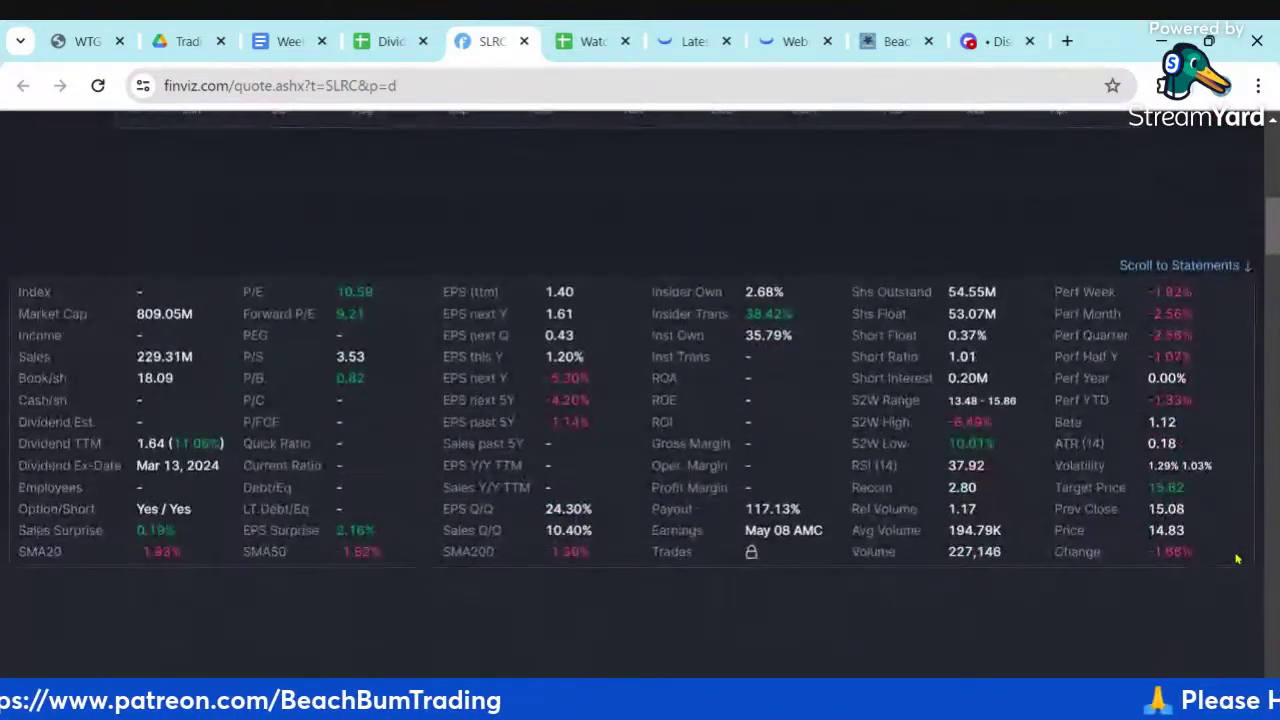
{"action": "scroll", "coordinate": [1237, 560], "scroll_direction": "down", "scroll_amount": 5}
{"action": "scroll", "coordinate": [1237, 559], "scroll_direction": "down", "scroll_amount": 15}
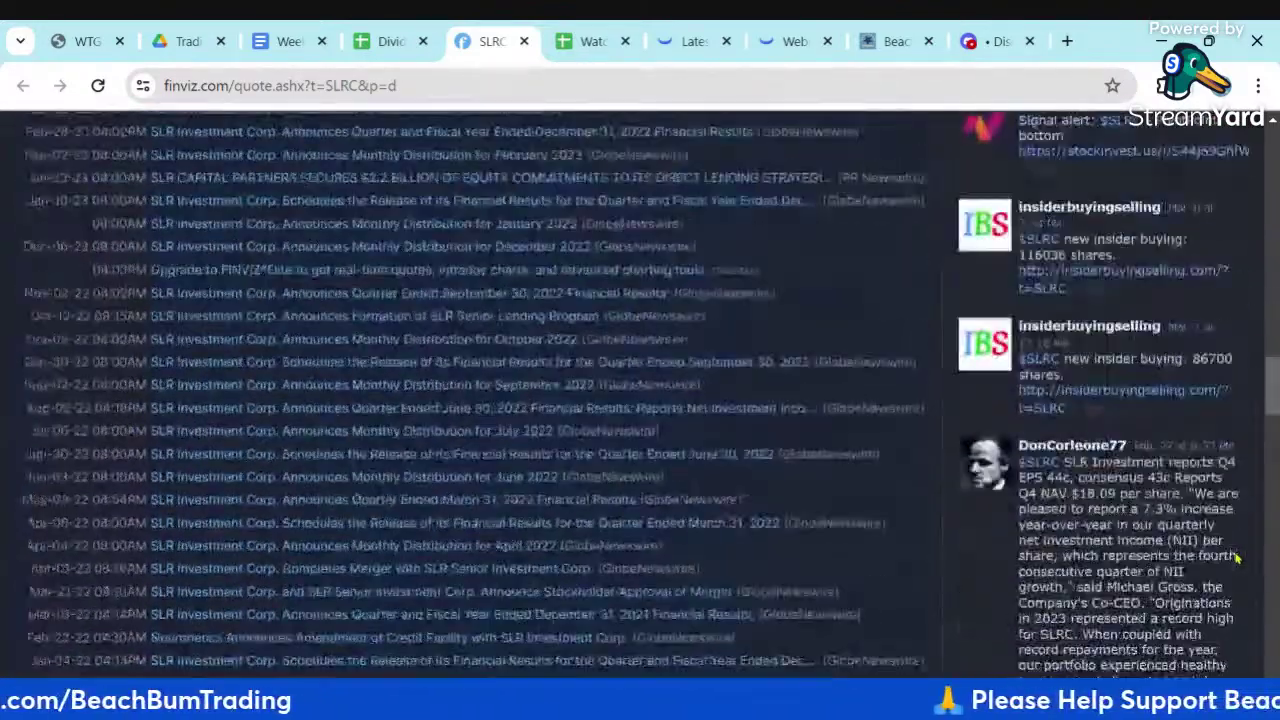
{"action": "scroll", "coordinate": [1237, 559], "scroll_direction": "down", "scroll_amount": 1}
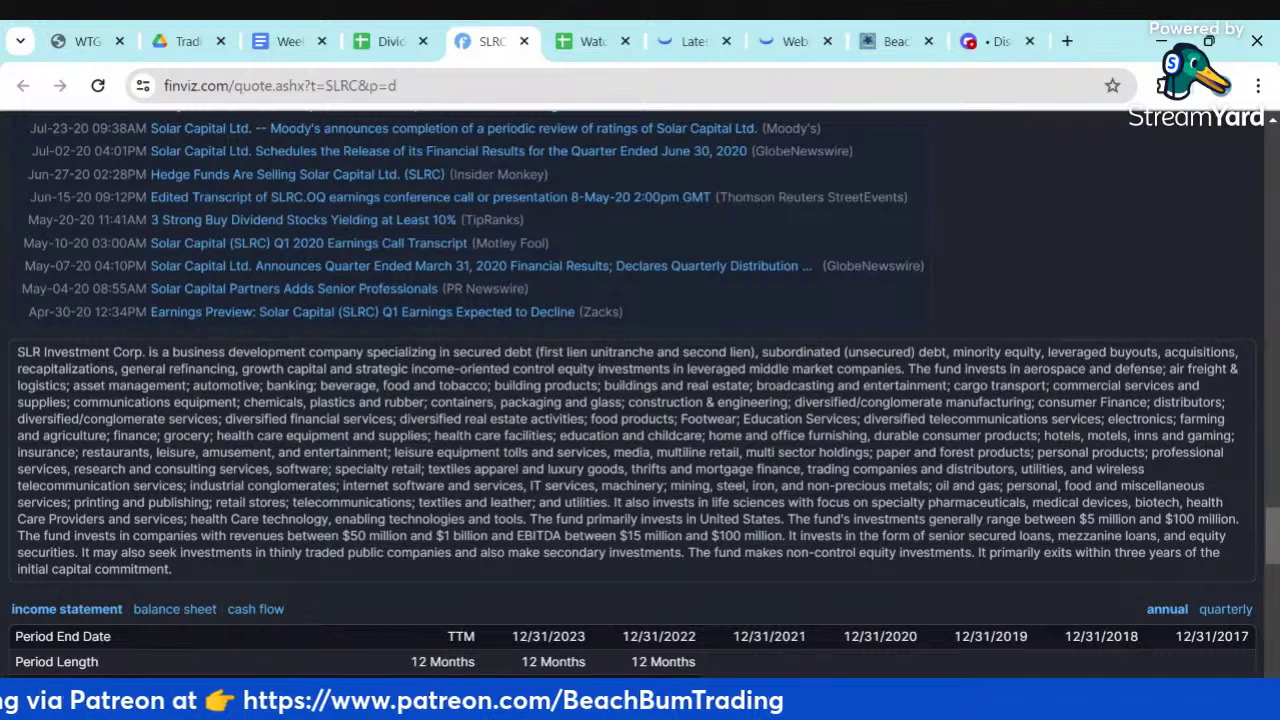
Look over the daily SLRC price chart again, and close the SLRC page to return to the Dividend_Payers_1 sheet
{"action": "scroll", "coordinate": [640, 400], "scroll_direction": "up", "scroll_amount": 15}
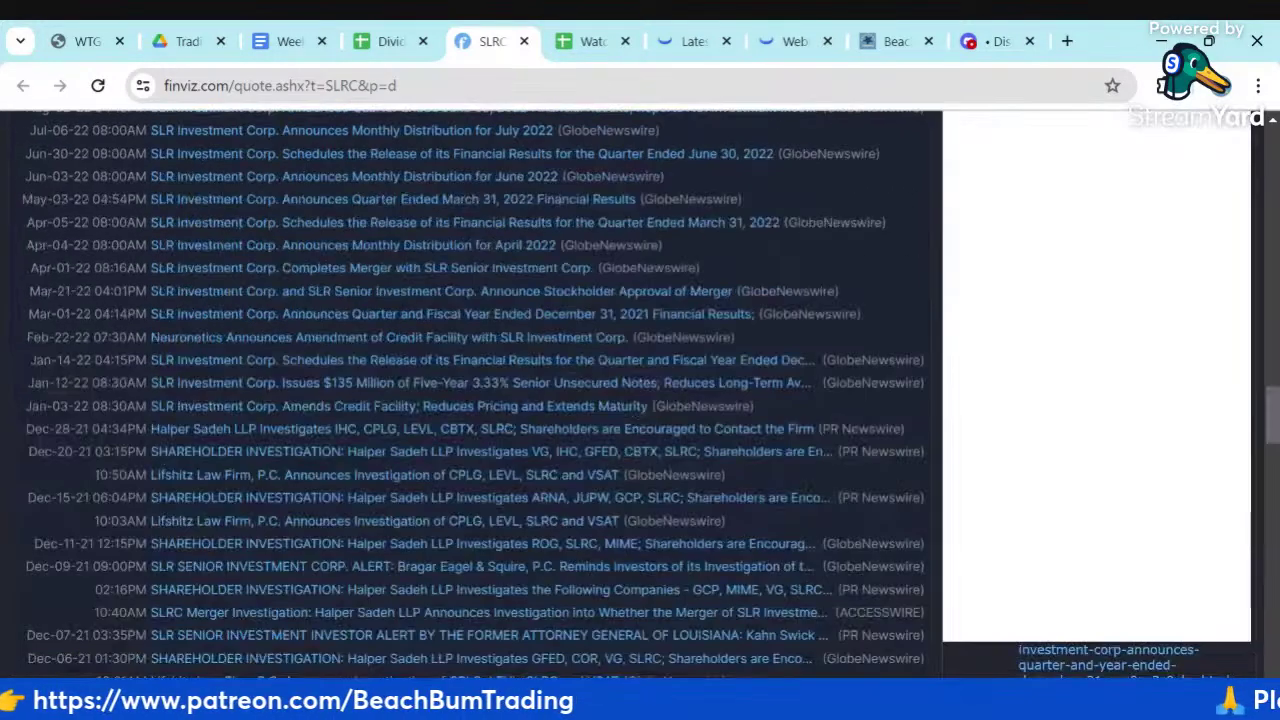
{"action": "scroll", "coordinate": [1104, 359], "scroll_direction": "down", "scroll_amount": 2}
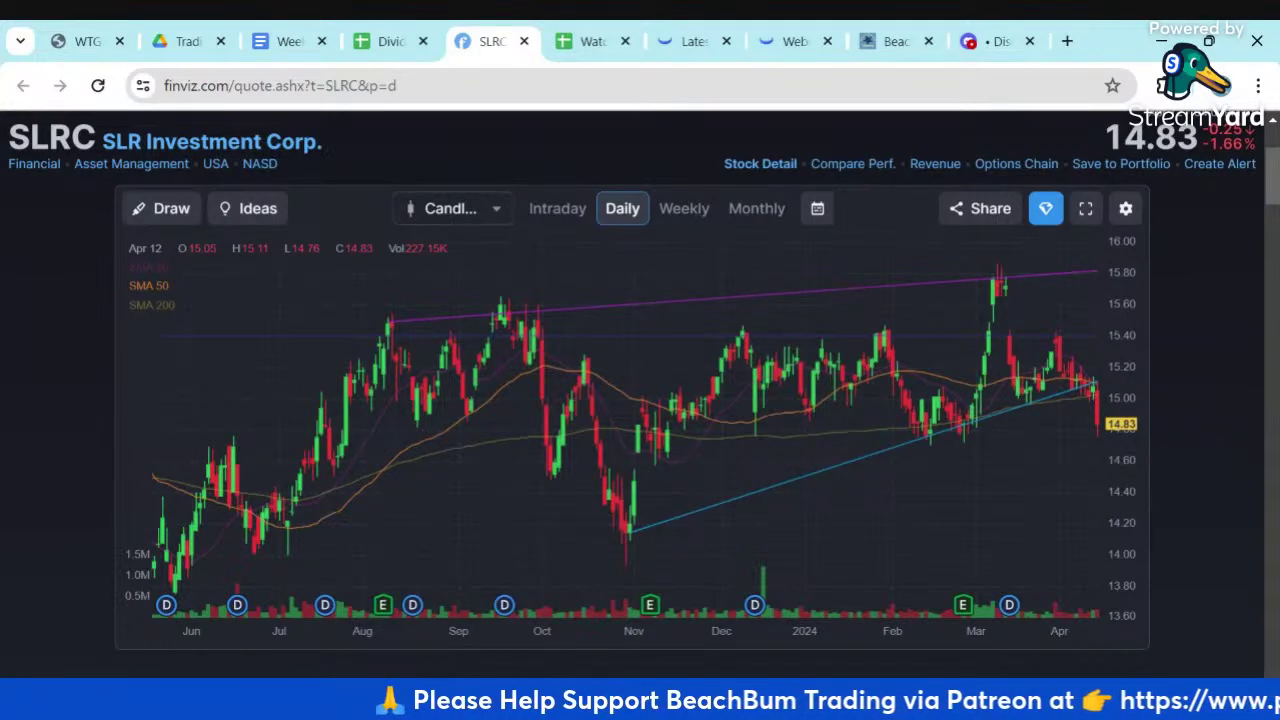
{"action": "scroll", "coordinate": [1214, 419], "scroll_direction": "up", "scroll_amount": 1}
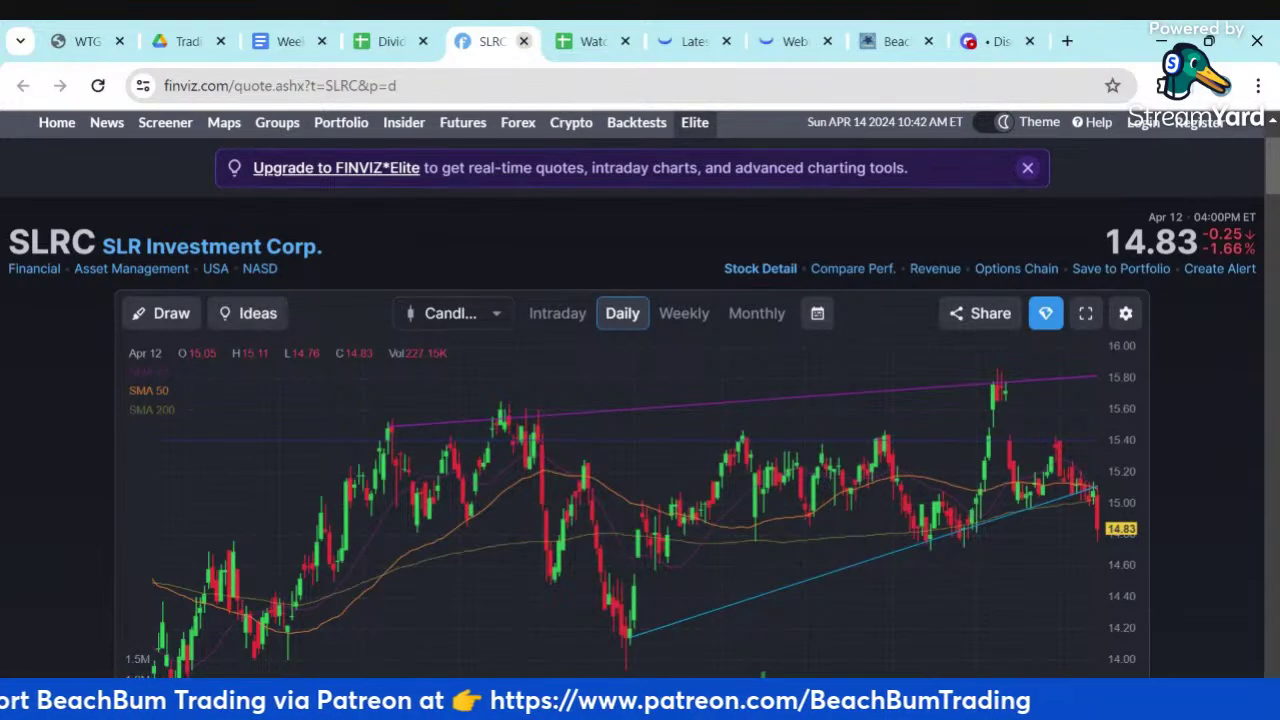
{"action": "left_click", "coordinate": [523, 42]}
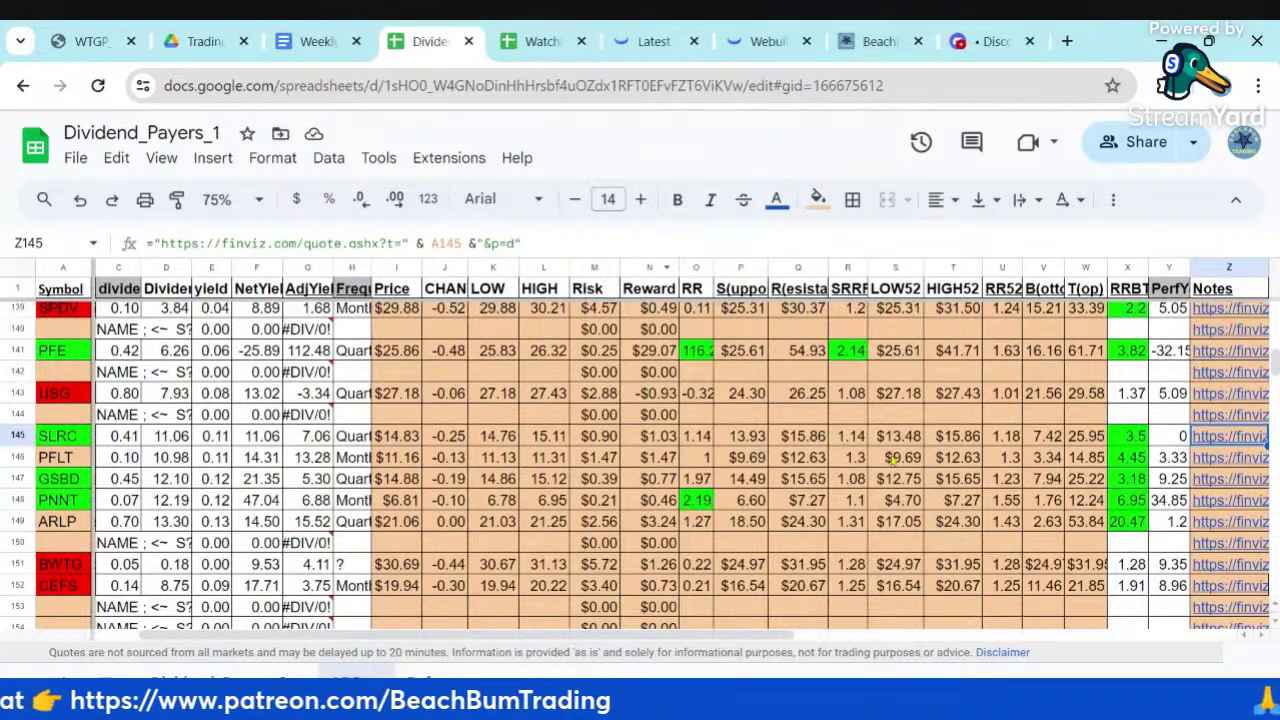
Open the Finviz page linked in the PFLT row, review its chart and company description, and close the page
{"action": "mouse_move", "coordinate": [1205, 457]}
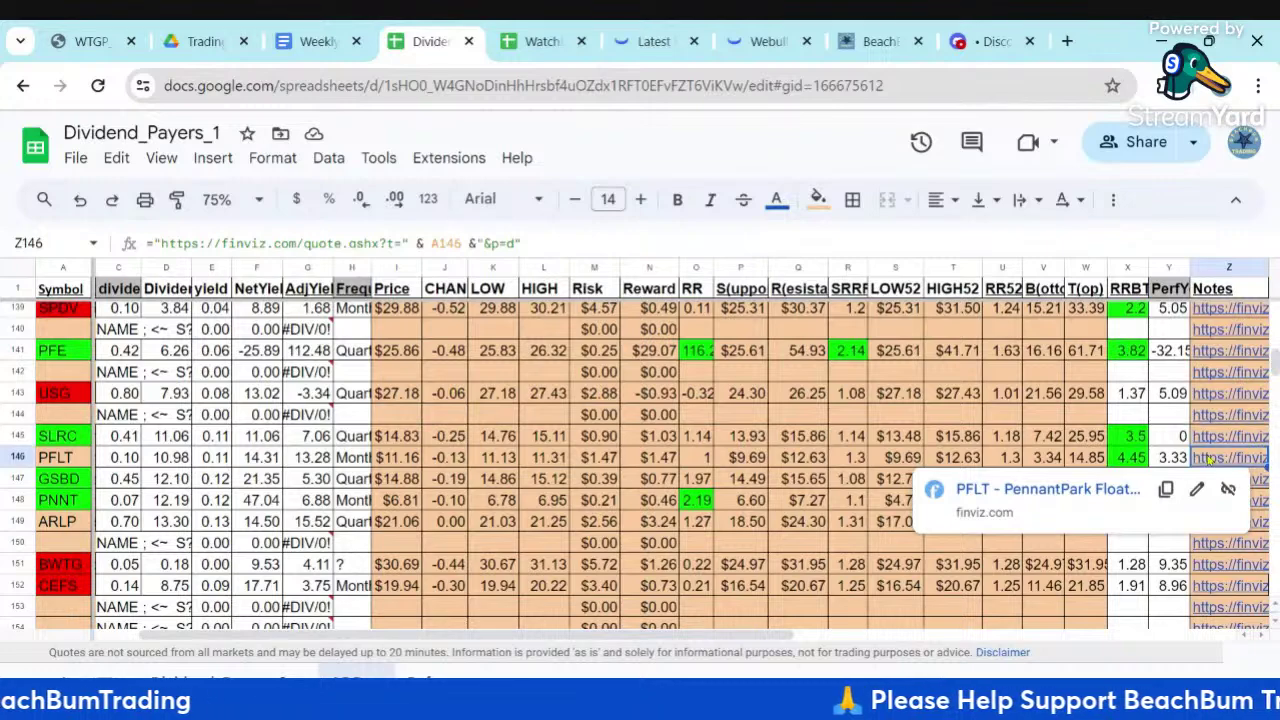
{"action": "left_click", "coordinate": [1047, 490]}
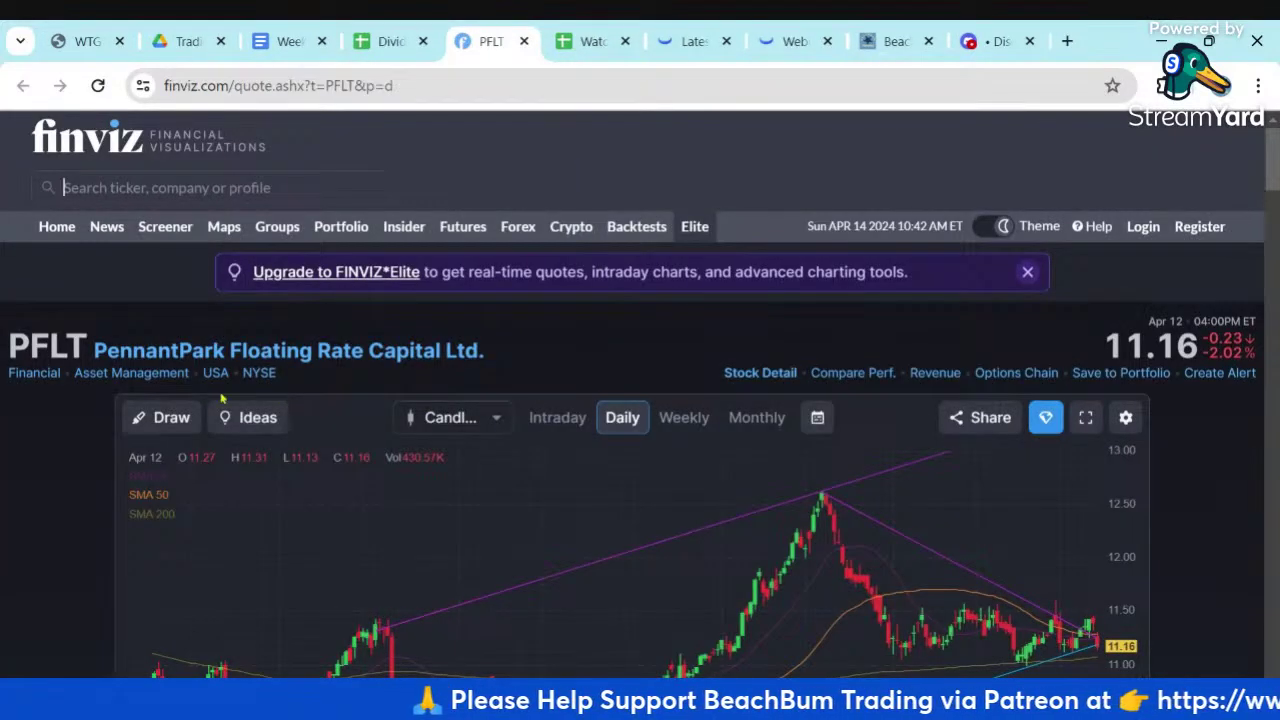
{"action": "scroll", "coordinate": [33, 435], "scroll_direction": "down", "scroll_amount": 2}
{"action": "scroll", "coordinate": [33, 435], "scroll_direction": "down", "scroll_amount": 1}
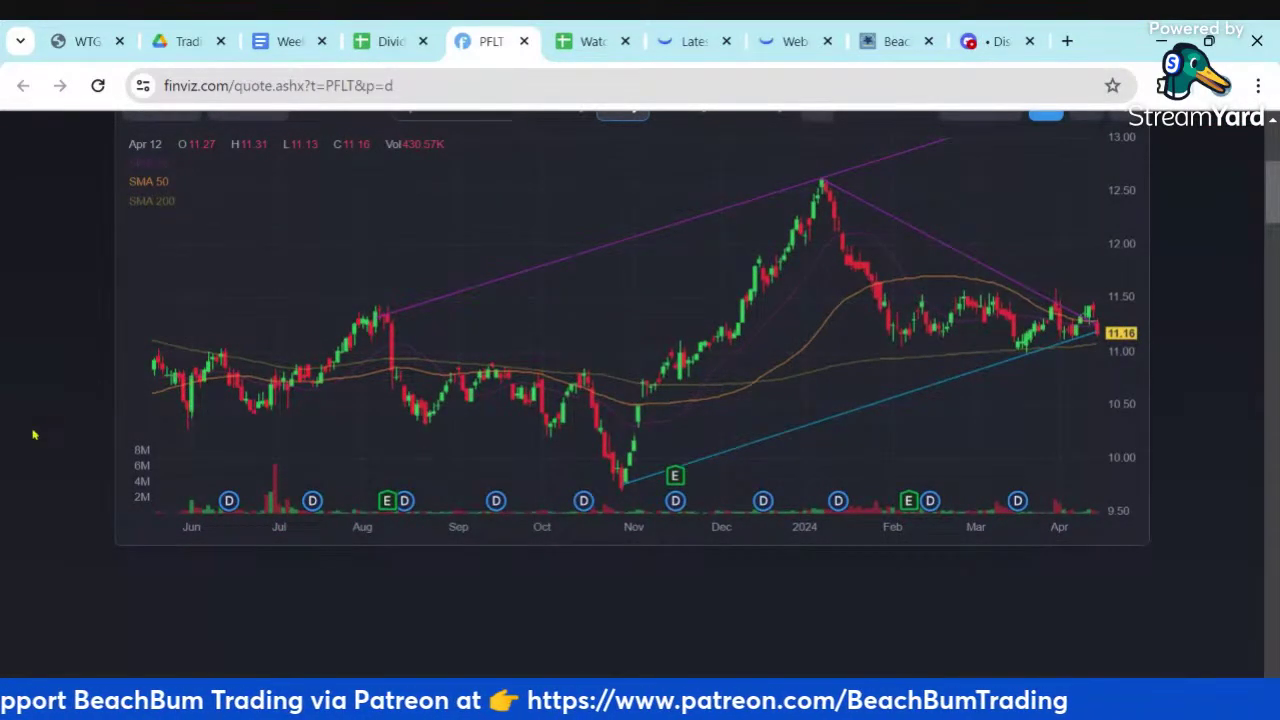
{"action": "scroll", "coordinate": [33, 435], "scroll_direction": "down", "scroll_amount": 10}
{"action": "scroll", "coordinate": [33, 435], "scroll_direction": "up", "scroll_amount": 4}
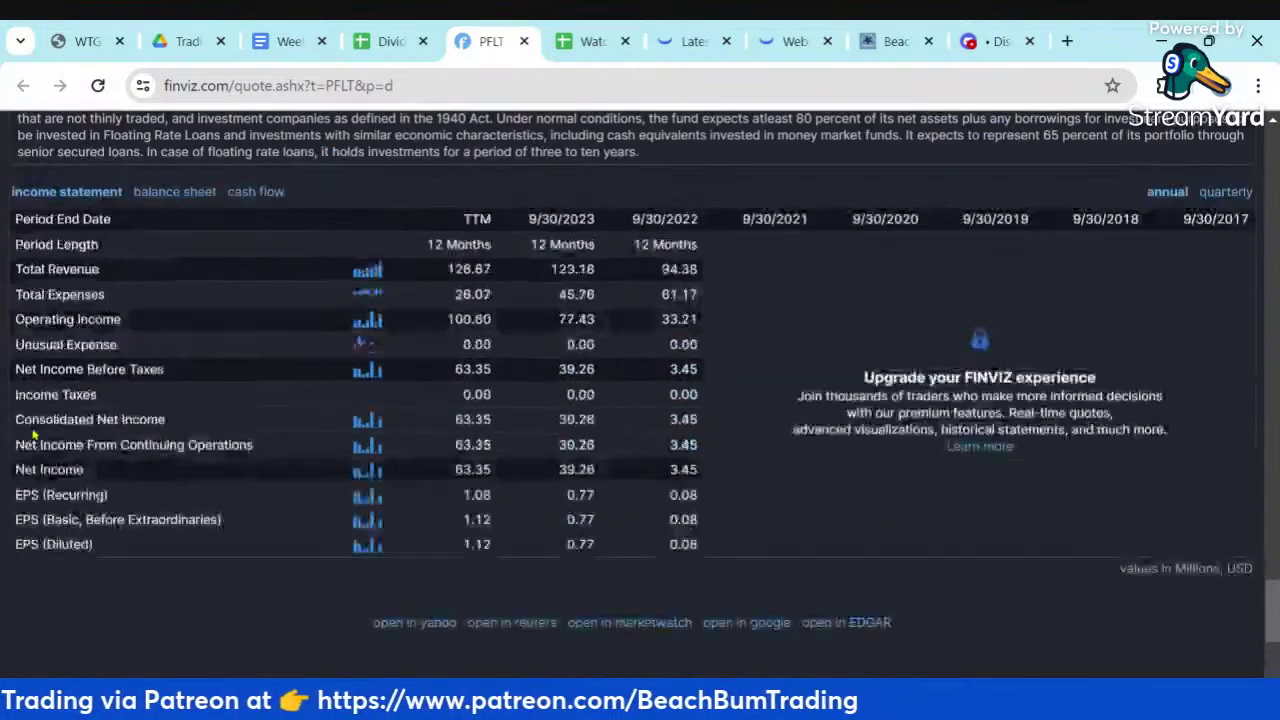
{"action": "scroll", "coordinate": [33, 435], "scroll_direction": "up", "scroll_amount": 3}
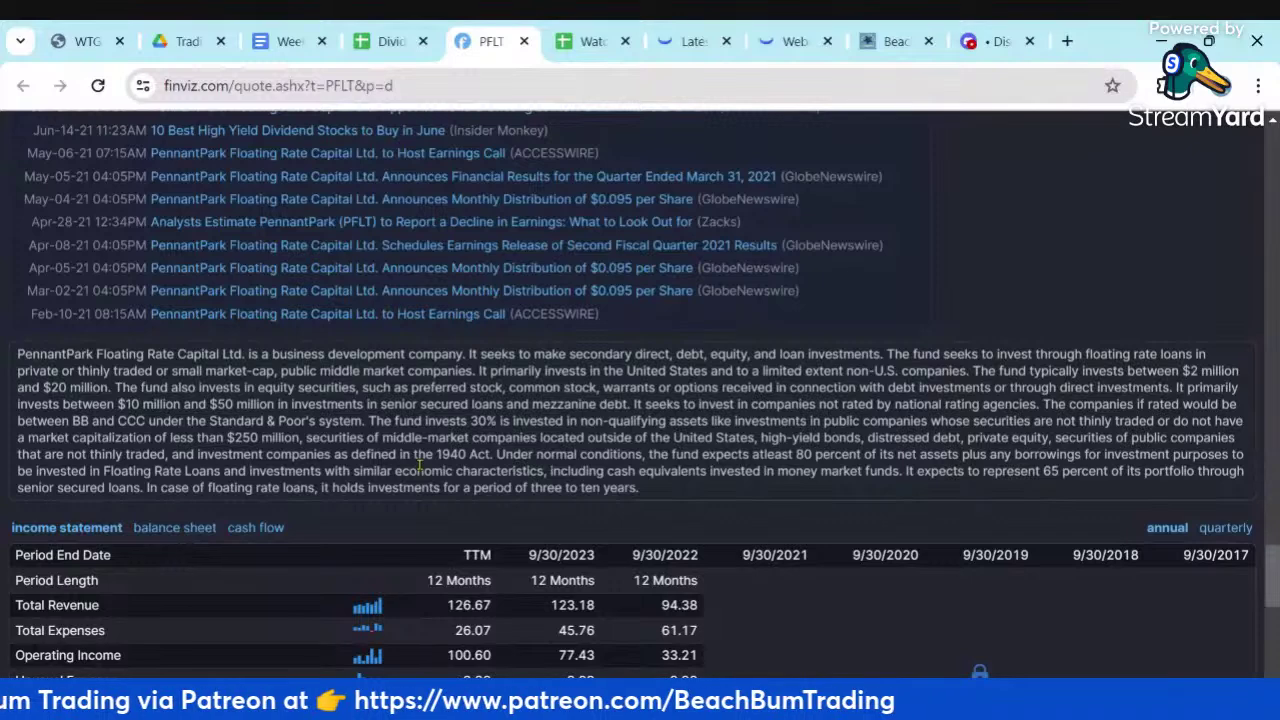
{"action": "key", "text": "Home"}
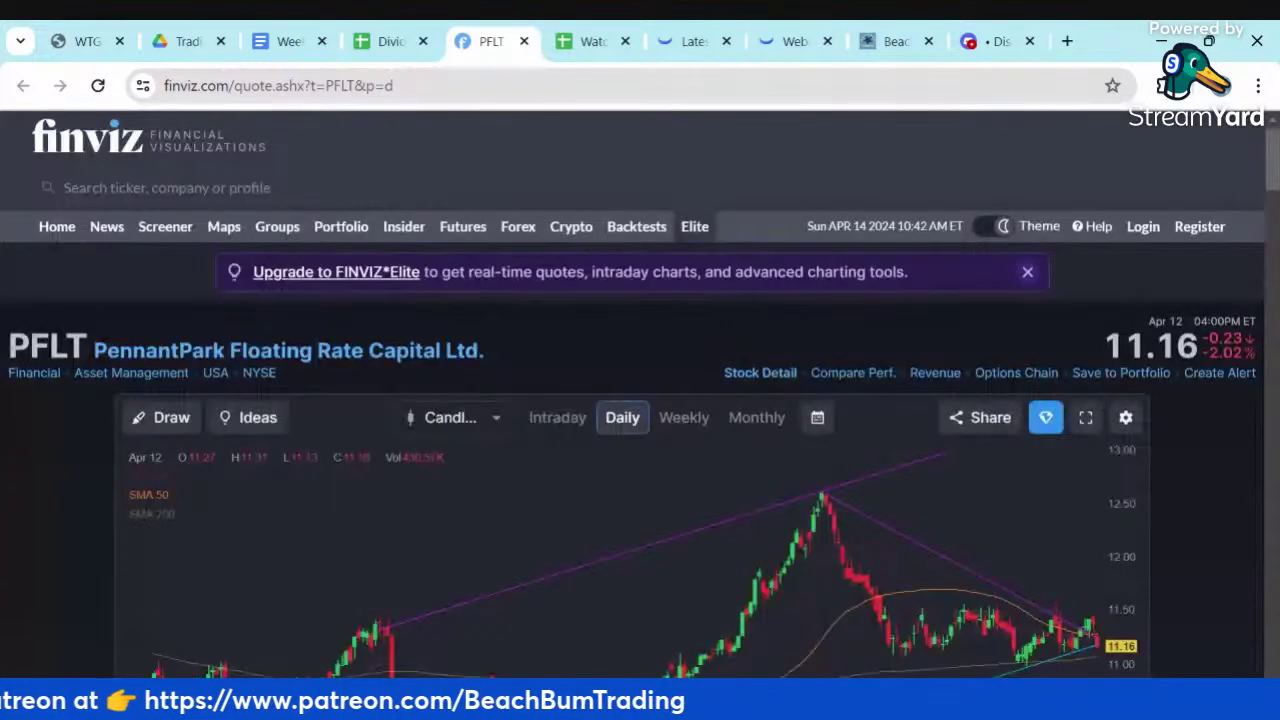
{"action": "left_click", "coordinate": [523, 41]}
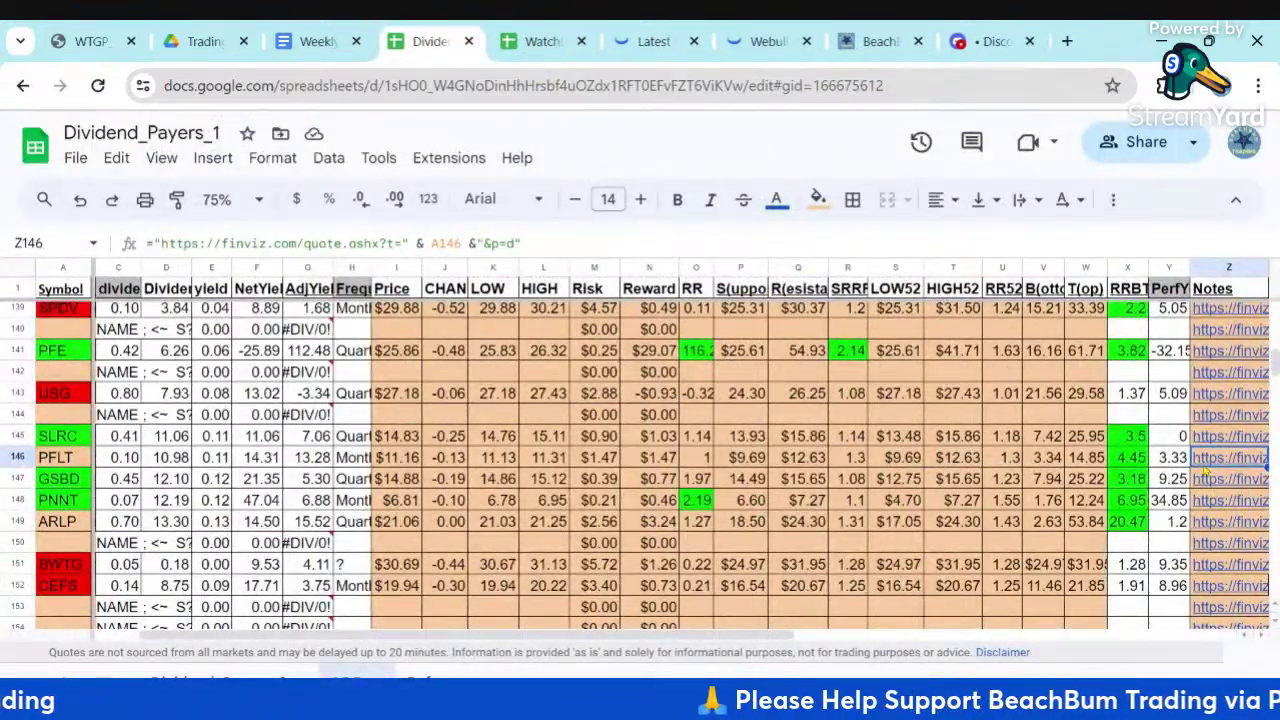
Open the Finviz page linked in the PNNT row, read its company description and income statement, and close the page
{"action": "mouse_move", "coordinate": [1207, 478]}
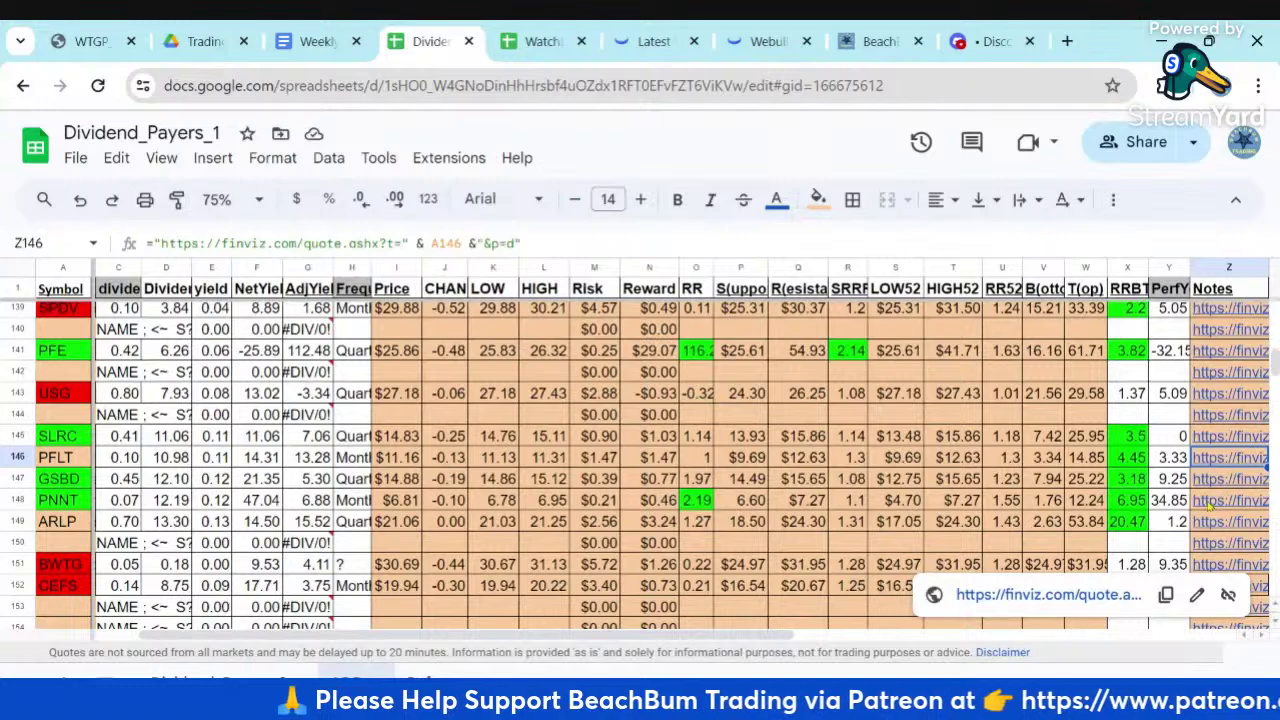
{"action": "left_click", "coordinate": [1210, 502]}
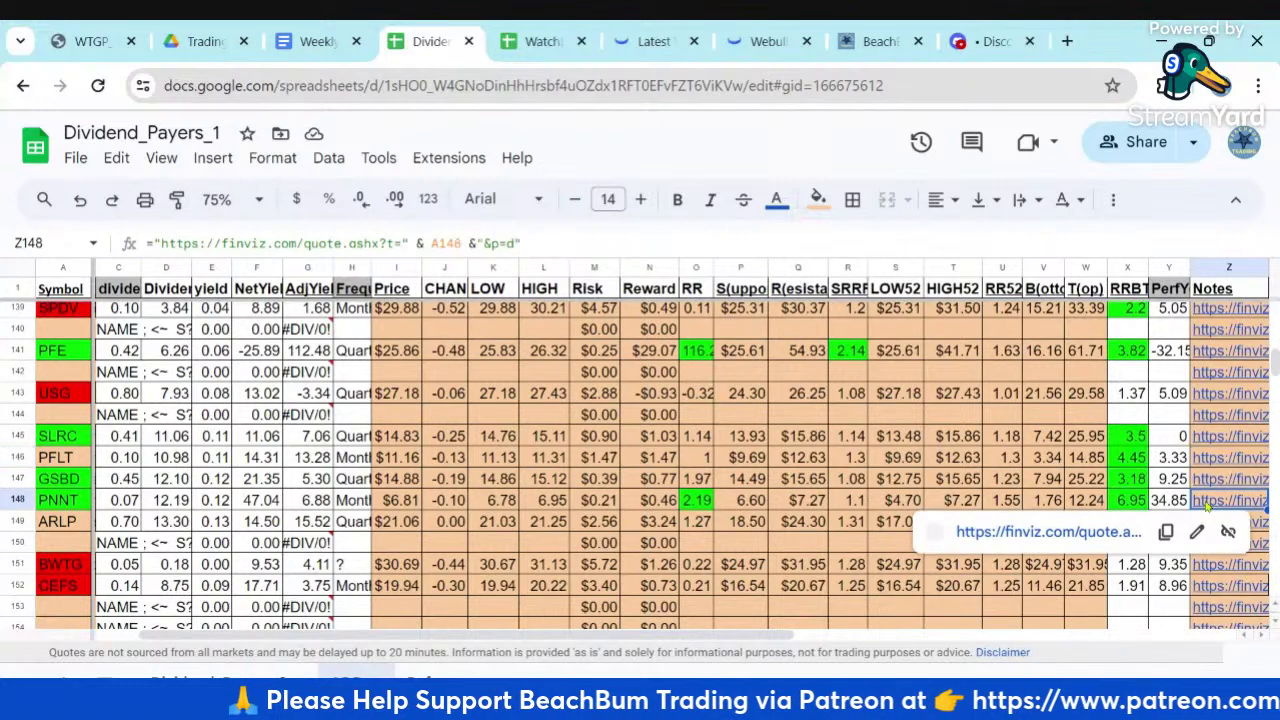
{"action": "left_click", "coordinate": [1076, 532]}
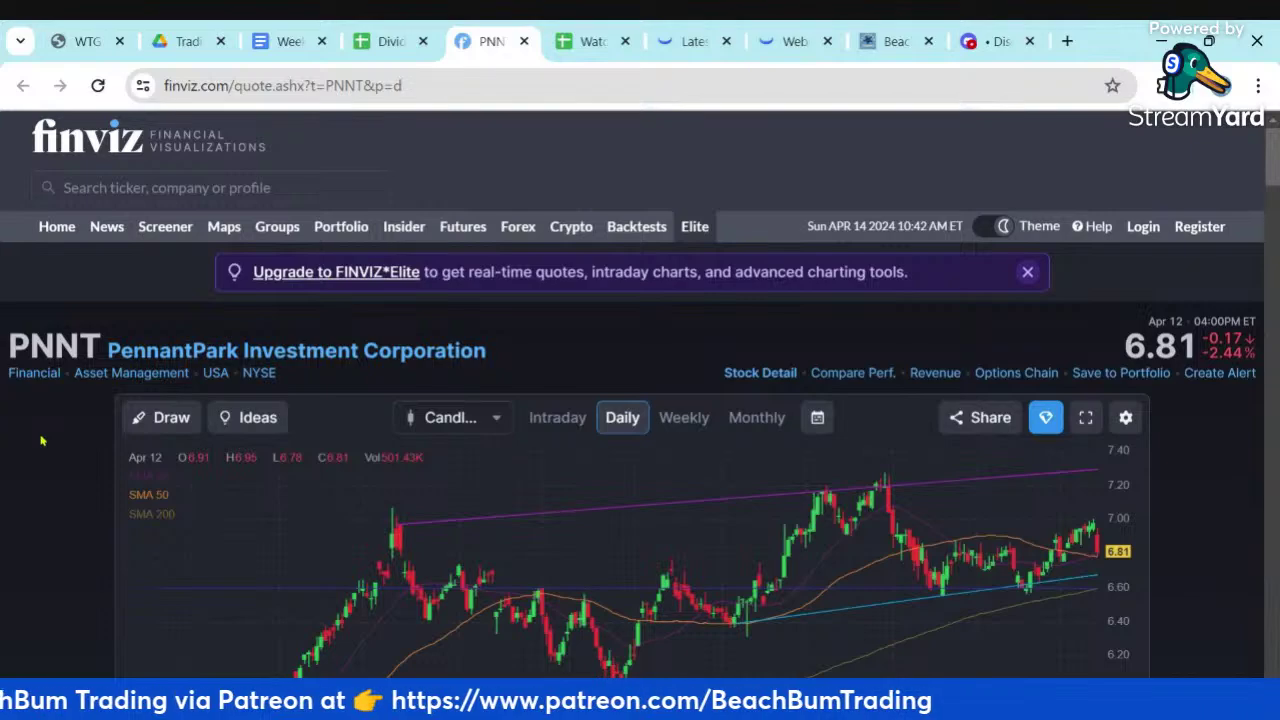
{"action": "scroll", "coordinate": [640, 390], "scroll_direction": "down", "scroll_amount": 15}
{"action": "scroll", "coordinate": [640, 390], "scroll_direction": "up", "scroll_amount": 10}
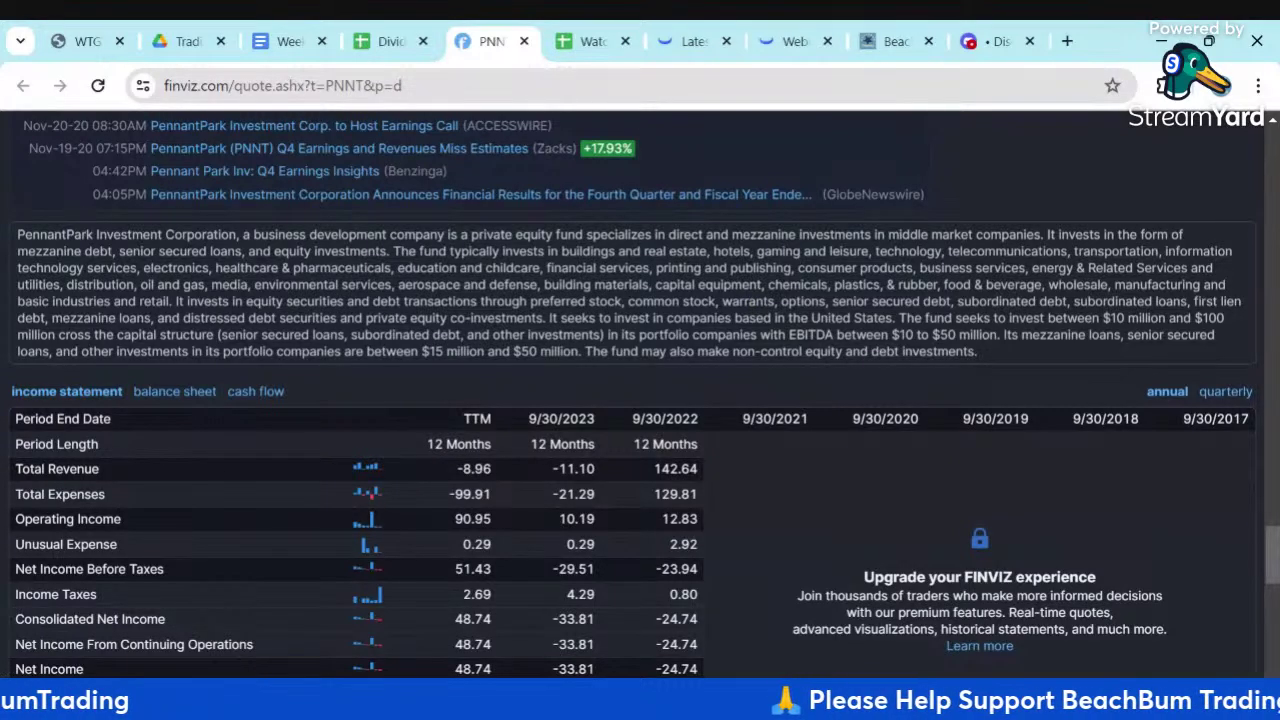
{"action": "scroll", "coordinate": [640, 400], "scroll_direction": "up", "scroll_amount": 15}
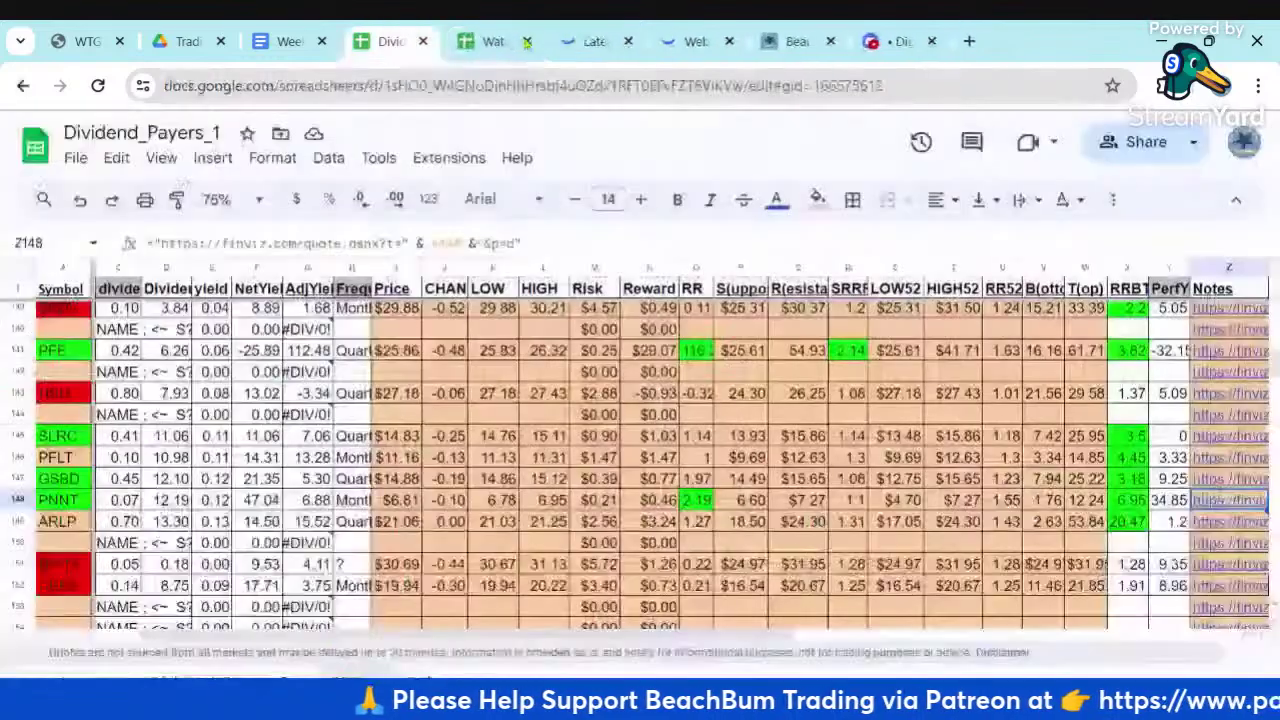
{"action": "left_click", "coordinate": [524, 41]}
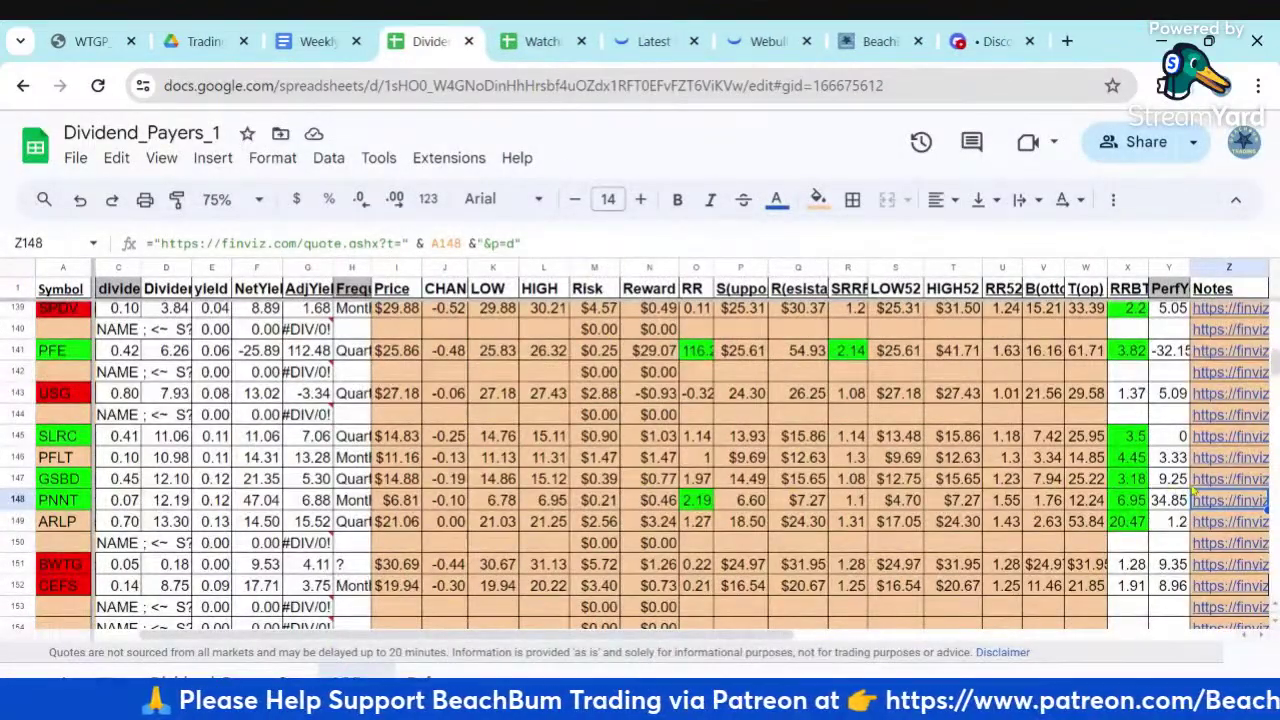
Open the Finviz page linked in the GSBD row, review its chart, company description and income statement, and close the page
{"action": "mouse_move", "coordinate": [1204, 479]}
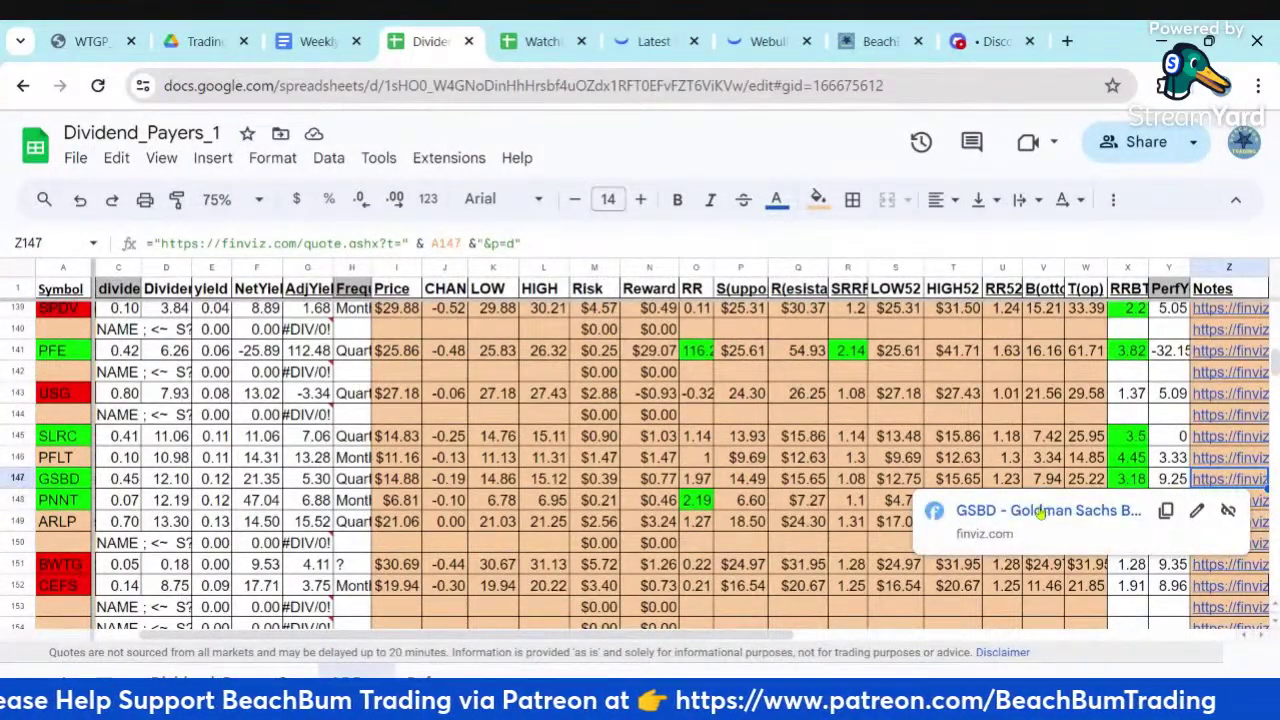
{"action": "left_click", "coordinate": [1040, 510]}
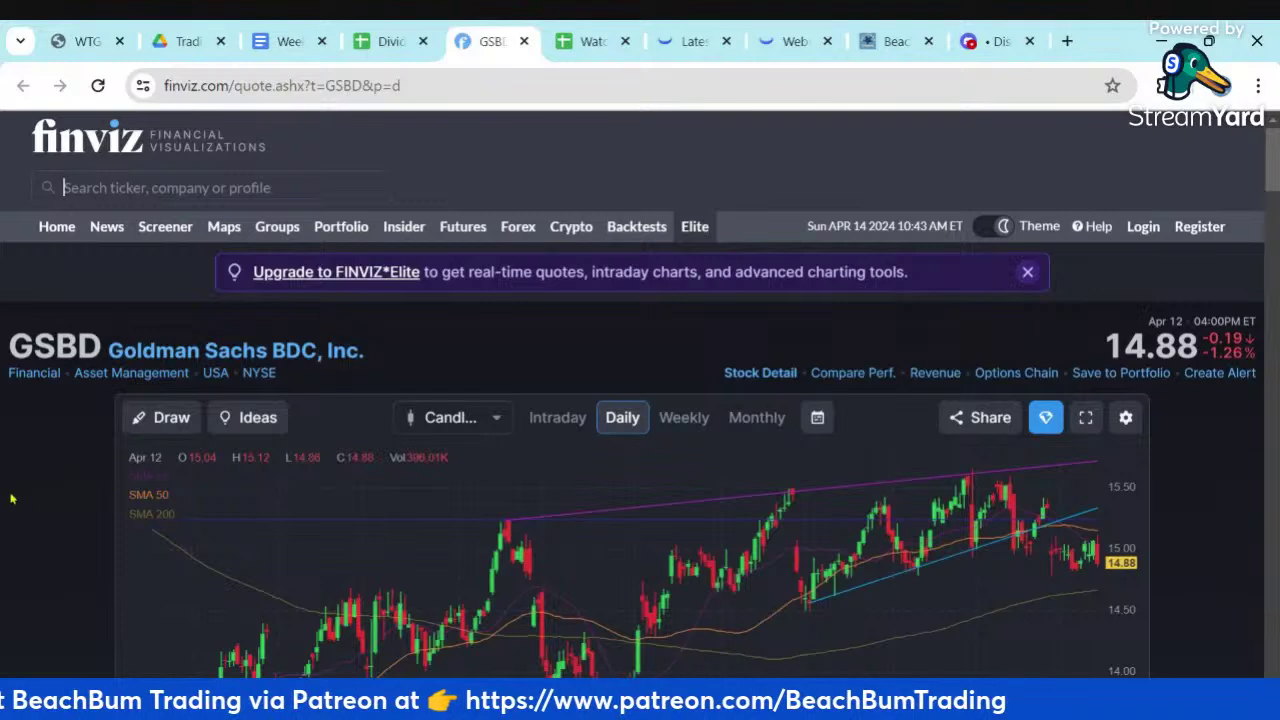
{"action": "scroll", "coordinate": [9, 496], "scroll_direction": "down", "scroll_amount": 1}
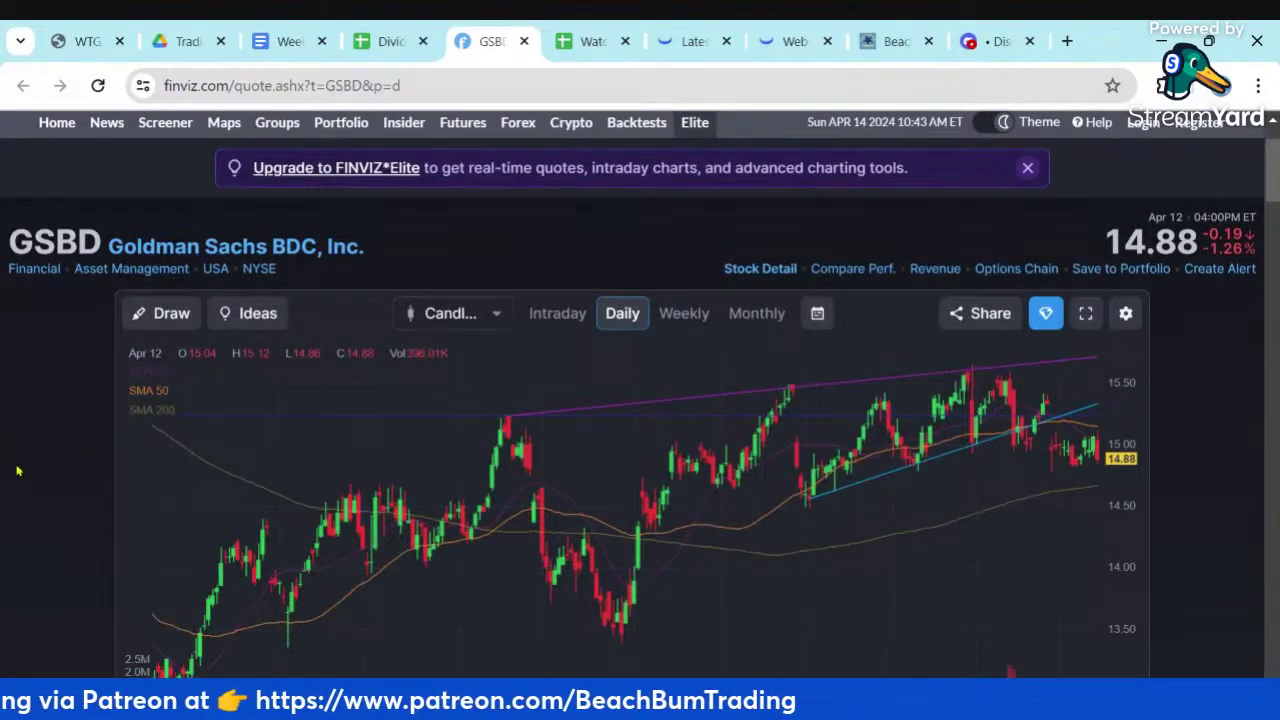
{"action": "scroll", "coordinate": [17, 470], "scroll_direction": "down", "scroll_amount": 15}
{"action": "scroll", "coordinate": [15, 466], "scroll_direction": "up", "scroll_amount": 5}
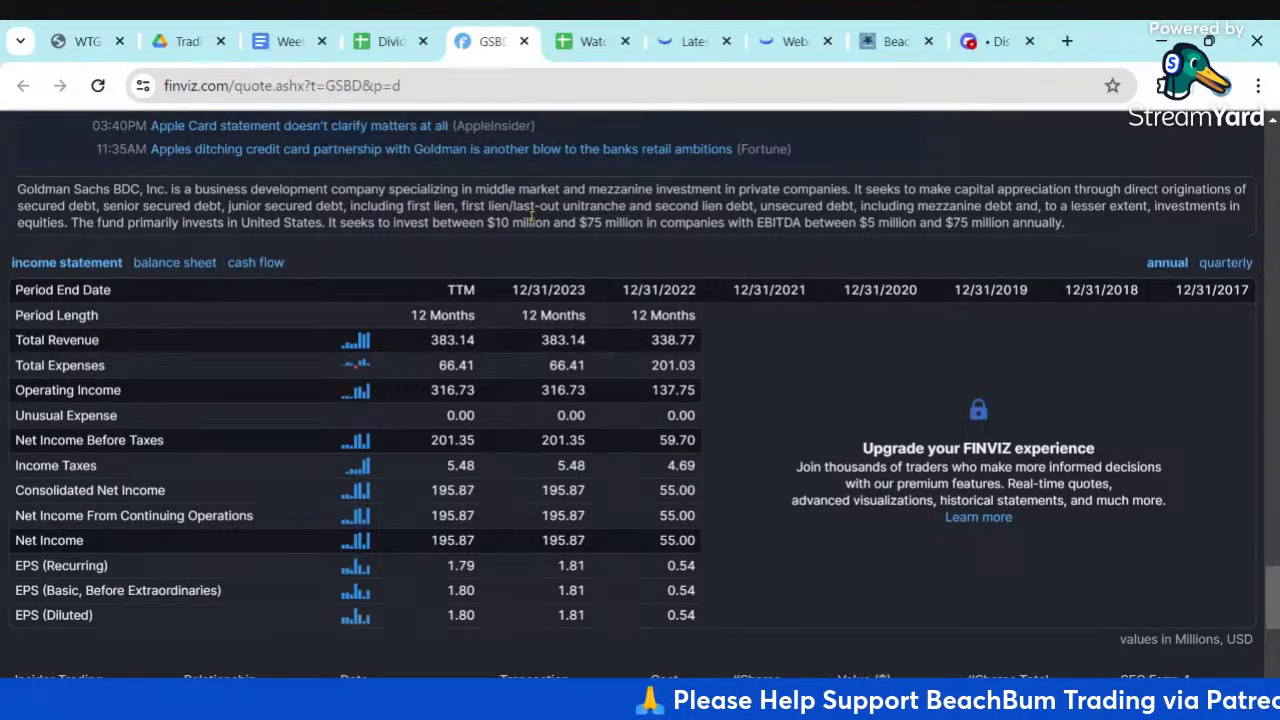
{"action": "scroll", "coordinate": [550, 200], "scroll_direction": "up", "scroll_amount": 10}
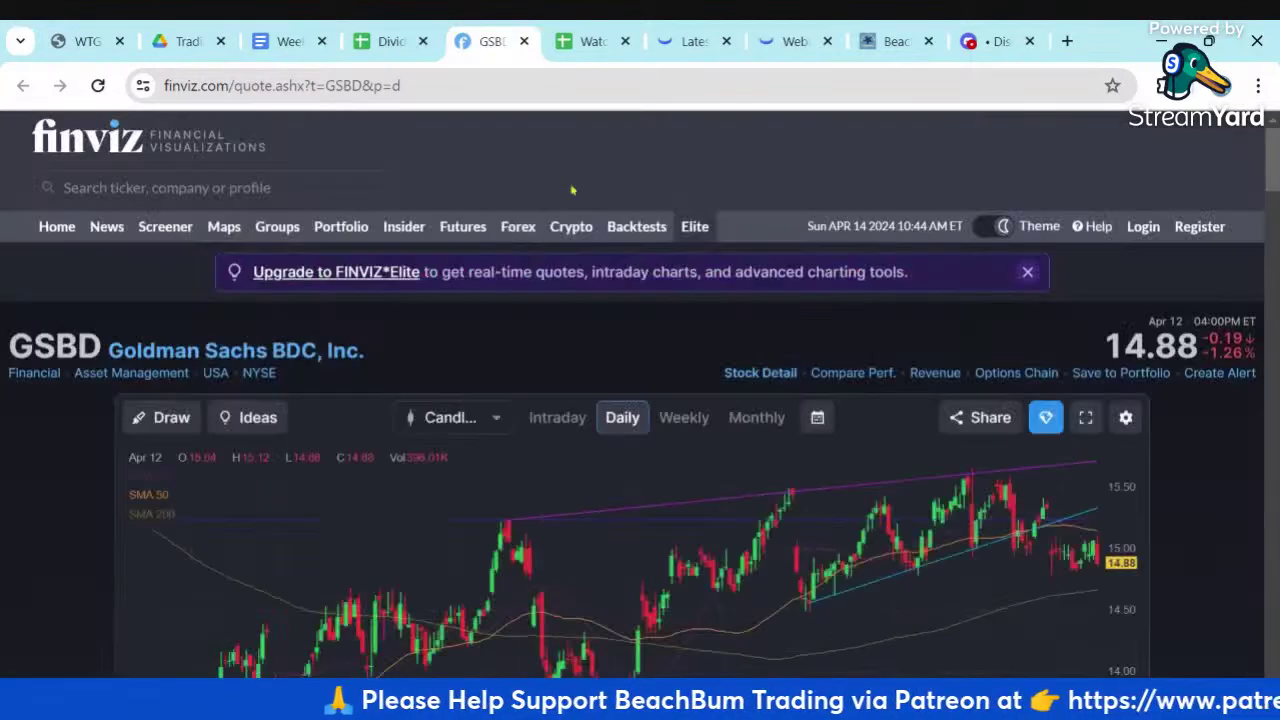
{"action": "left_click", "coordinate": [523, 41]}
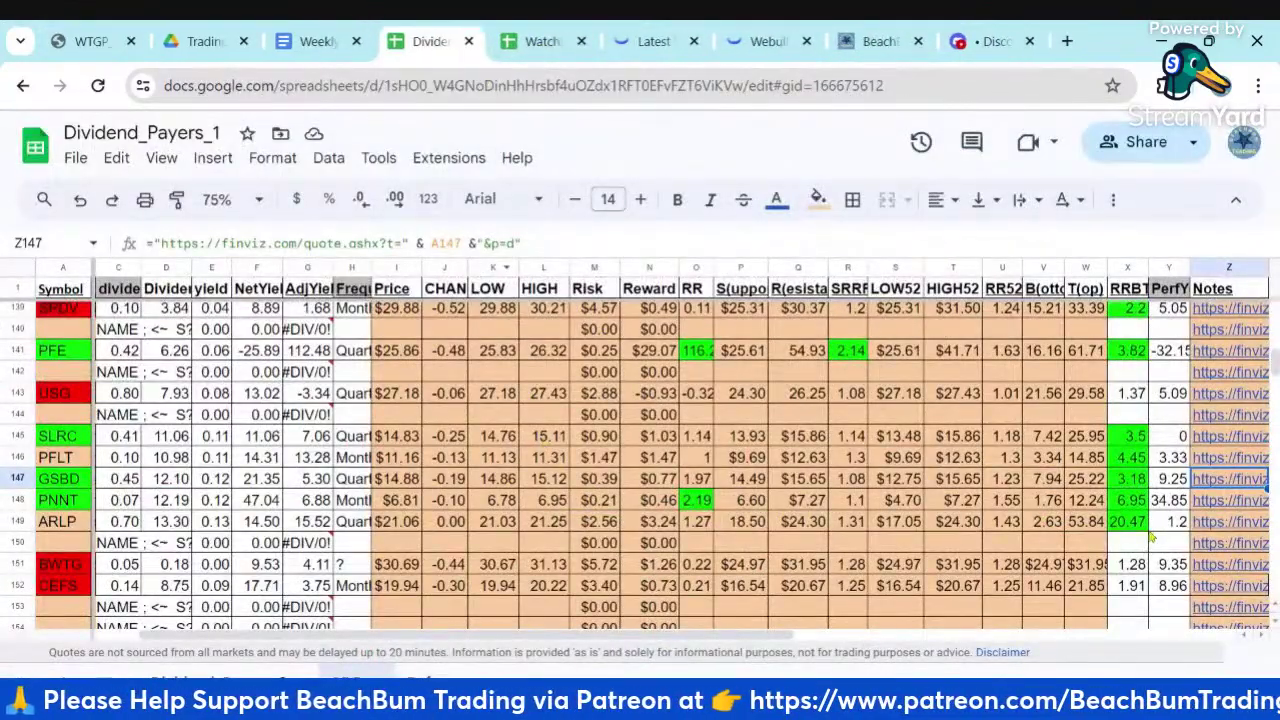
Open the Finviz page linked in the ARLP row, review its daily price chart, and return to the Dividend_Payers_1 sheet
{"action": "left_click", "coordinate": [1206, 522]}
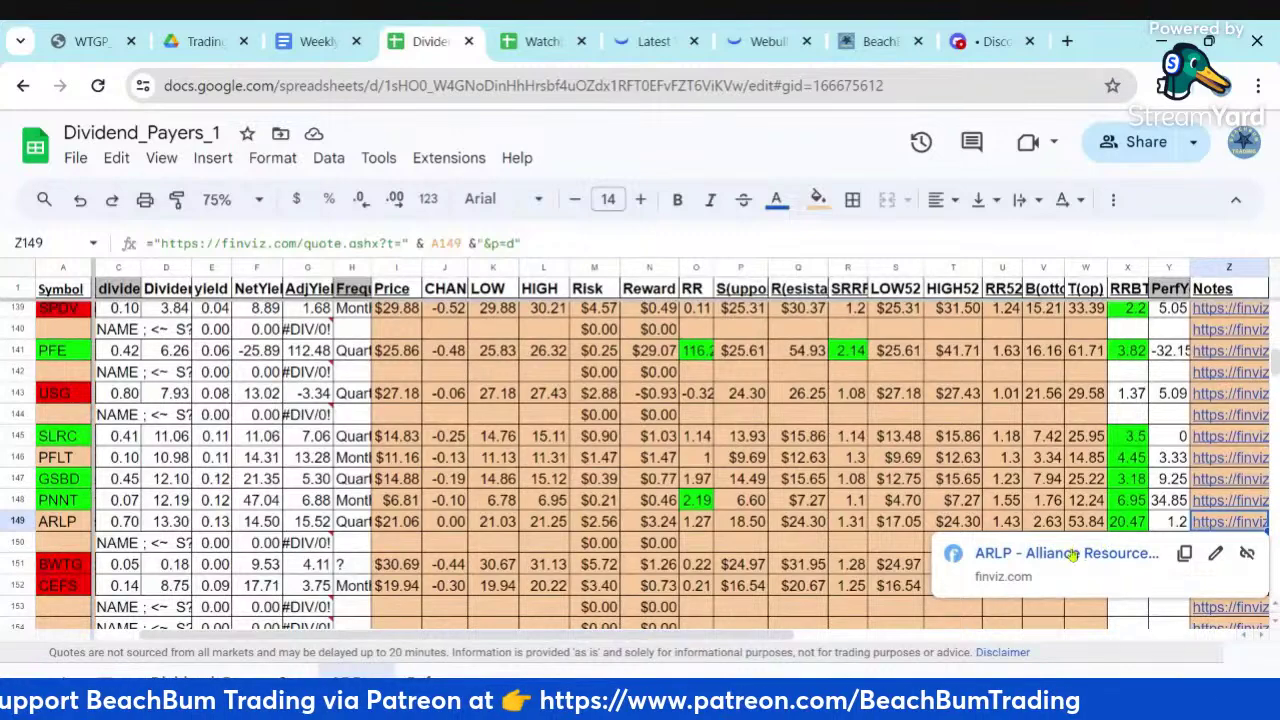
{"action": "left_click", "coordinate": [1072, 556]}
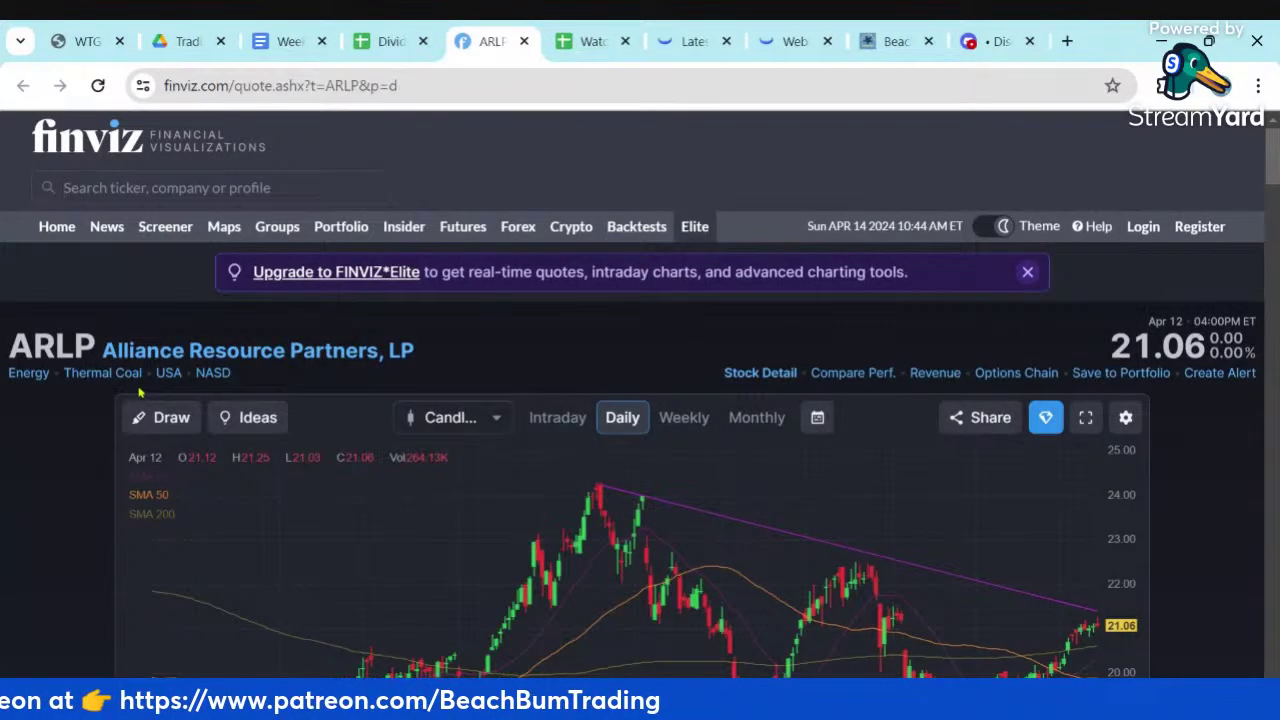
{"action": "scroll", "coordinate": [56, 453], "scroll_direction": "down", "scroll_amount": 2}
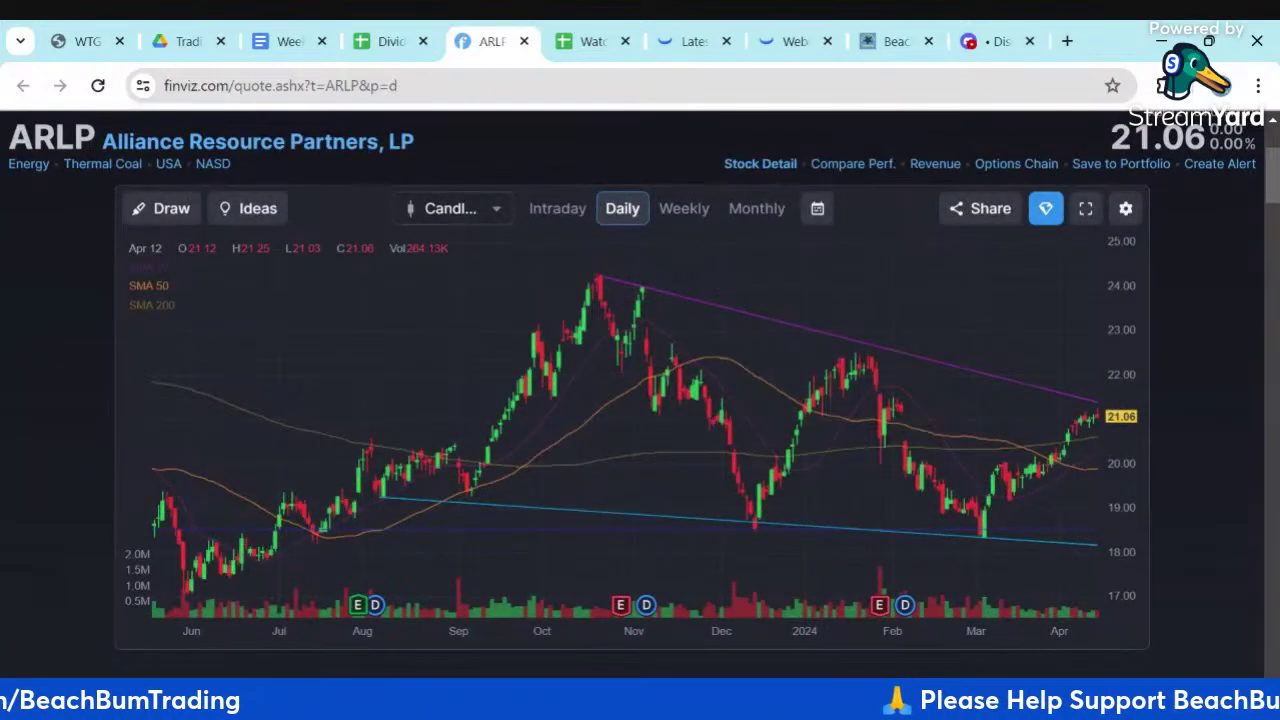
{"action": "scroll", "coordinate": [56, 453], "scroll_direction": "up", "scroll_amount": 1}
{"action": "scroll", "coordinate": [56, 453], "scroll_direction": "down", "scroll_amount": 2}
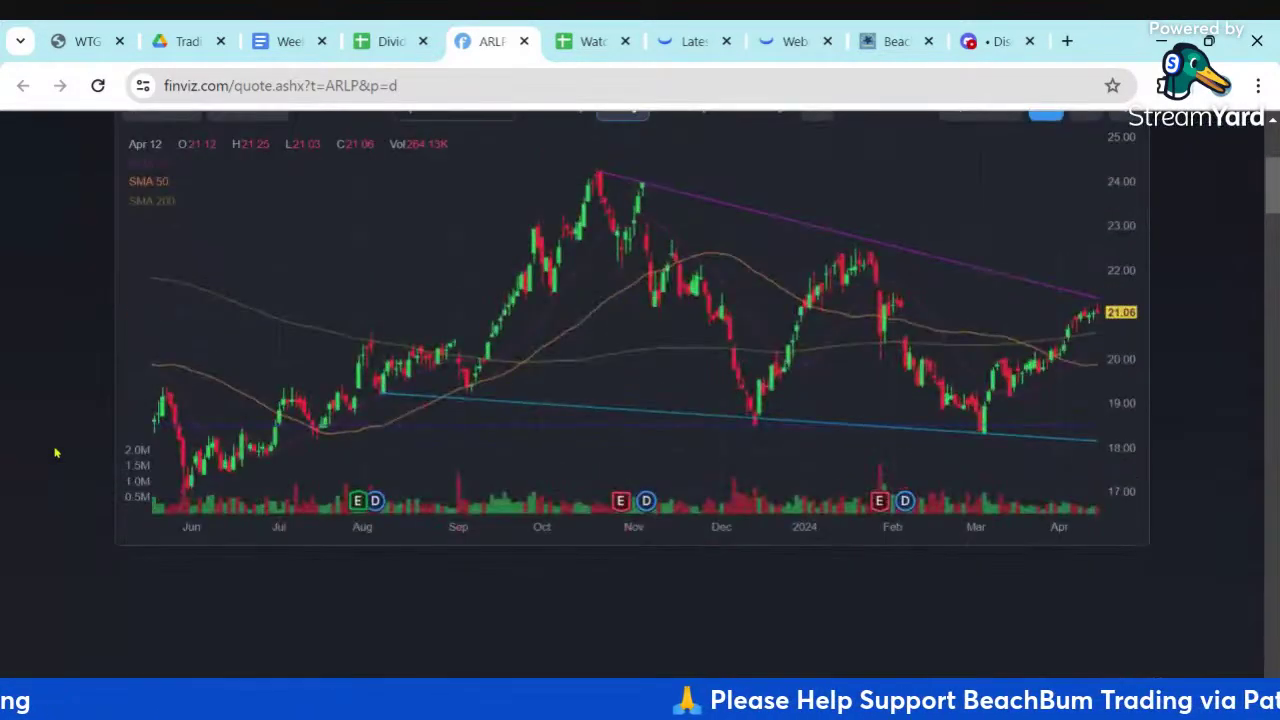
{"action": "scroll", "coordinate": [56, 453], "scroll_direction": "up", "scroll_amount": 1}
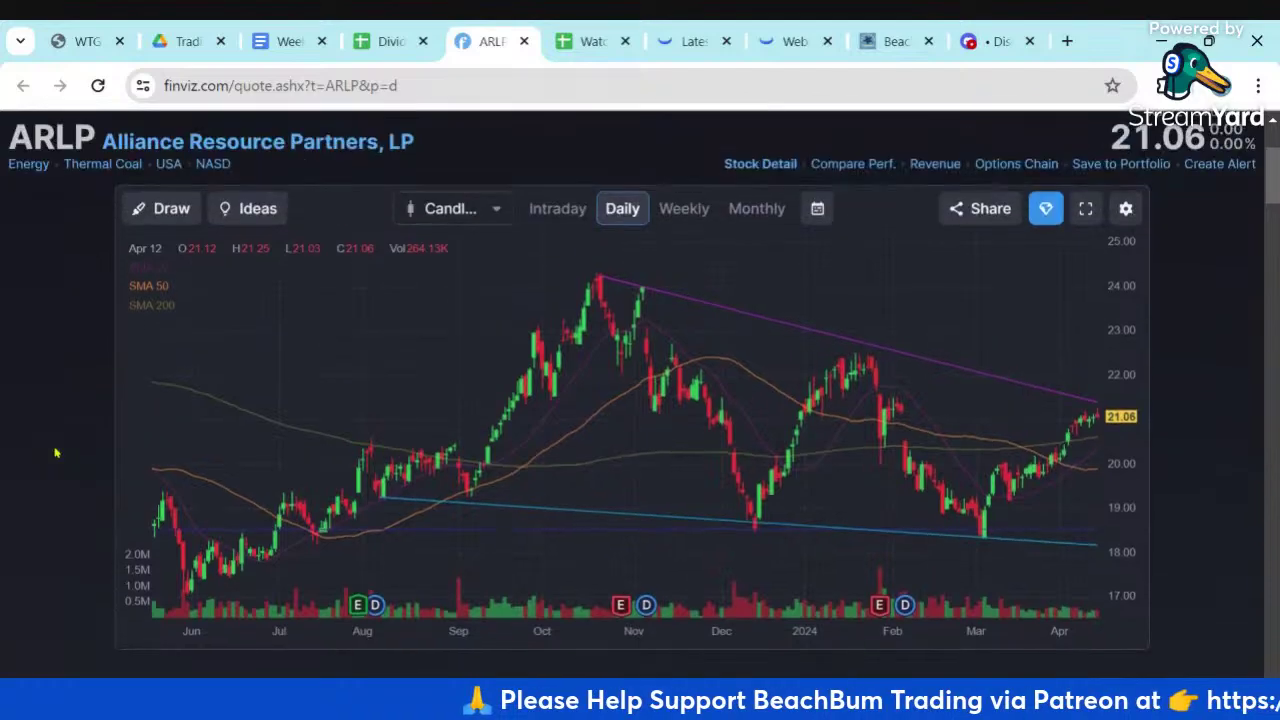
{"action": "left_click", "coordinate": [386, 43]}
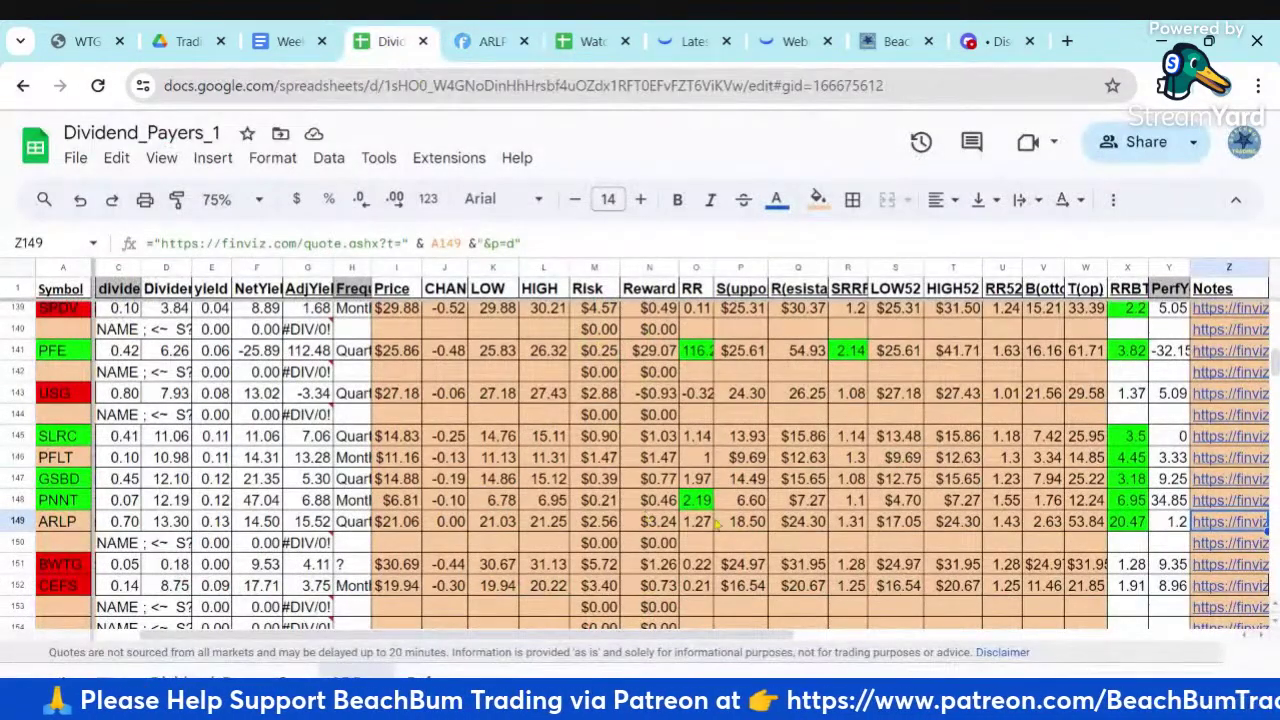
Check the ARLP row's yearly performance, dividend yield, net yield and adjusted yield, including the yield formulas
{"action": "left_click", "coordinate": [1174, 528]}
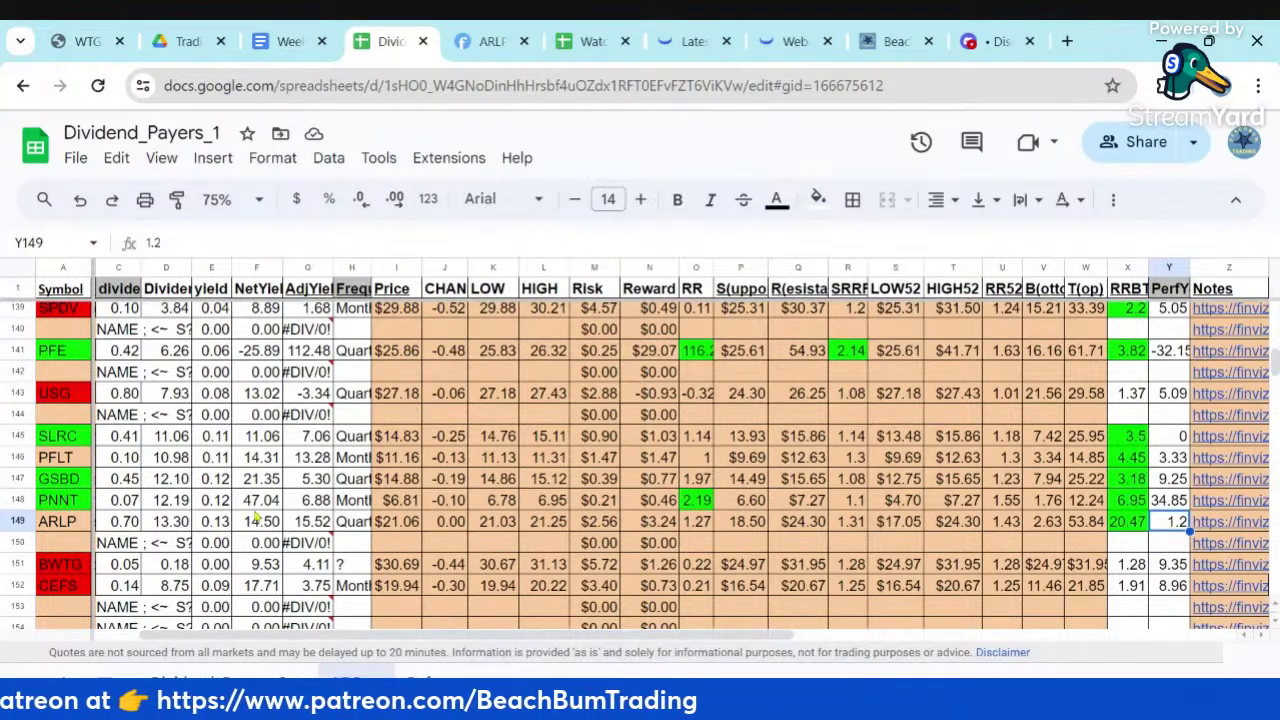
{"action": "left_click", "coordinate": [60, 527]}
{"action": "key", "text": "Right"}
{"action": "key", "text": "Right"}
{"action": "key", "text": "Right"}
{"action": "key", "text": "Right"}
{"action": "key", "text": "Right"}
{"action": "key", "text": "Right"}
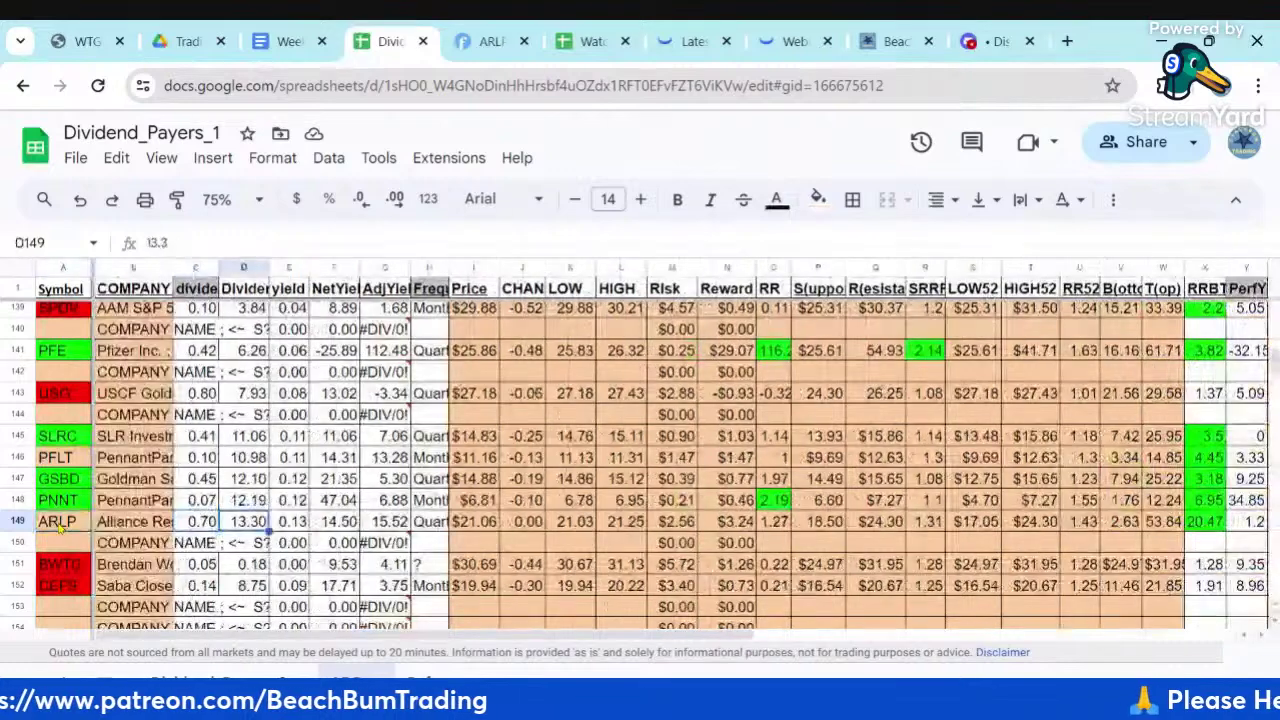
{"action": "key", "text": "Left"}
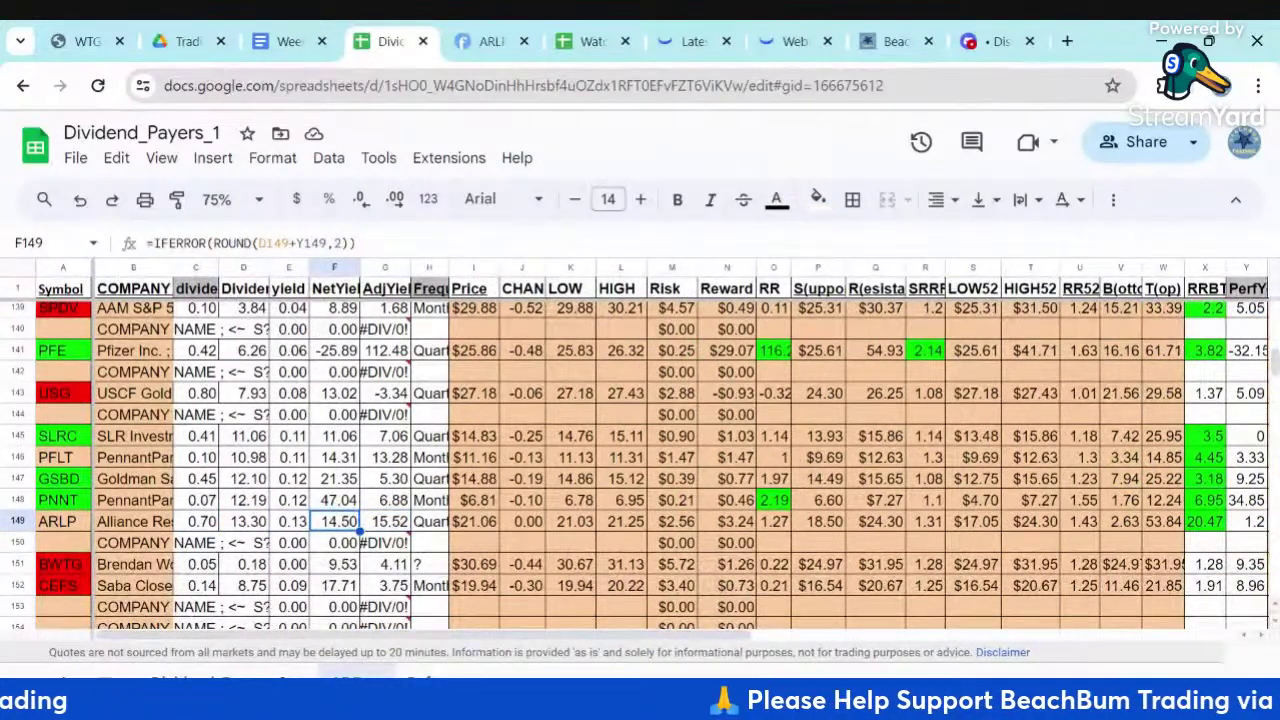
{"action": "key", "text": "Right"}
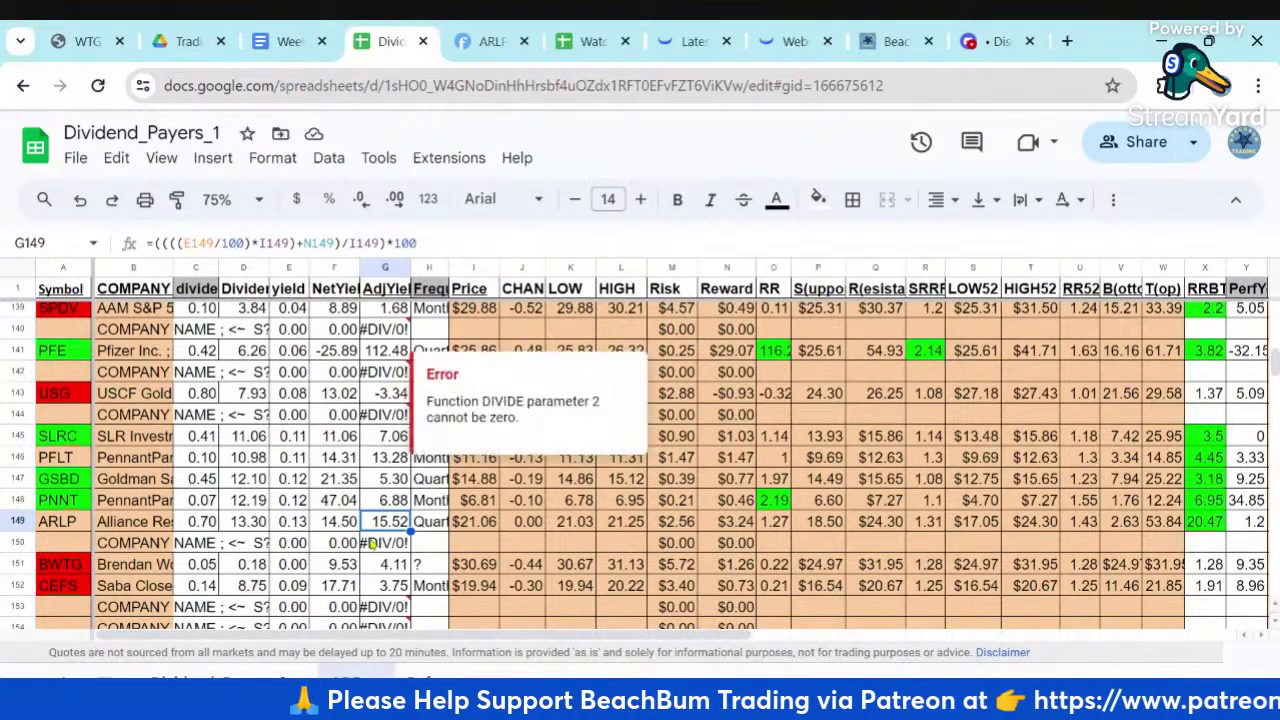
Check ARLP's dividend amount, payout frequency and 52-week ratio, plus PNNT's risk/reward ratio, support and 52-week low
{"action": "left_click", "coordinate": [180, 524]}
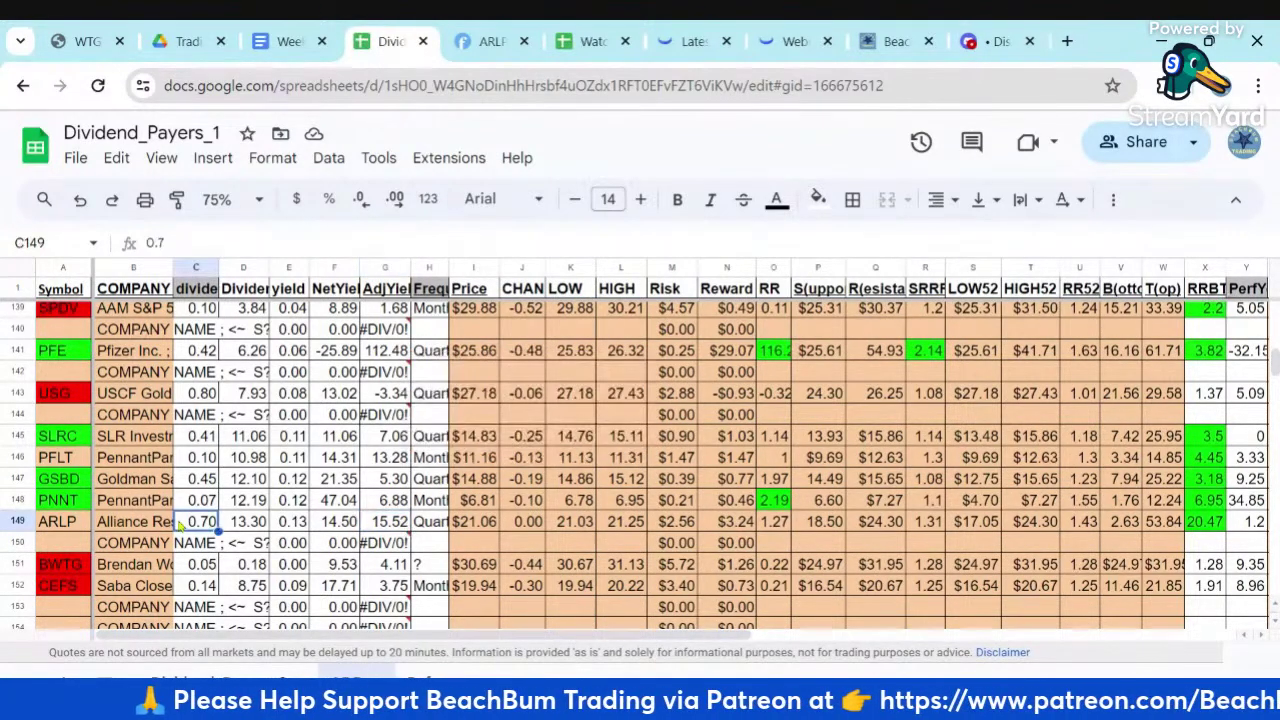
{"action": "left_click", "coordinate": [432, 529]}
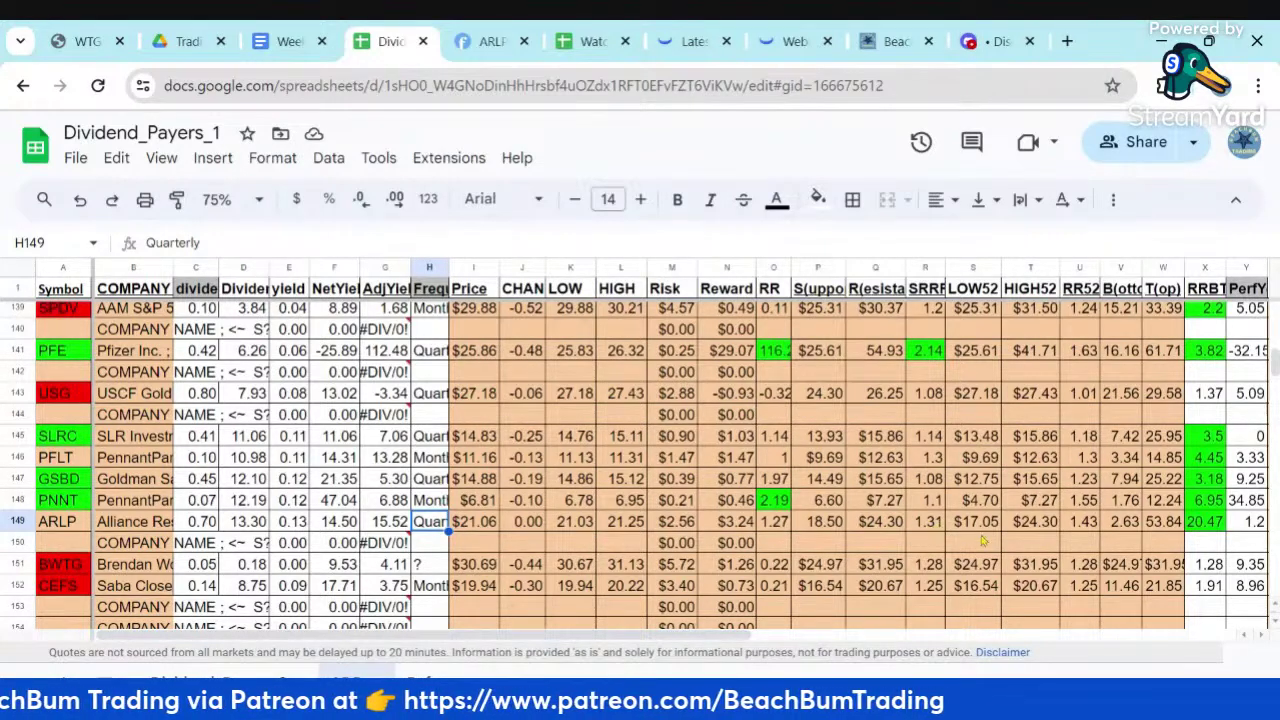
{"action": "left_click", "coordinate": [1086, 528]}
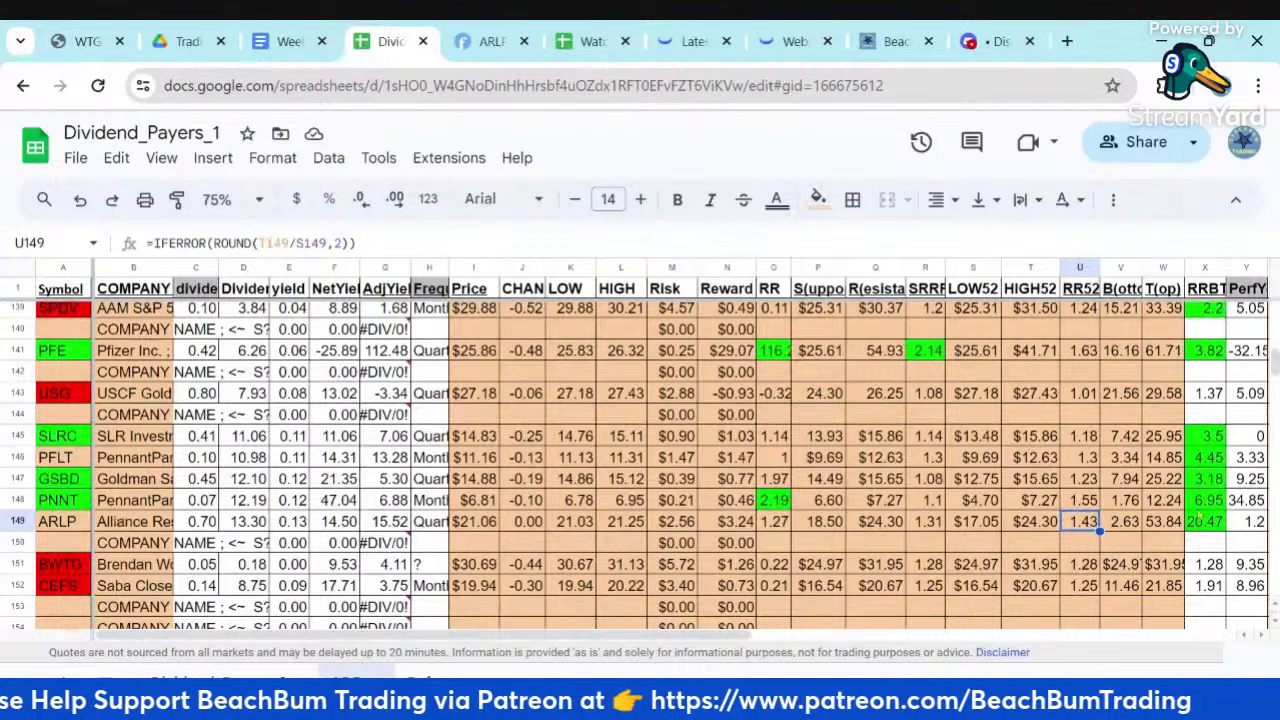
{"action": "left_click", "coordinate": [778, 500]}
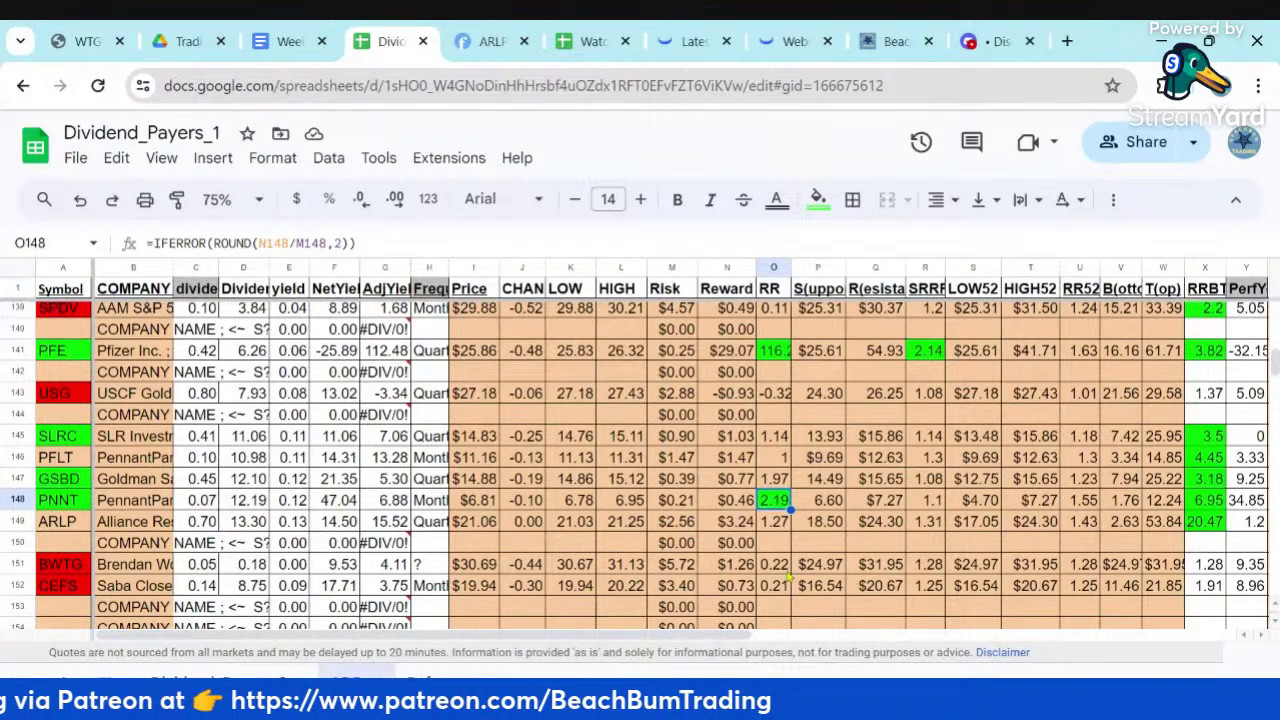
{"action": "left_click", "coordinate": [837, 508]}
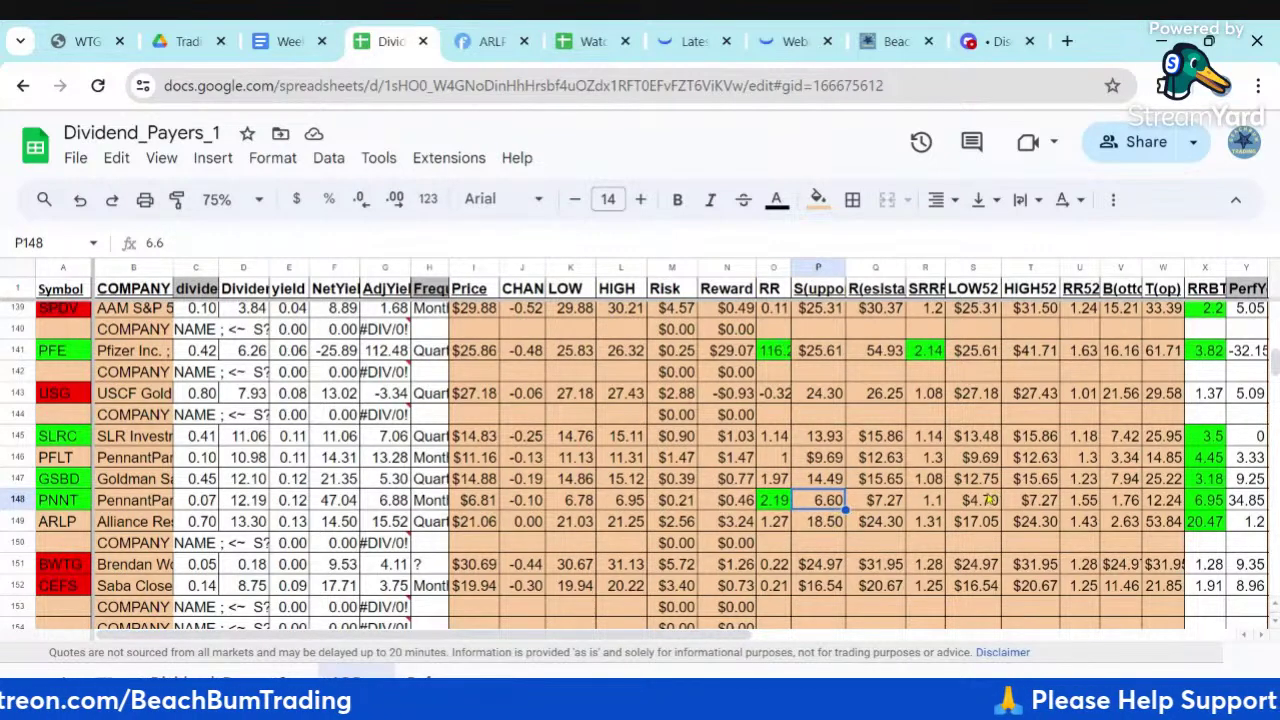
{"action": "left_click", "coordinate": [992, 498]}
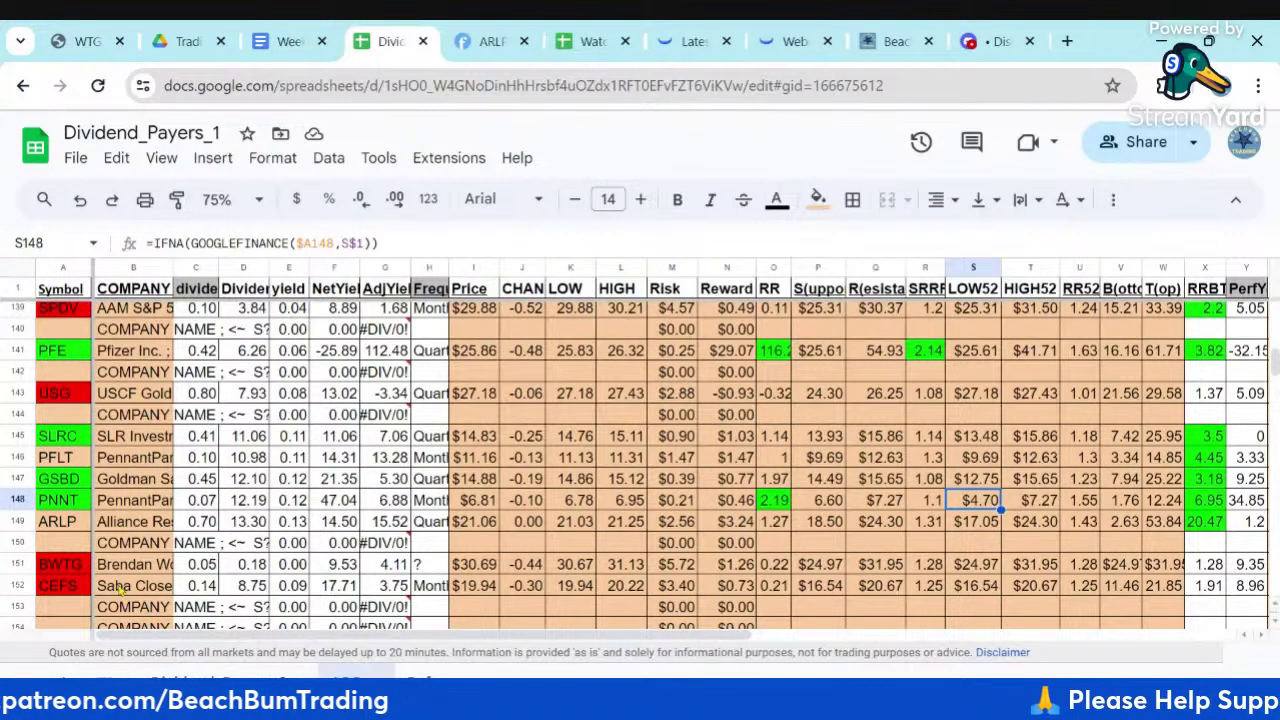
Compare the two dividend payer sheets, and look over the APLY row and the rows below it in the alphabetical list
{"action": "left_click", "coordinate": [312, 676]}
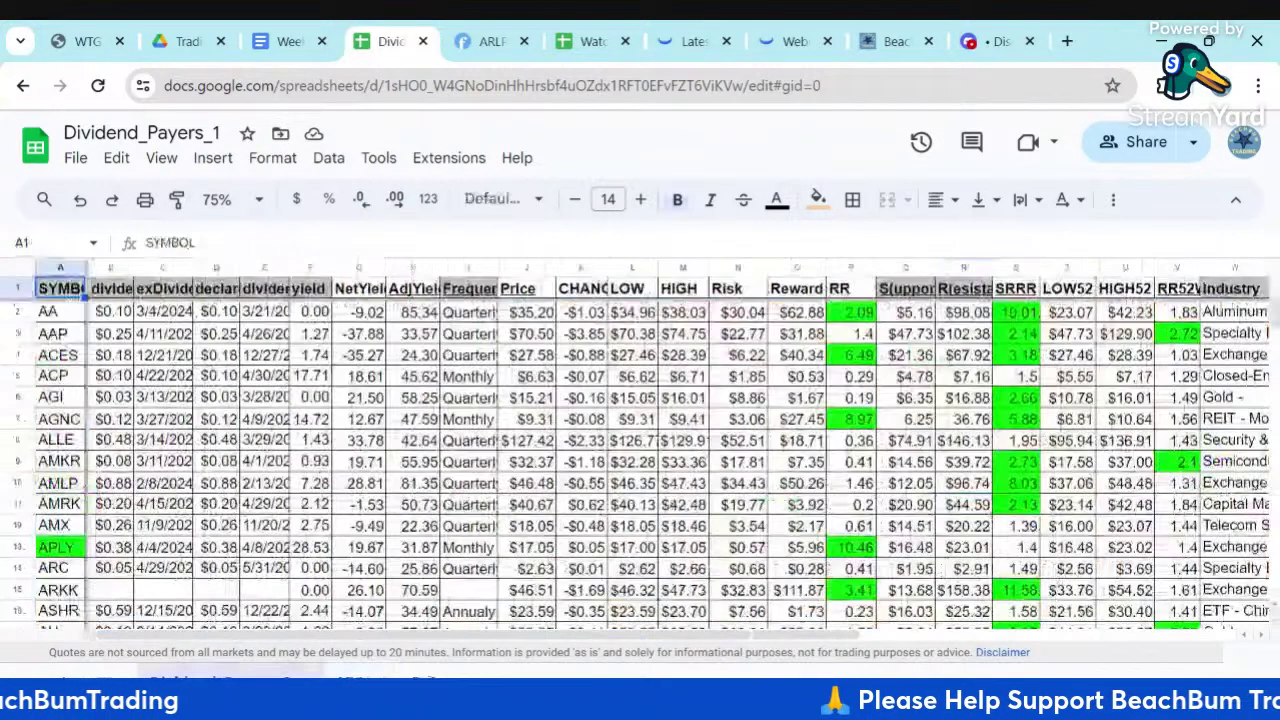
{"action": "left_click", "coordinate": [195, 676]}
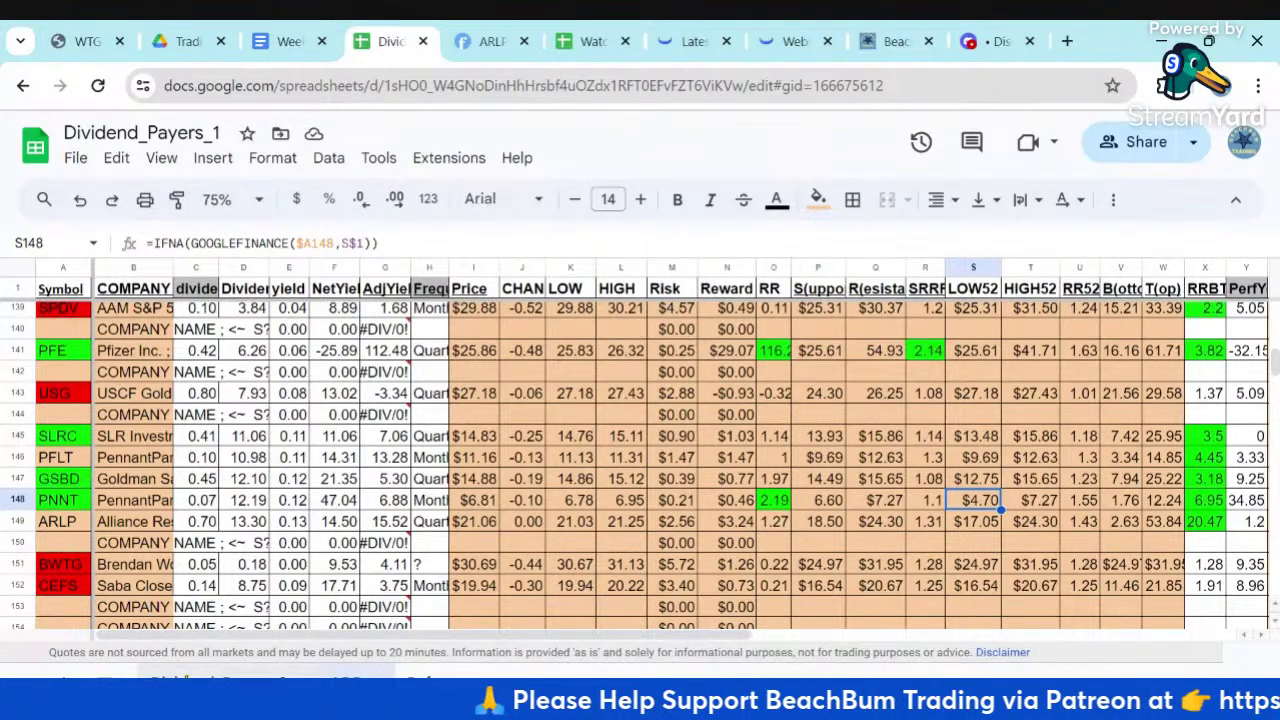
{"action": "left_click", "coordinate": [240, 683]}
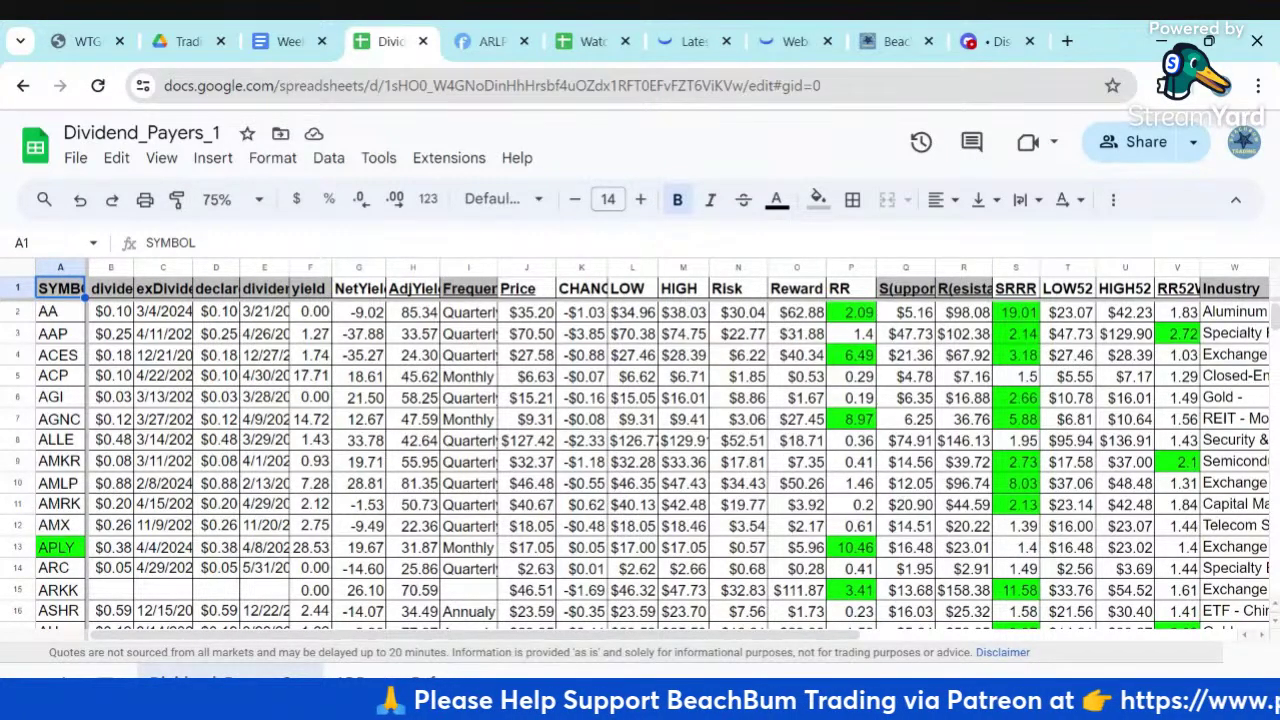
{"action": "left_click", "coordinate": [75, 548]}
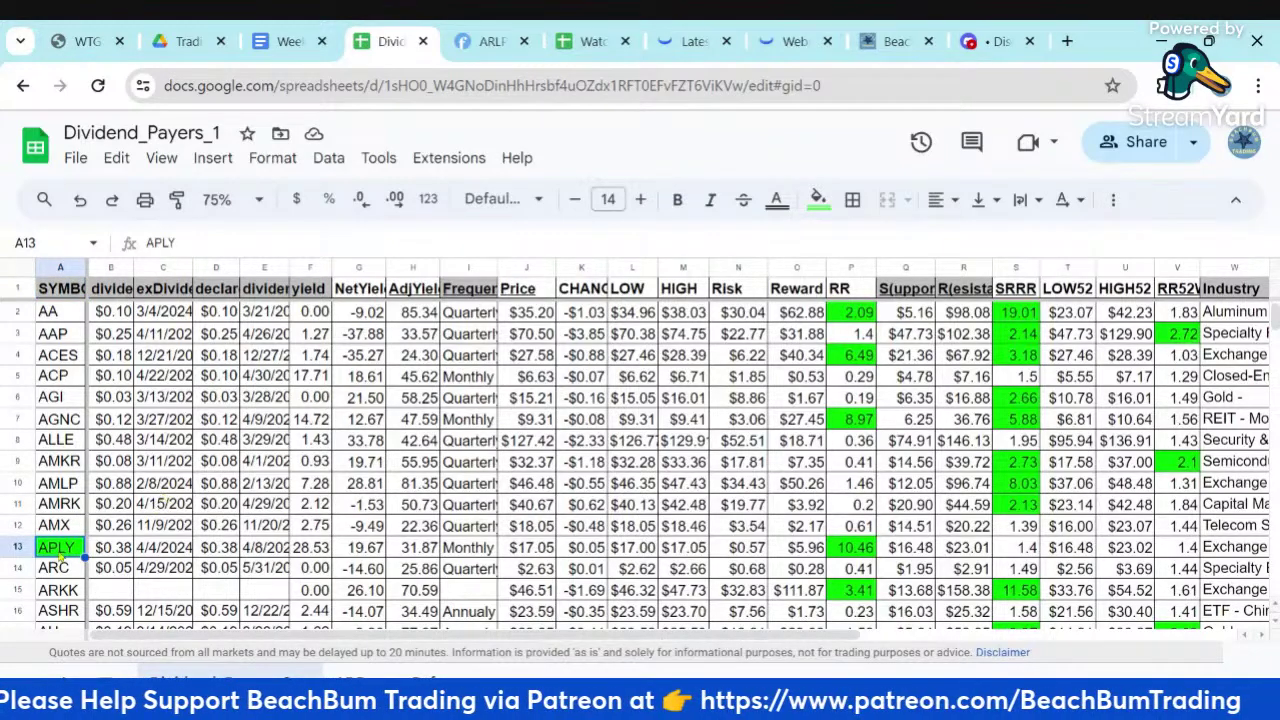
{"action": "scroll", "coordinate": [65, 555], "scroll_direction": "down", "scroll_amount": 3}
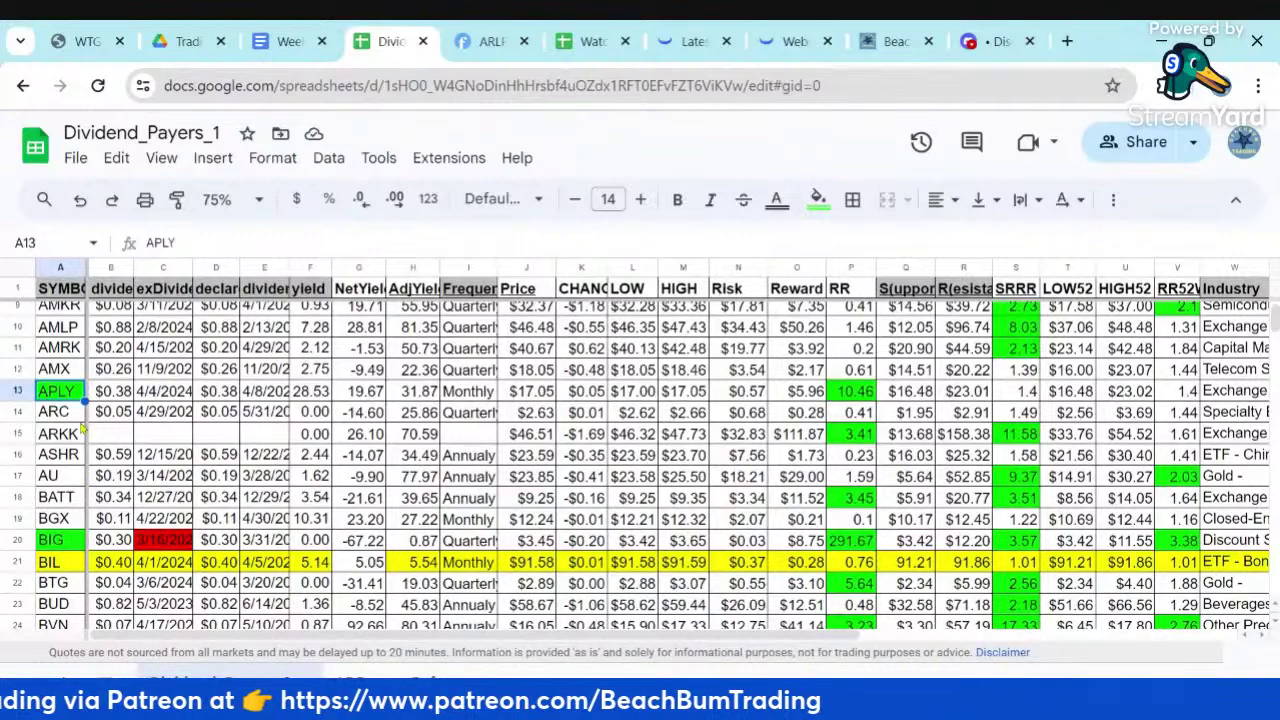
Open the YieldMax distribution schedule linked in the reference sheet, review the 2024 covered call ETF dates, and close the page
{"action": "left_click", "coordinate": [458, 682]}
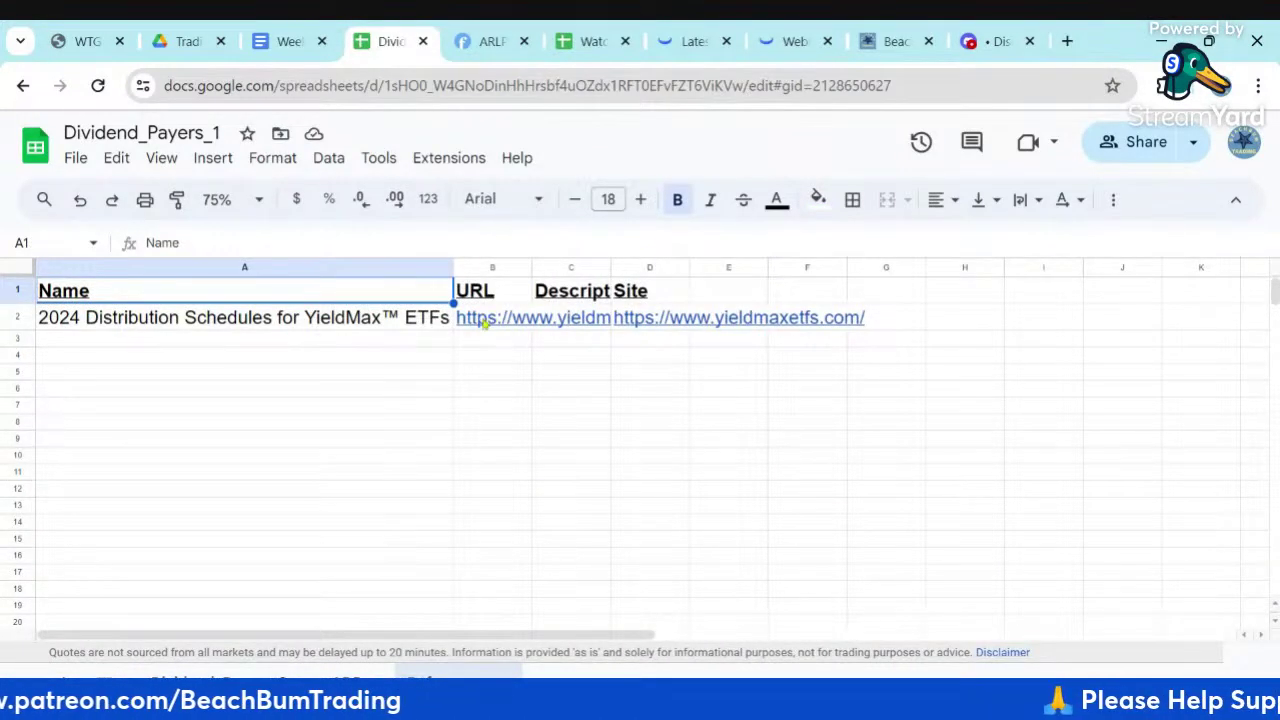
{"action": "mouse_move", "coordinate": [484, 324]}
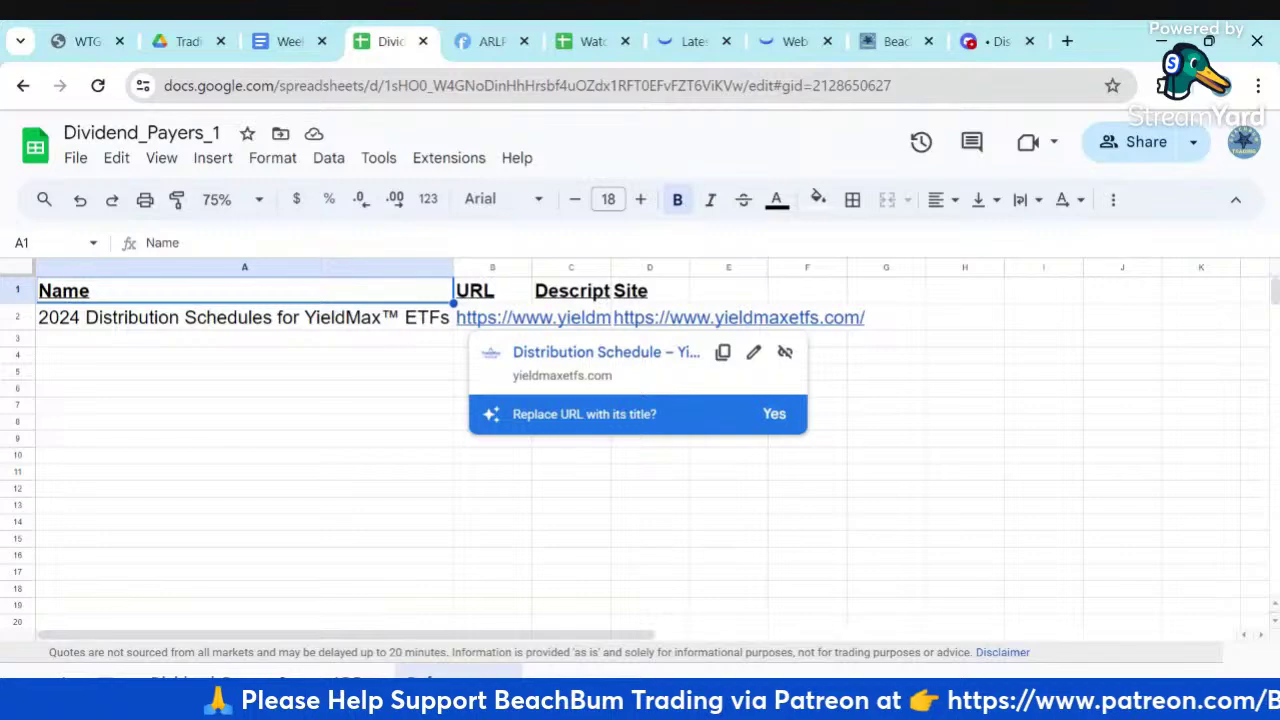
{"action": "left_click", "coordinate": [540, 355]}
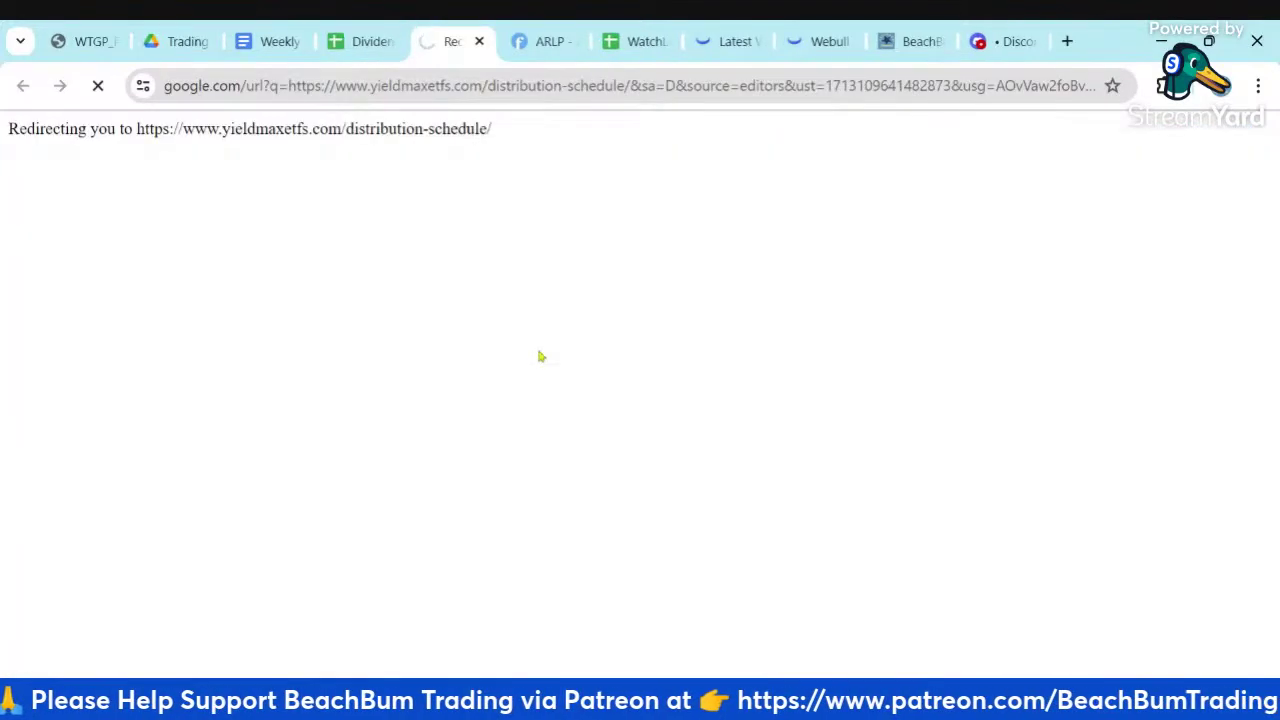
{"action": "scroll", "coordinate": [837, 385], "scroll_direction": "down", "scroll_amount": 7}
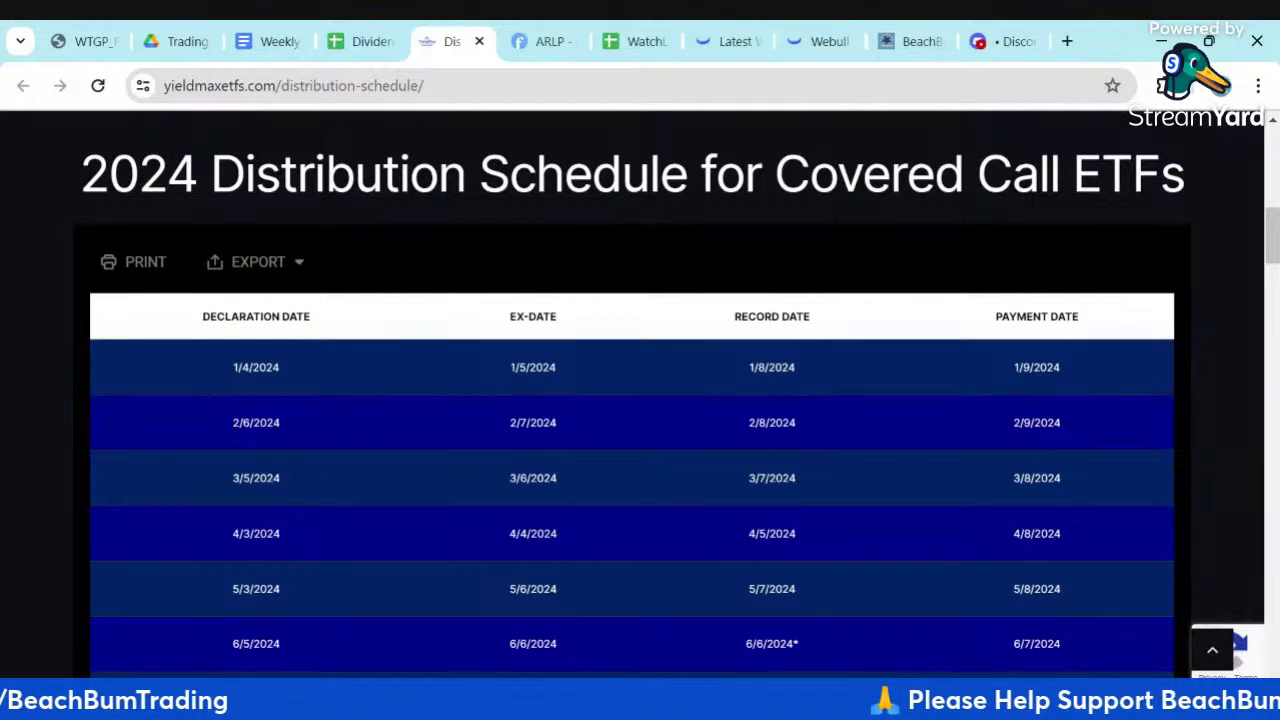
{"action": "scroll", "coordinate": [550, 603], "scroll_direction": "up", "scroll_amount": 6}
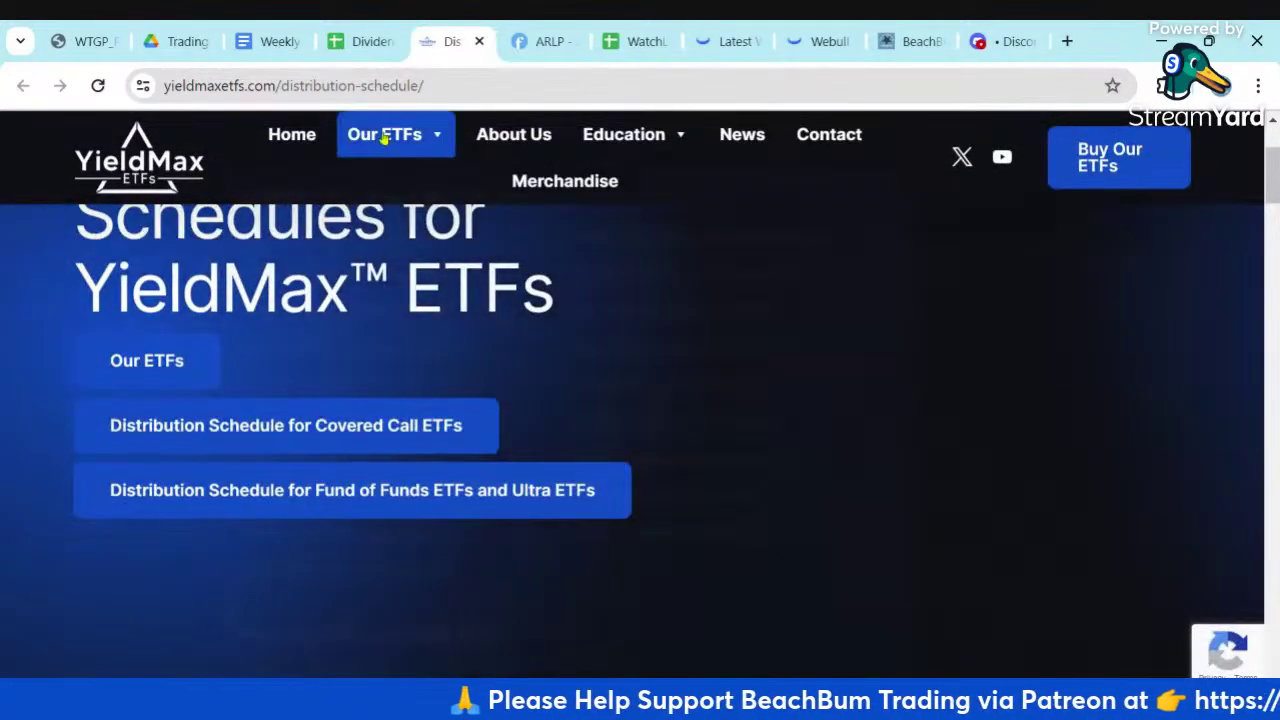
{"action": "mouse_move", "coordinate": [382, 136]}
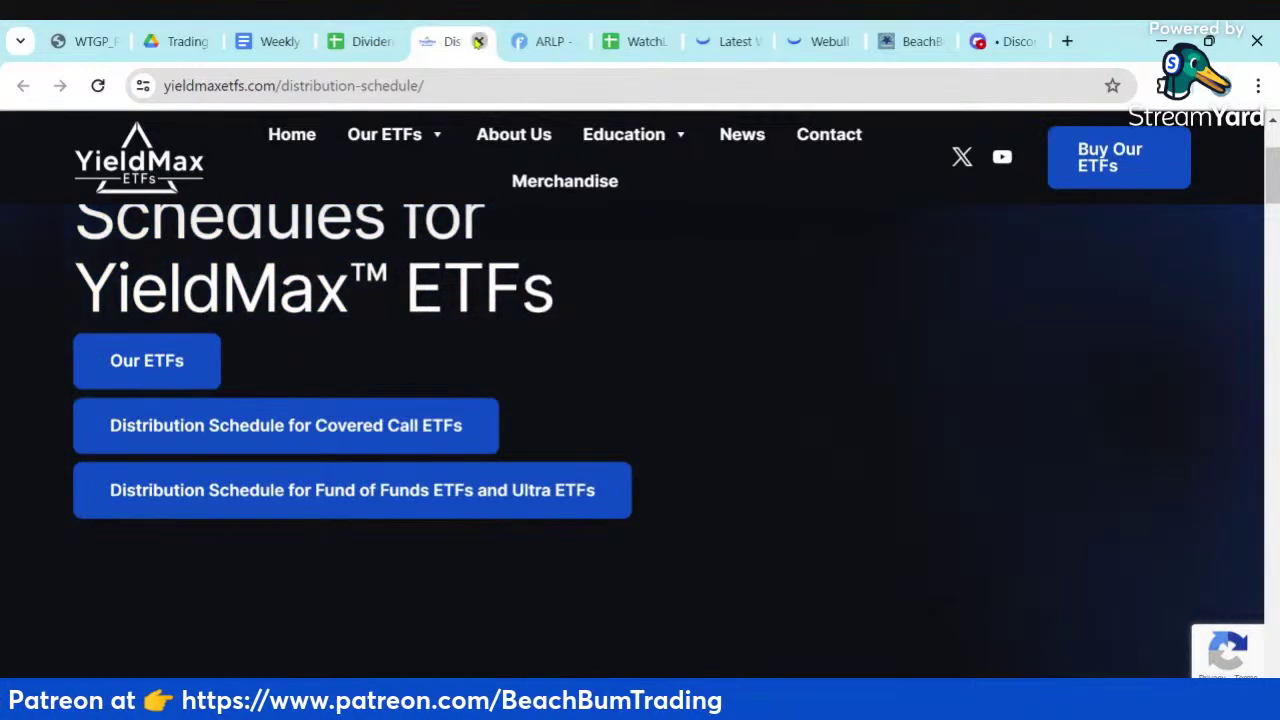
{"action": "left_click", "coordinate": [478, 41]}
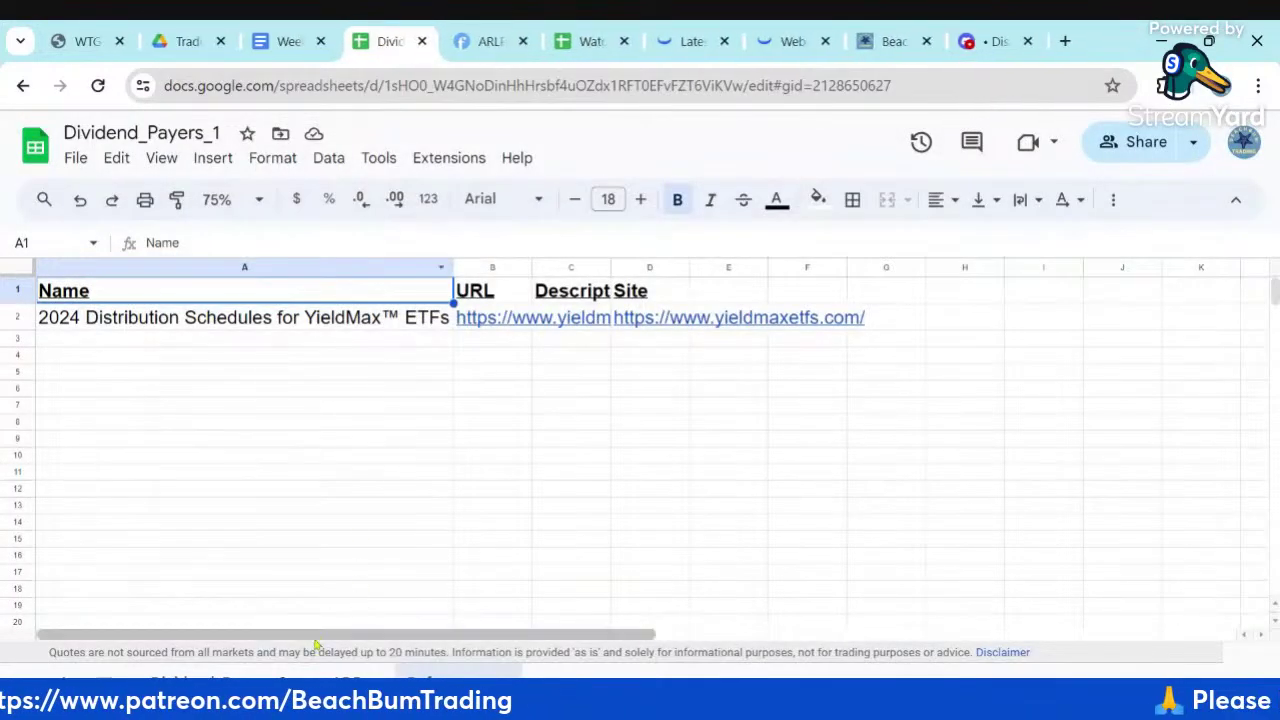
Return to the sheet with company names, search it for "Yield", and step through the matches
{"action": "left_click", "coordinate": [230, 683]}
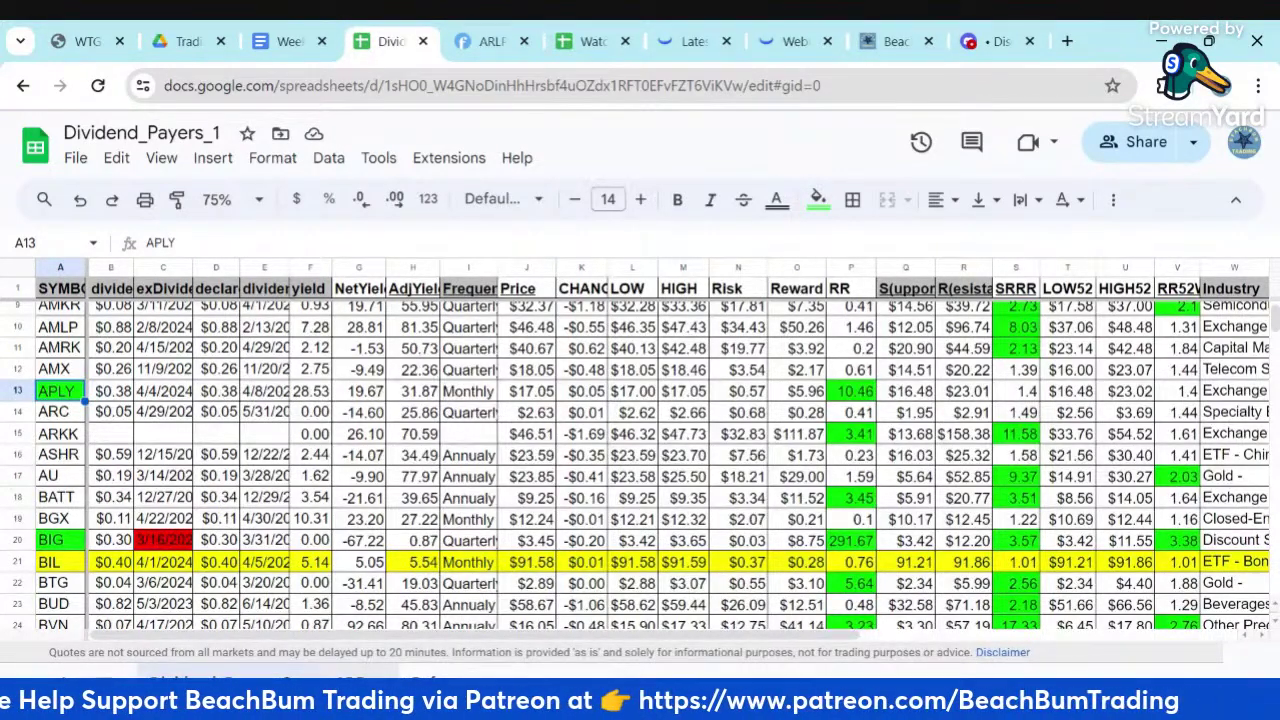
{"action": "key", "text": "ctrl+shift+Page_Down"}
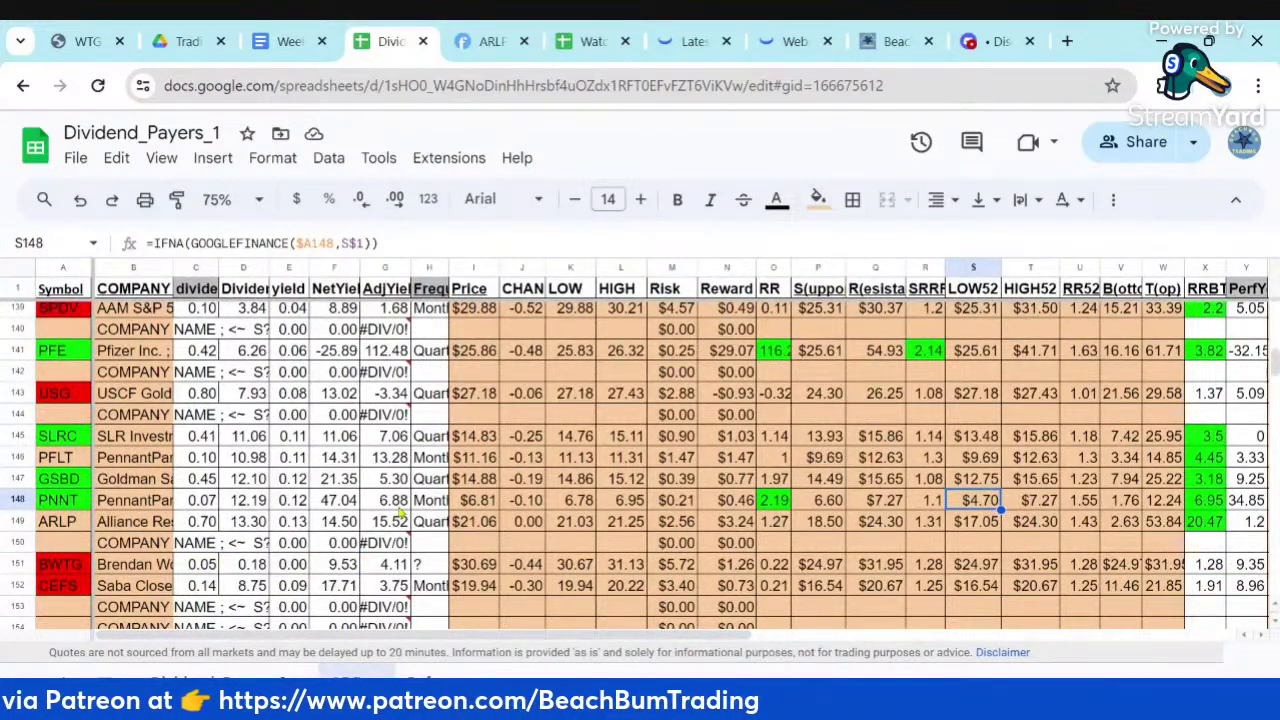
{"action": "key", "text": "ctrl+f"}
{"action": "type", "text": "Yield"}
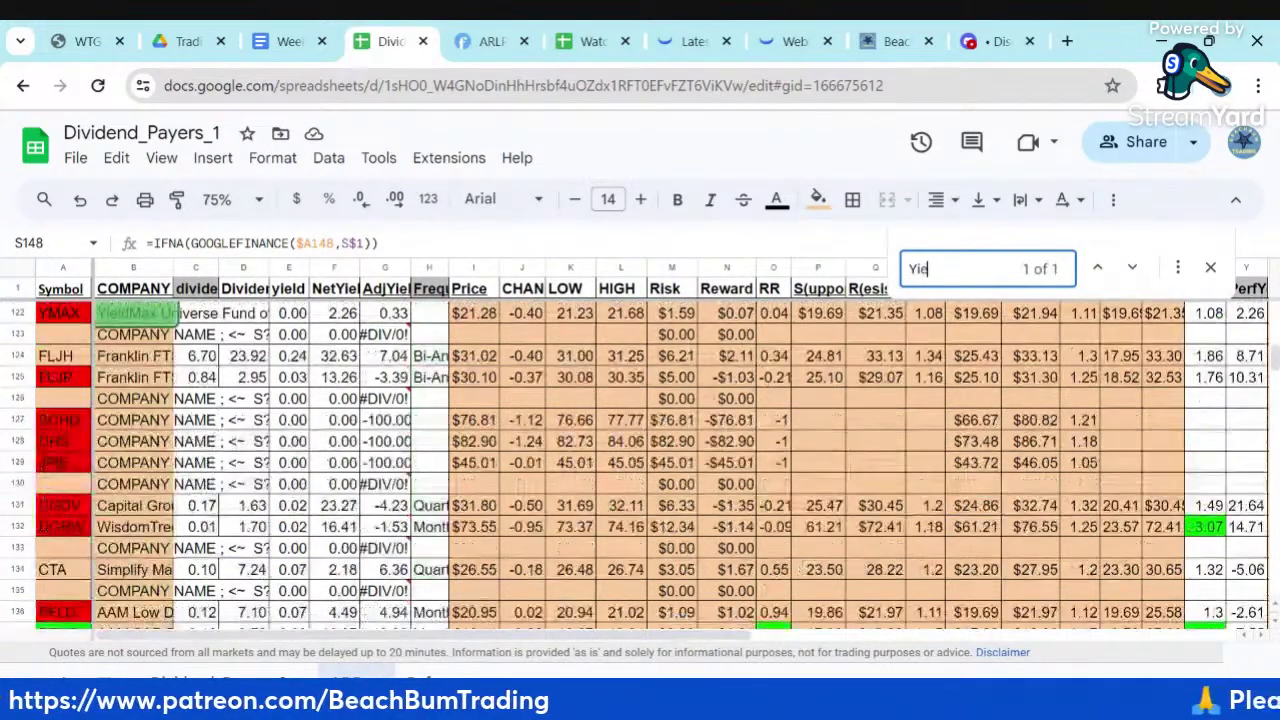
{"action": "key", "text": "Return"}
{"action": "key", "text": "Return"}
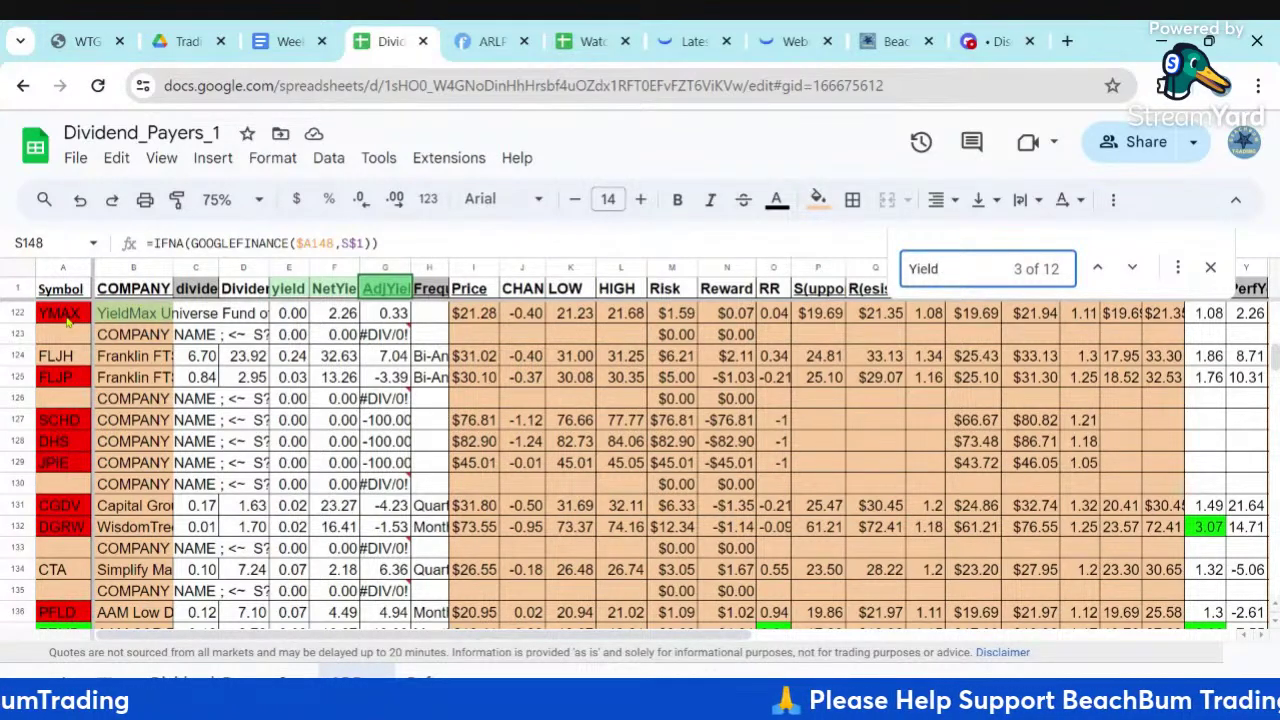
Select the YMAX symbol, narrow the search to "YieldMax", and go to the first match
{"action": "left_click", "coordinate": [69, 318]}
{"action": "left_click", "coordinate": [949, 268]}
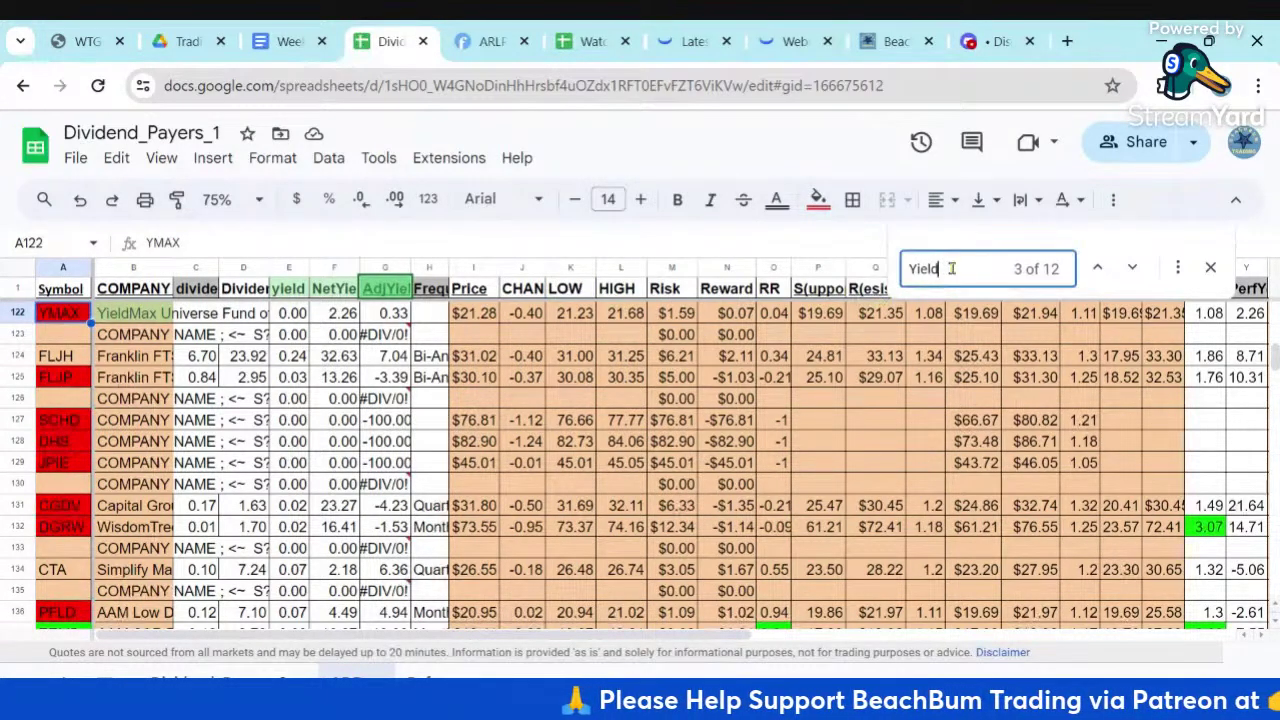
{"action": "type", "text": "Max"}
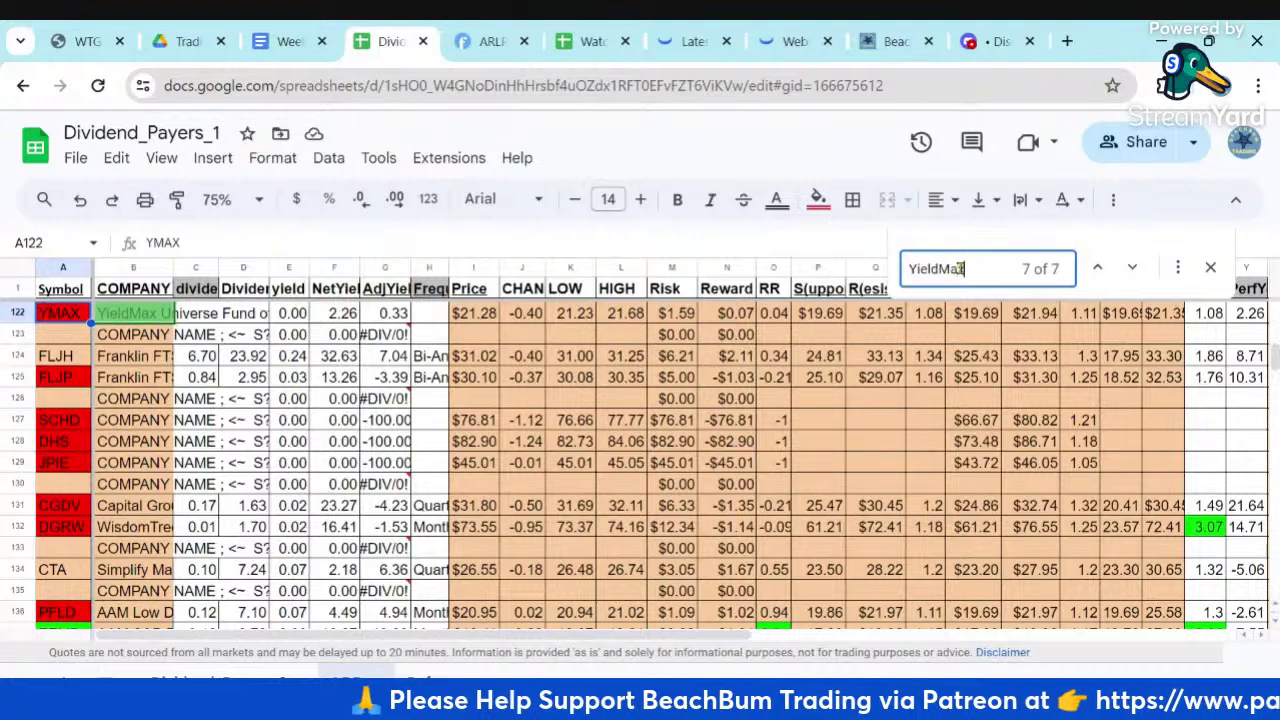
{"action": "left_click", "coordinate": [1131, 268]}
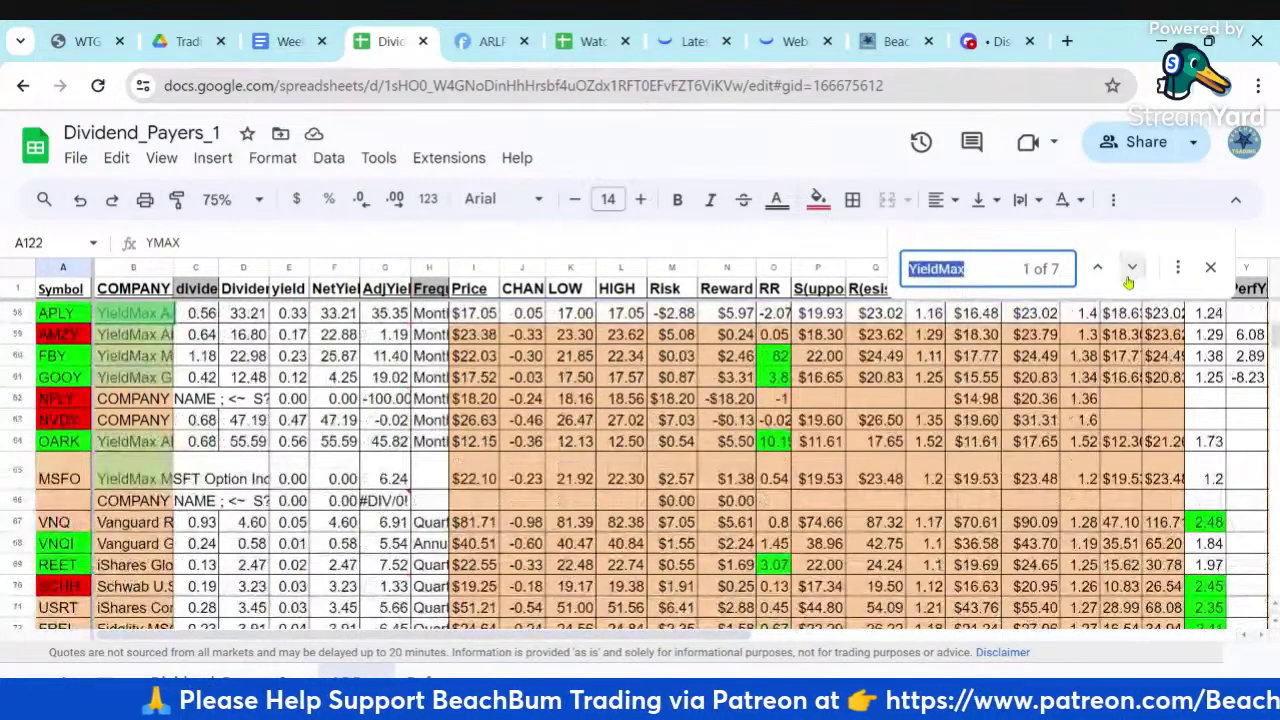
Close the YieldMax search and go through the YieldMax symbols from APLY down to OARK
{"action": "left_click", "coordinate": [66, 316]}
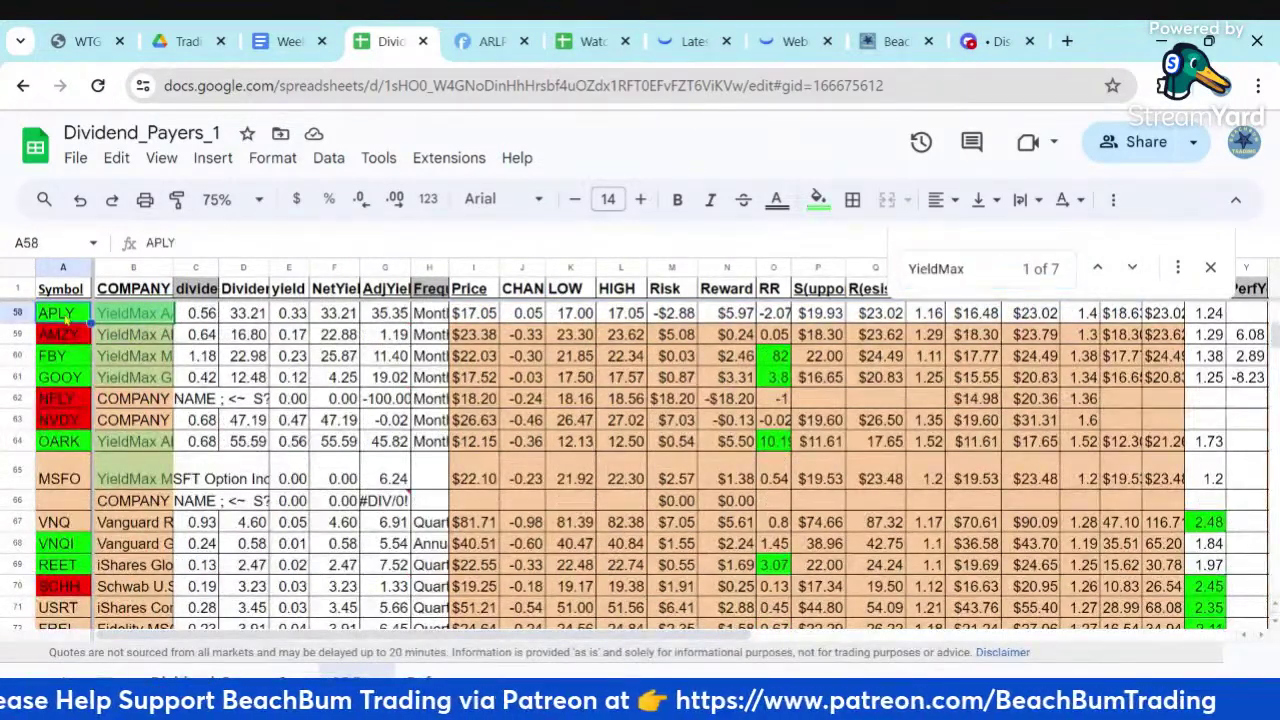
{"action": "left_click", "coordinate": [1210, 268]}
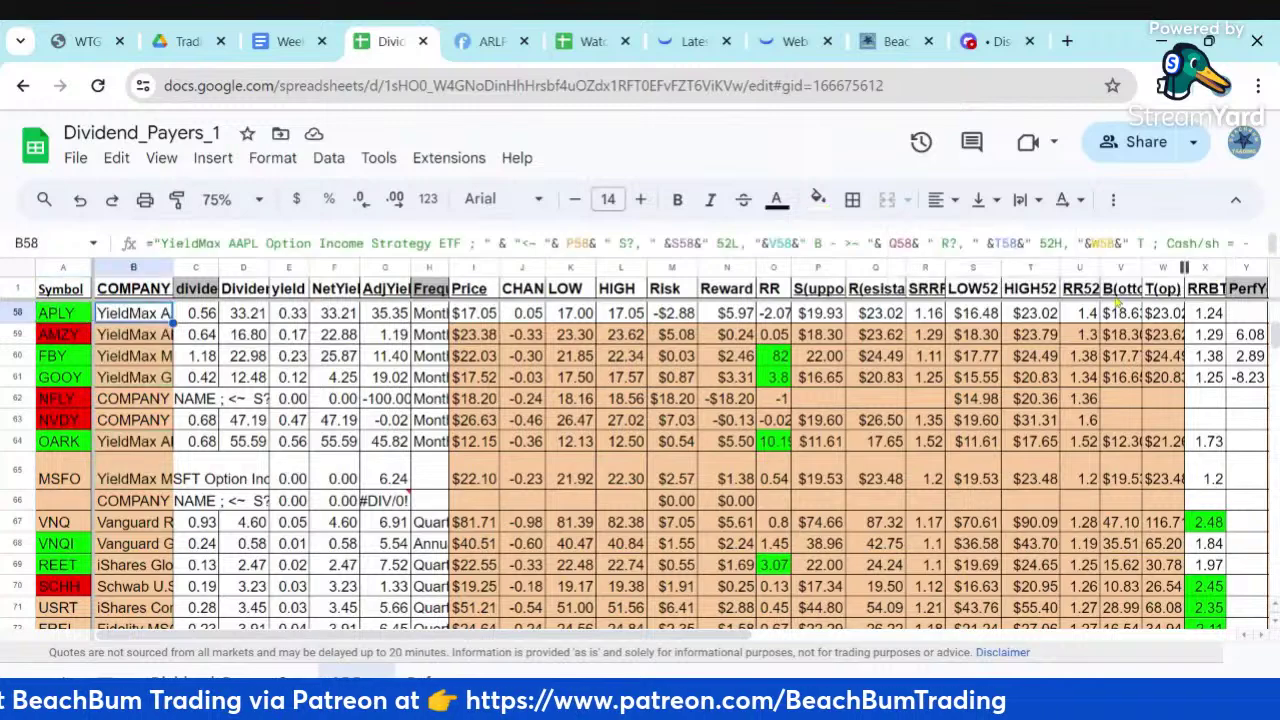
{"action": "scroll", "coordinate": [160, 398], "scroll_direction": "up", "scroll_amount": 2}
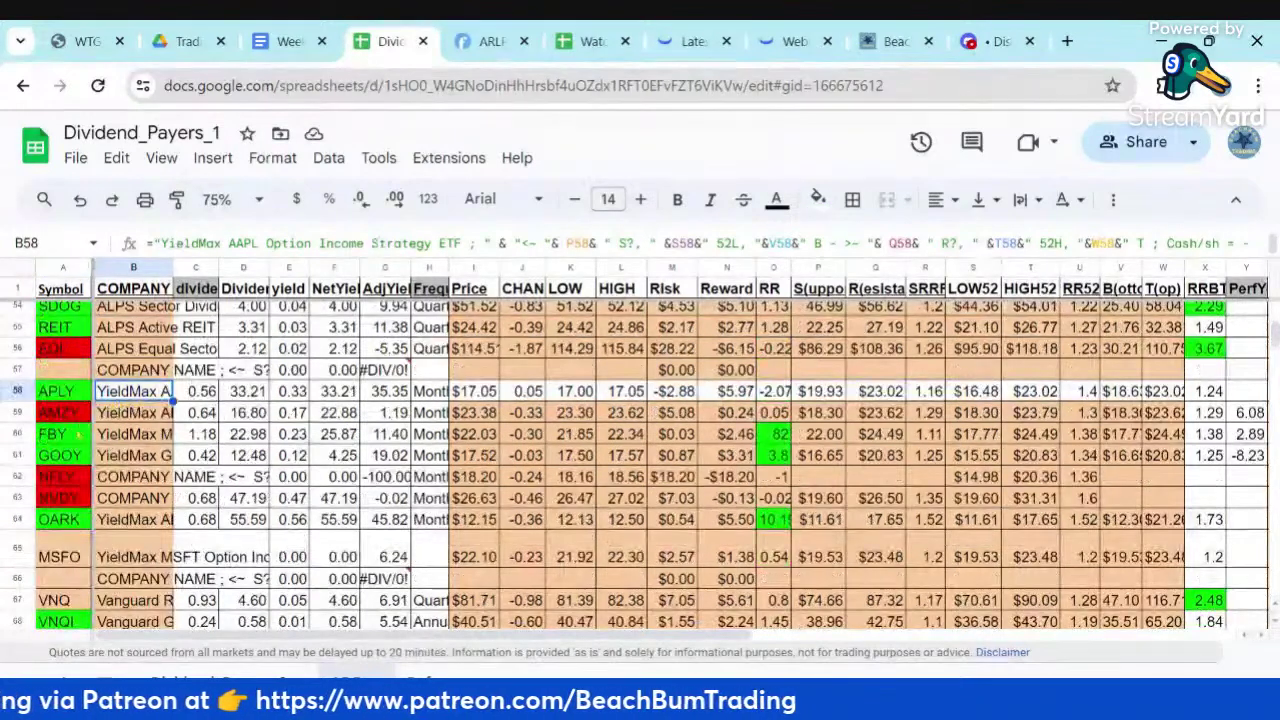
{"action": "left_click", "coordinate": [72, 433]}
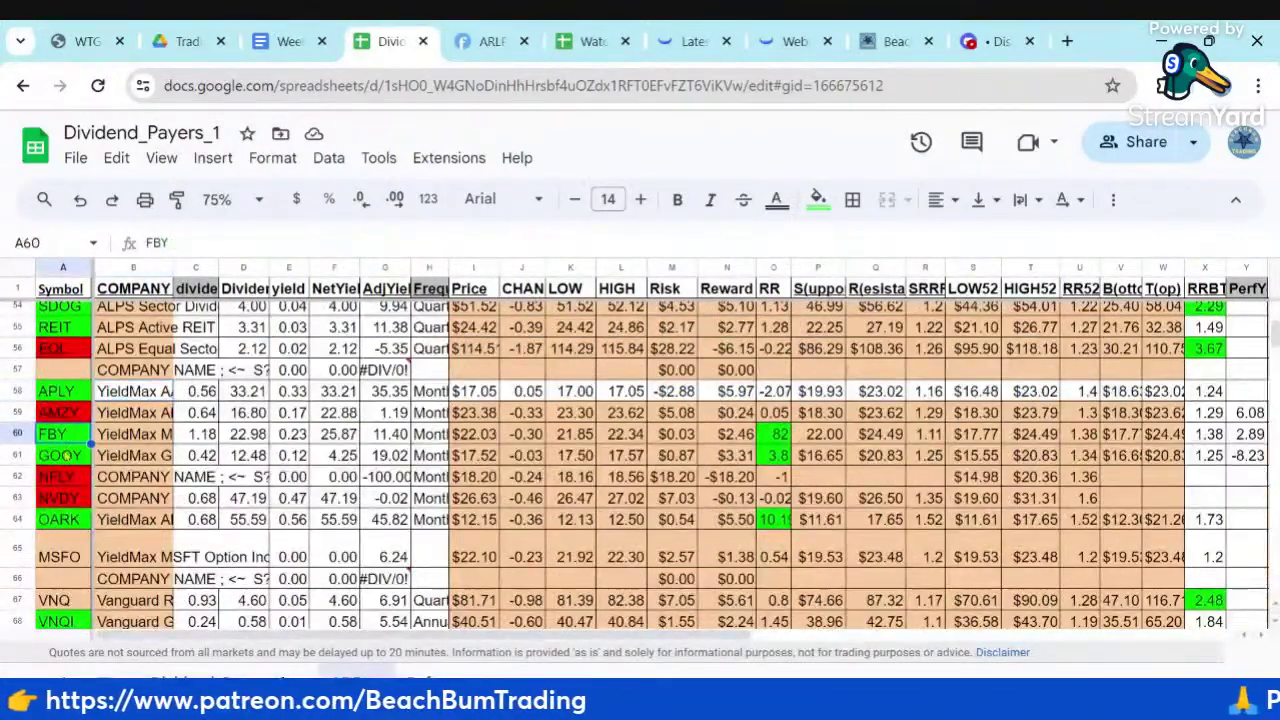
{"action": "left_click", "coordinate": [66, 455]}
{"action": "left_click", "coordinate": [66, 477]}
{"action": "left_click", "coordinate": [64, 497]}
{"action": "left_click", "coordinate": [65, 518]}
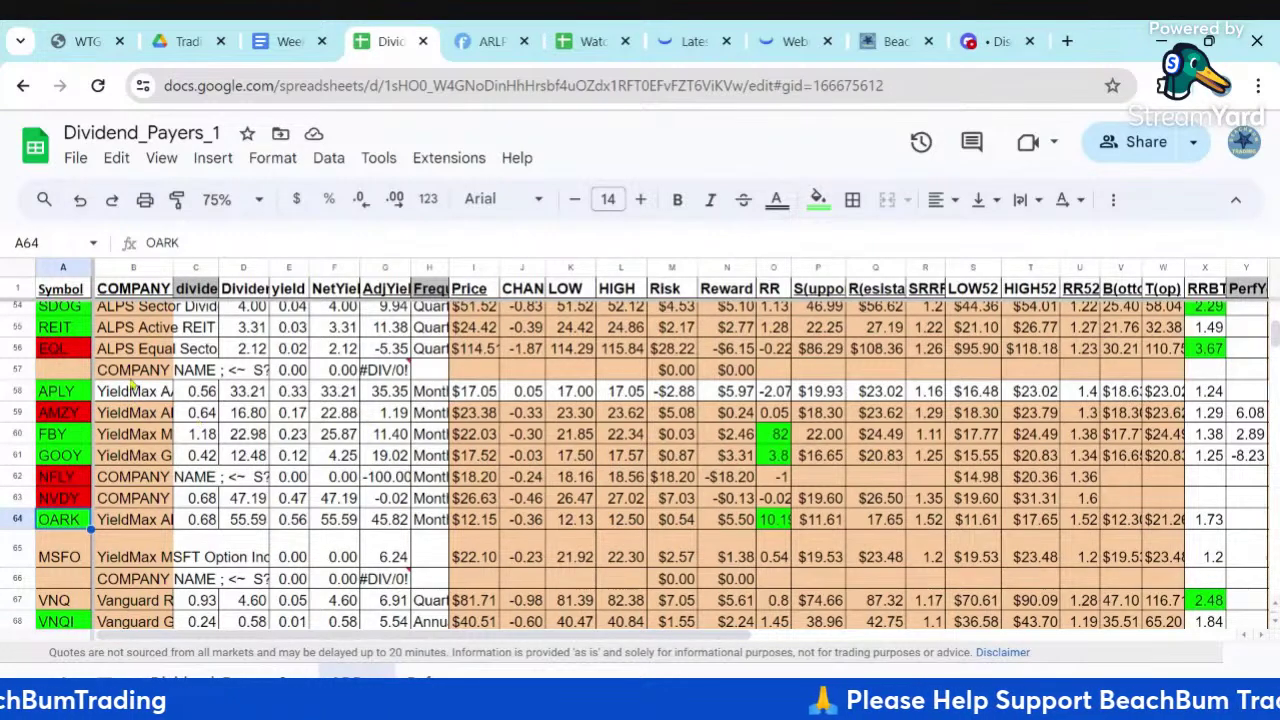
Check the support value and the full company entry in the FBY row
{"action": "left_click", "coordinate": [68, 437]}
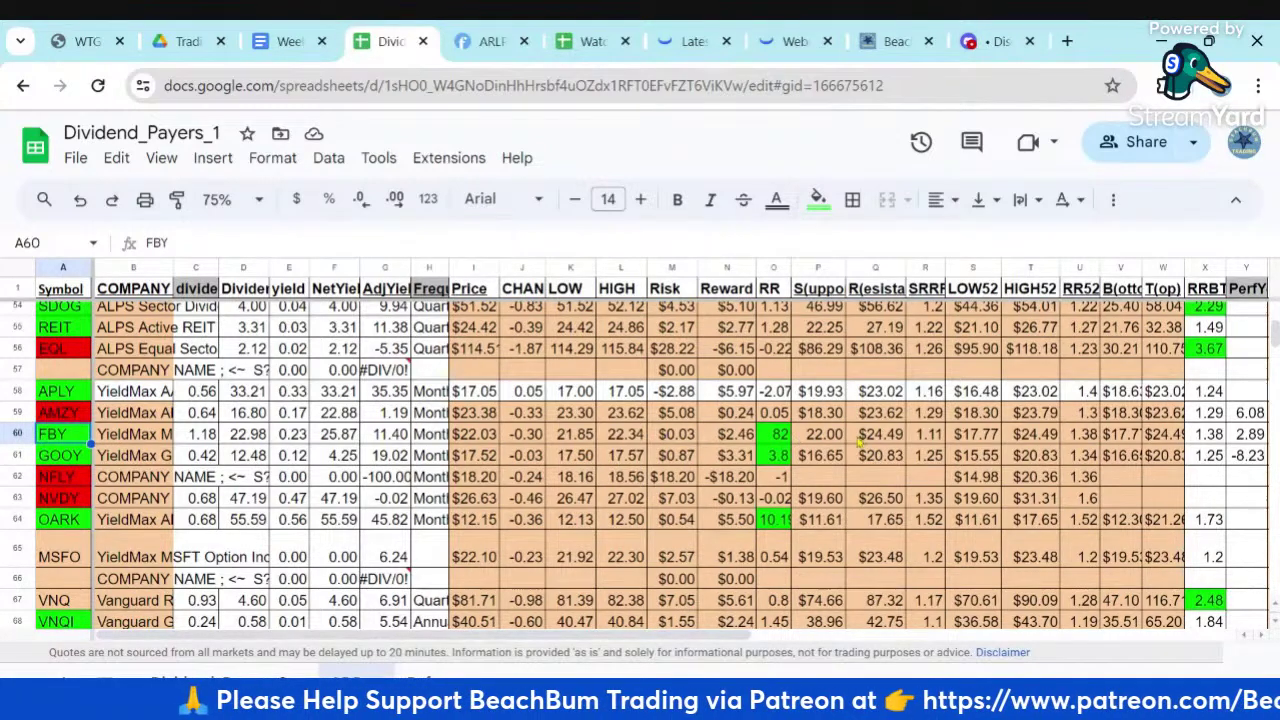
{"action": "left_click", "coordinate": [822, 440]}
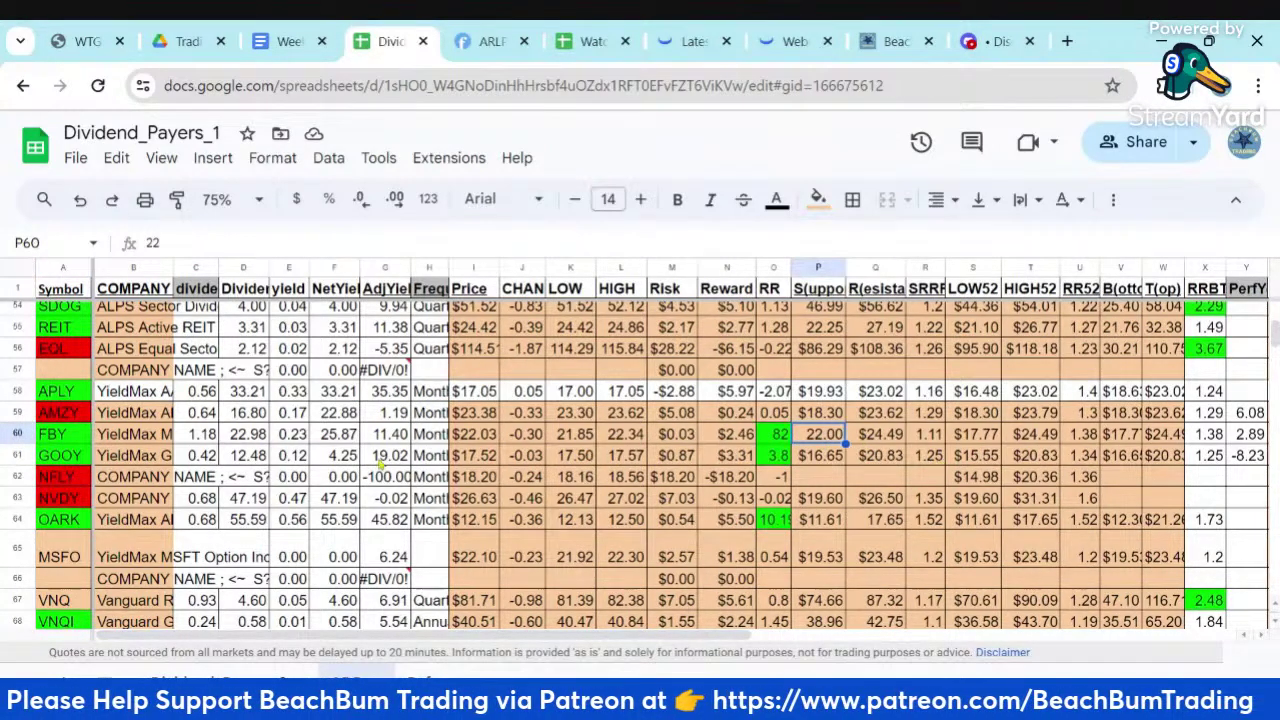
{"action": "left_click", "coordinate": [142, 440]}
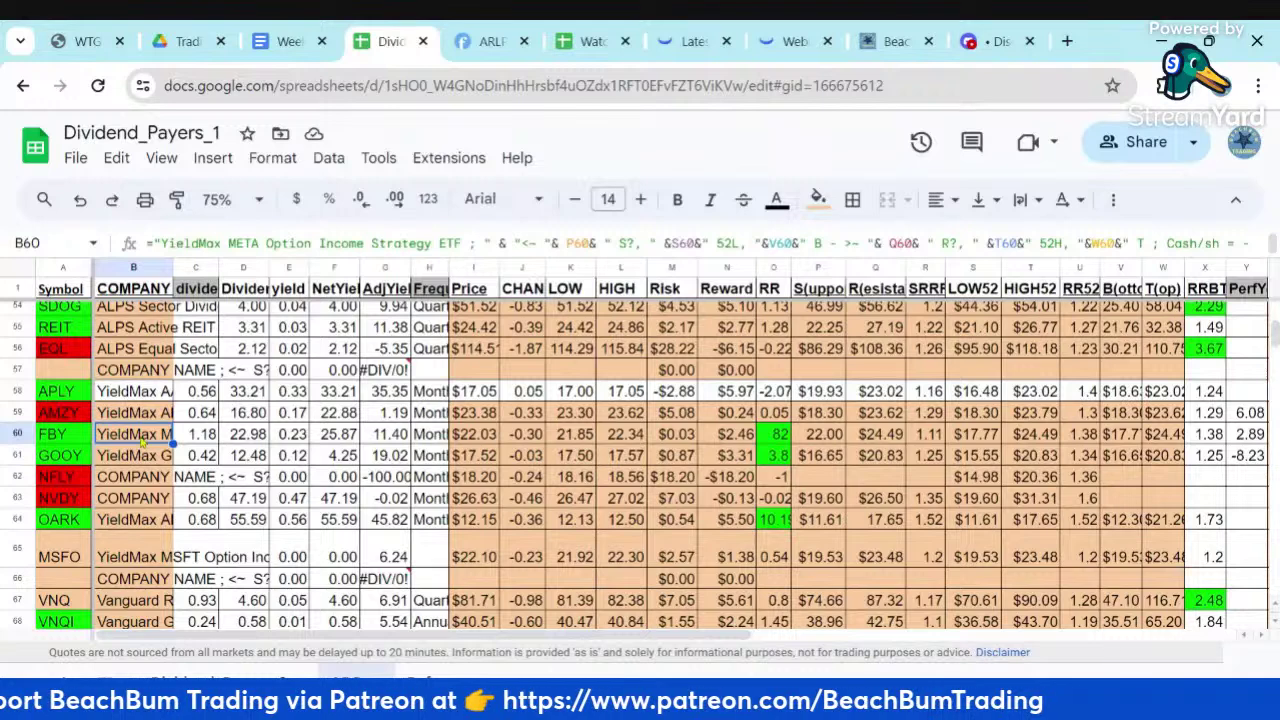
Check OARK's company entry, read across its row to the price change, and go back to the APLY symbol
{"action": "left_click", "coordinate": [134, 519]}
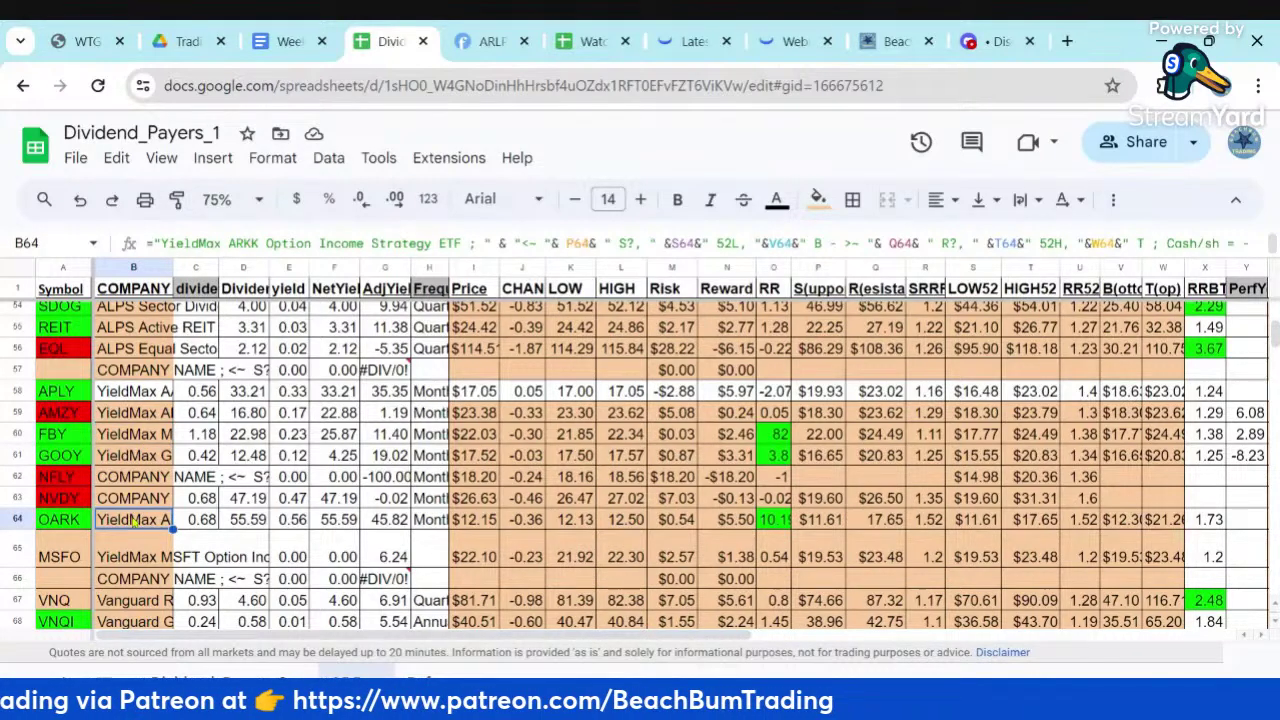
{"action": "key", "text": "Right"}
{"action": "key", "text": "Right"}
{"action": "key", "text": "Right"}
{"action": "key", "text": "Right"}
{"action": "key", "text": "Right"}
{"action": "key", "text": "Right"}
{"action": "key", "text": "Right"}
{"action": "key", "text": "Right"}
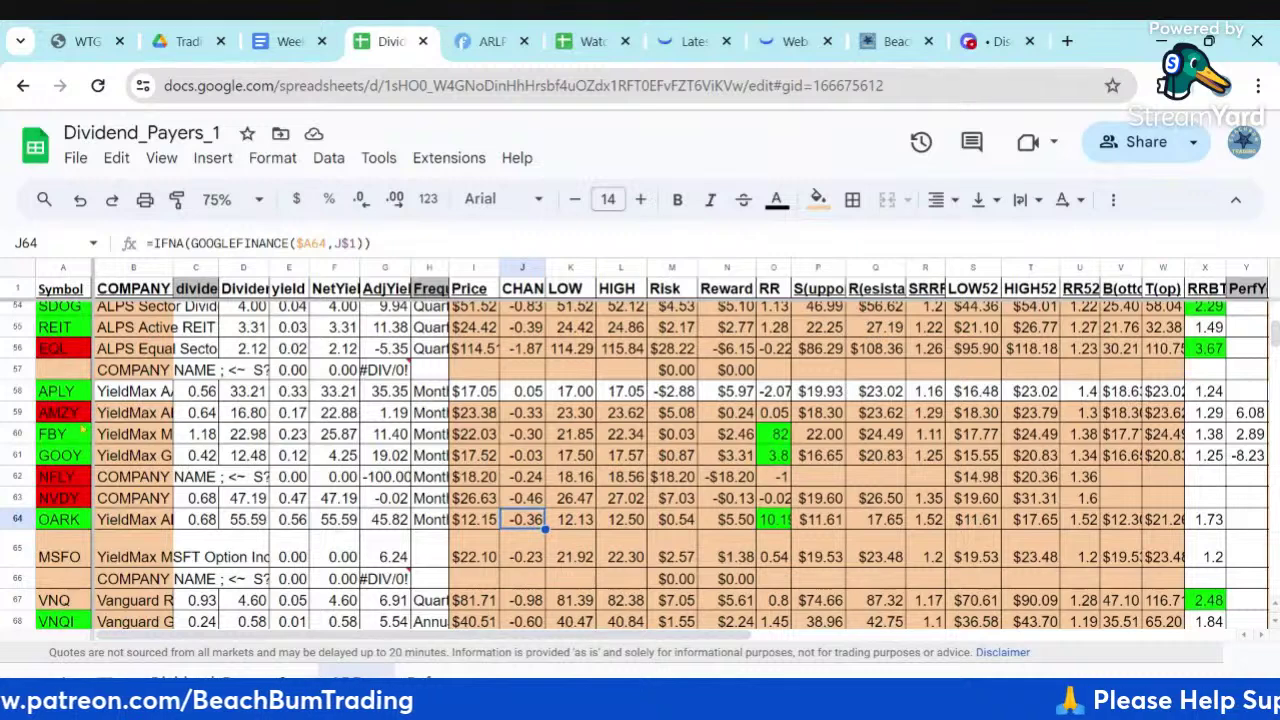
{"action": "left_click", "coordinate": [62, 391]}
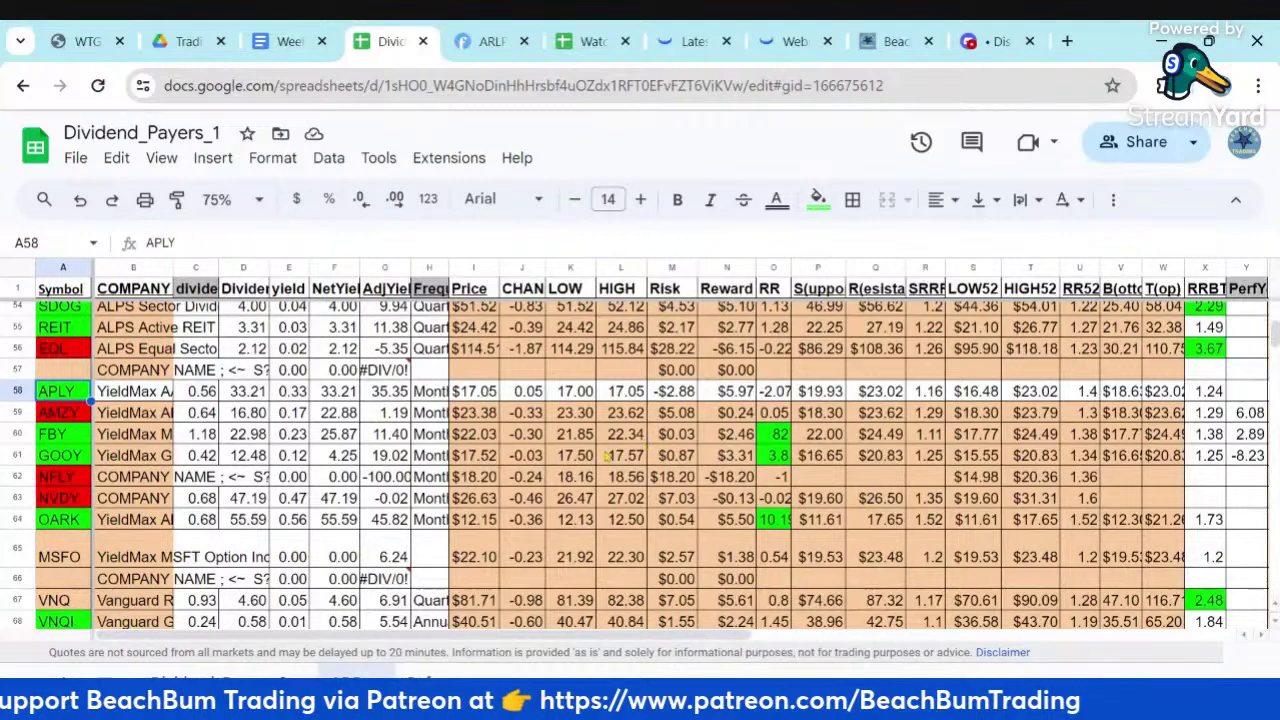
Return to the alphabetical dividend payer sheet and look down the list from APLY to the green-highlighted EFC and GNL symbols
{"action": "key", "text": "ctrl+shift+Page_Up"}
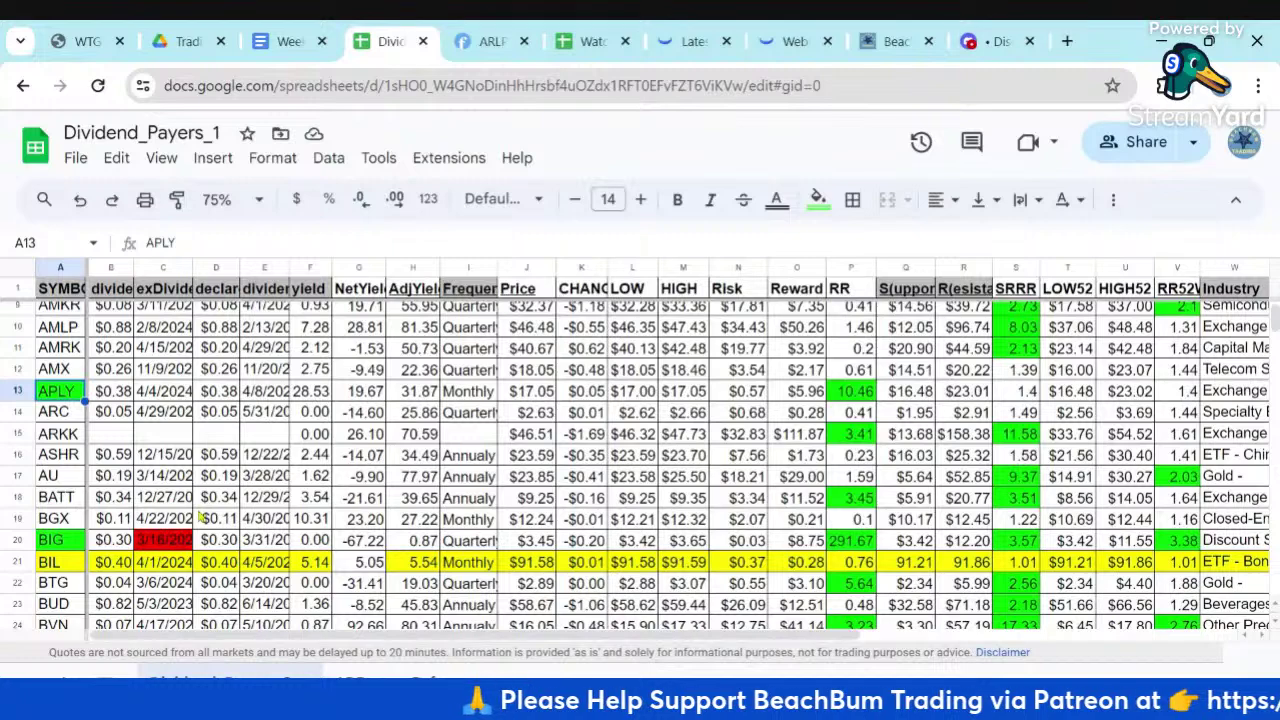
{"action": "scroll", "coordinate": [201, 515], "scroll_direction": "down", "scroll_amount": 3}
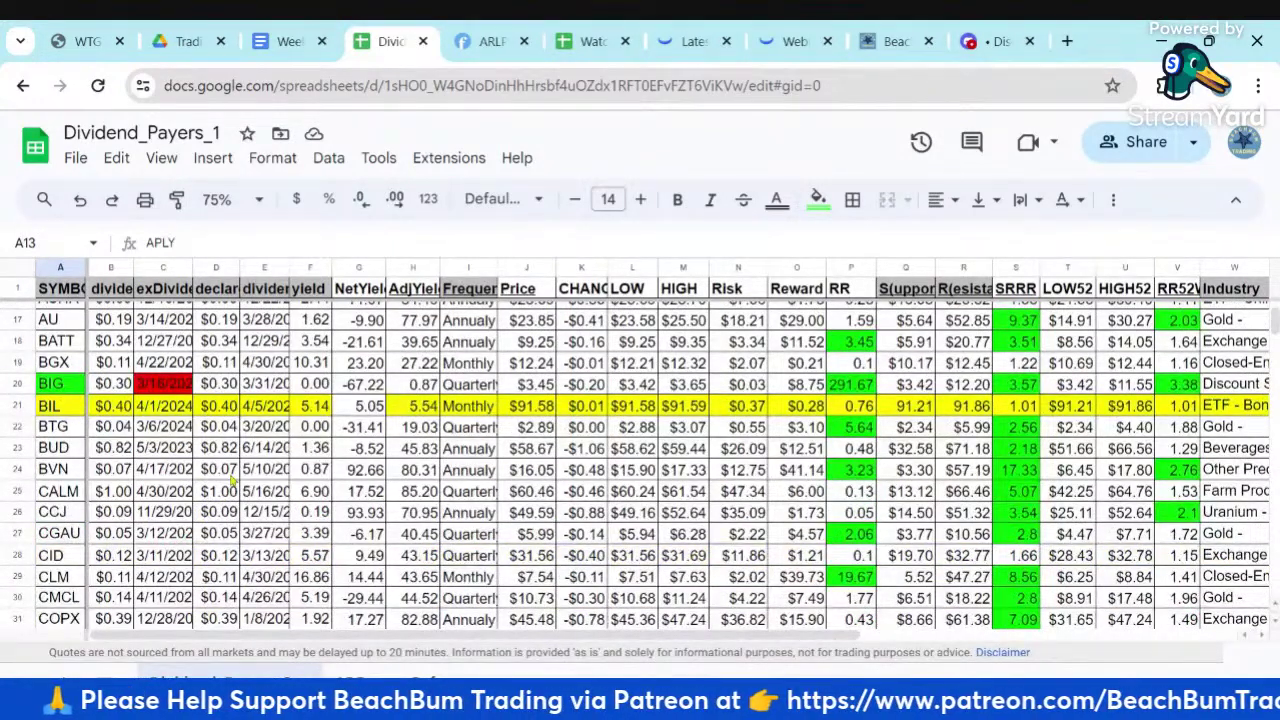
{"action": "scroll", "coordinate": [232, 482], "scroll_direction": "down", "scroll_amount": 1}
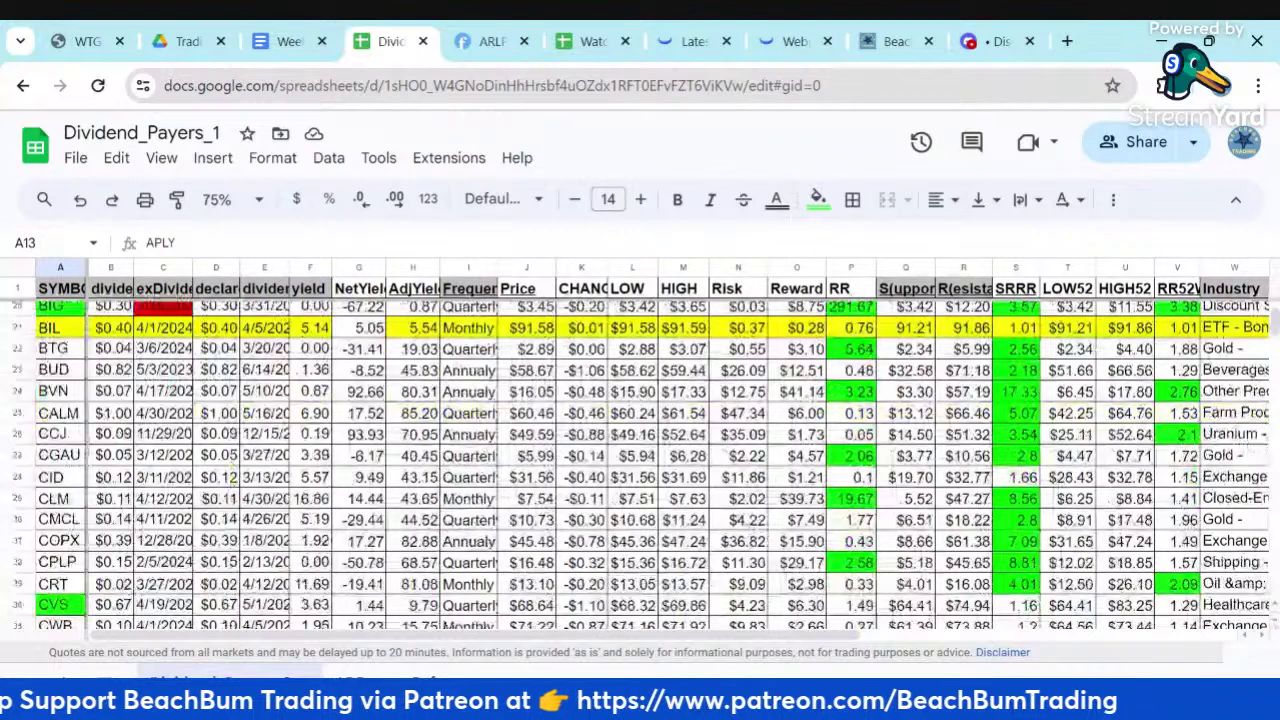
{"action": "scroll", "coordinate": [232, 481], "scroll_direction": "down", "scroll_amount": 8}
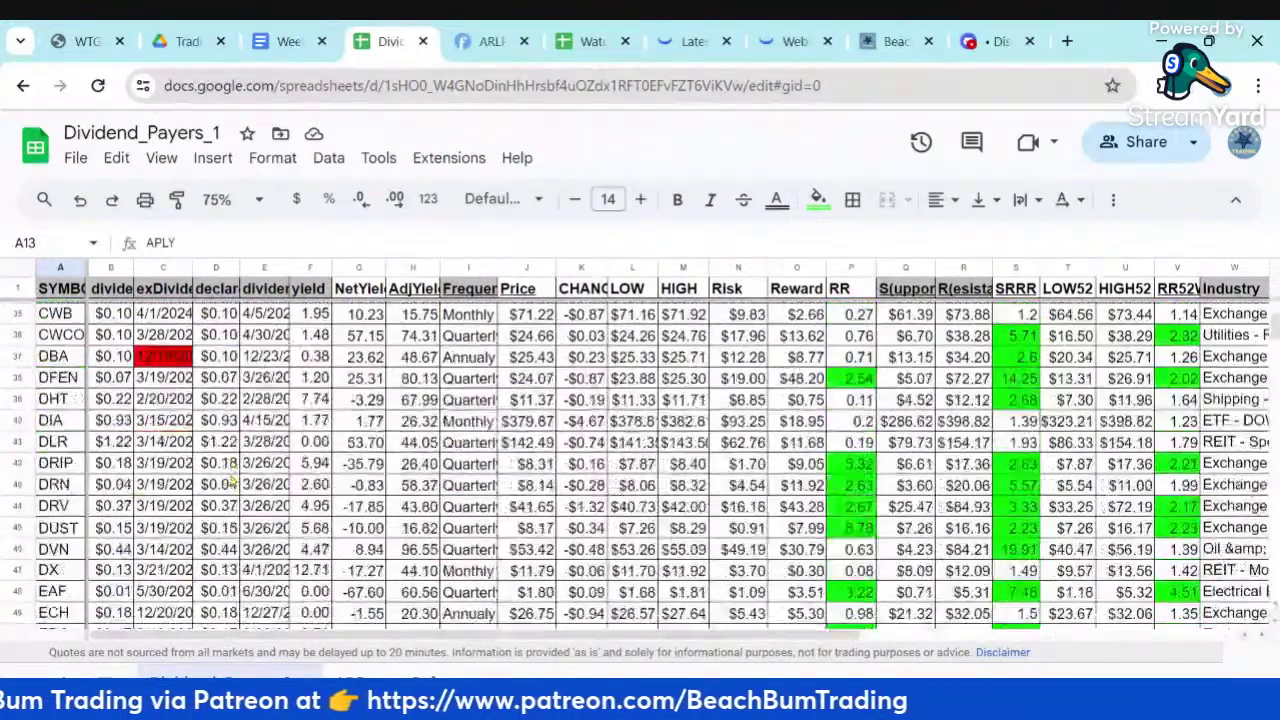
{"action": "scroll", "coordinate": [232, 481], "scroll_direction": "down", "scroll_amount": 1}
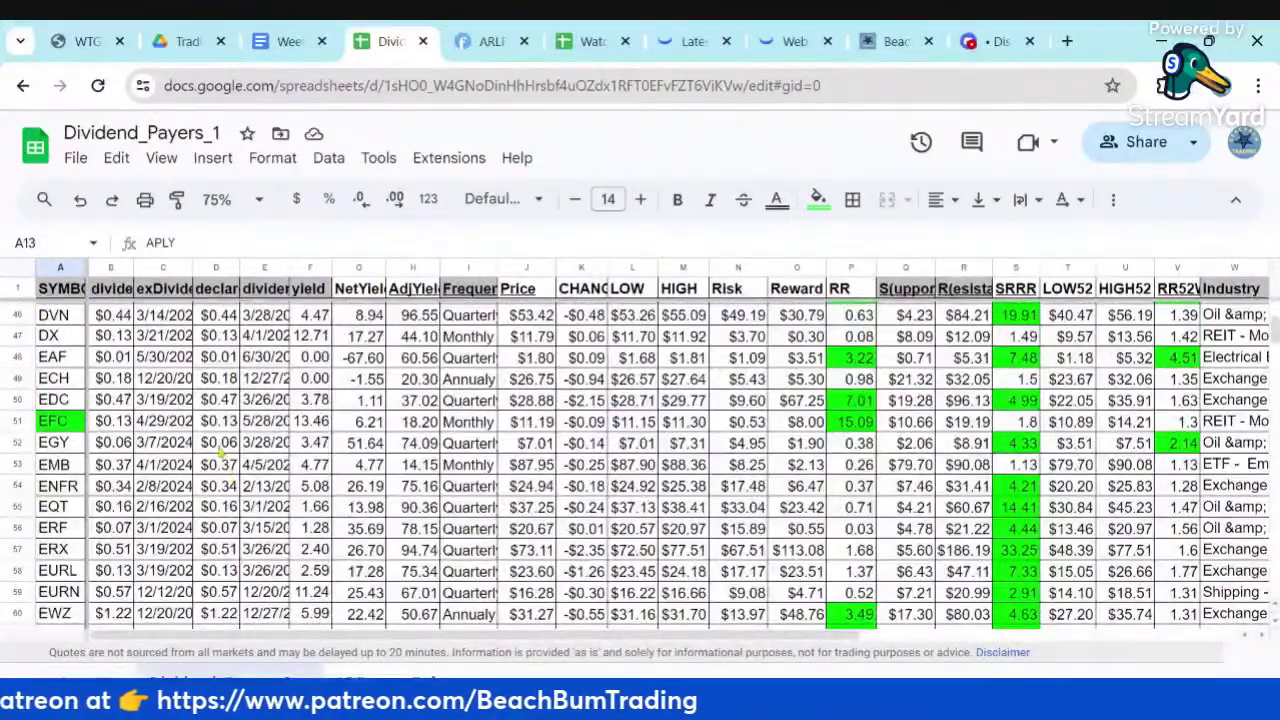
{"action": "left_click", "coordinate": [66, 426]}
{"action": "scroll", "coordinate": [208, 477], "scroll_direction": "down", "scroll_amount": 6}
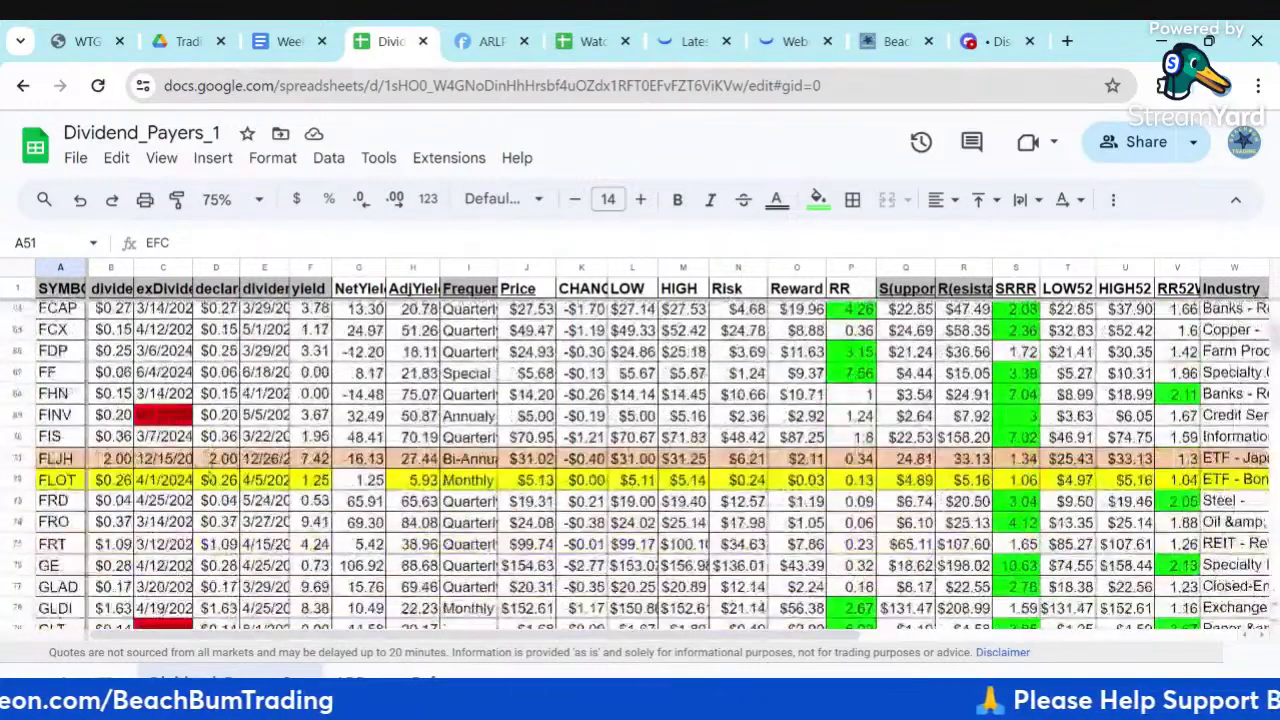
{"action": "scroll", "coordinate": [22, 454], "scroll_direction": "down", "scroll_amount": 3}
{"action": "left_click", "coordinate": [60, 494]}
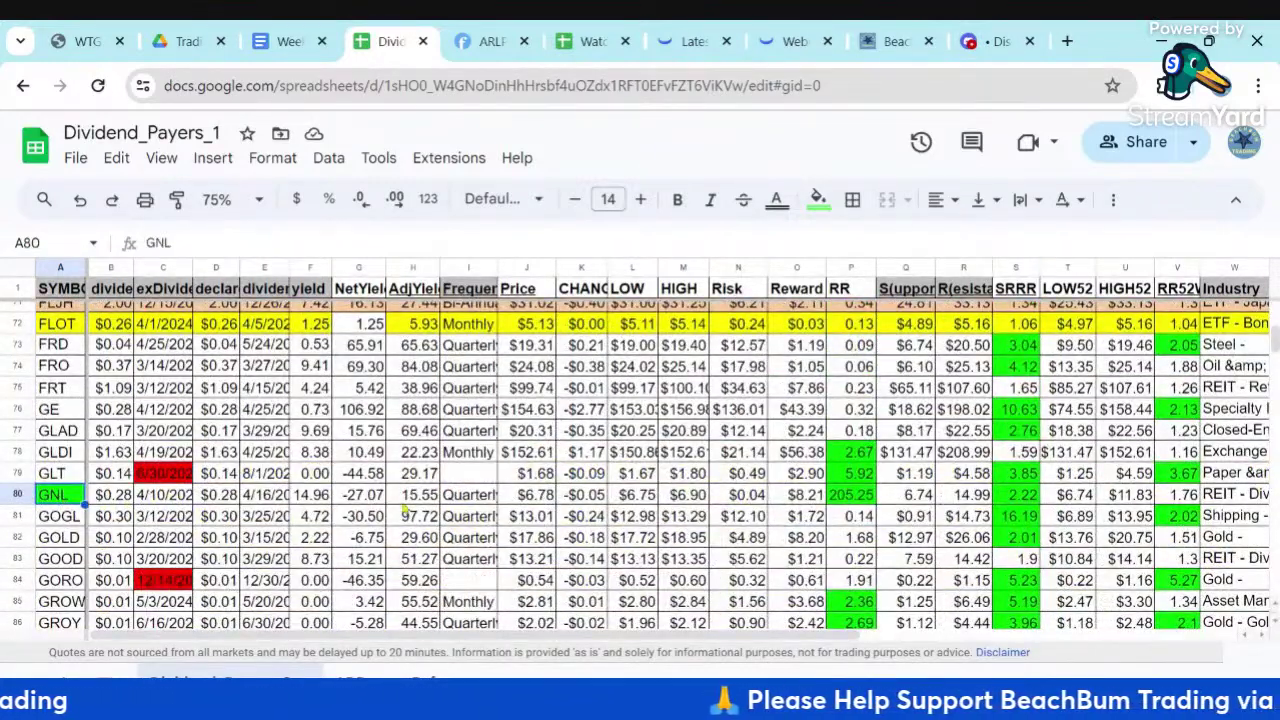
Check HIMX's dividend frequency and HSY's price further down the alphabetical list
{"action": "scroll", "coordinate": [404, 511], "scroll_direction": "down", "scroll_amount": 4}
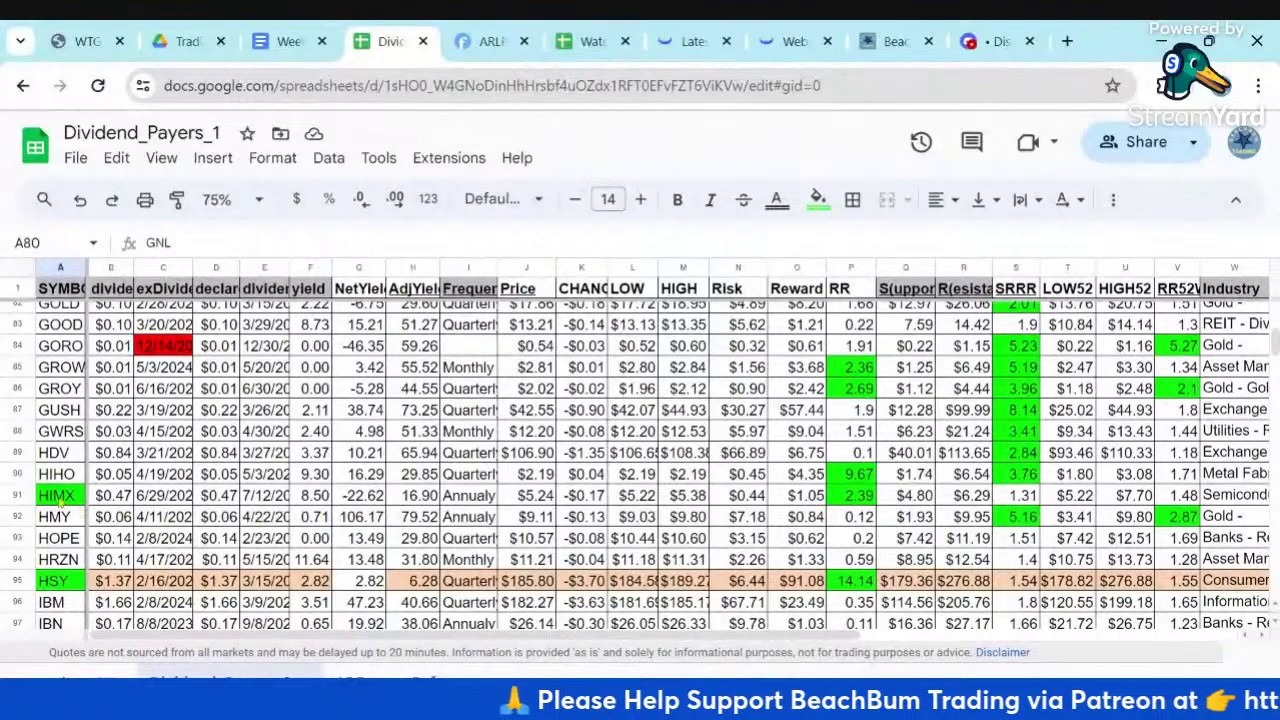
{"action": "left_click", "coordinate": [448, 500]}
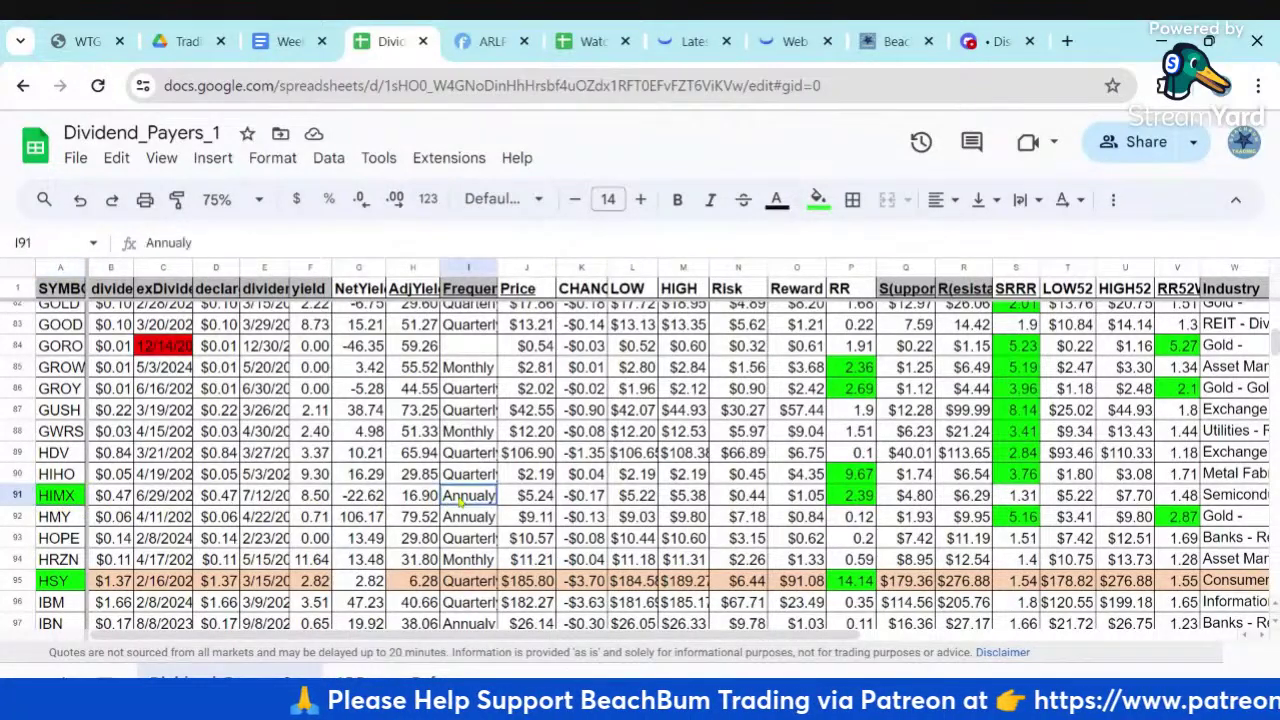
{"action": "scroll", "coordinate": [524, 534], "scroll_direction": "down", "scroll_amount": 1}
{"action": "left_click", "coordinate": [534, 508]}
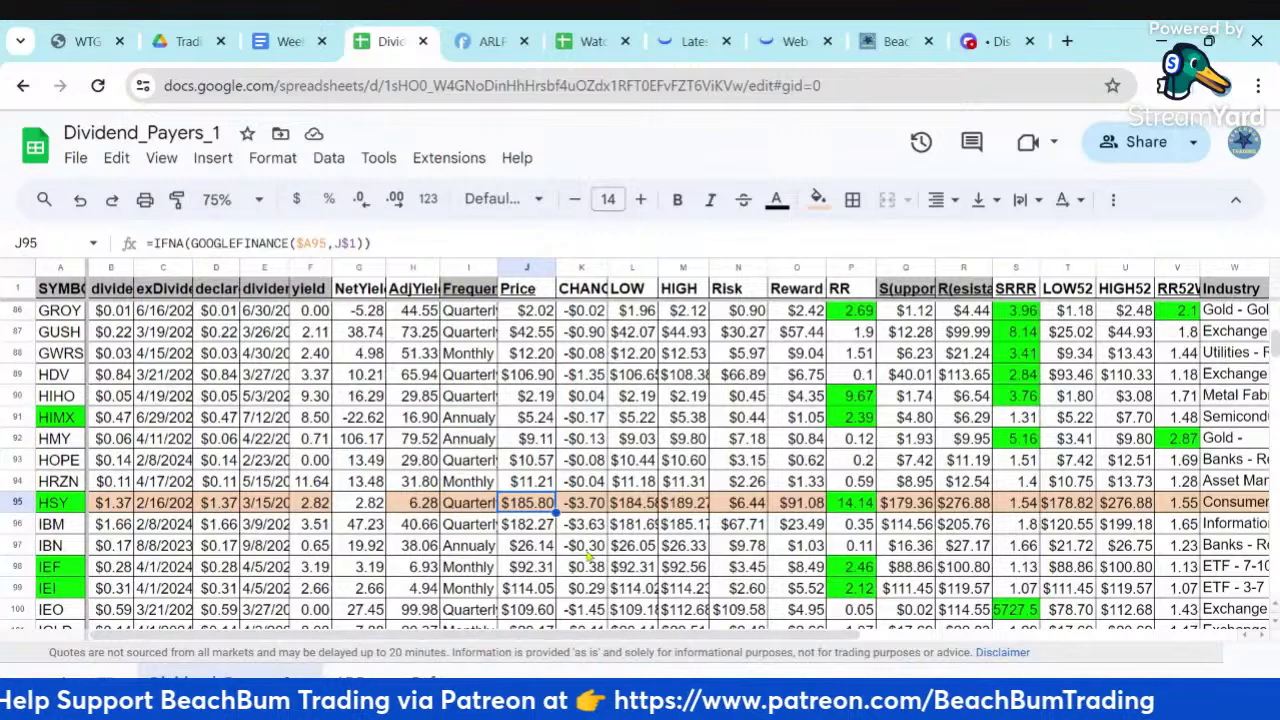
Read the full industry descriptions of the IEF and IEI treasury bond ETFs
{"action": "scroll", "coordinate": [589, 556], "scroll_direction": "down", "scroll_amount": 1}
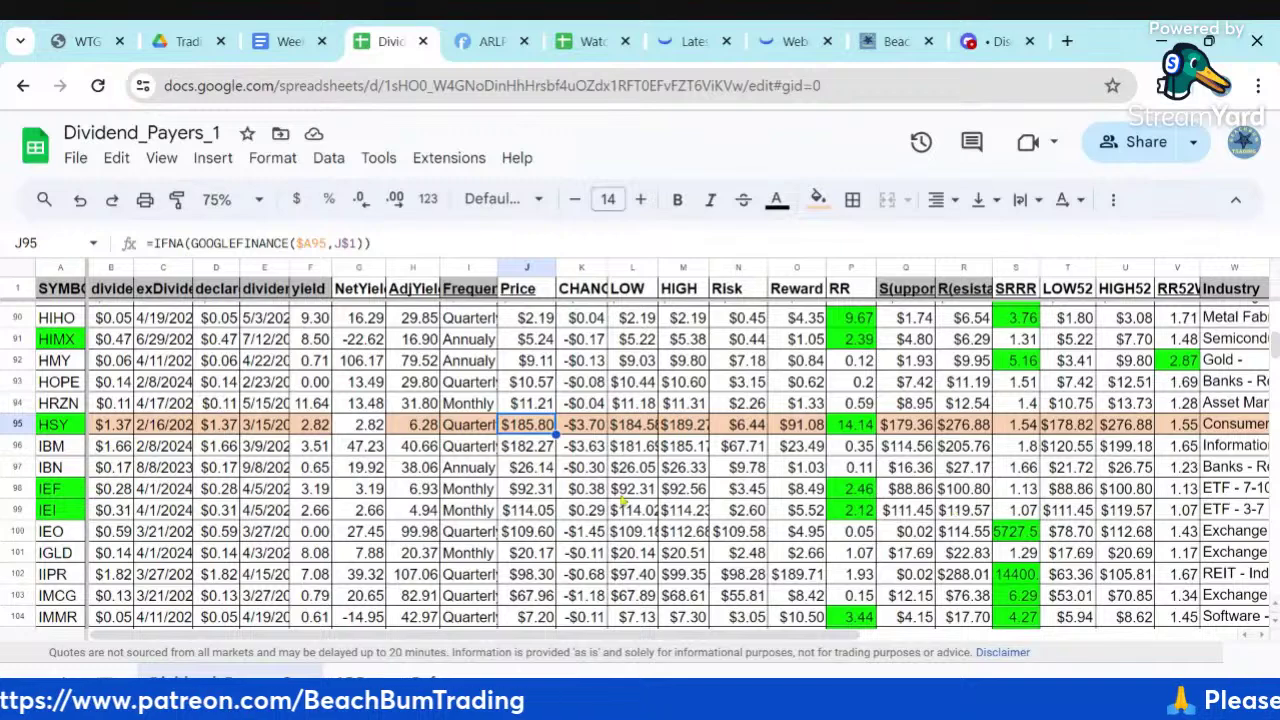
{"action": "left_click", "coordinate": [1237, 489]}
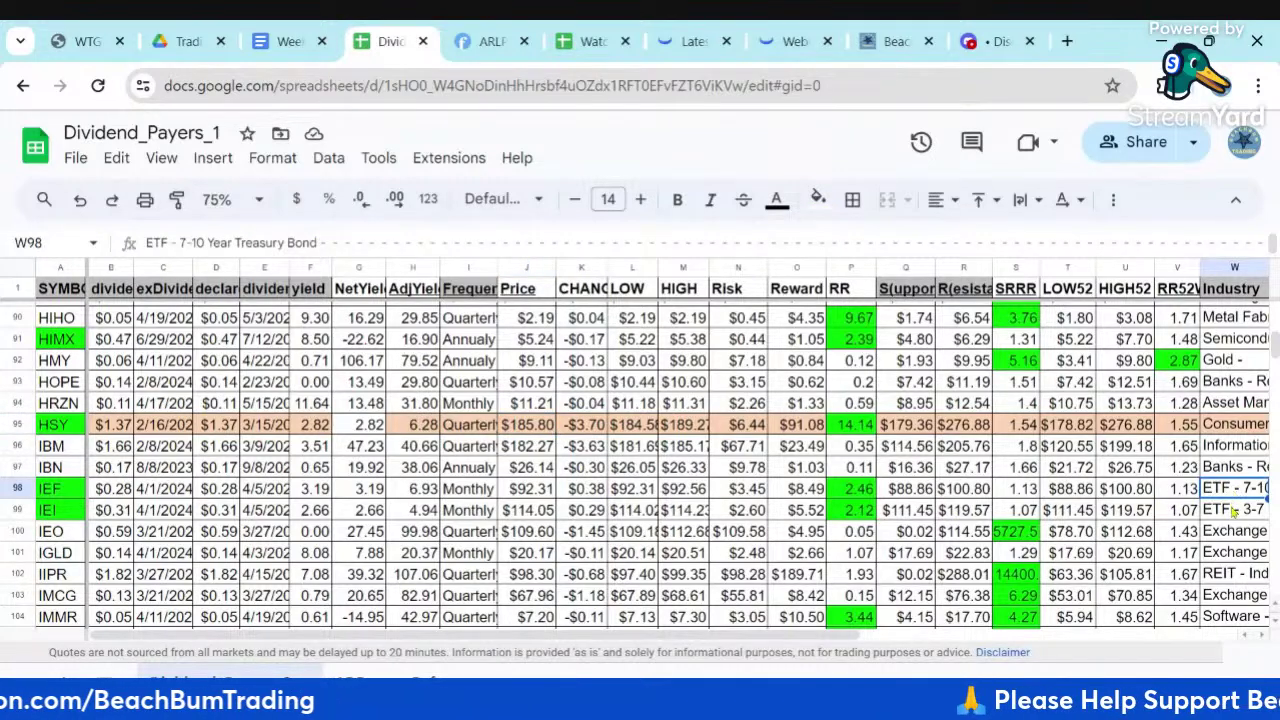
{"action": "left_click", "coordinate": [1235, 511]}
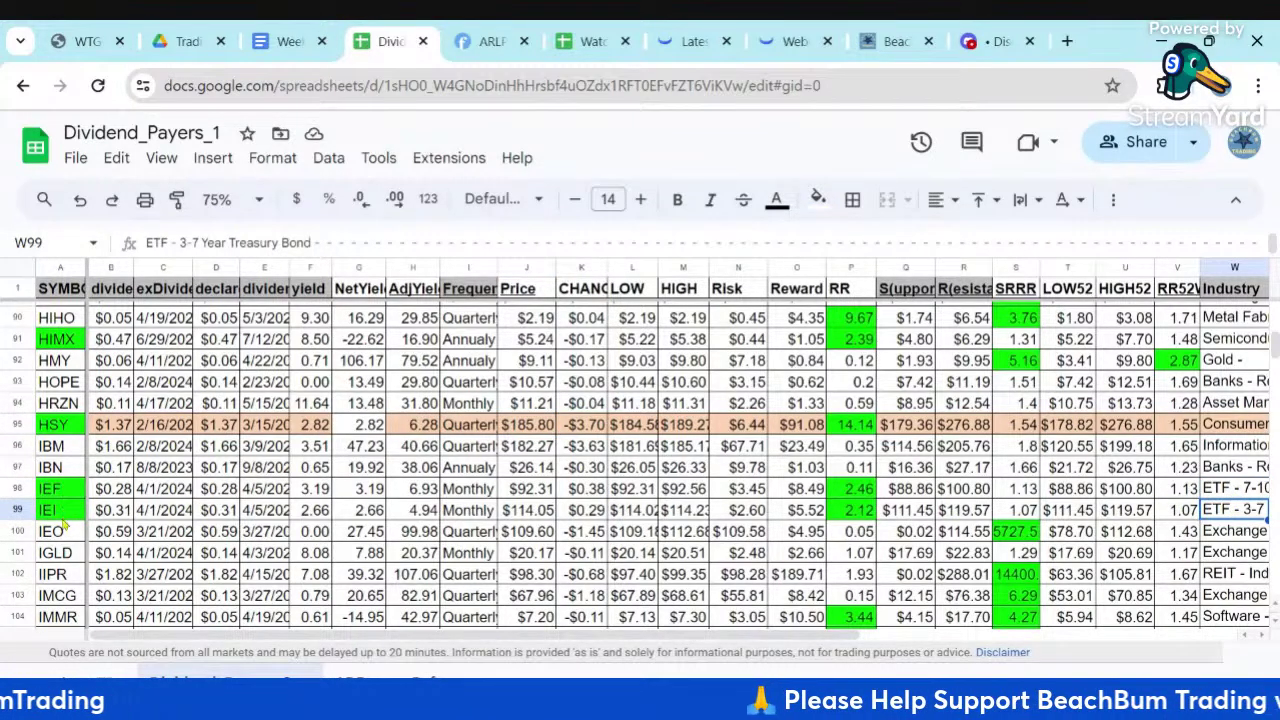
Look over the green-highlighted IRDM, LAND, LEG and KLIP rows in the alphabetical list
{"action": "scroll", "coordinate": [500, 535], "scroll_direction": "down", "scroll_amount": 3}
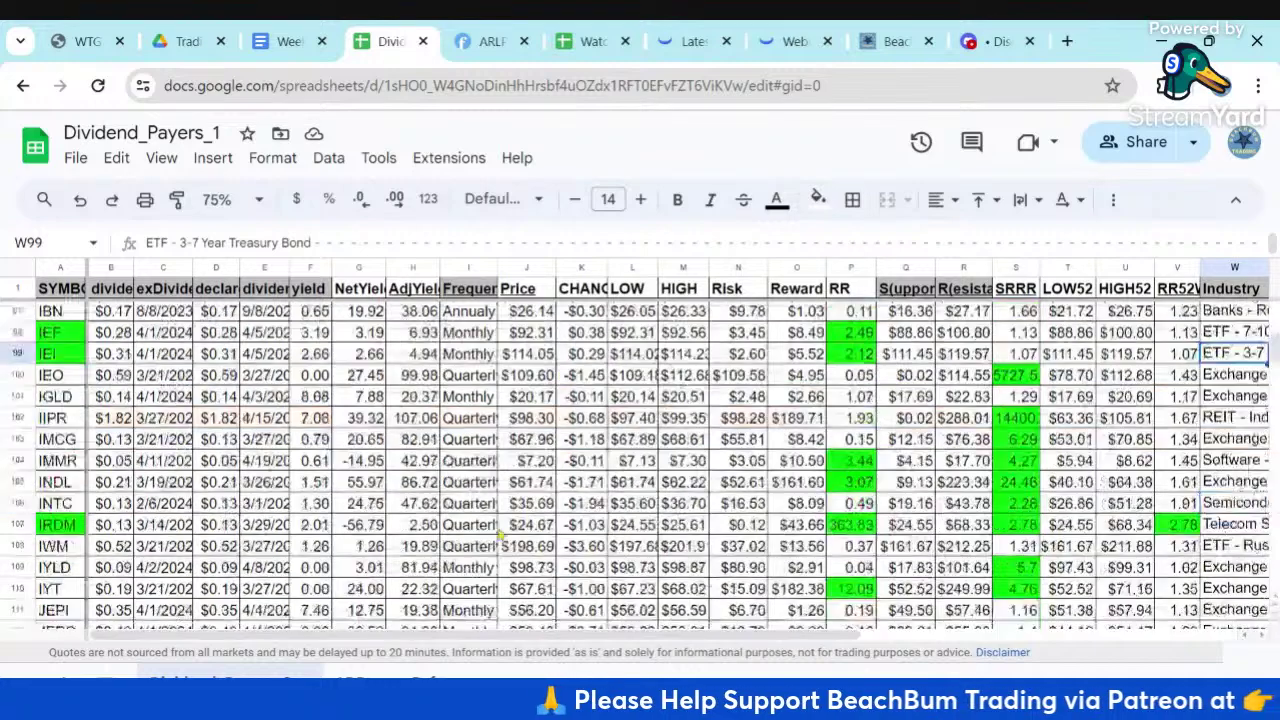
{"action": "left_click", "coordinate": [55, 526]}
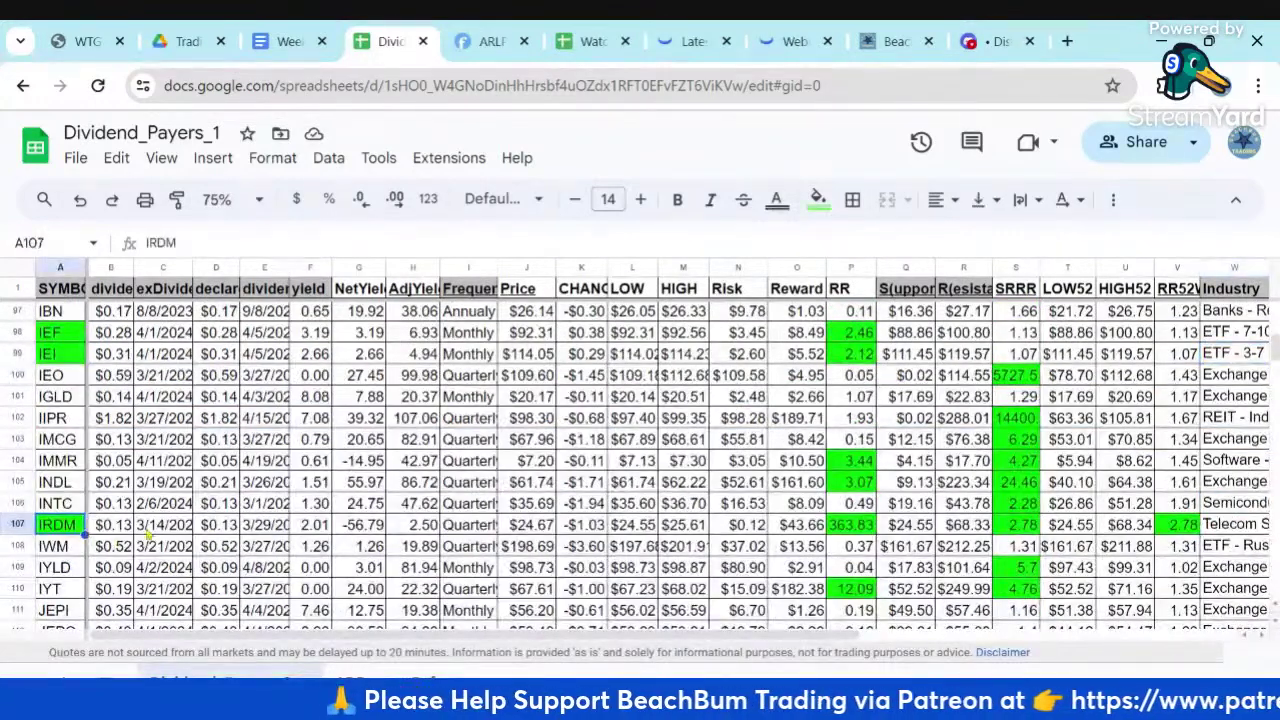
{"action": "scroll", "coordinate": [200, 537], "scroll_direction": "down", "scroll_amount": 3}
{"action": "scroll", "coordinate": [200, 537], "scroll_direction": "down", "scroll_amount": 2}
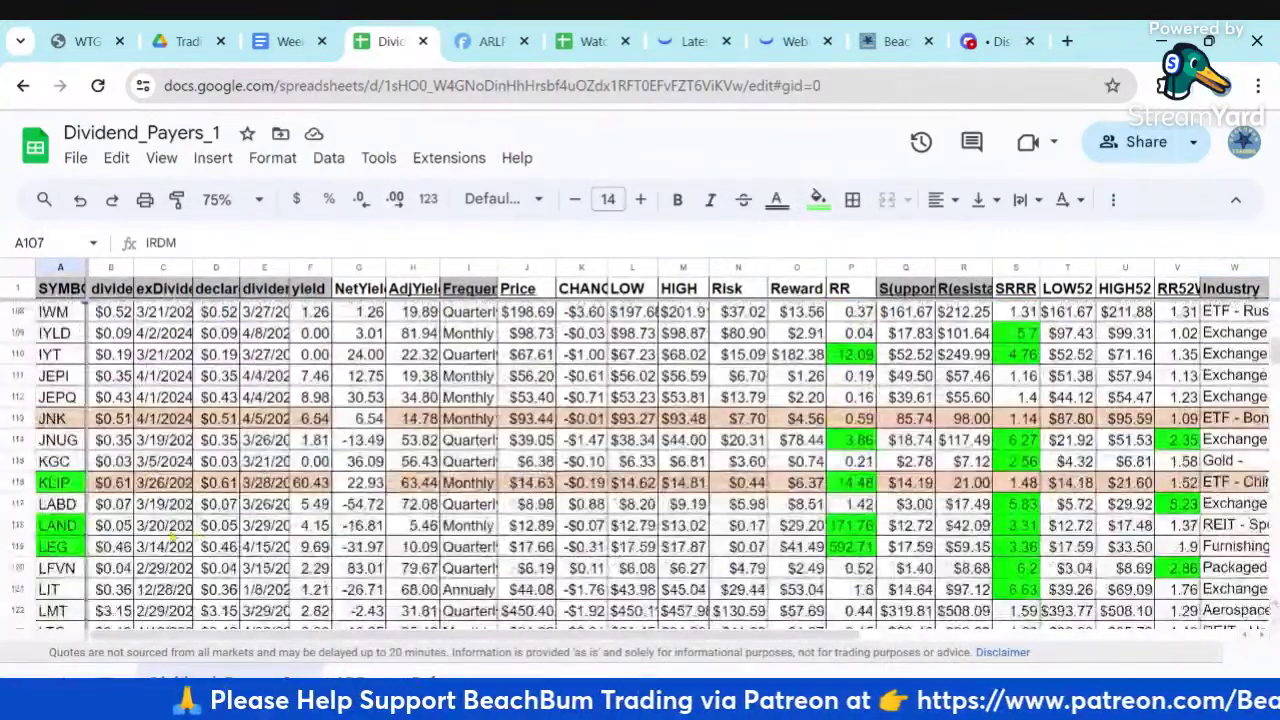
{"action": "left_click", "coordinate": [57, 525]}
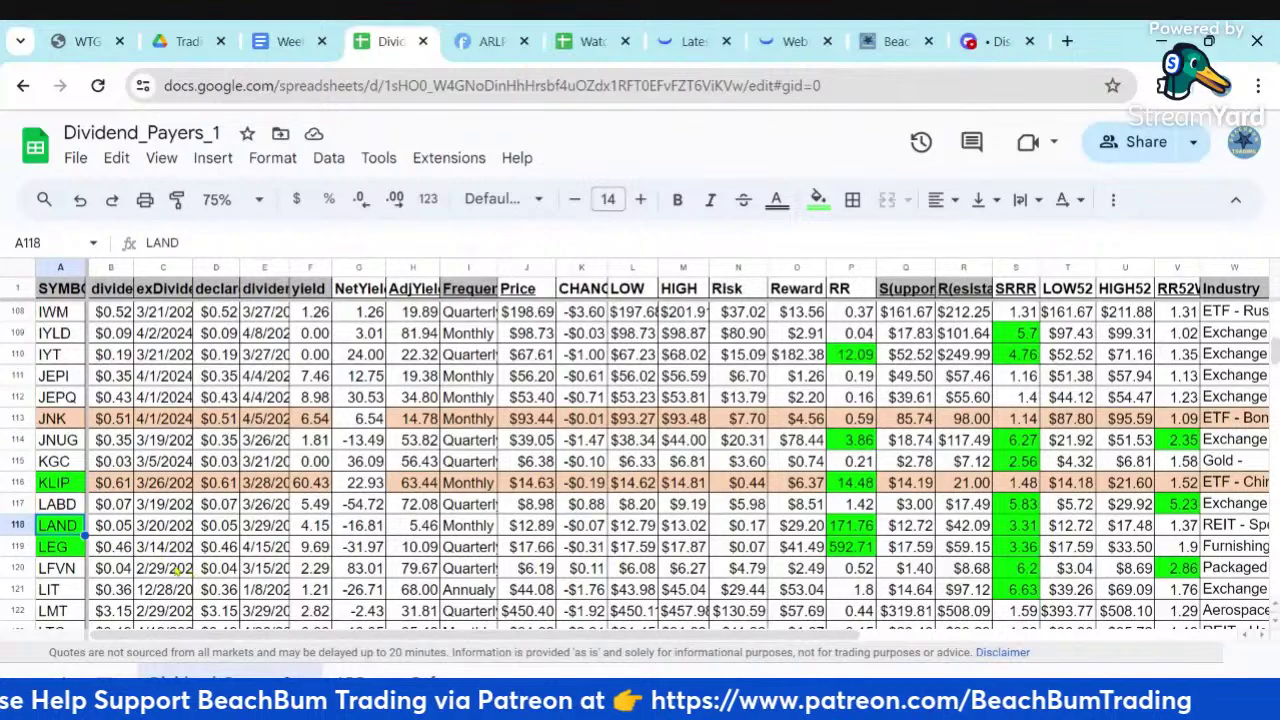
{"action": "left_click", "coordinate": [72, 539]}
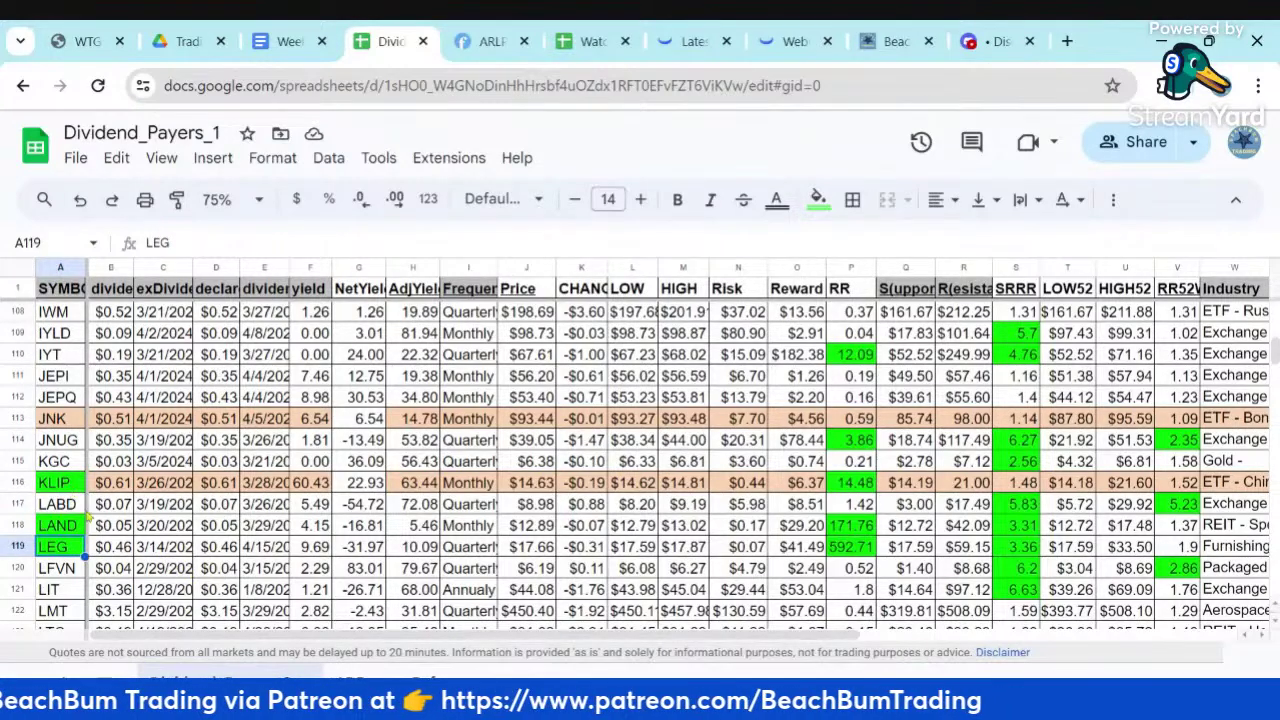
{"action": "left_click", "coordinate": [66, 485]}
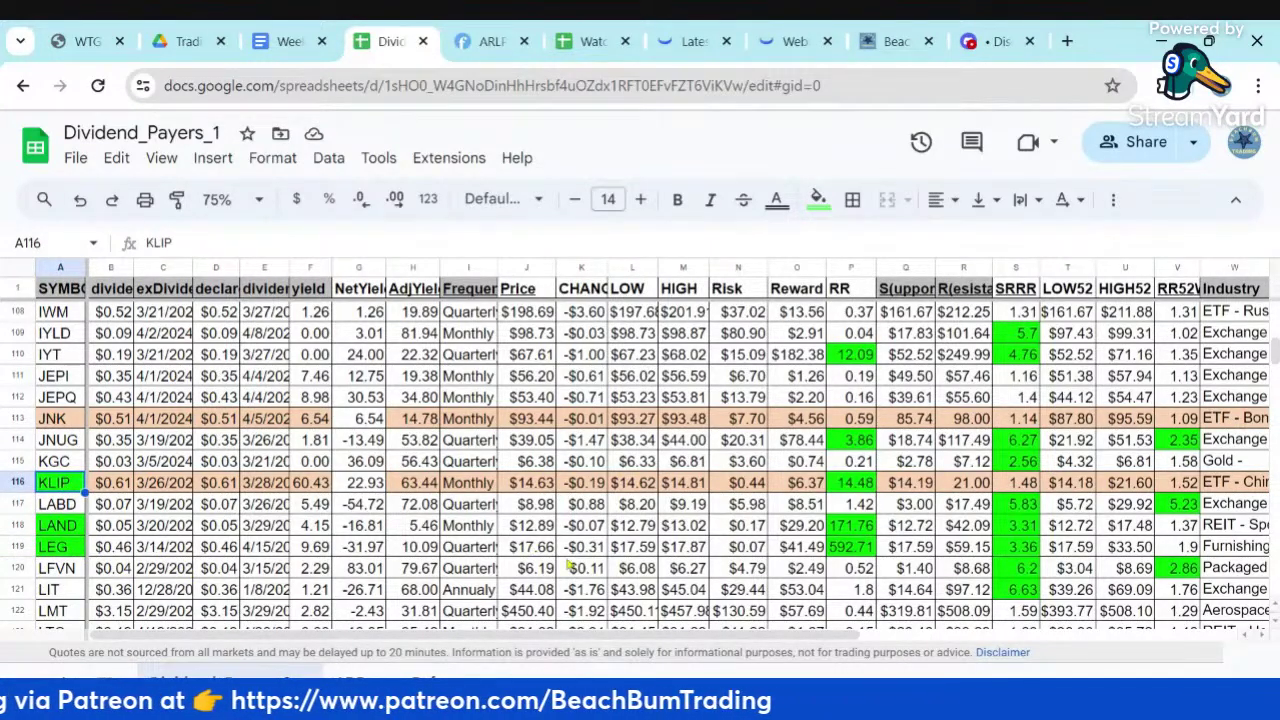
Look through the rows below KLIP as far as OARK, and select the symbol O
{"action": "scroll", "coordinate": [569, 566], "scroll_direction": "down", "scroll_amount": 3}
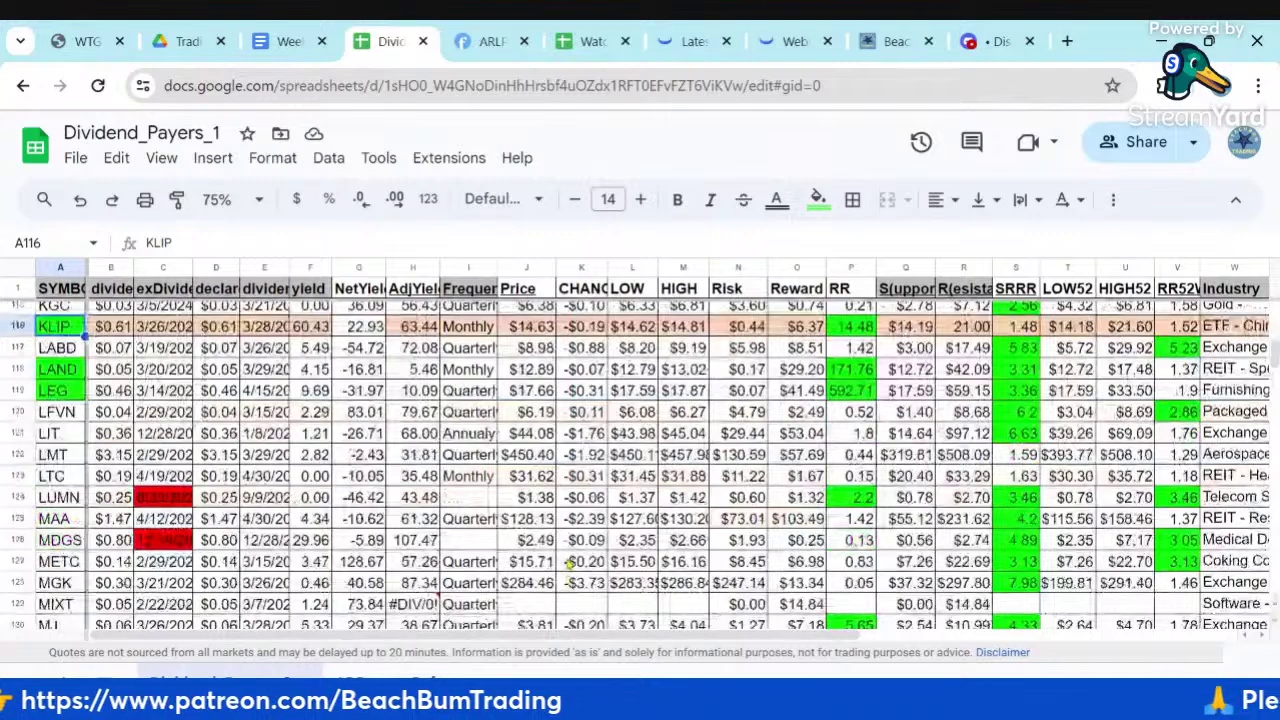
{"action": "scroll", "coordinate": [569, 562], "scroll_direction": "up", "scroll_amount": 2}
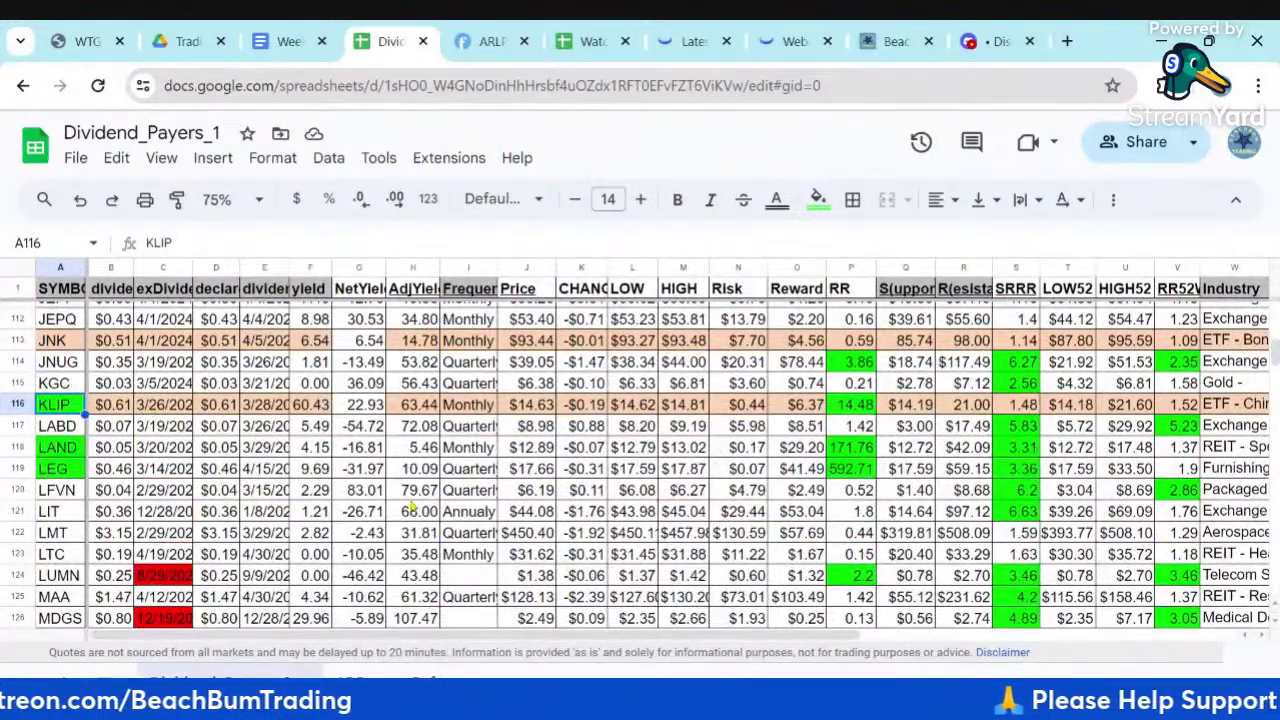
{"action": "scroll", "coordinate": [410, 506], "scroll_direction": "down", "scroll_amount": 9}
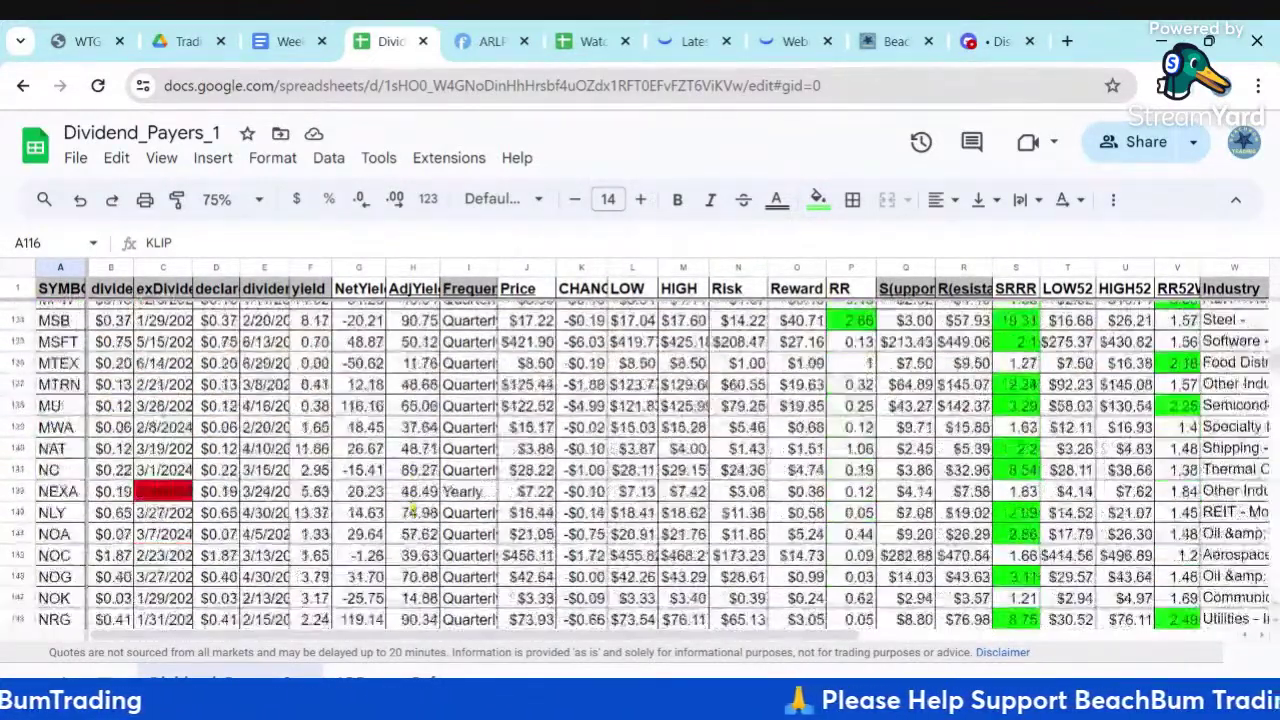
{"action": "scroll", "coordinate": [410, 510], "scroll_direction": "down", "scroll_amount": 6}
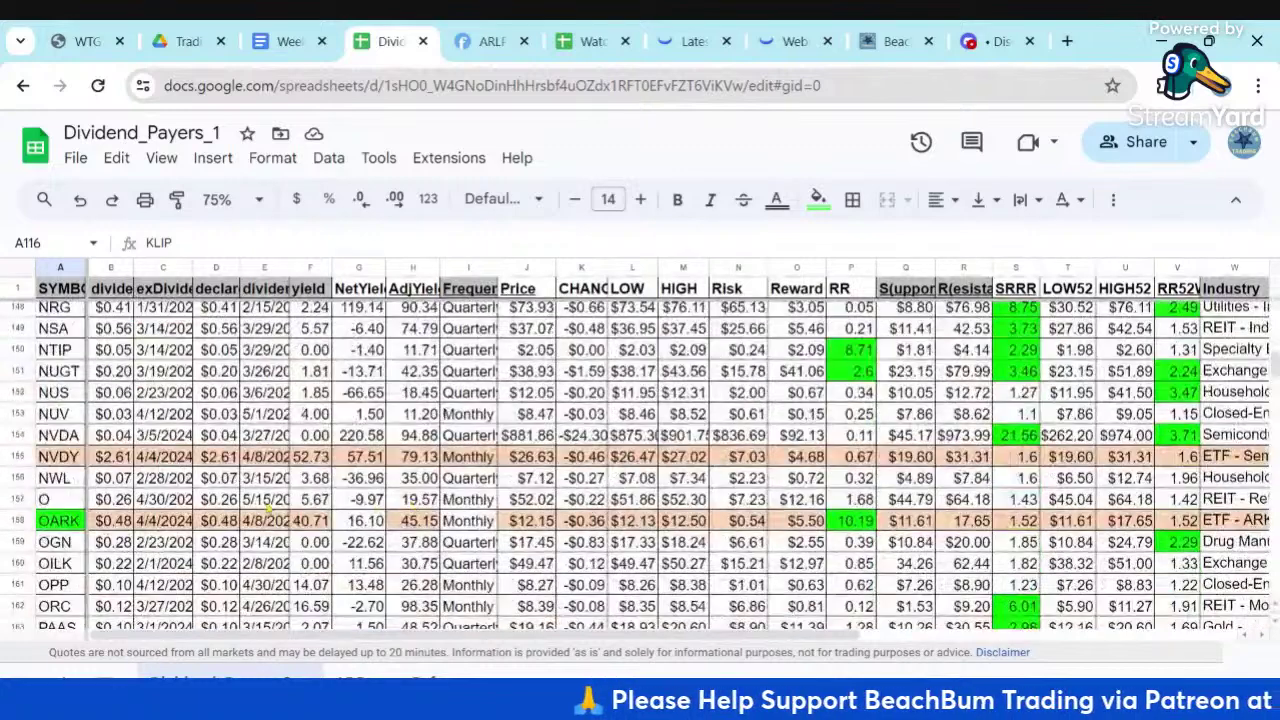
{"action": "left_click", "coordinate": [70, 499]}
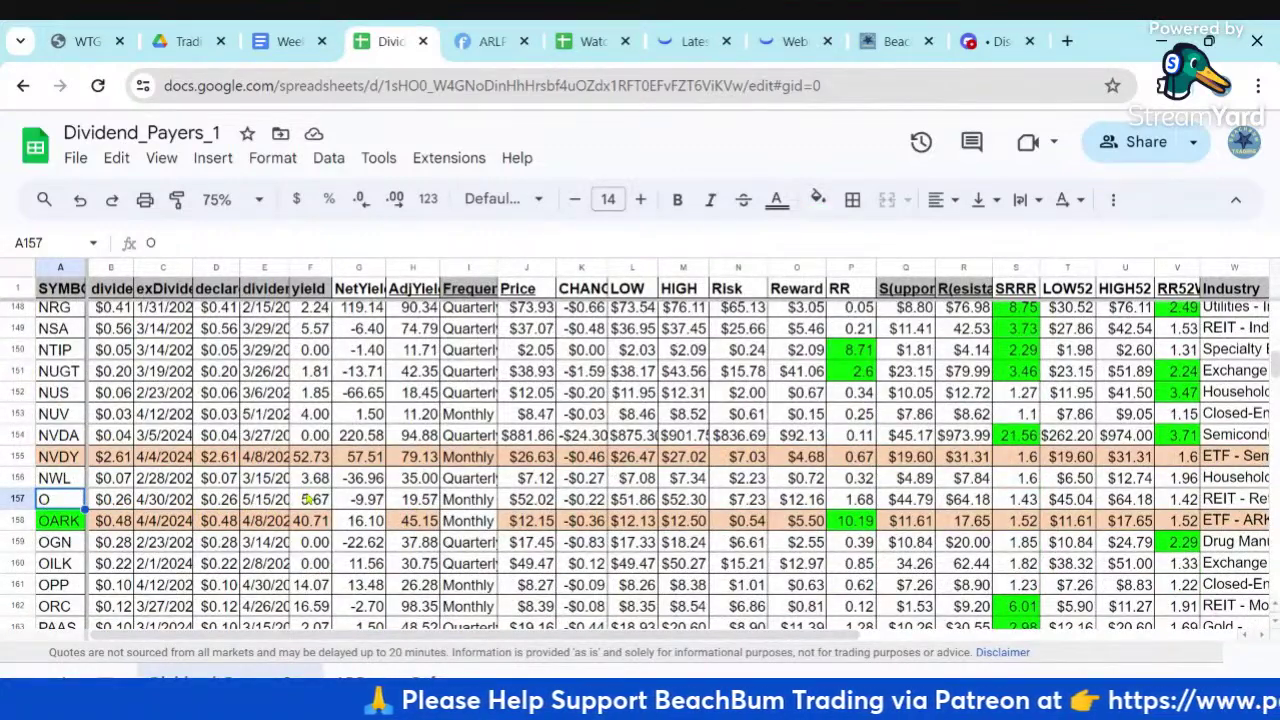
Select the symbol NSA, and check the price and support level in the OARK row
{"action": "left_click", "coordinate": [70, 332]}
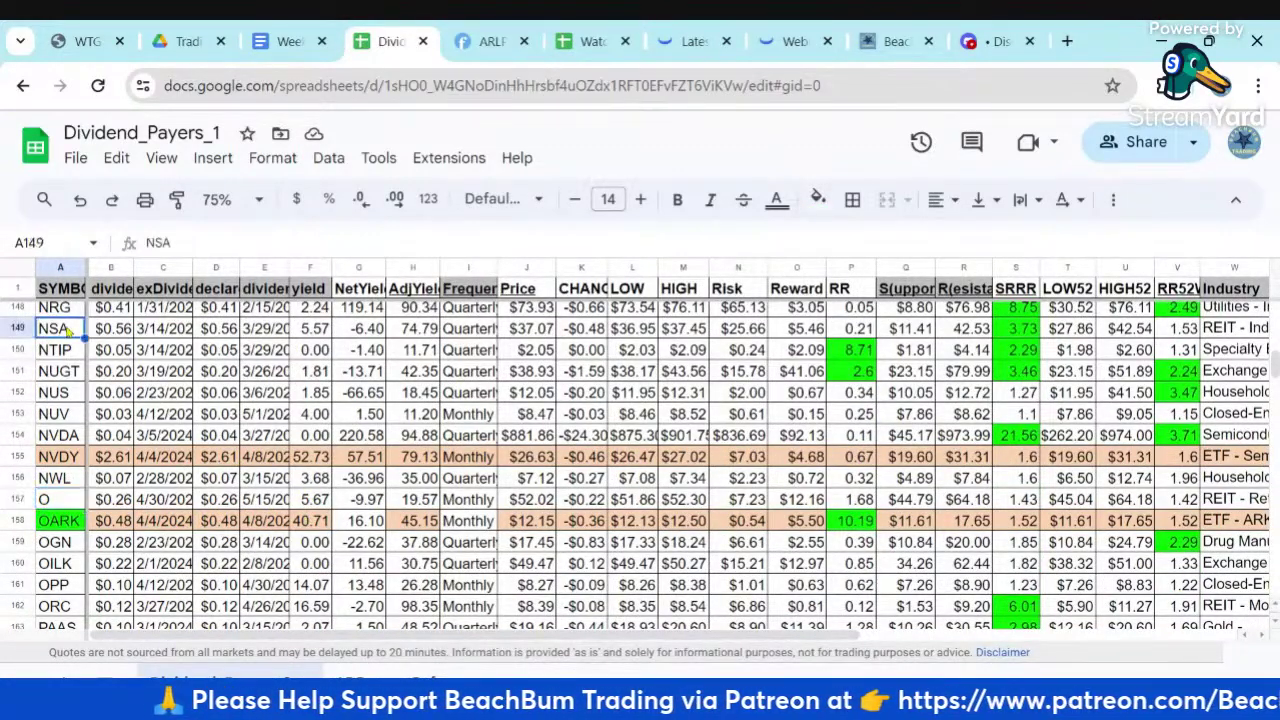
{"action": "left_click", "coordinate": [60, 520]}
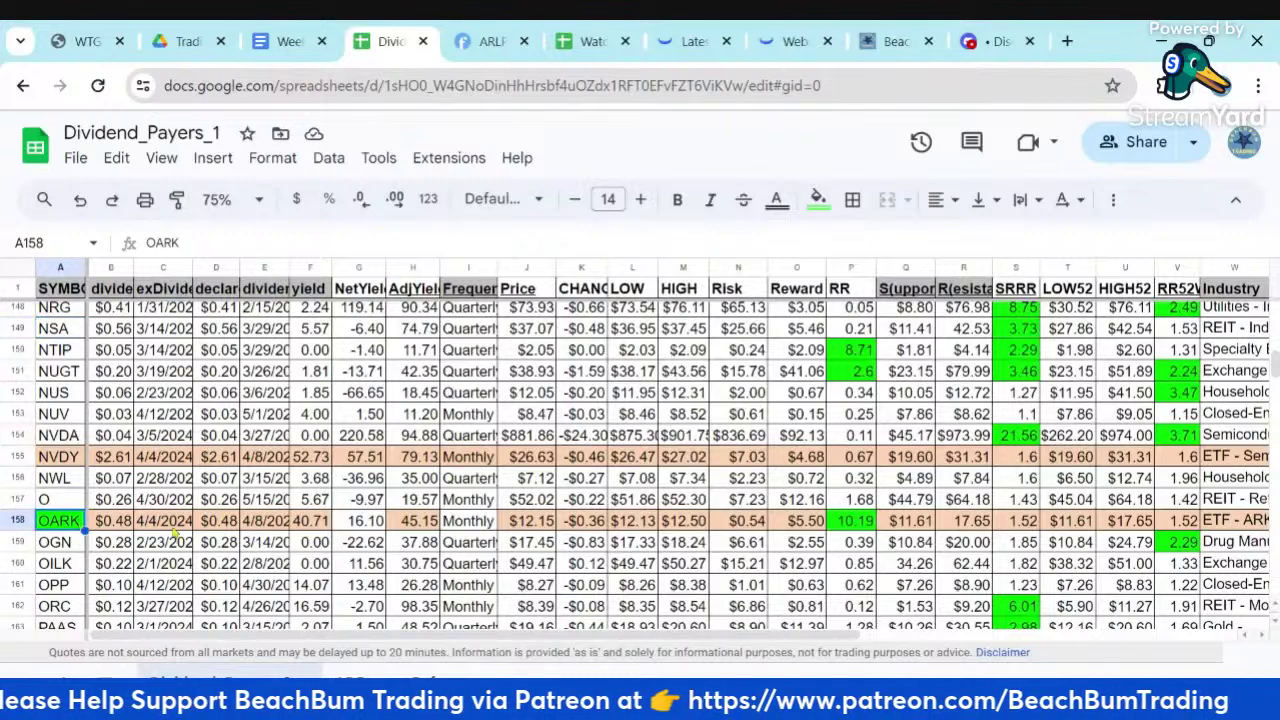
{"action": "left_click", "coordinate": [538, 530]}
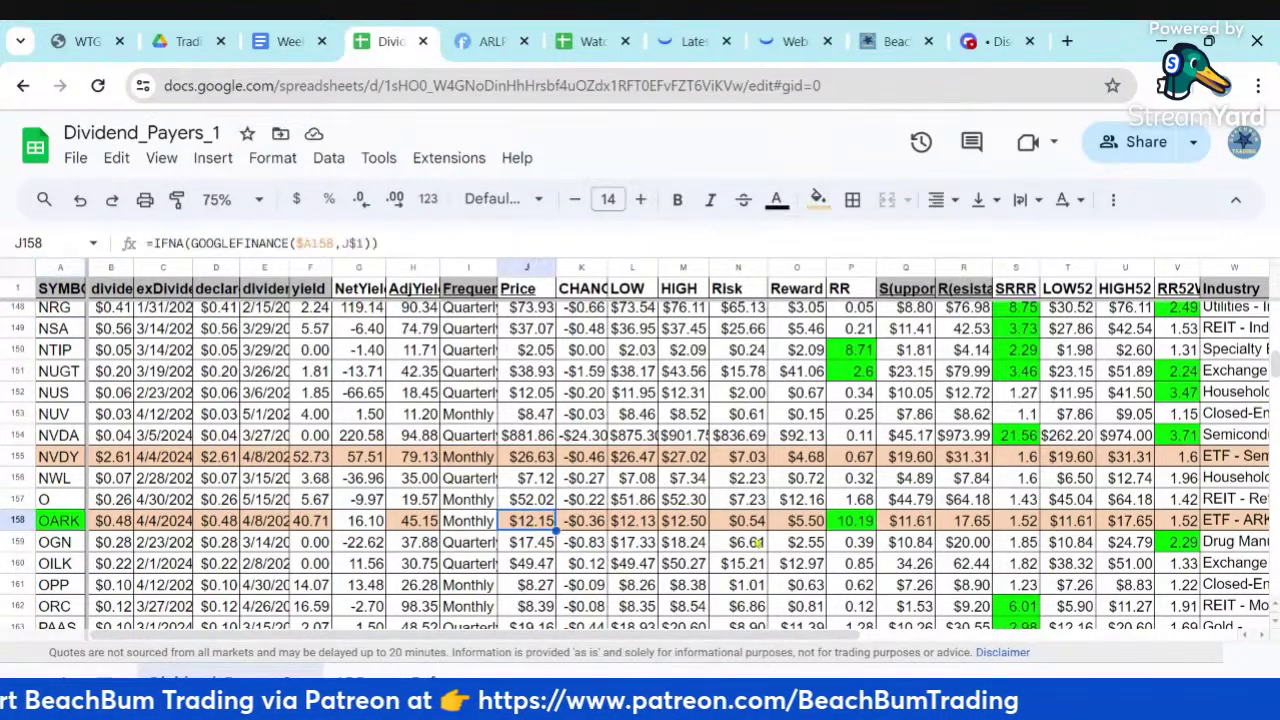
{"action": "left_click", "coordinate": [912, 524]}
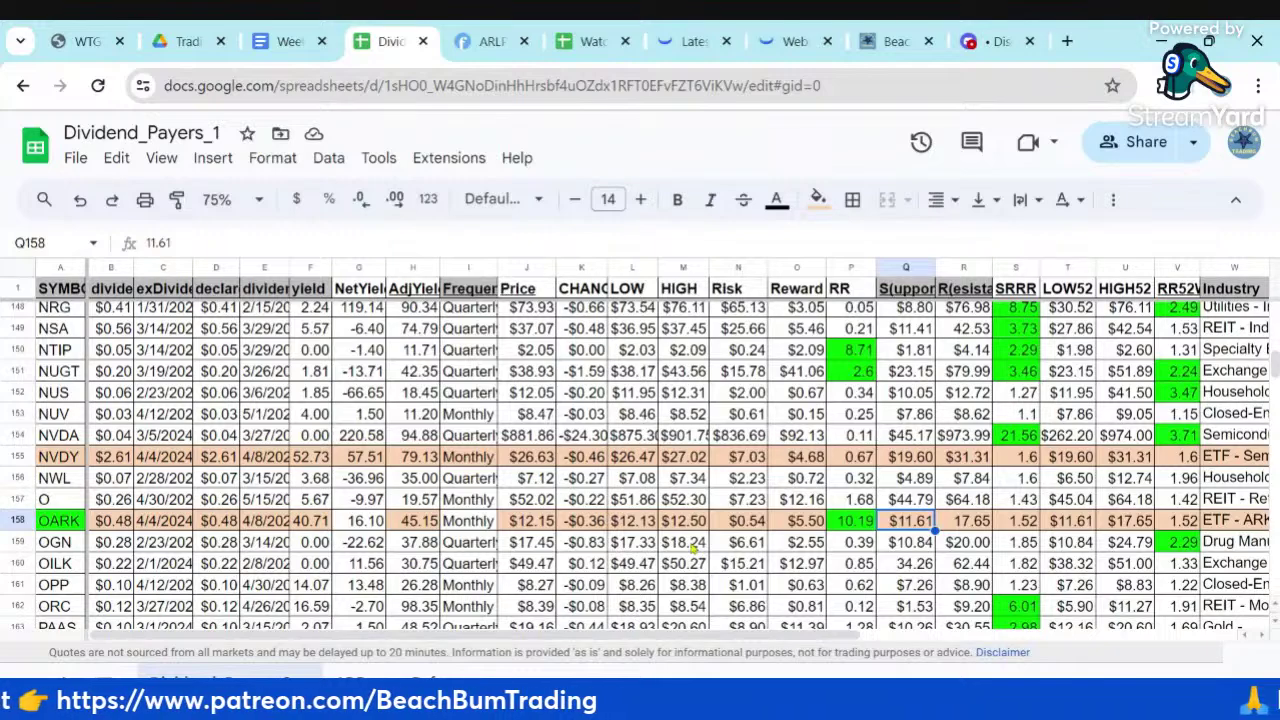
Look through the rows below OARK as far as the highlighted SVOL row and select its symbol
{"action": "scroll", "coordinate": [692, 545], "scroll_direction": "down", "scroll_amount": 20}
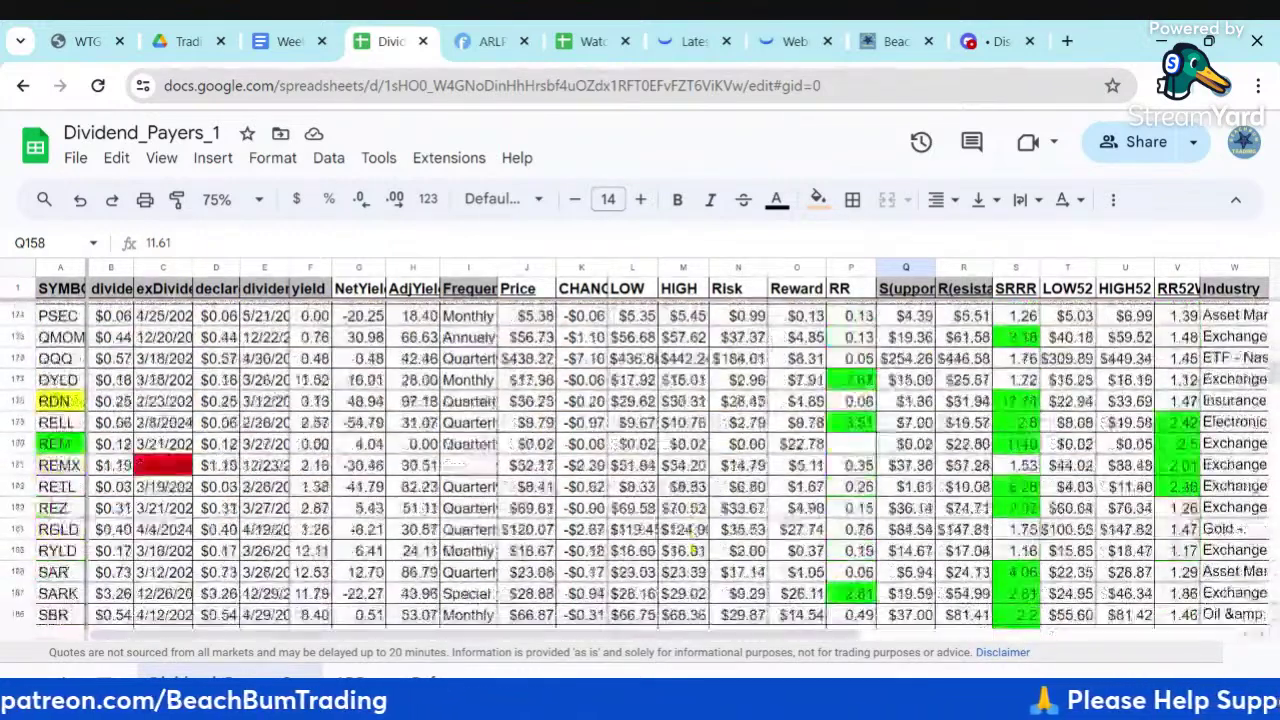
{"action": "scroll", "coordinate": [692, 545], "scroll_direction": "down", "scroll_amount": 2}
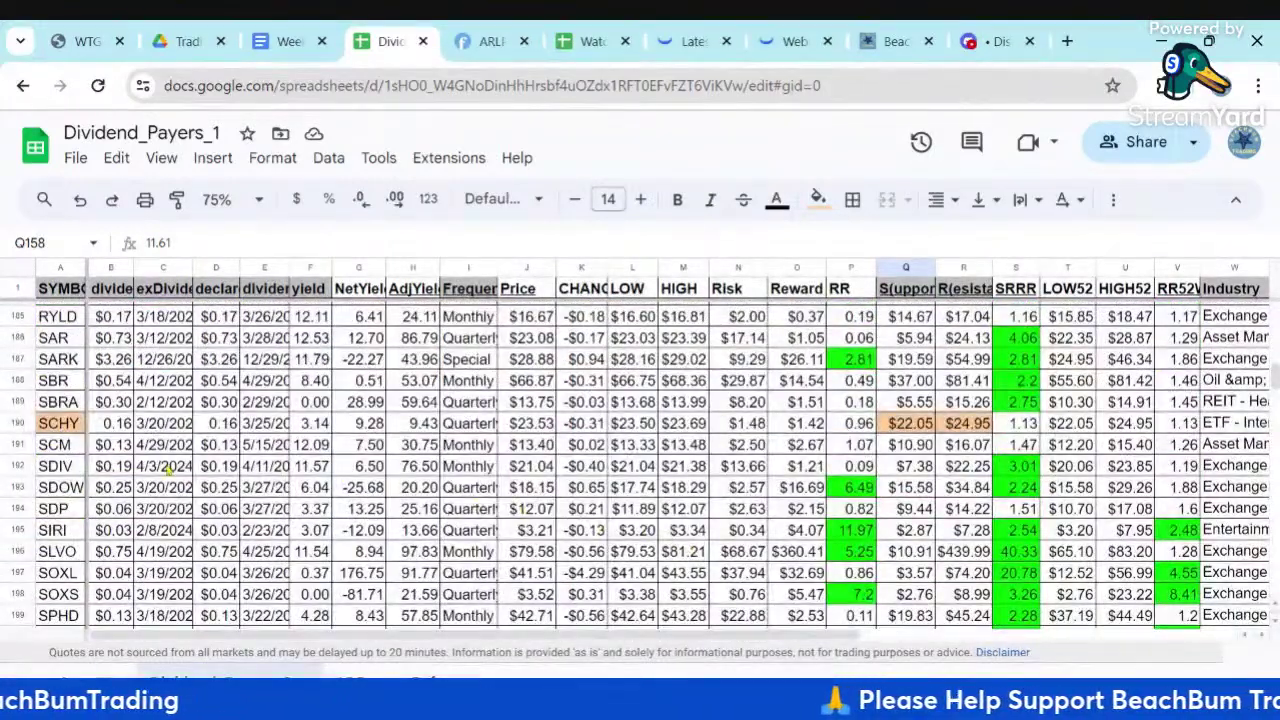
{"action": "scroll", "coordinate": [215, 465], "scroll_direction": "down", "scroll_amount": 3}
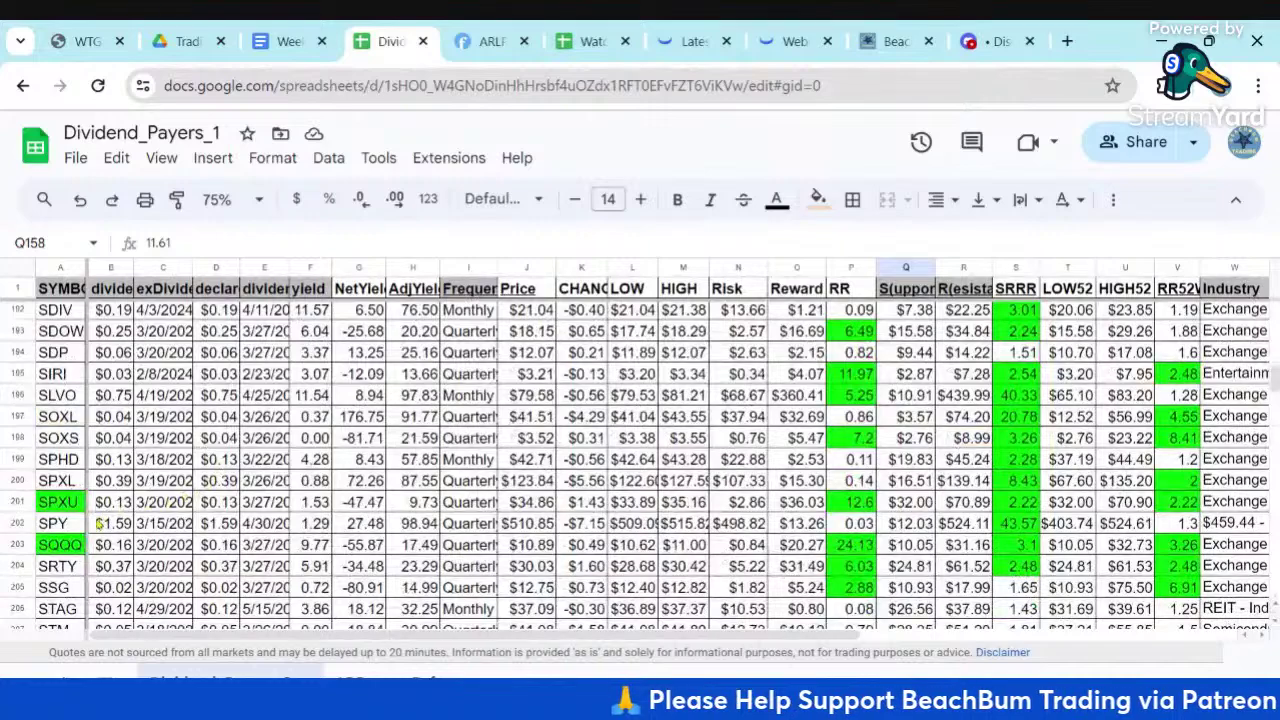
{"action": "scroll", "coordinate": [97, 536], "scroll_direction": "down", "scroll_amount": 5}
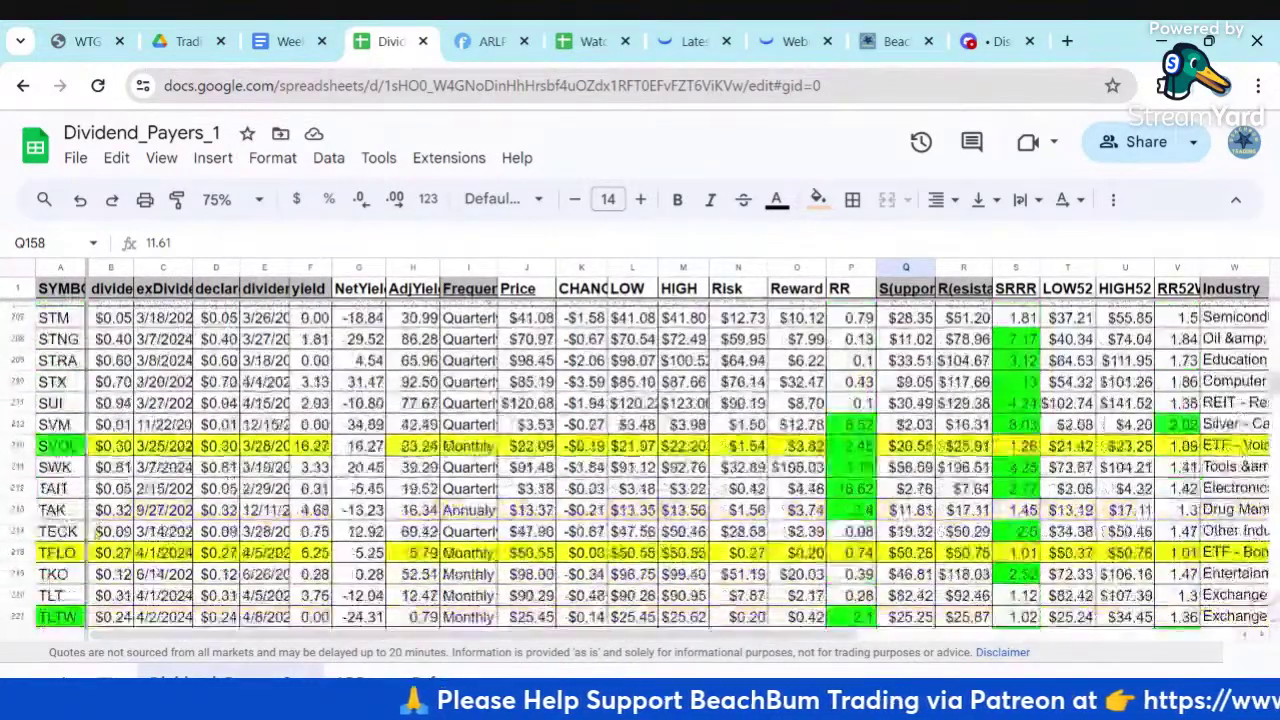
{"action": "left_click", "coordinate": [62, 450]}
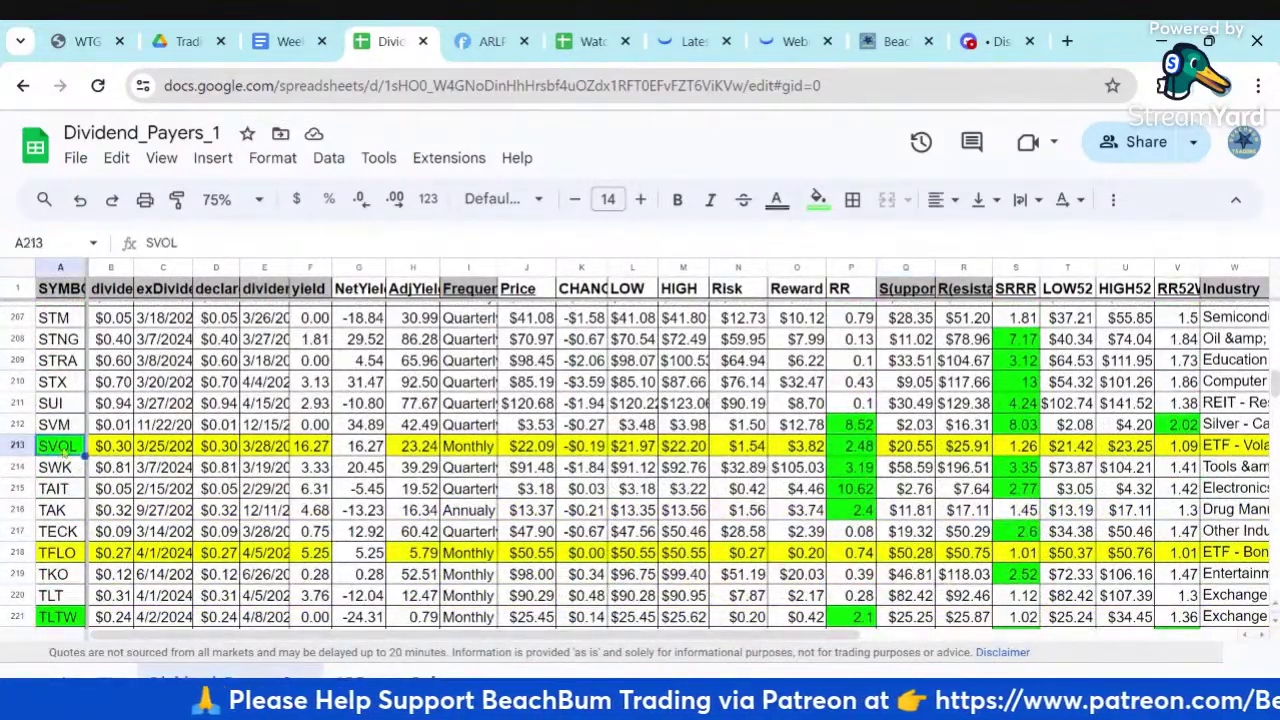
Check the net yields of the TLTW and TLT rows
{"action": "scroll", "coordinate": [62, 450], "scroll_direction": "down", "scroll_amount": 1}
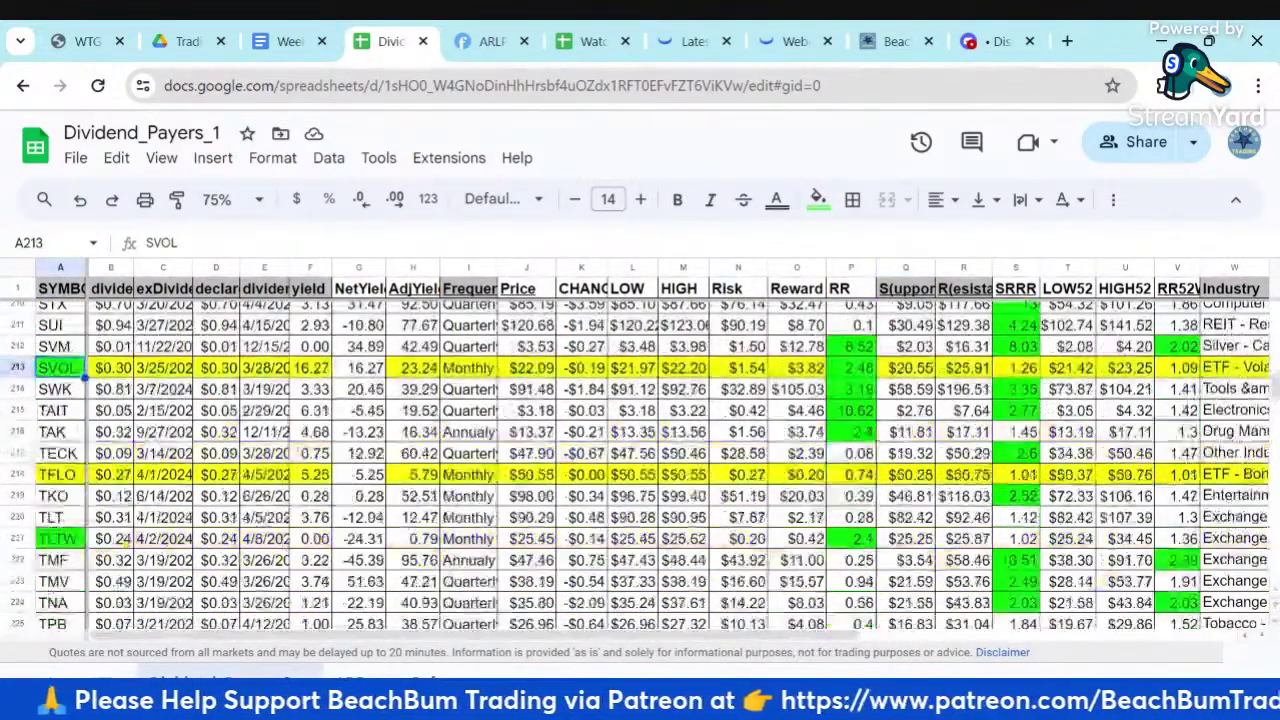
{"action": "left_click", "coordinate": [60, 538]}
{"action": "left_click", "coordinate": [378, 540]}
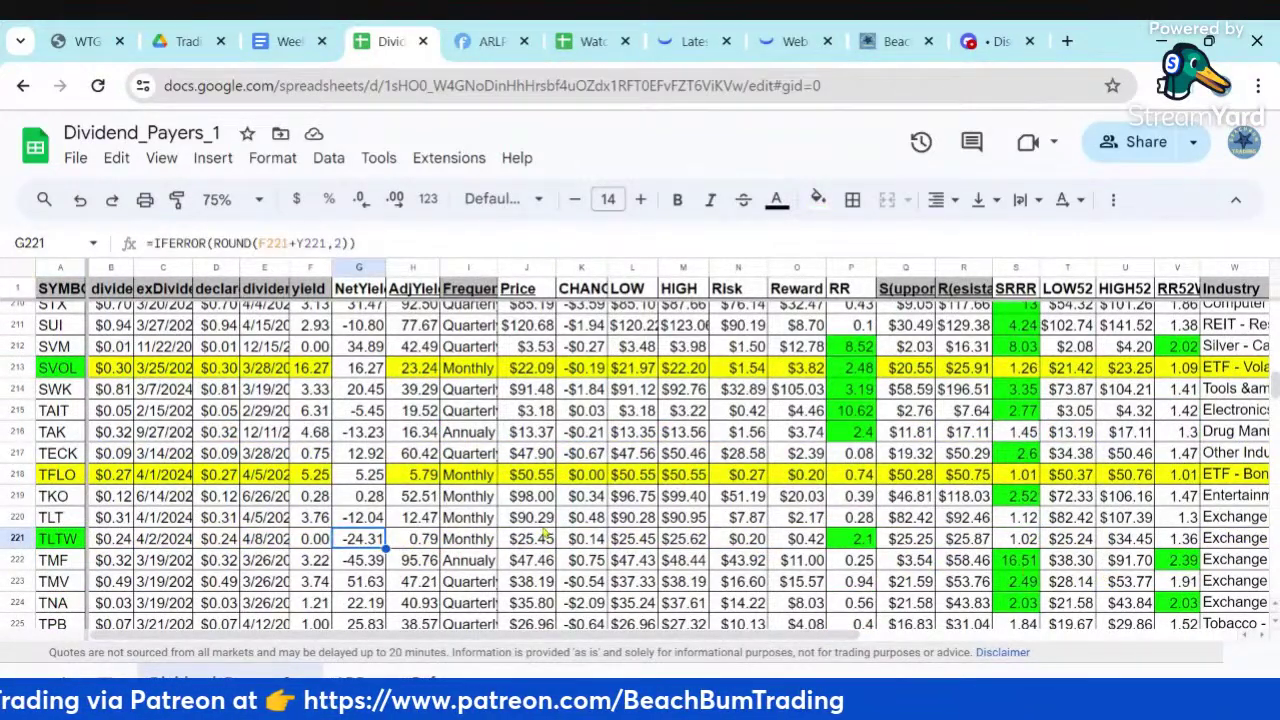
{"action": "left_click", "coordinate": [366, 522]}
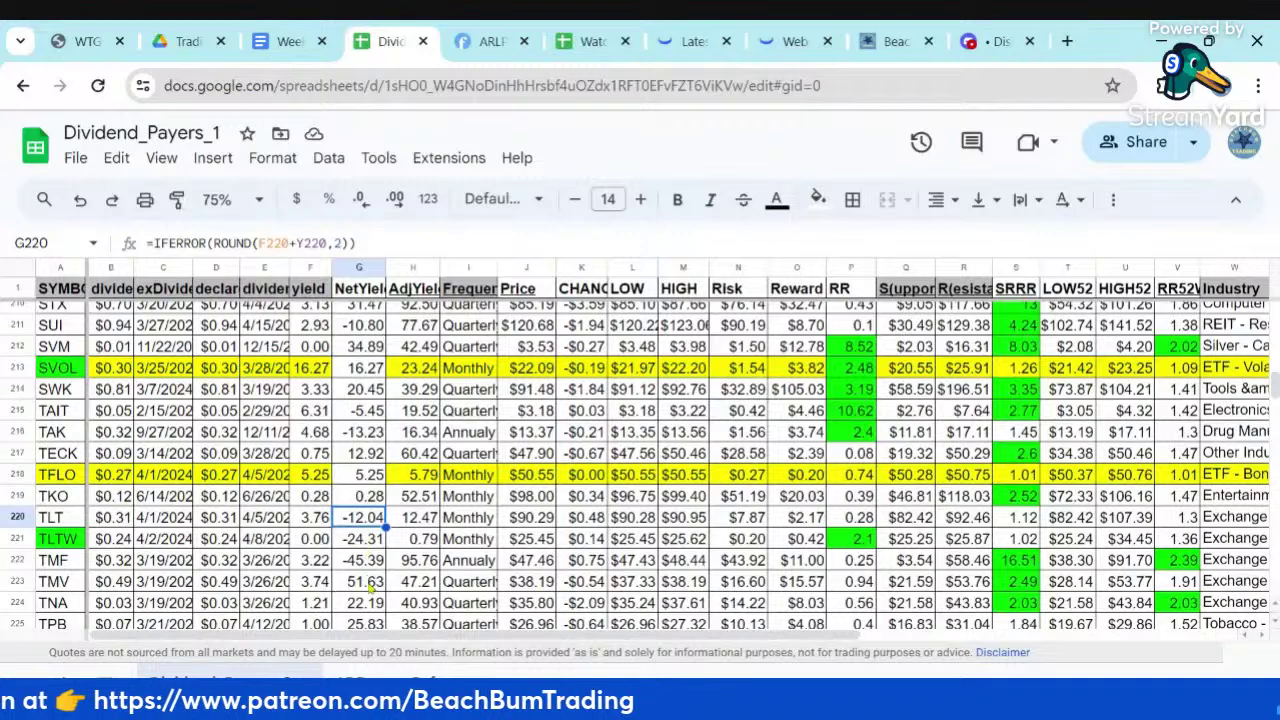
Look over the green-highlighted TSLY, UDN and VFC rows and continue to the end of the symbol list
{"action": "scroll", "coordinate": [366, 588], "scroll_direction": "down", "scroll_amount": 4}
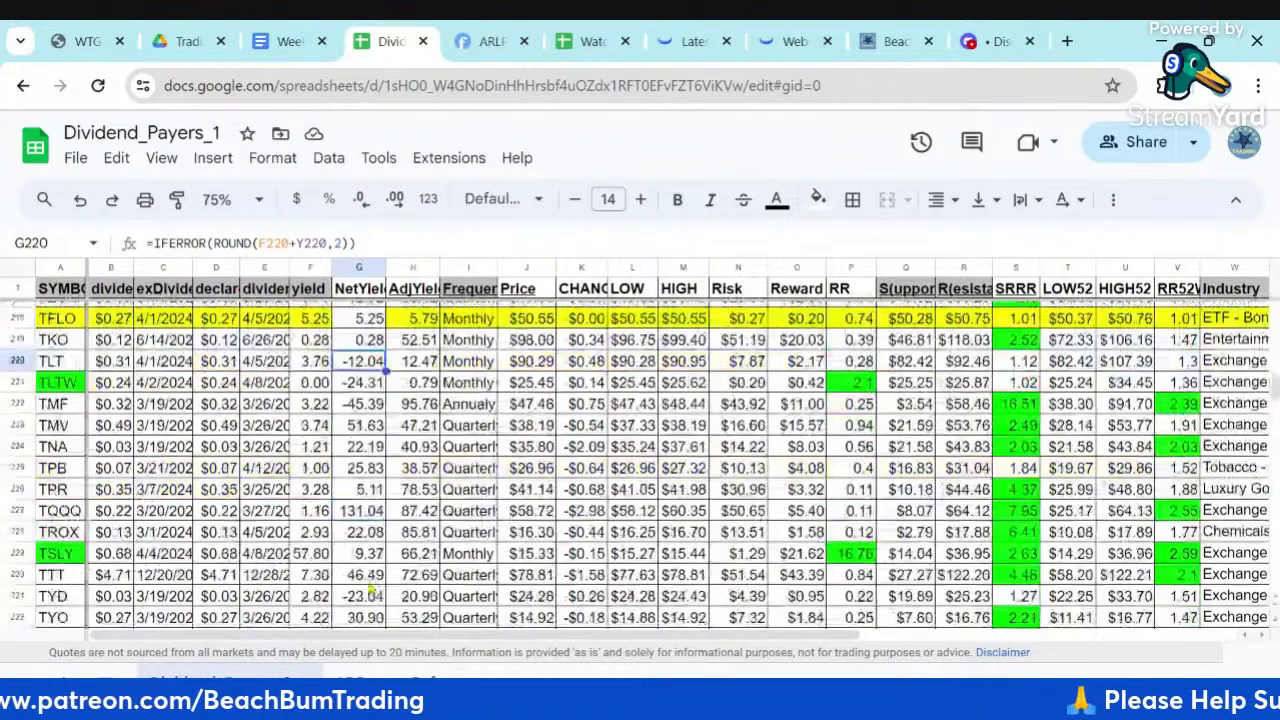
{"action": "left_click", "coordinate": [55, 477]}
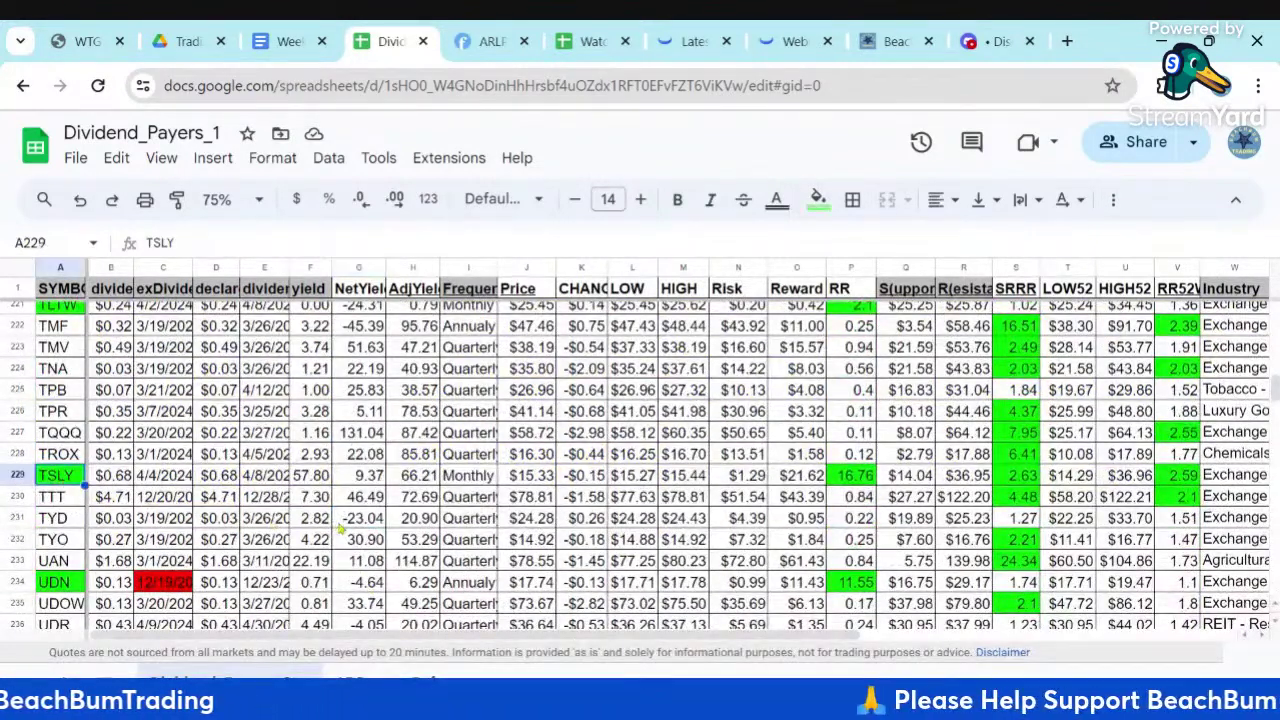
{"action": "scroll", "coordinate": [60, 470], "scroll_direction": "down", "scroll_amount": 3}
{"action": "left_click", "coordinate": [60, 425]}
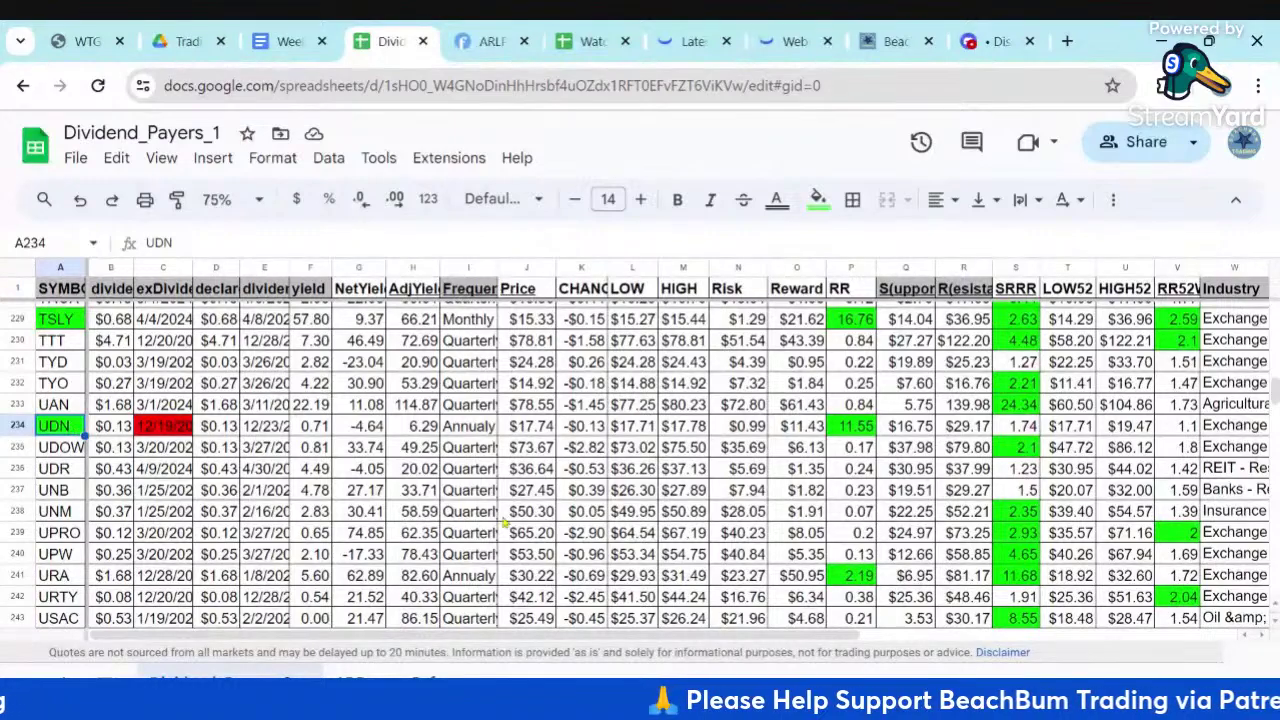
{"action": "scroll", "coordinate": [519, 532], "scroll_direction": "down", "scroll_amount": 6}
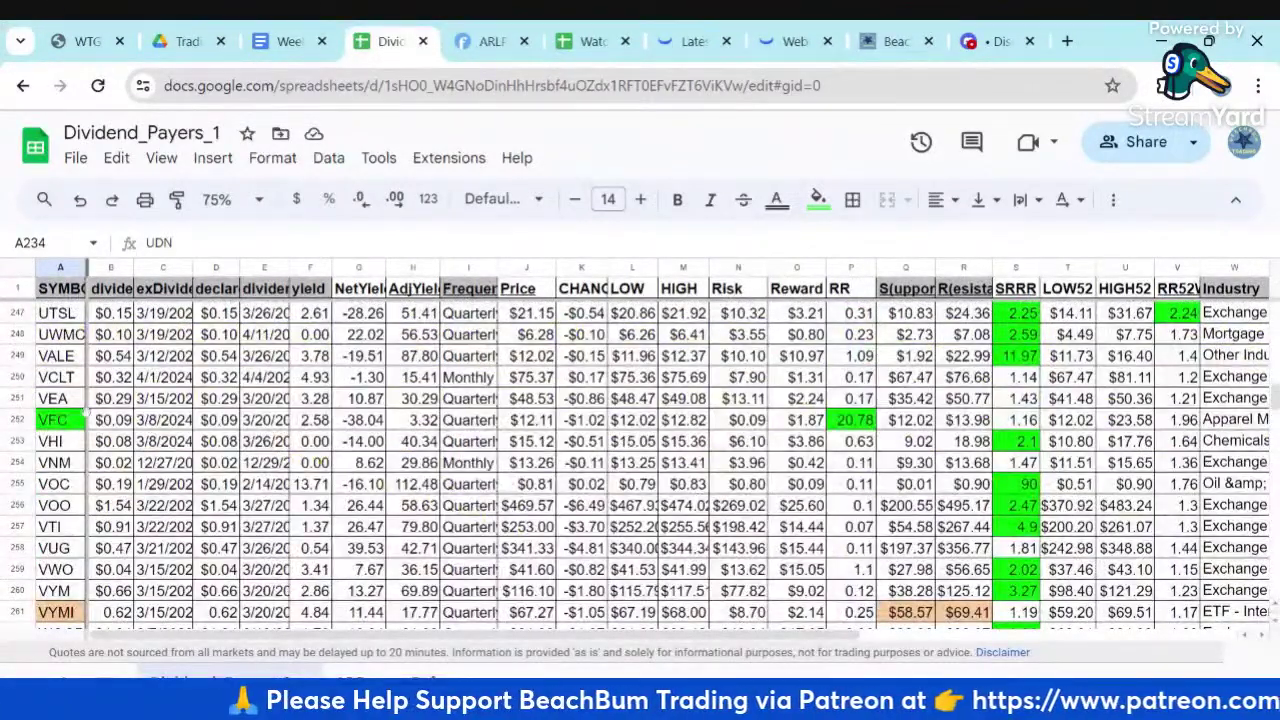
{"action": "left_click", "coordinate": [63, 423]}
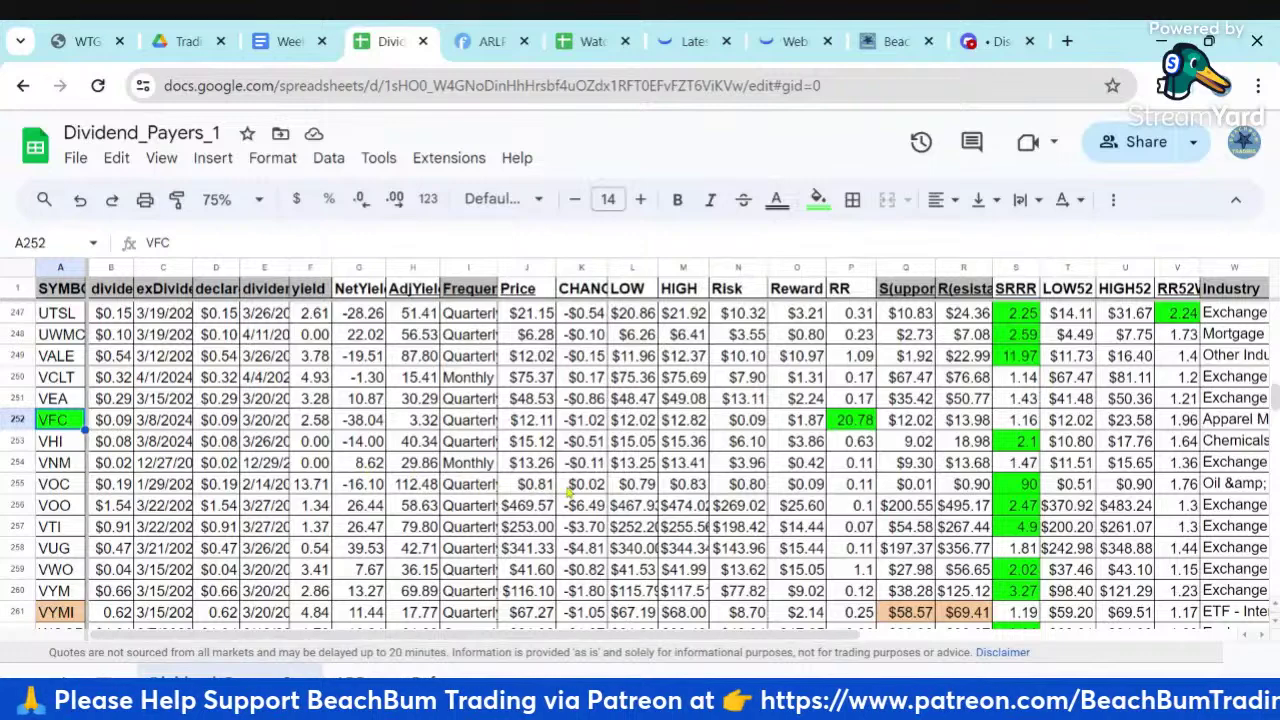
{"action": "scroll", "coordinate": [590, 465], "scroll_direction": "down", "scroll_amount": 7}
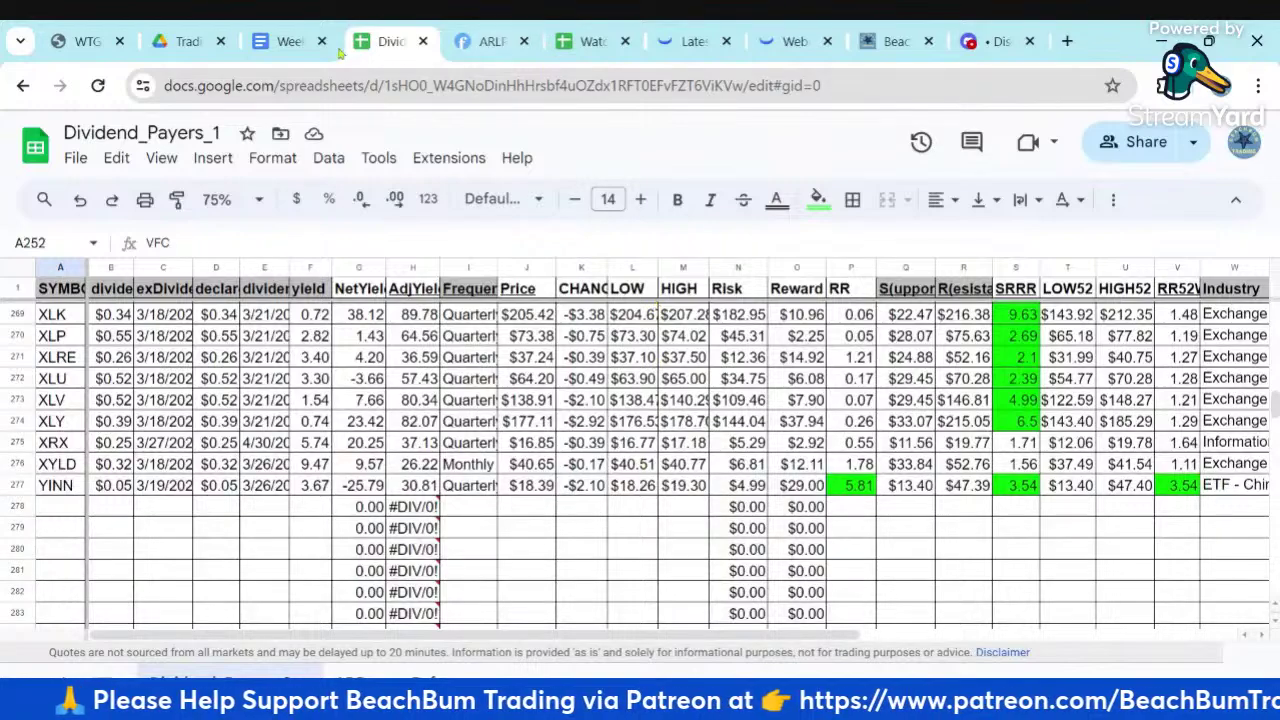
Go to the Options section of the weekly trading document
{"action": "left_click", "coordinate": [285, 41]}
{"action": "scroll", "coordinate": [728, 425], "scroll_direction": "down", "scroll_amount": 1}
{"action": "scroll", "coordinate": [729, 426], "scroll_direction": "down", "scroll_amount": 6}
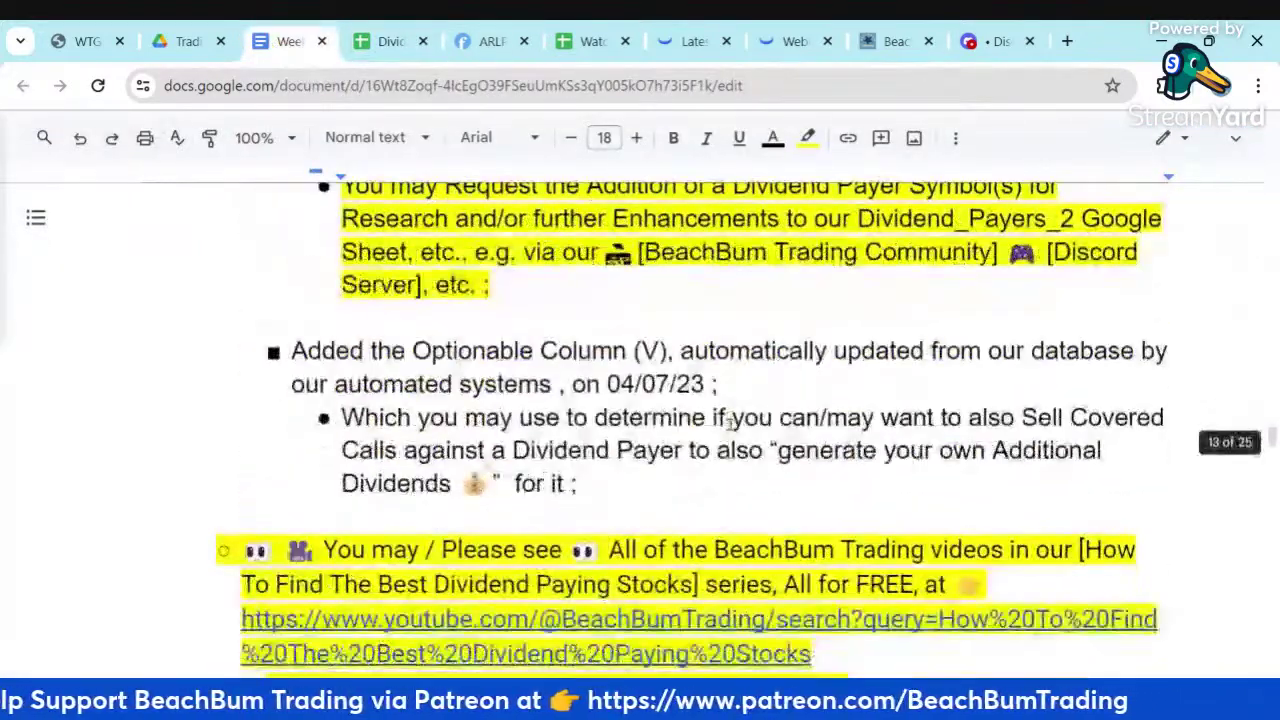
{"action": "scroll", "coordinate": [729, 425], "scroll_direction": "down", "scroll_amount": 2}
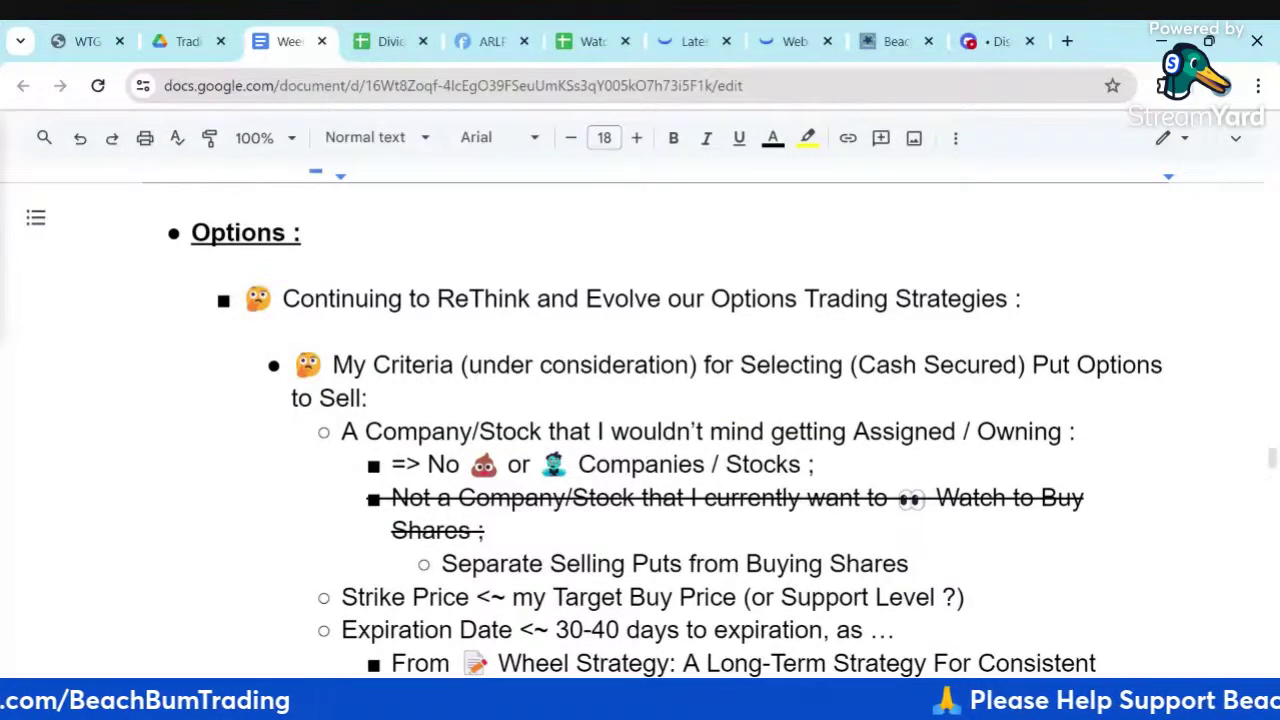
Close the Dividend_Payers_1 spreadsheet and the ARLP page, keeping the weekly trading document in view
{"action": "left_click", "coordinate": [385, 41]}
{"action": "left_click", "coordinate": [422, 41]}
{"action": "left_click", "coordinate": [278, 40]}
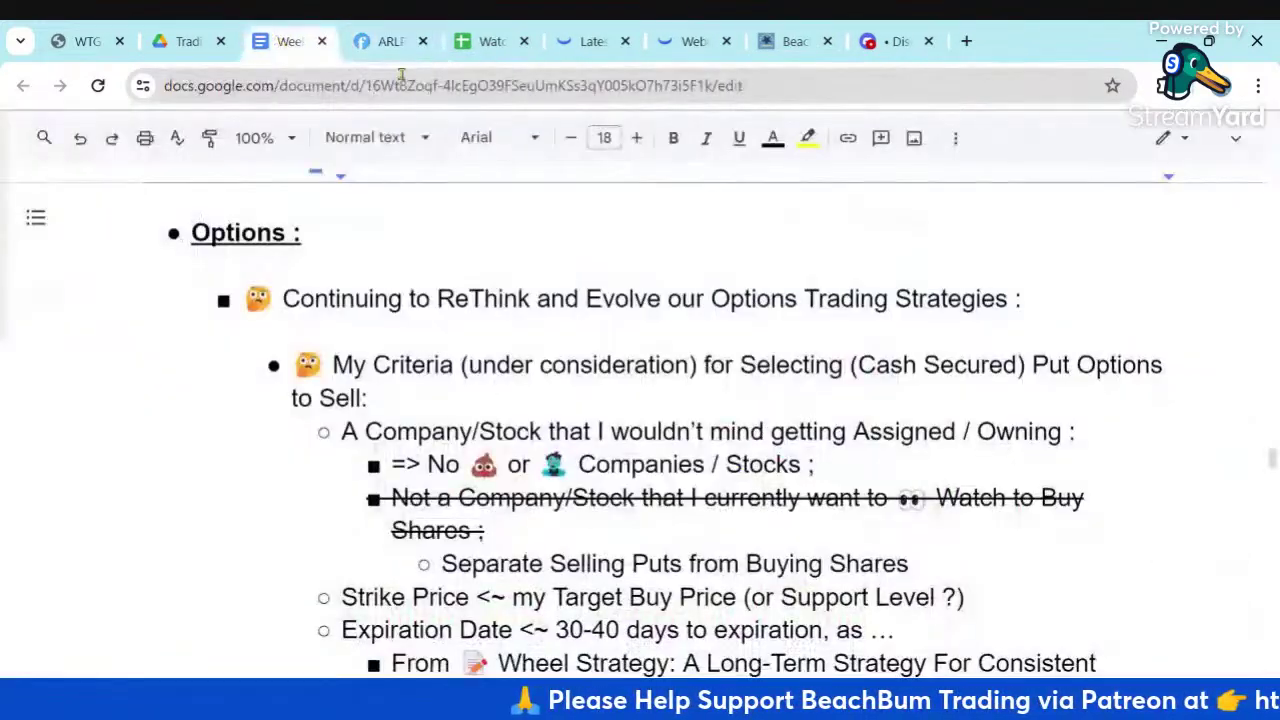
{"action": "left_click", "coordinate": [422, 41]}
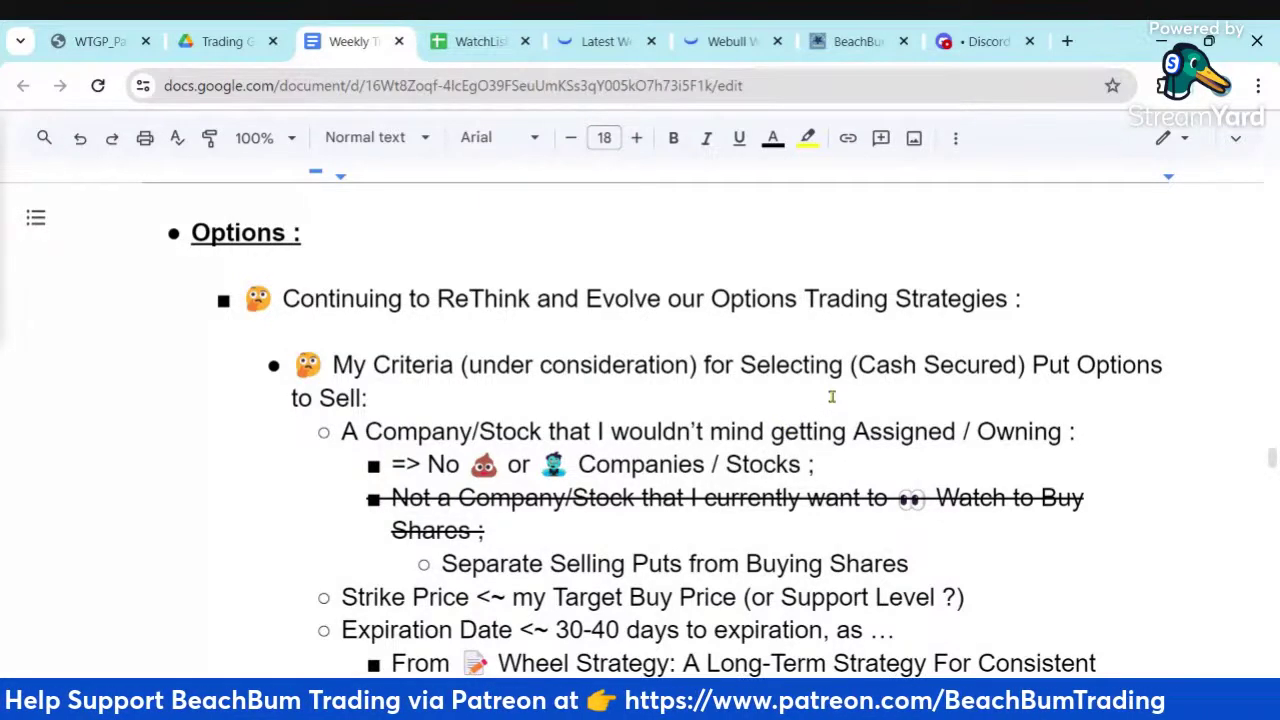
Read the criteria for selecting cash-secured puts to sell, and open the linked Puts_ROIC_1 spreadsheet
{"action": "scroll", "coordinate": [831, 400], "scroll_direction": "down", "scroll_amount": 1}
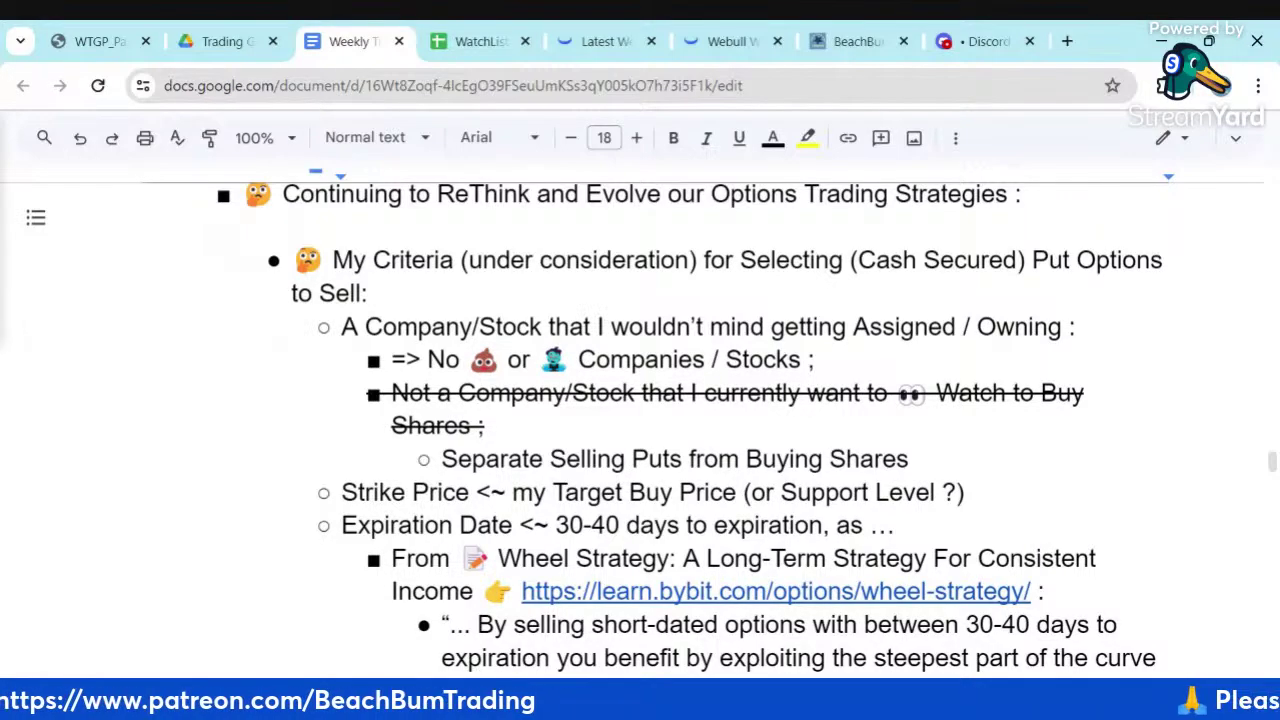
{"action": "scroll", "coordinate": [843, 459], "scroll_direction": "down", "scroll_amount": 5}
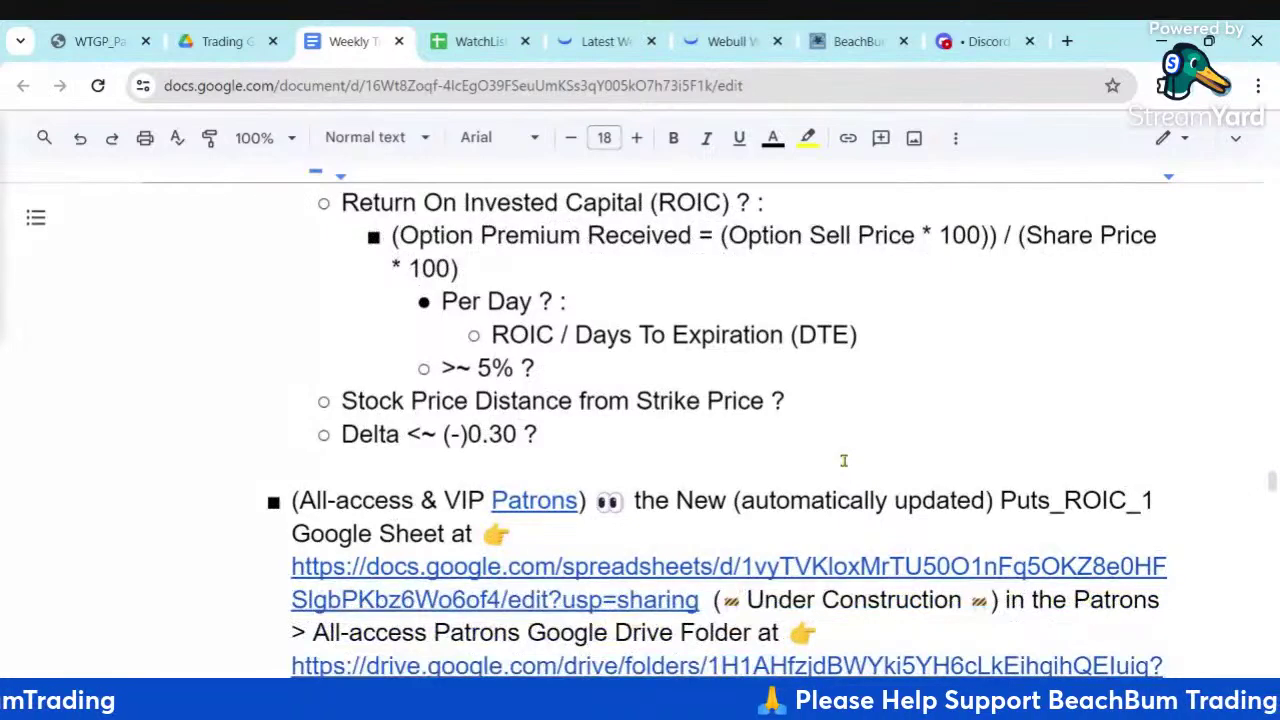
{"action": "scroll", "coordinate": [843, 459], "scroll_direction": "down", "scroll_amount": 2}
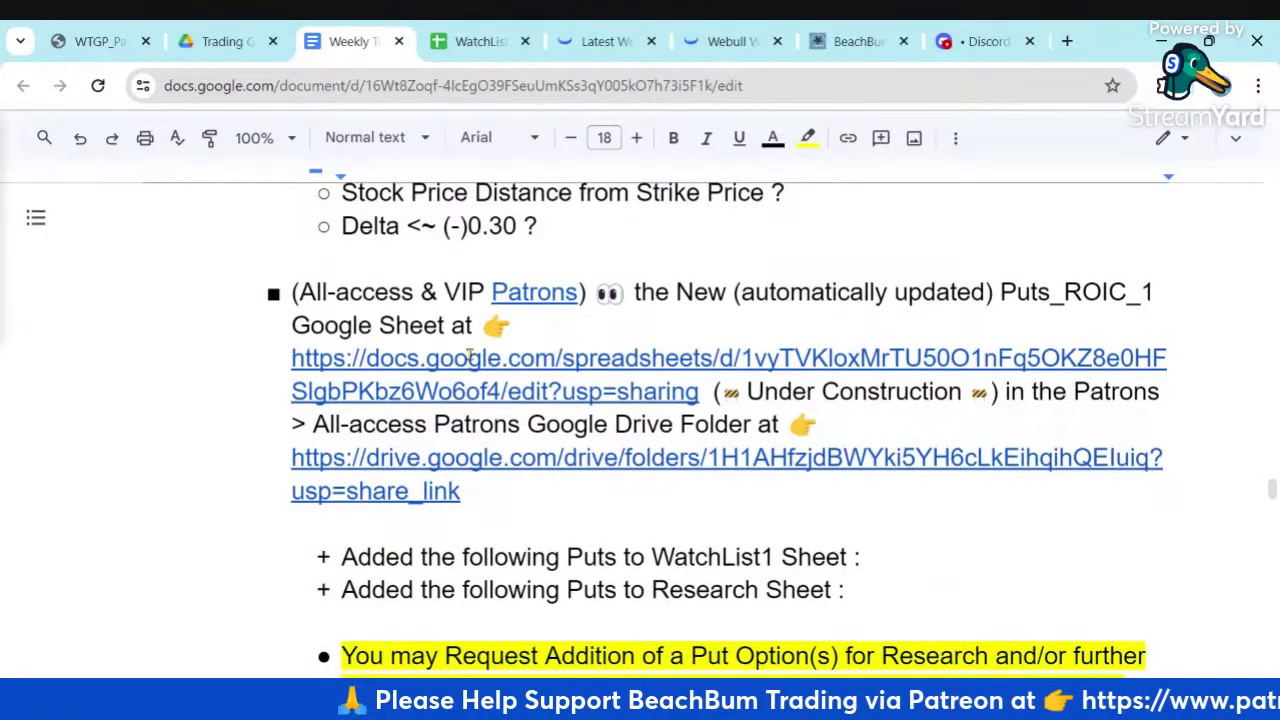
{"action": "left_click", "coordinate": [353, 362]}
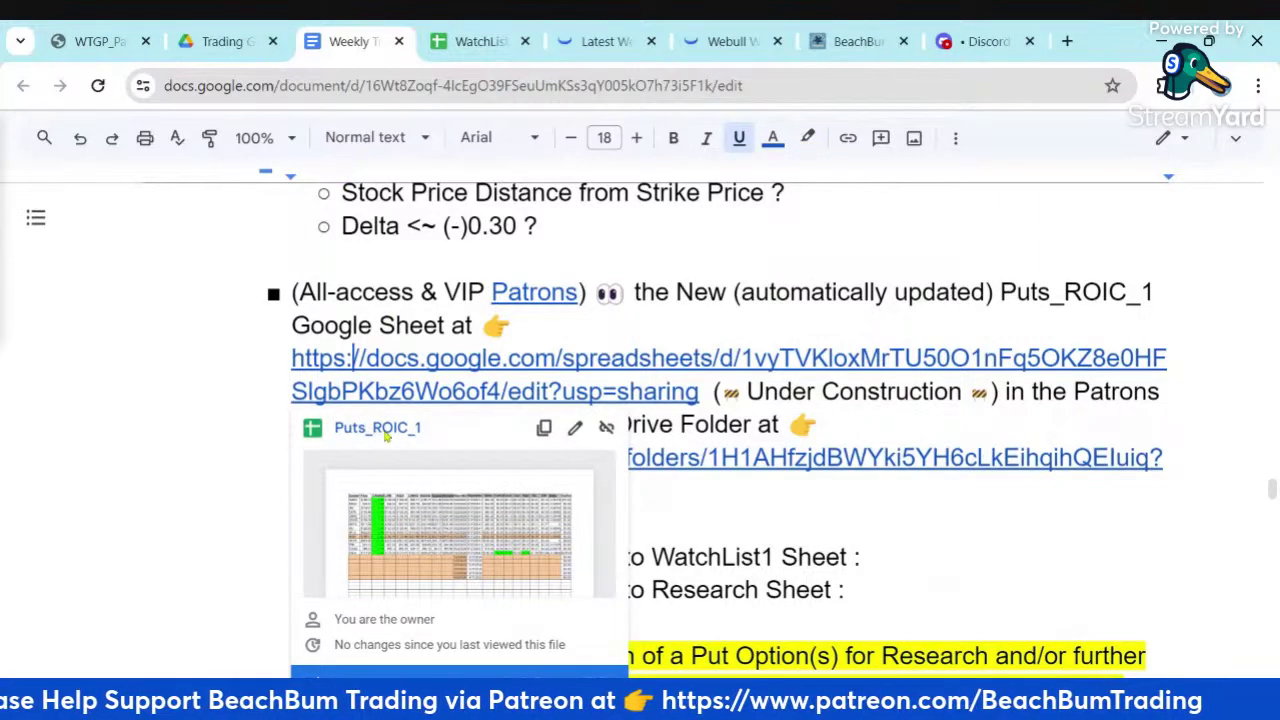
{"action": "left_click", "coordinate": [380, 430]}
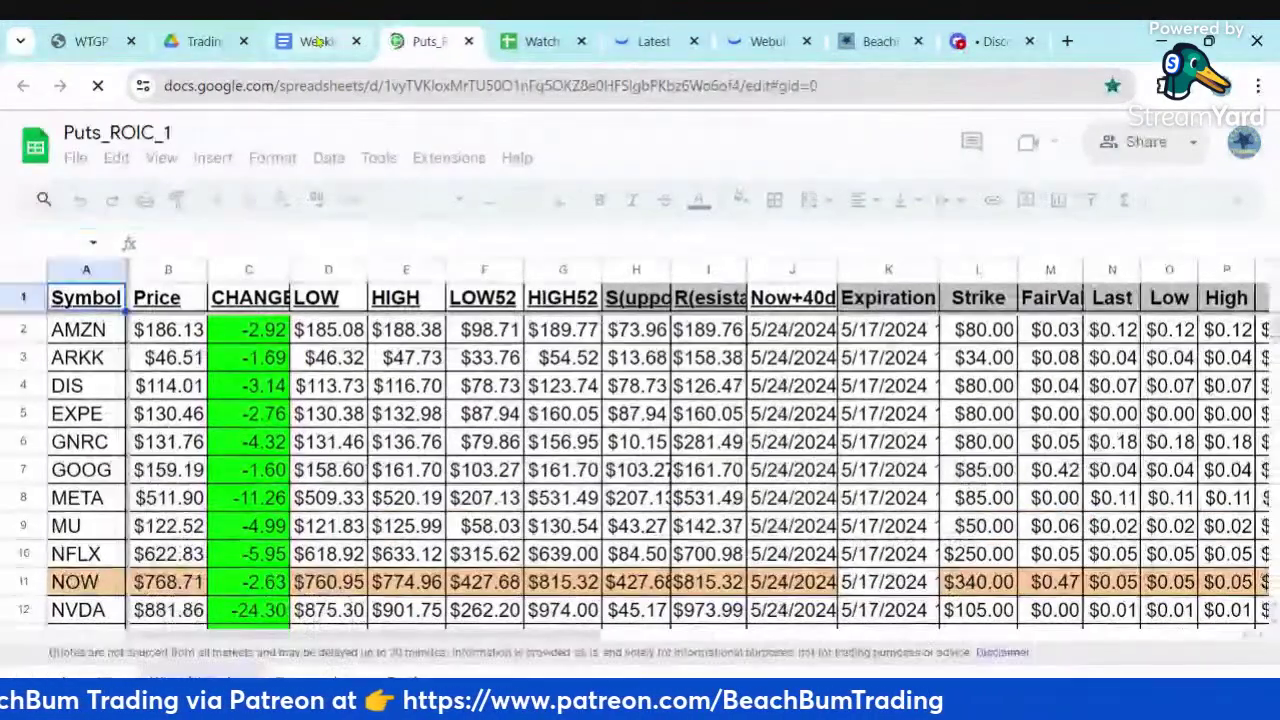
Read the weekly document's notes on added puts, addition requests and options strategy videos
{"action": "left_click", "coordinate": [316, 41]}
{"action": "scroll", "coordinate": [745, 392], "scroll_direction": "down", "scroll_amount": 1}
{"action": "scroll", "coordinate": [745, 392], "scroll_direction": "down", "scroll_amount": 2}
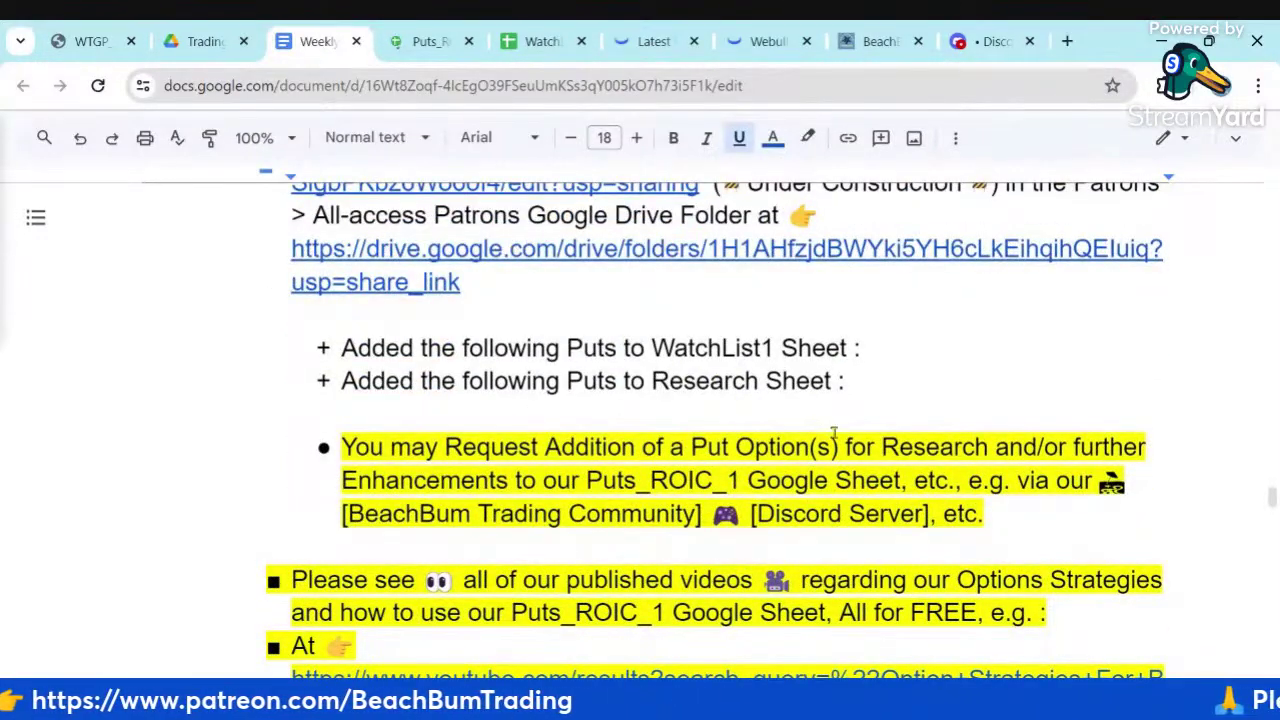
{"action": "scroll", "coordinate": [914, 490], "scroll_direction": "down", "scroll_amount": 3}
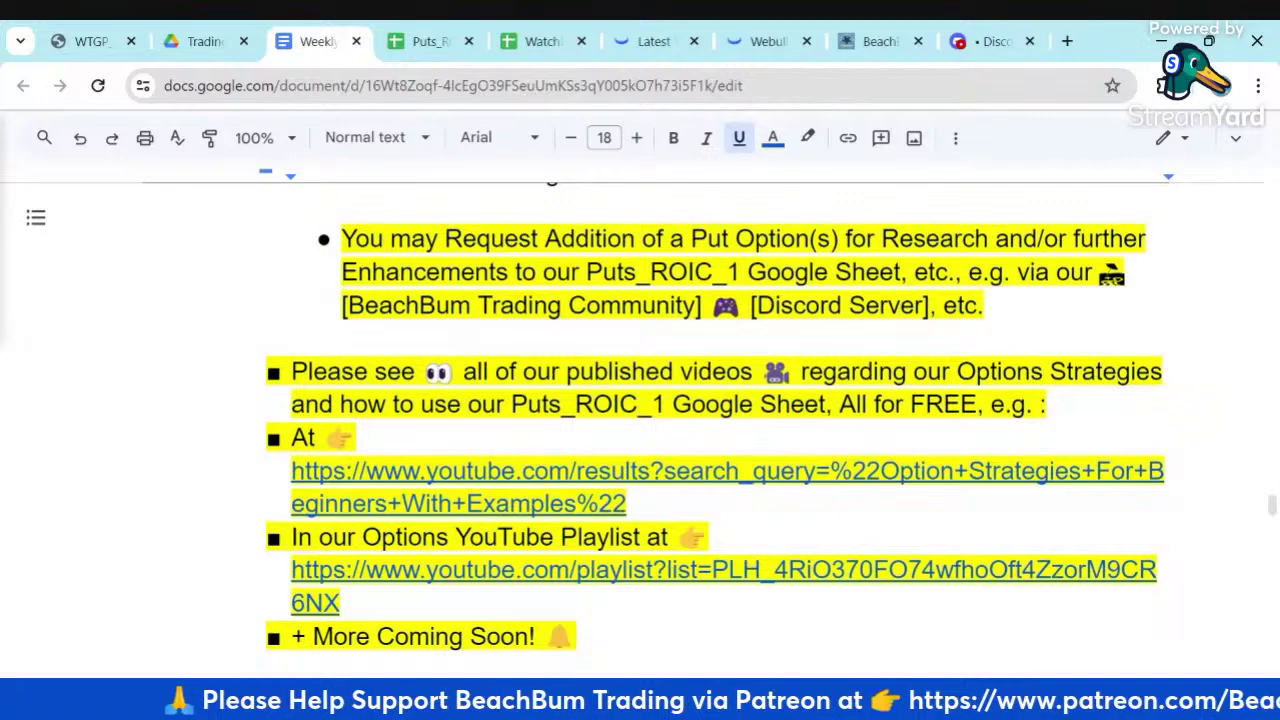
{"action": "scroll", "coordinate": [898, 487], "scroll_direction": "up", "scroll_amount": 3}
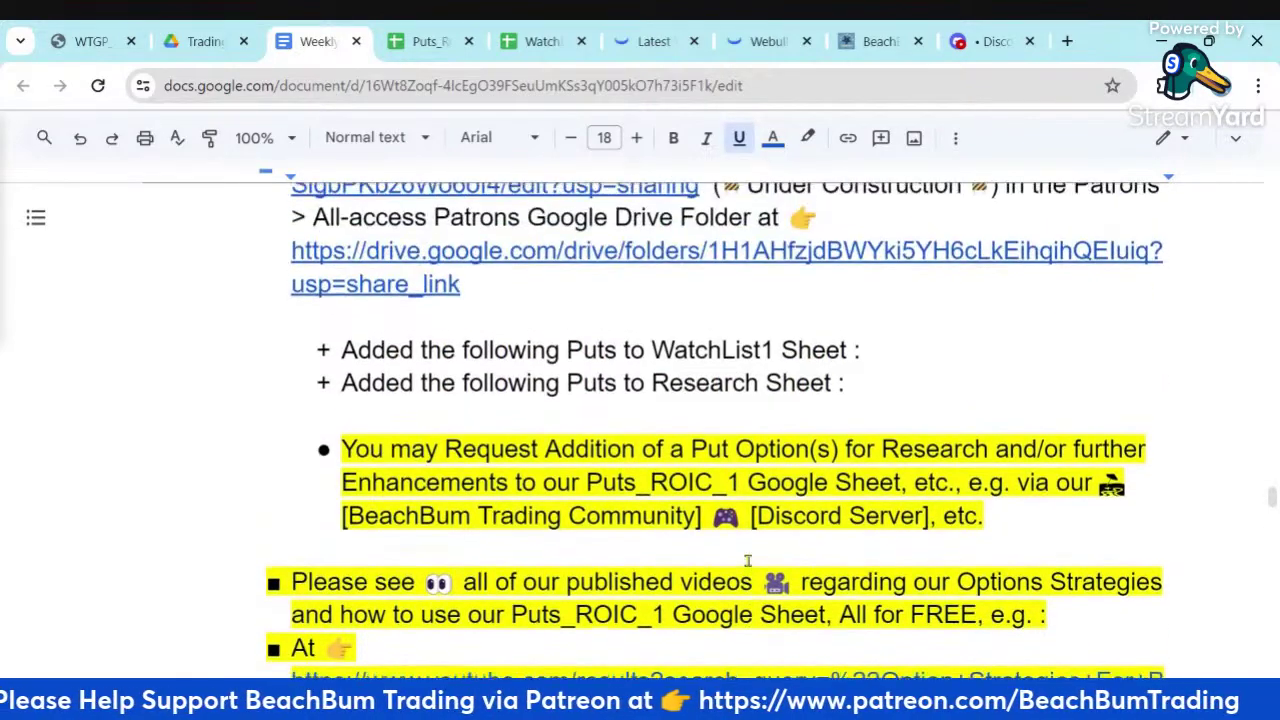
{"action": "left_click", "coordinate": [898, 487]}
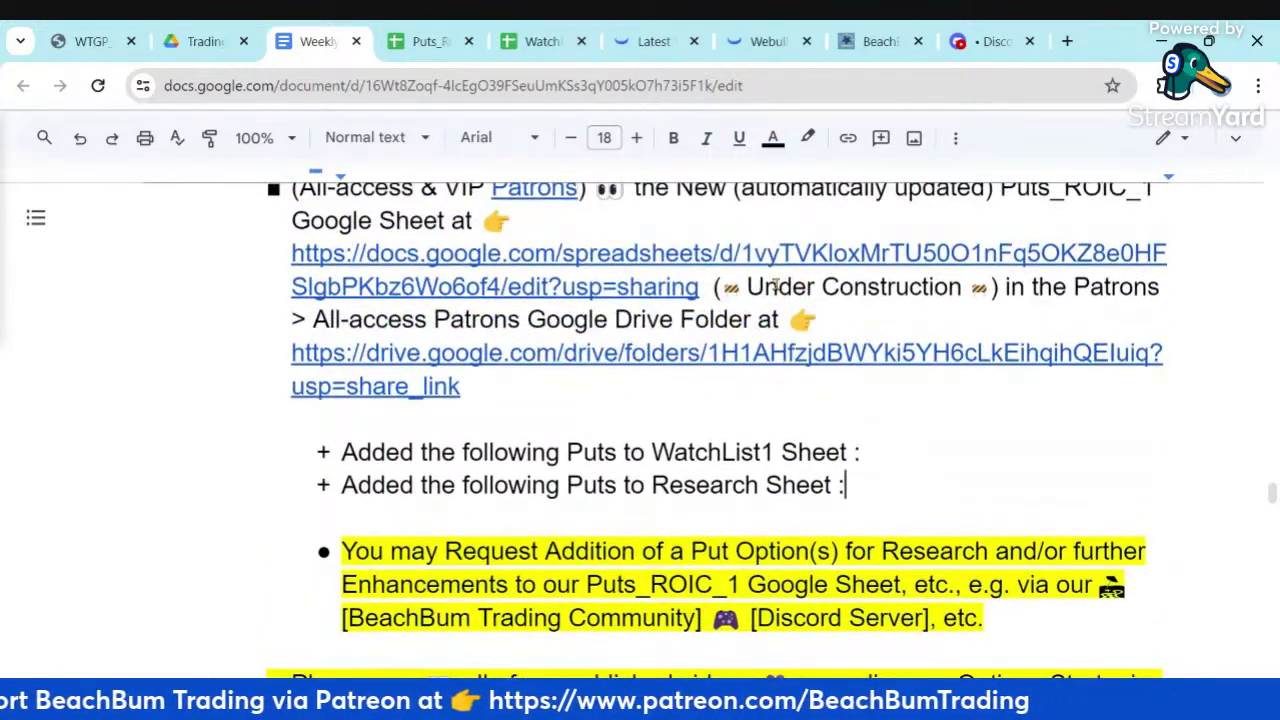
Set the zoom of the Puts_ROIC_1 spreadsheet to 75% and select AMZN's expiration date
{"action": "left_click", "coordinate": [426, 41]}
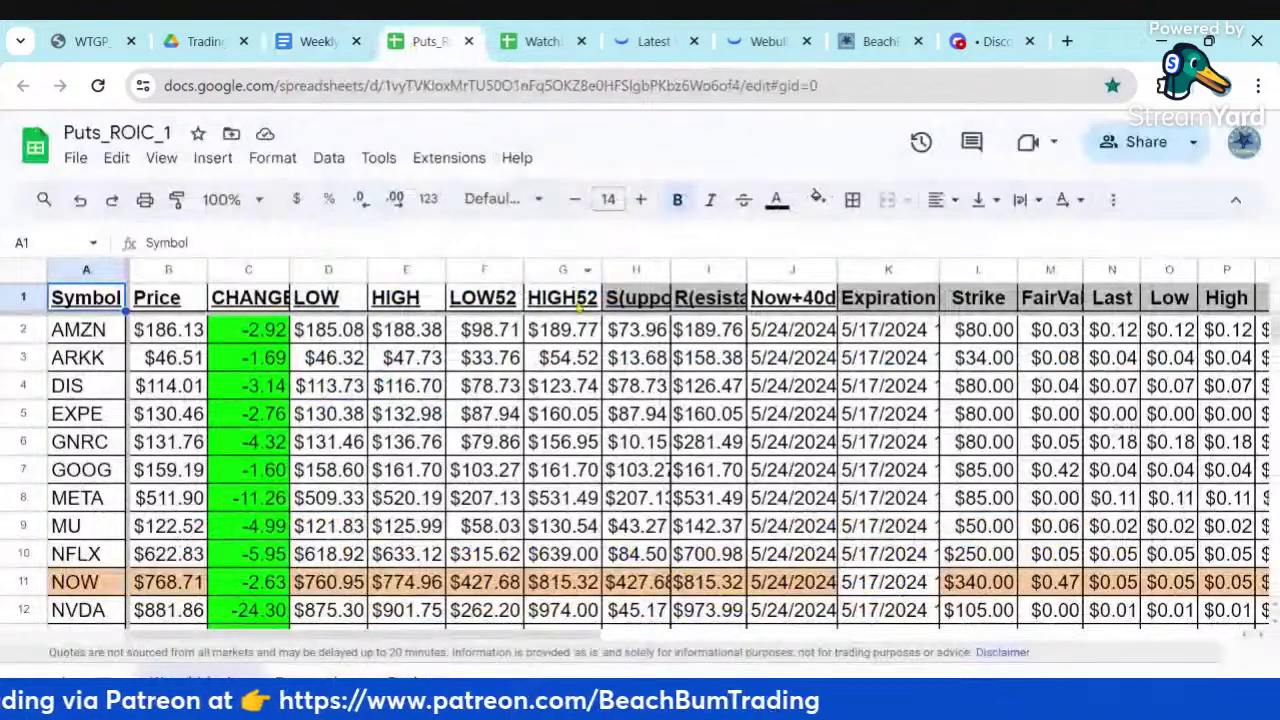
{"action": "left_click", "coordinate": [258, 199]}
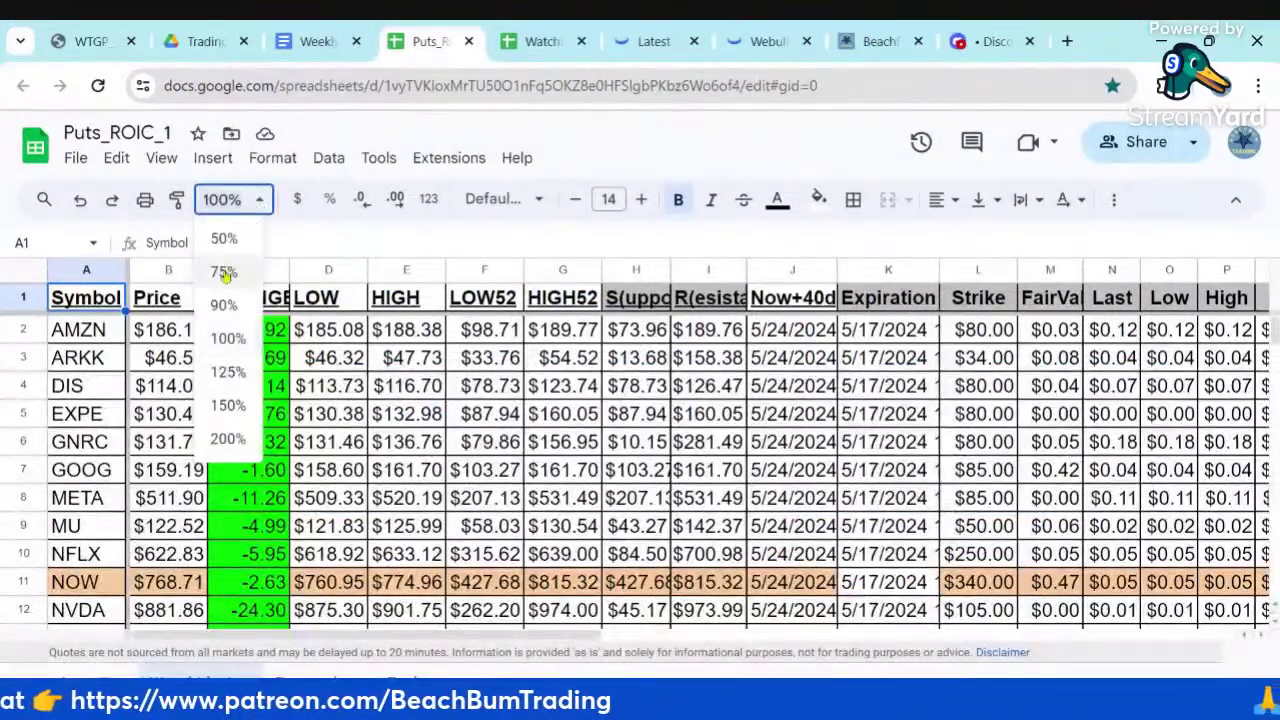
{"action": "left_click", "coordinate": [226, 270]}
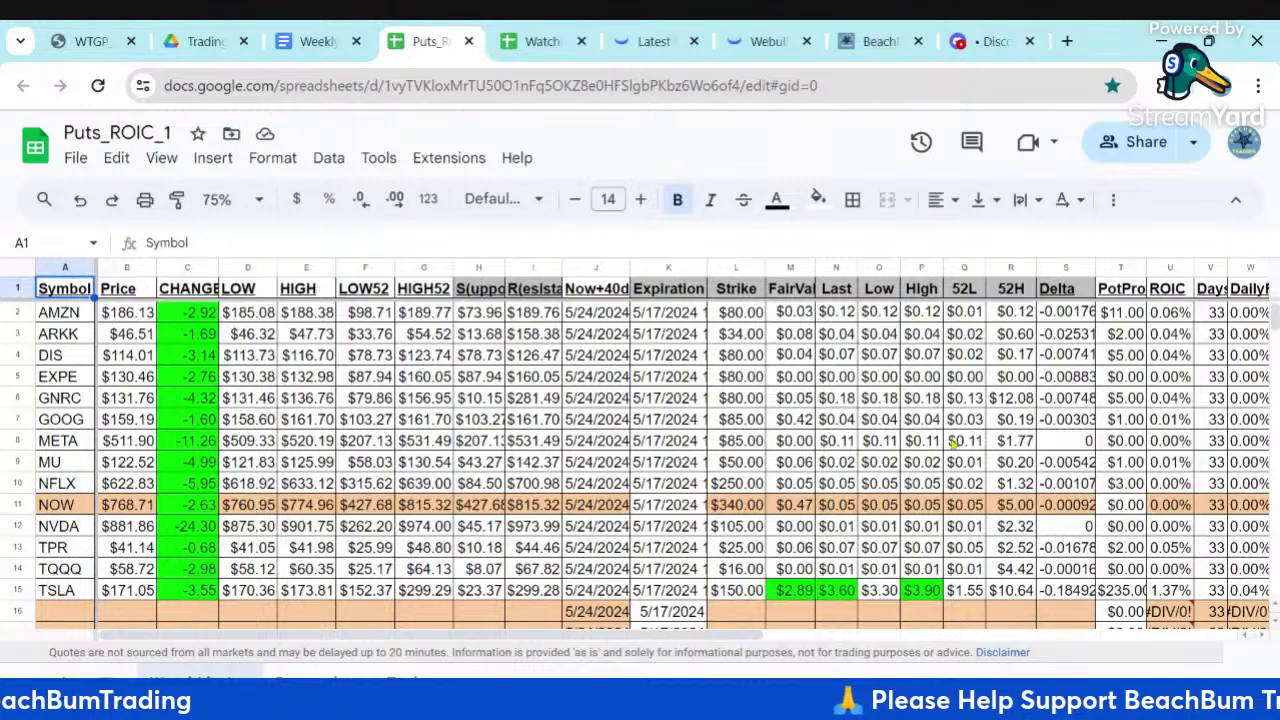
{"action": "left_click", "coordinate": [662, 320]}
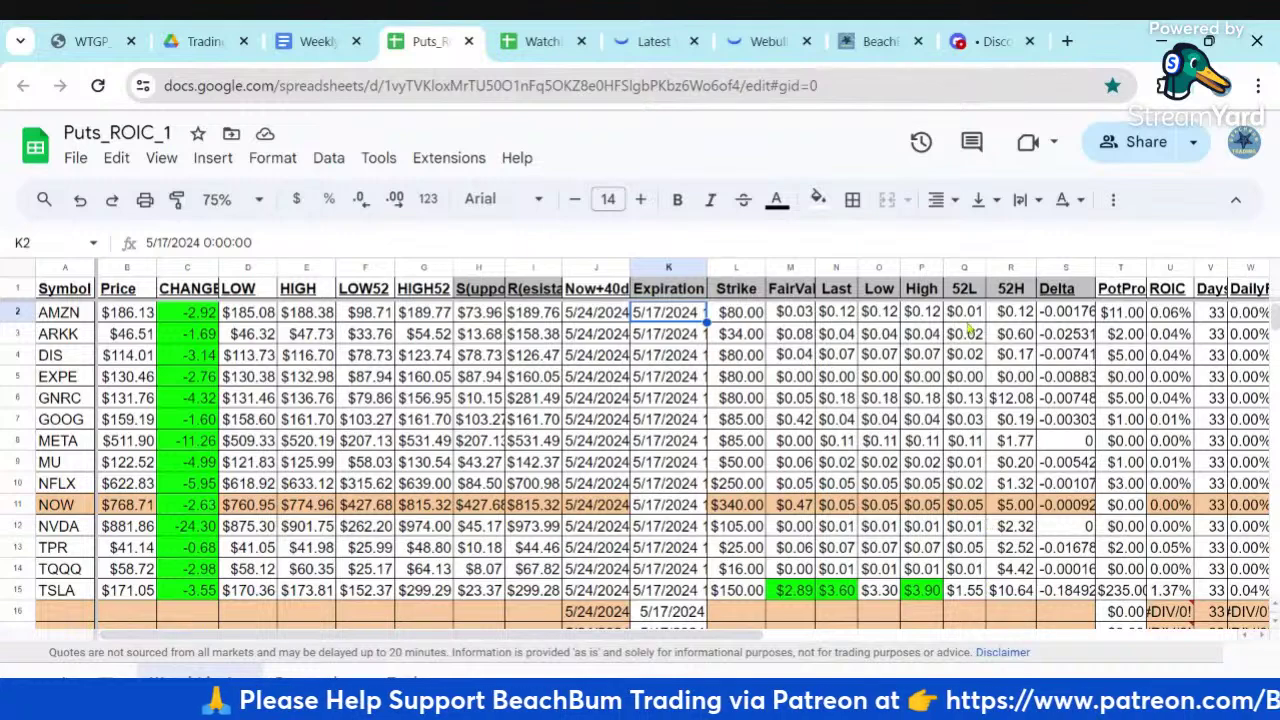
Inspect TSLA's high put price and its ROIC formula in the WatchList1 sheet
{"action": "mouse_move", "coordinate": [1176, 604]}
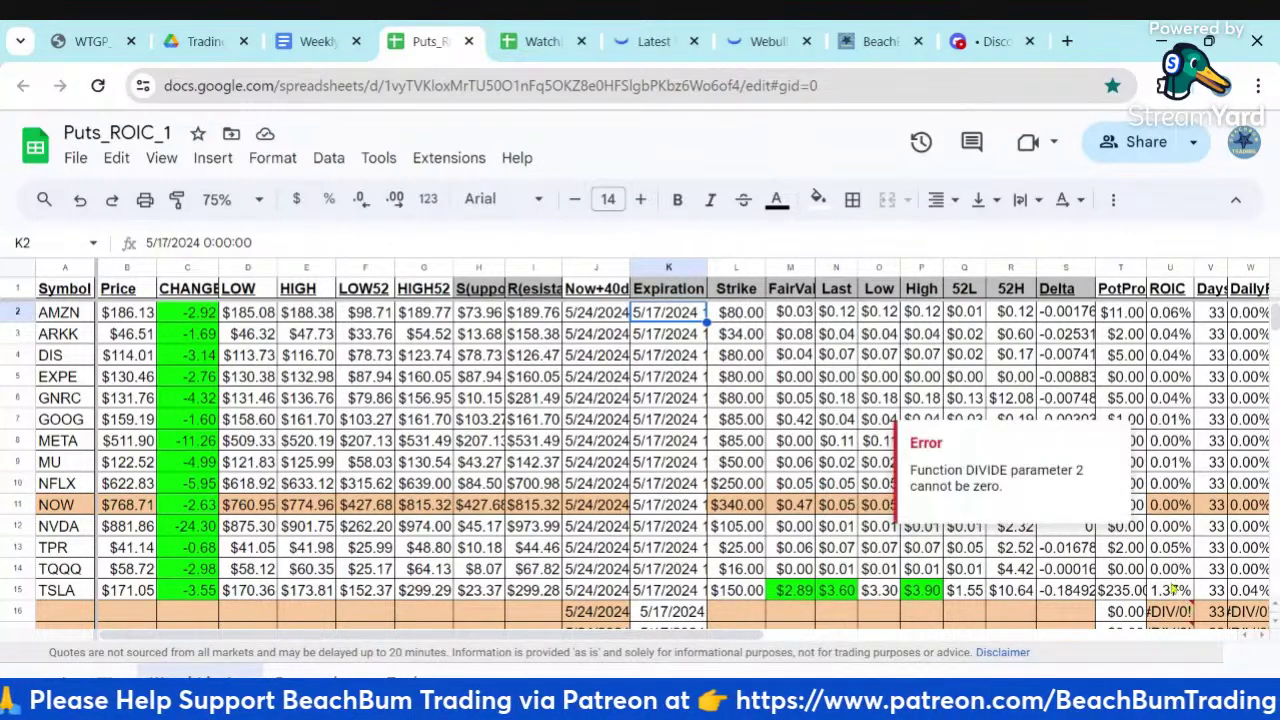
{"action": "left_click", "coordinate": [921, 592]}
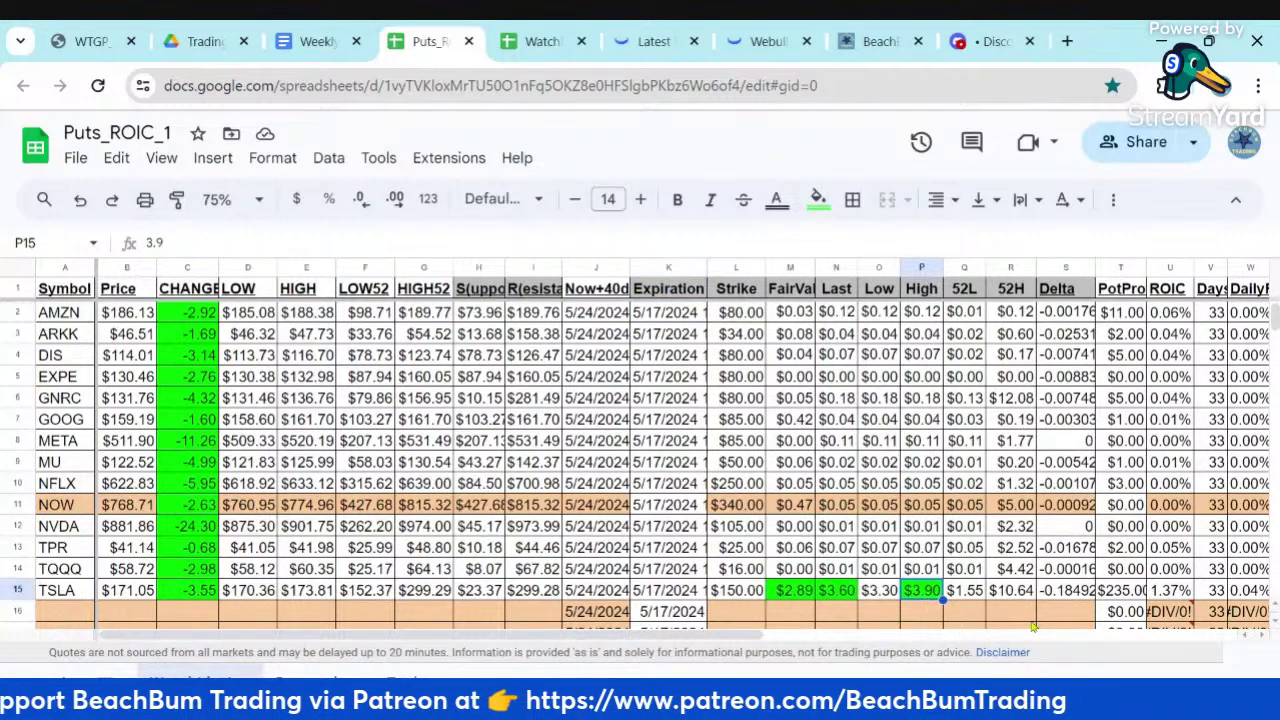
{"action": "left_click", "coordinate": [1166, 592]}
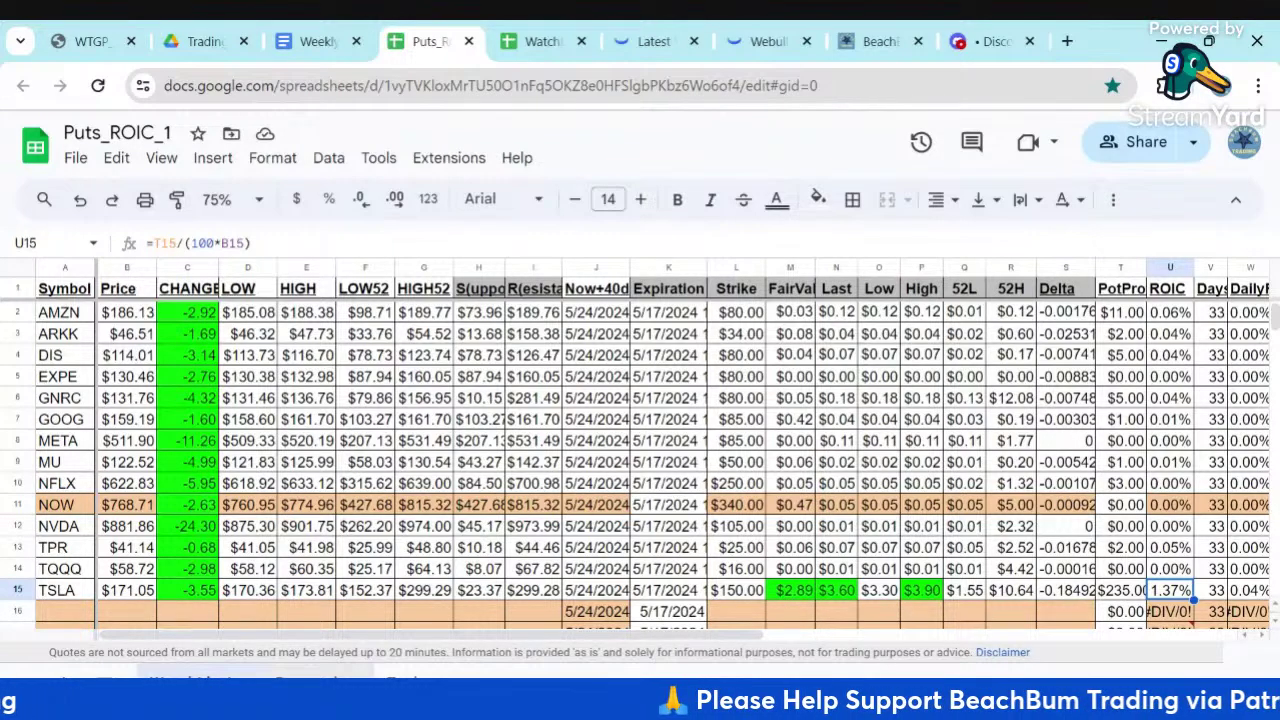
Open the Research sheet of Puts_ROIC_1 and inspect the ROIC and strike price of the ALB and CZR puts
{"action": "left_click", "coordinate": [300, 684]}
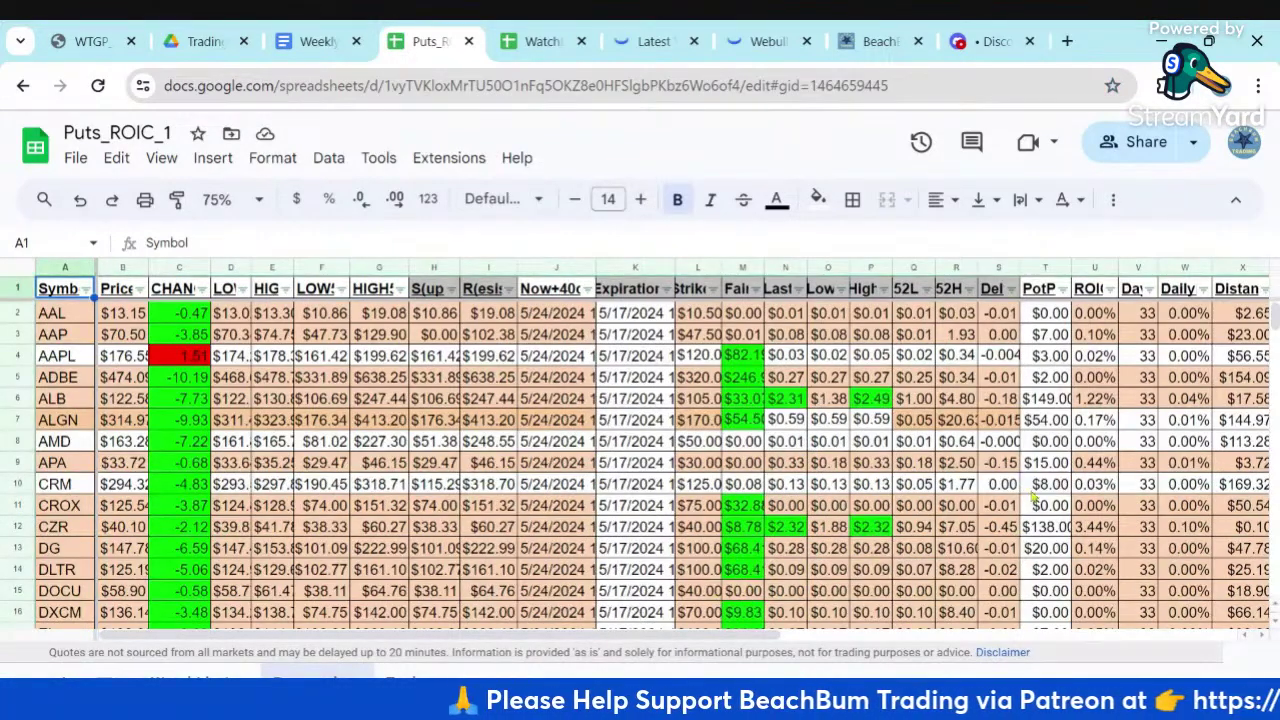
{"action": "left_click", "coordinate": [1100, 400]}
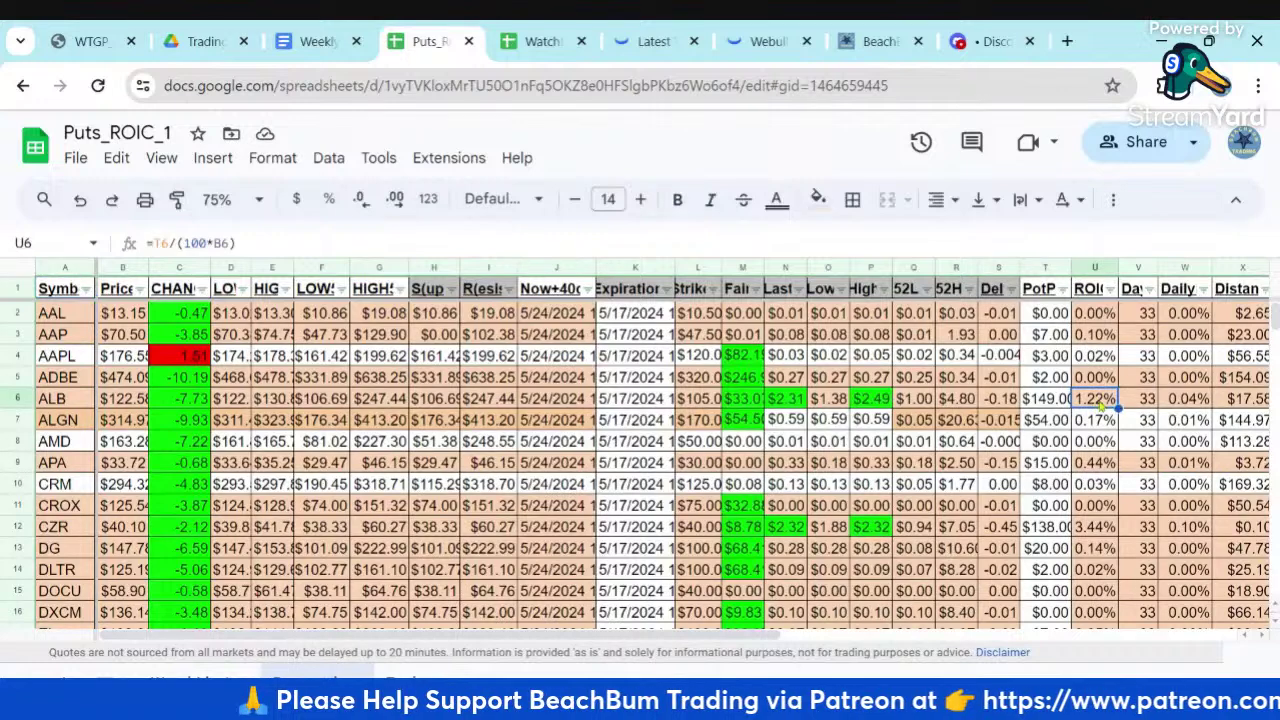
{"action": "left_click", "coordinate": [705, 405]}
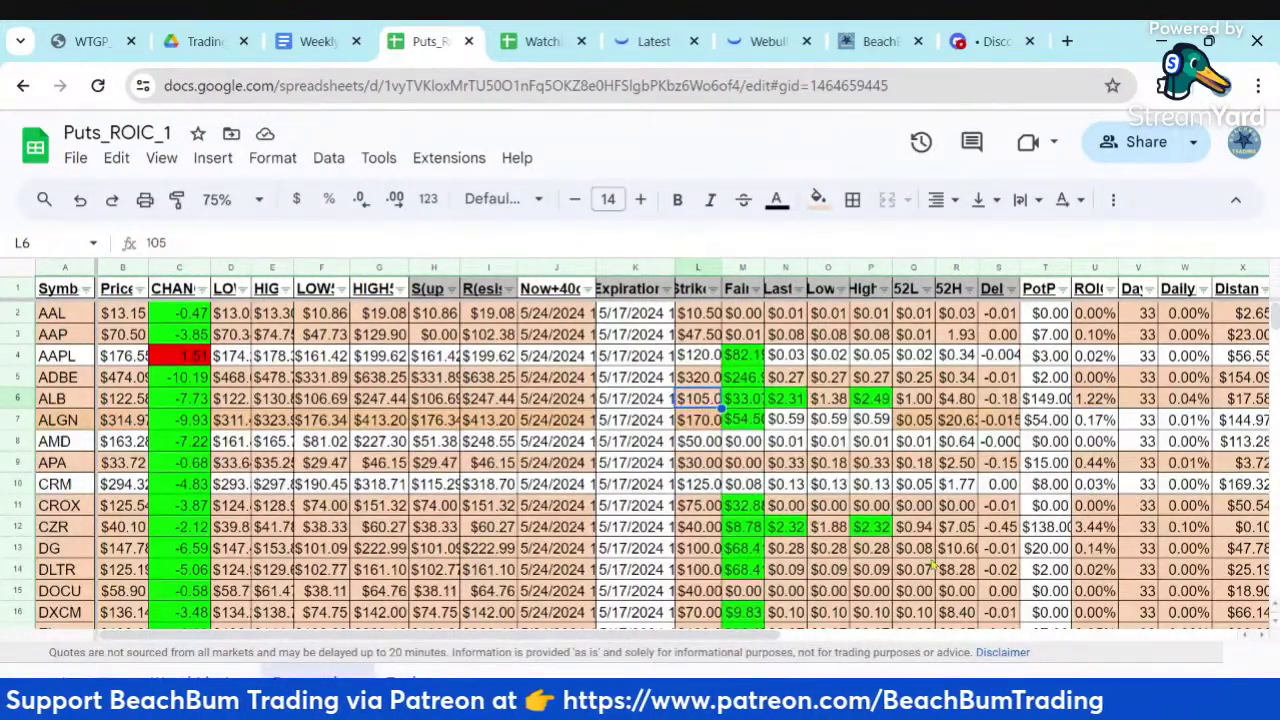
{"action": "left_click", "coordinate": [1100, 530]}
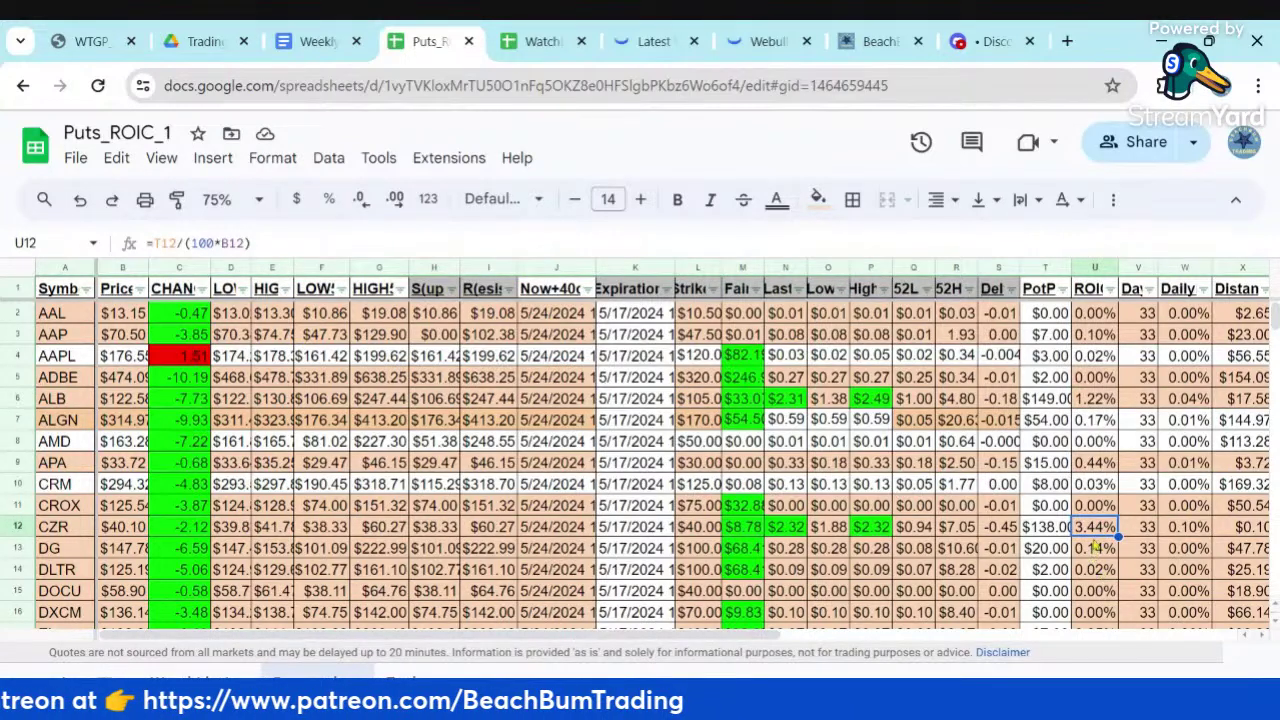
{"action": "left_click", "coordinate": [697, 530]}
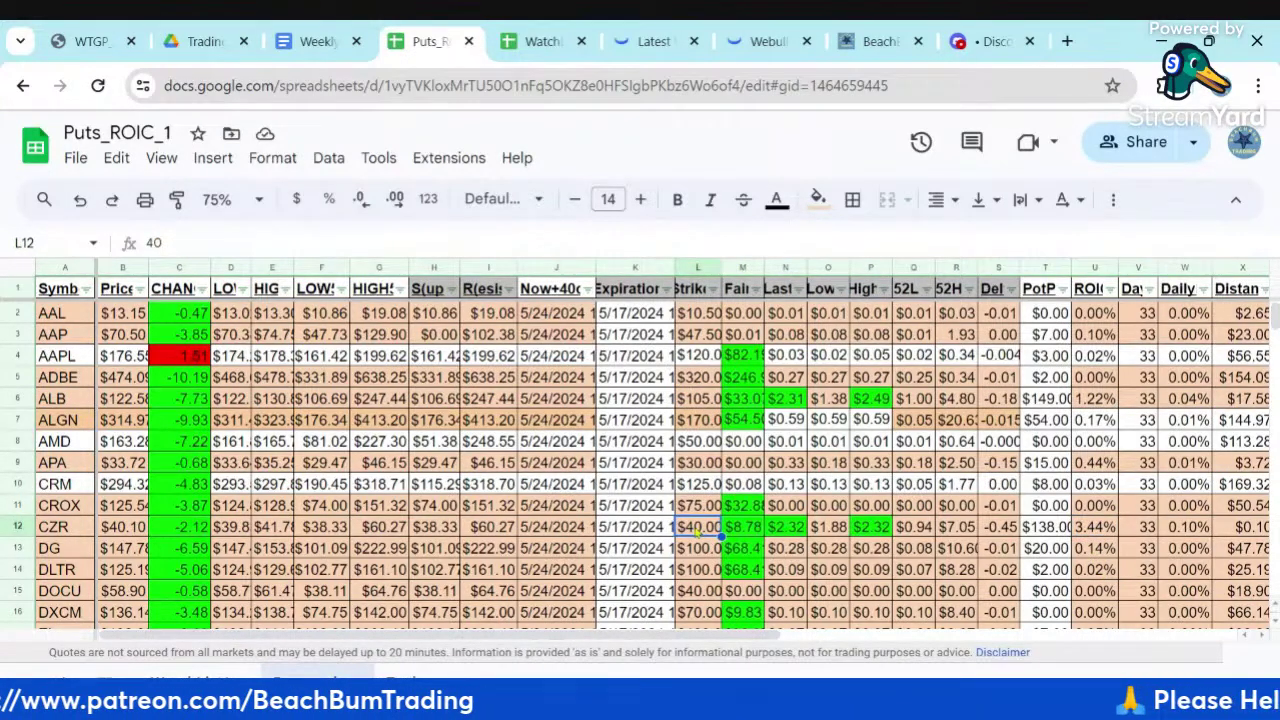
Review the green-highlighted high put prices of FMC, MKTX and MTCH in the Research sheet
{"action": "scroll", "coordinate": [697, 534], "scroll_direction": "down", "scroll_amount": 2}
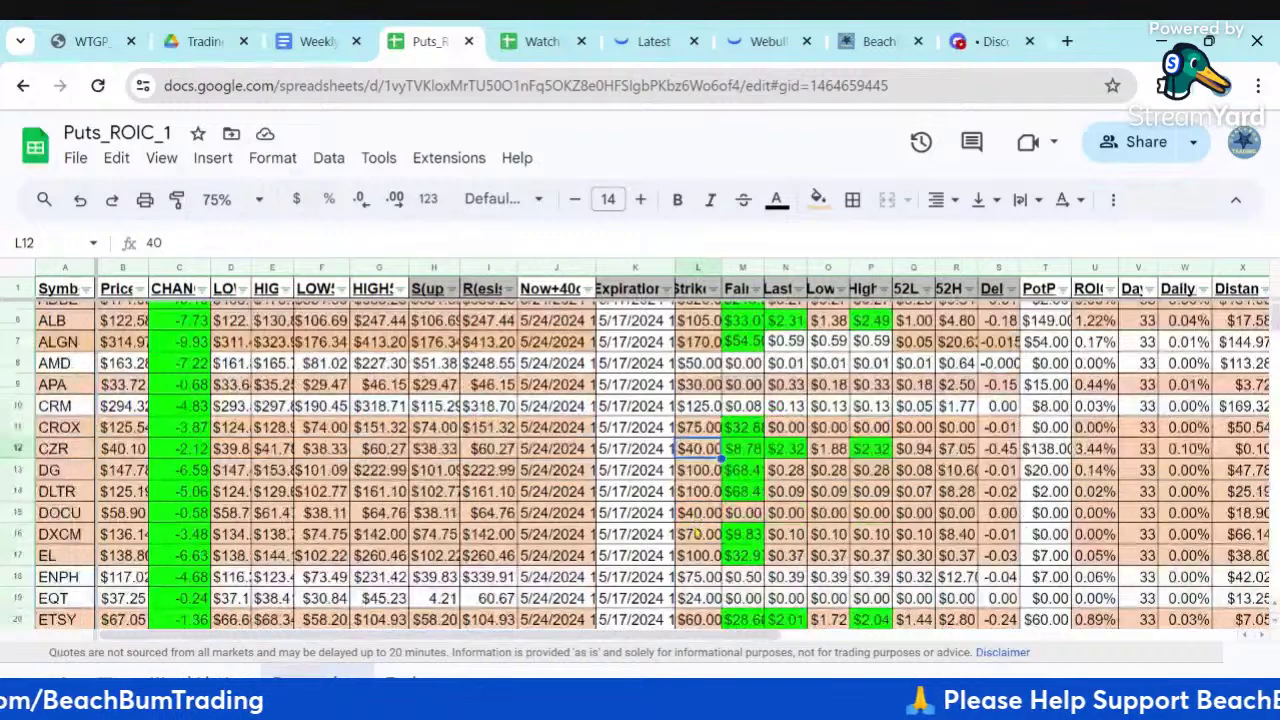
{"action": "scroll", "coordinate": [697, 534], "scroll_direction": "down", "scroll_amount": 2}
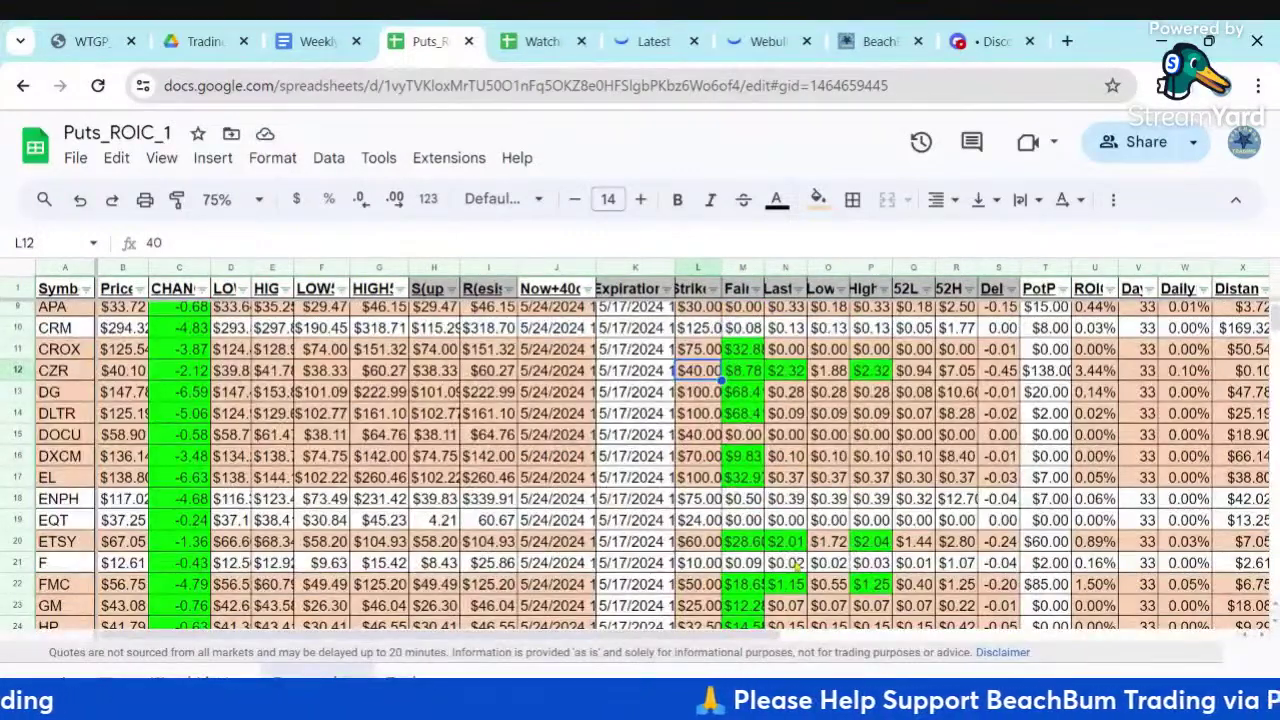
{"action": "scroll", "coordinate": [870, 507], "scroll_direction": "down", "scroll_amount": 2}
{"action": "left_click", "coordinate": [878, 505]}
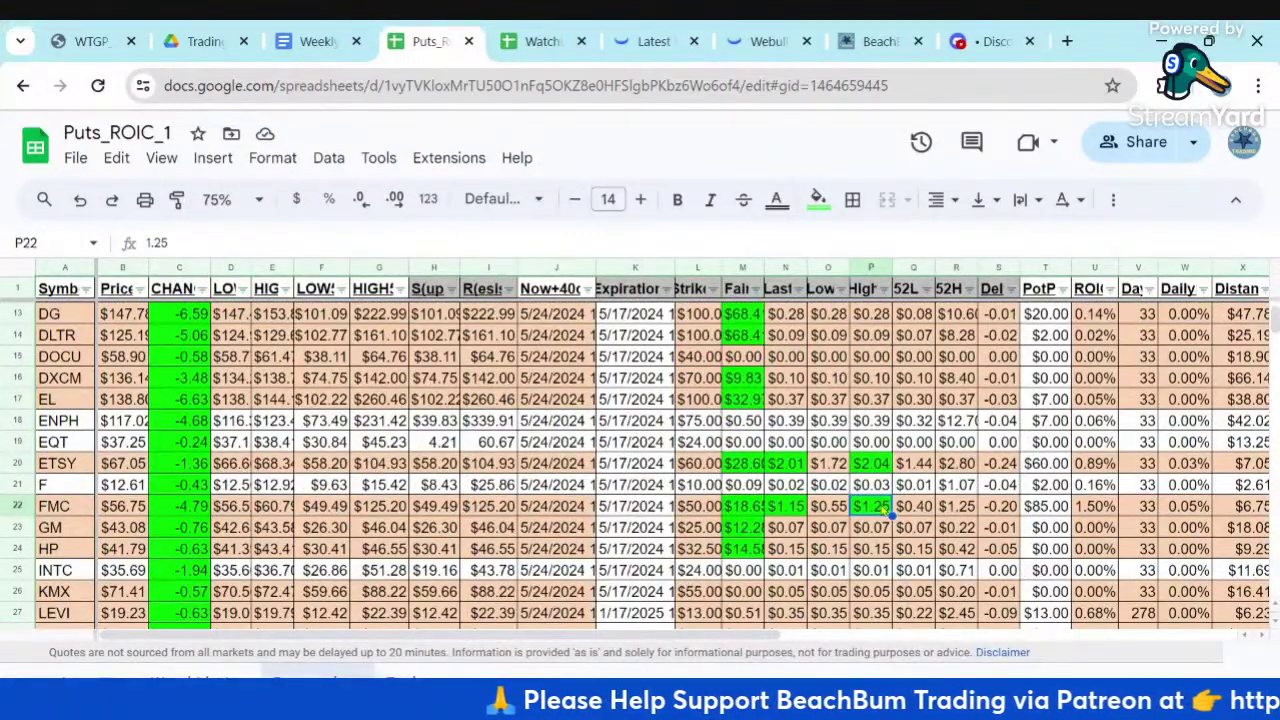
{"action": "scroll", "coordinate": [889, 510], "scroll_direction": "down", "scroll_amount": 3}
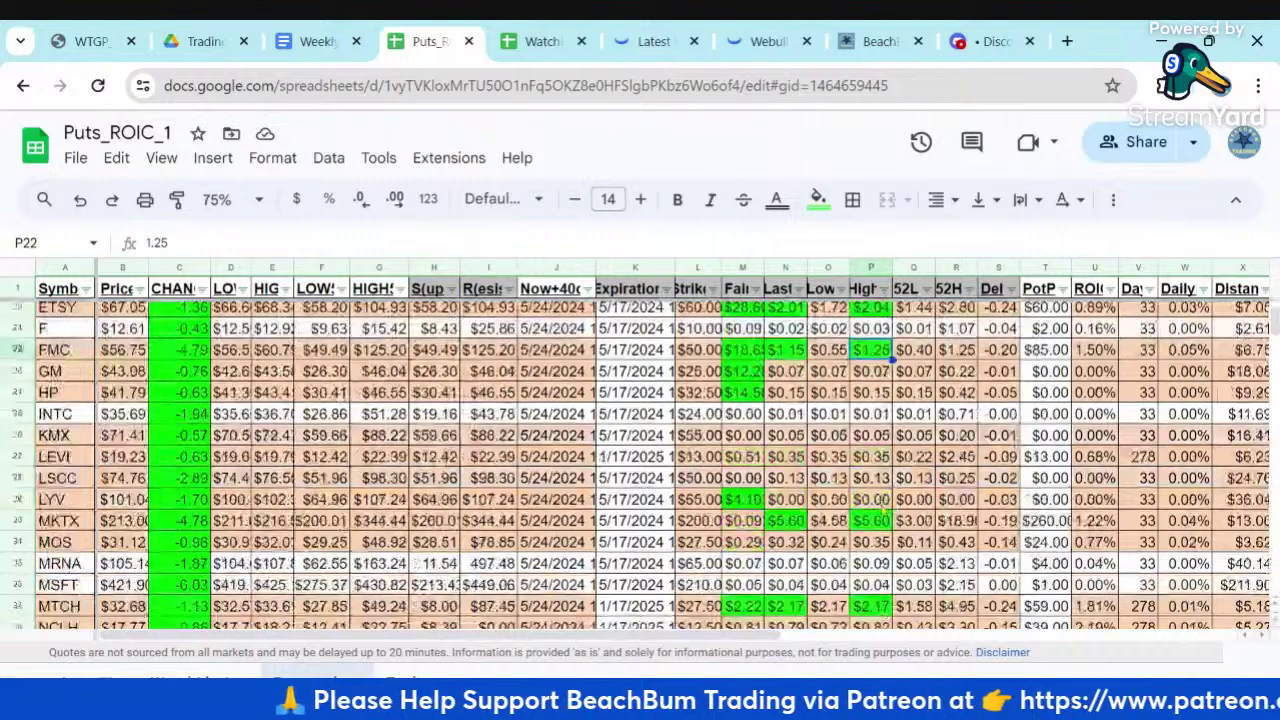
{"action": "left_click", "coordinate": [877, 522]}
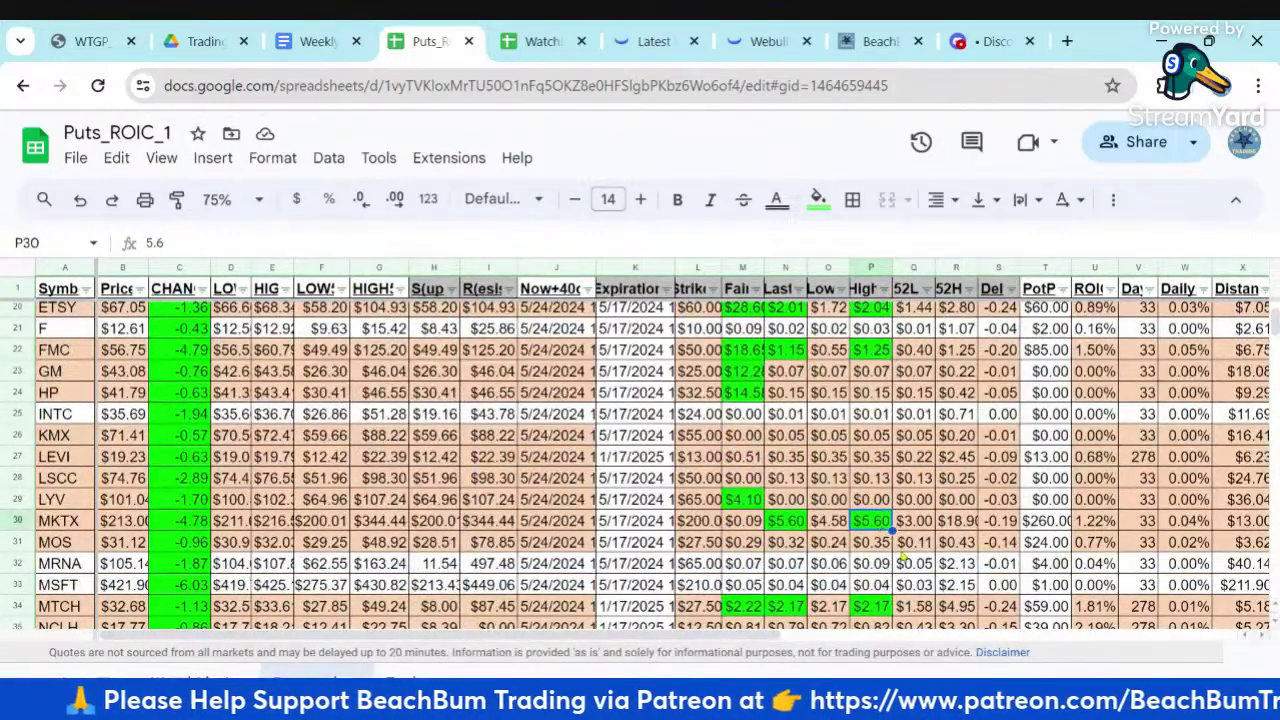
{"action": "scroll", "coordinate": [903, 556], "scroll_direction": "down", "scroll_amount": 2}
{"action": "left_click", "coordinate": [888, 533]}
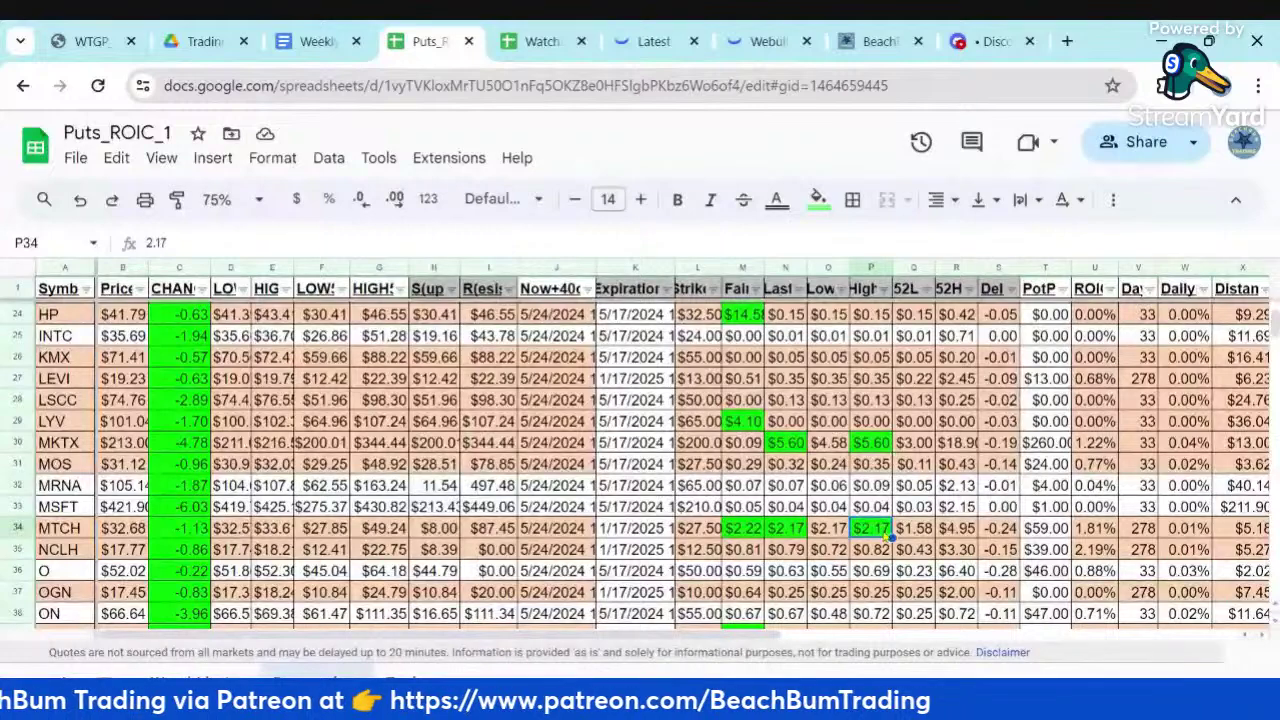
Review the green-highlighted high put prices of SAM, SEDG and UAL further down the Research sheet
{"action": "scroll", "coordinate": [912, 566], "scroll_direction": "down", "scroll_amount": 5}
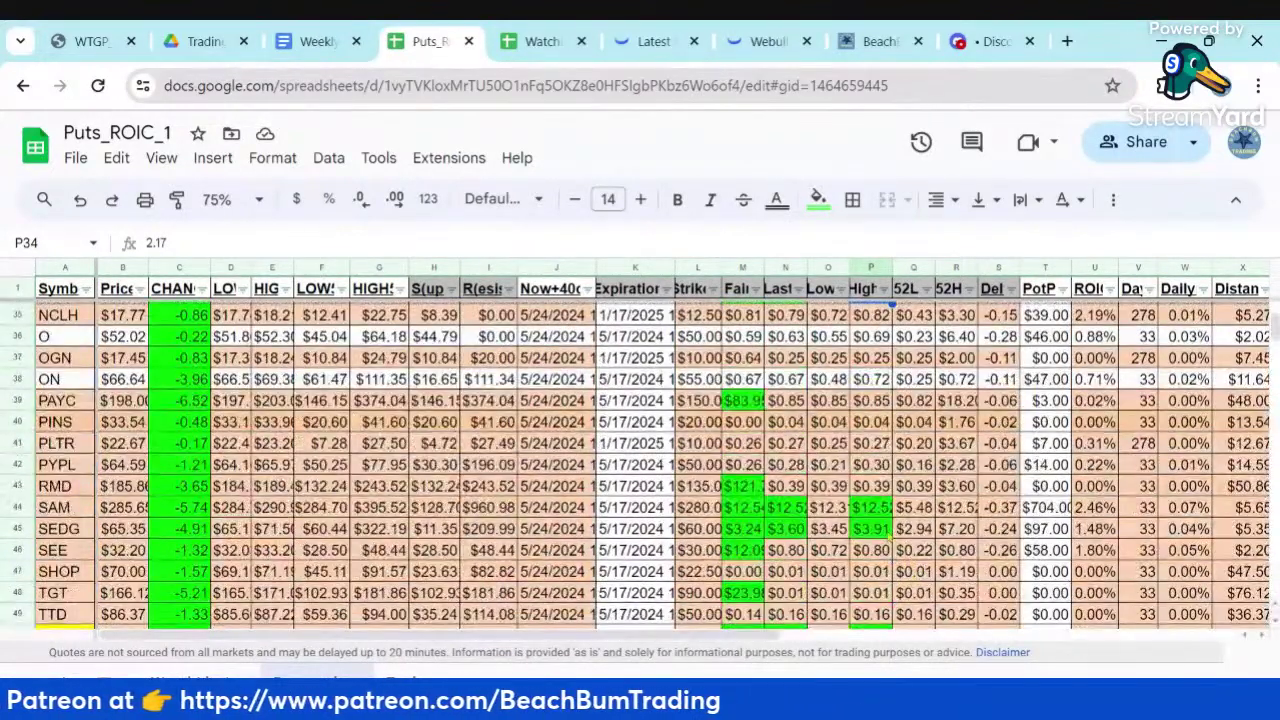
{"action": "left_click", "coordinate": [872, 508]}
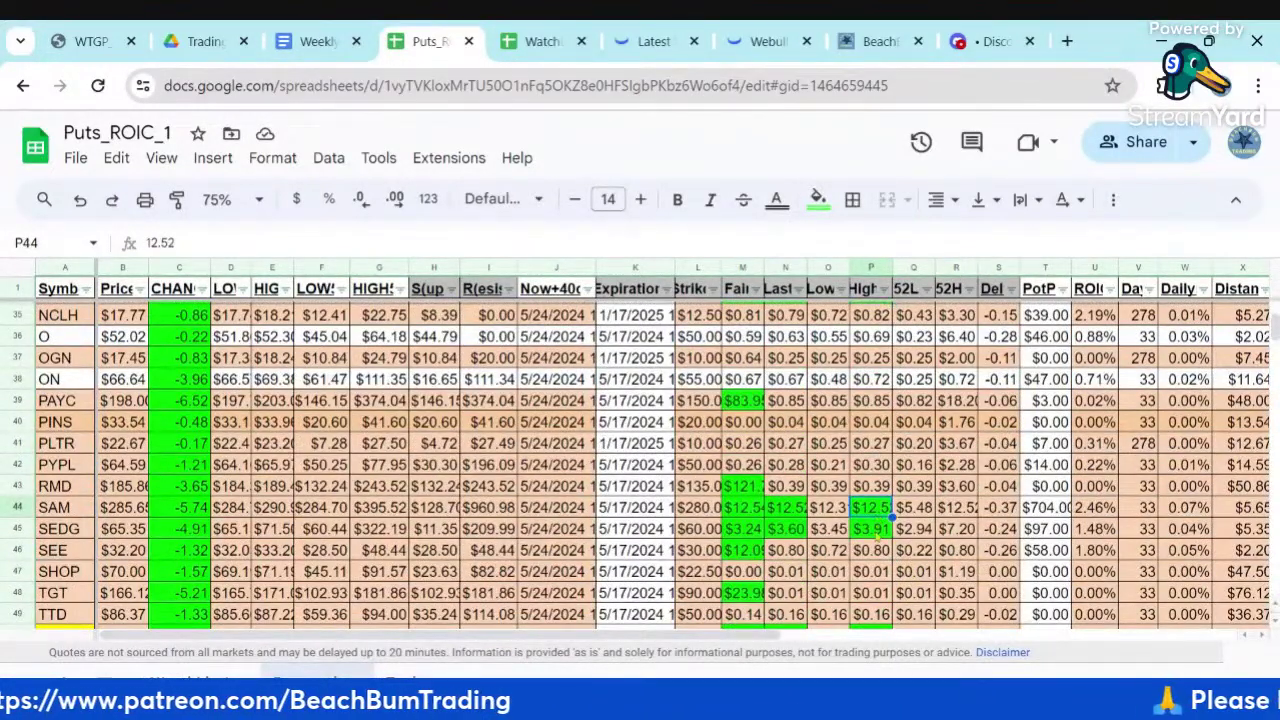
{"action": "left_click", "coordinate": [876, 530]}
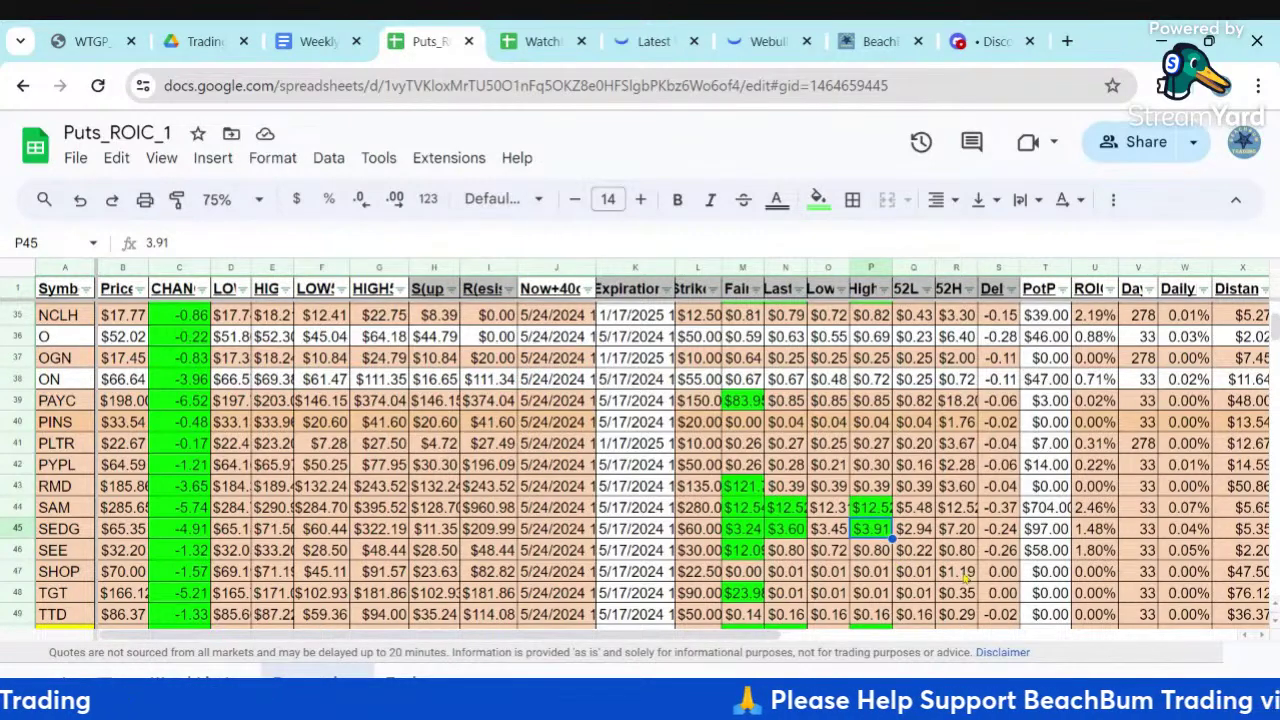
{"action": "scroll", "coordinate": [896, 566], "scroll_direction": "down", "scroll_amount": 3}
{"action": "left_click", "coordinate": [885, 482]}
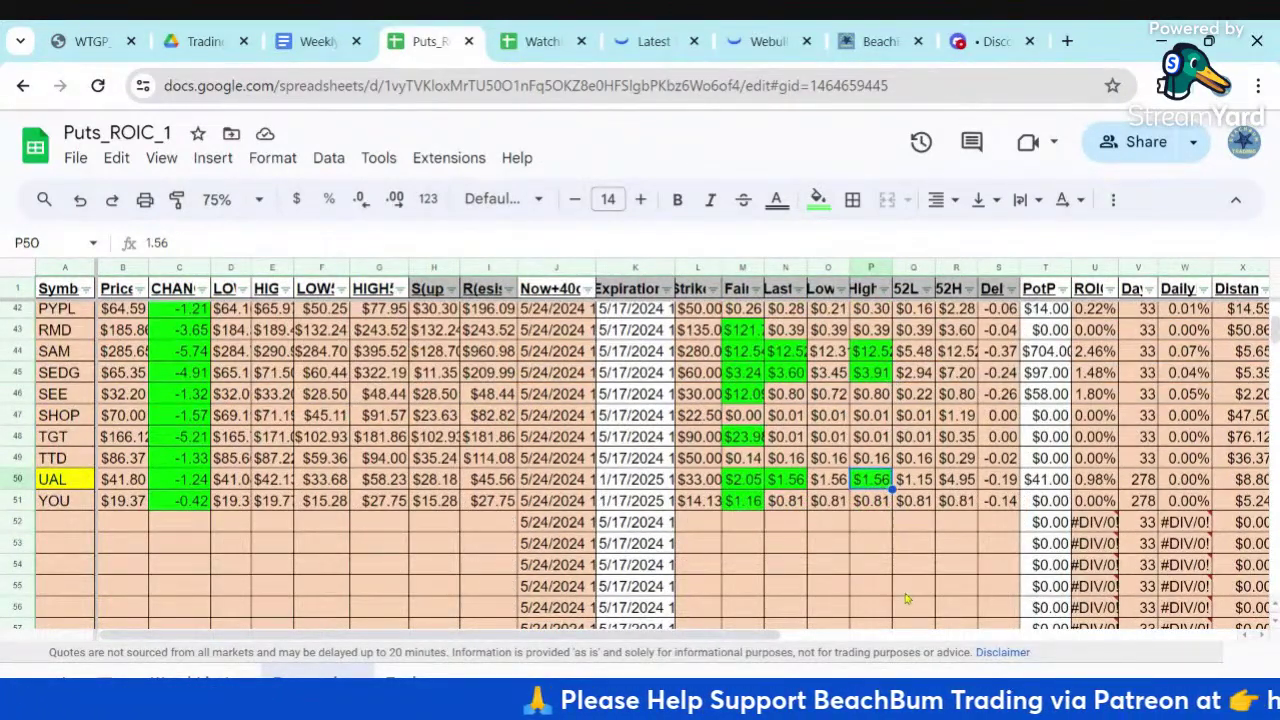
Check the UAL put's expiration date and ROIC, and select the YOU symbol in the last filled row
{"action": "left_click", "coordinate": [643, 481]}
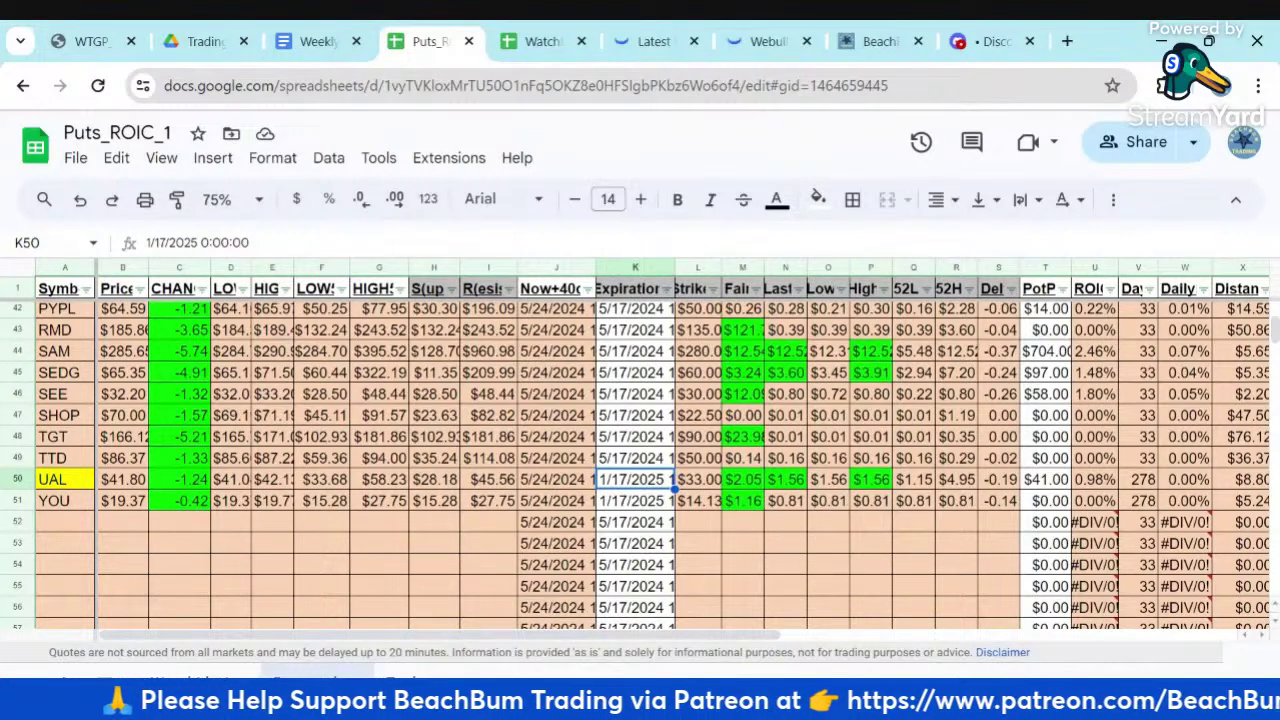
{"action": "left_click", "coordinate": [1100, 479]}
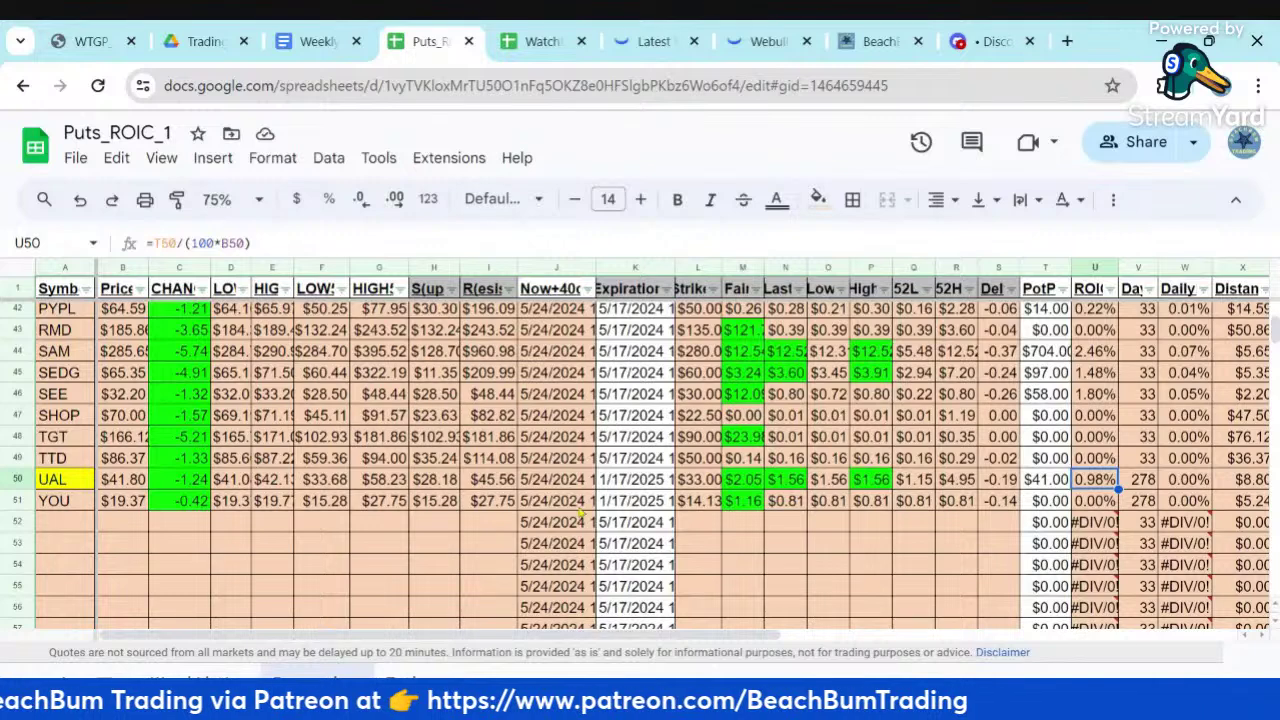
{"action": "left_click", "coordinate": [64, 497]}
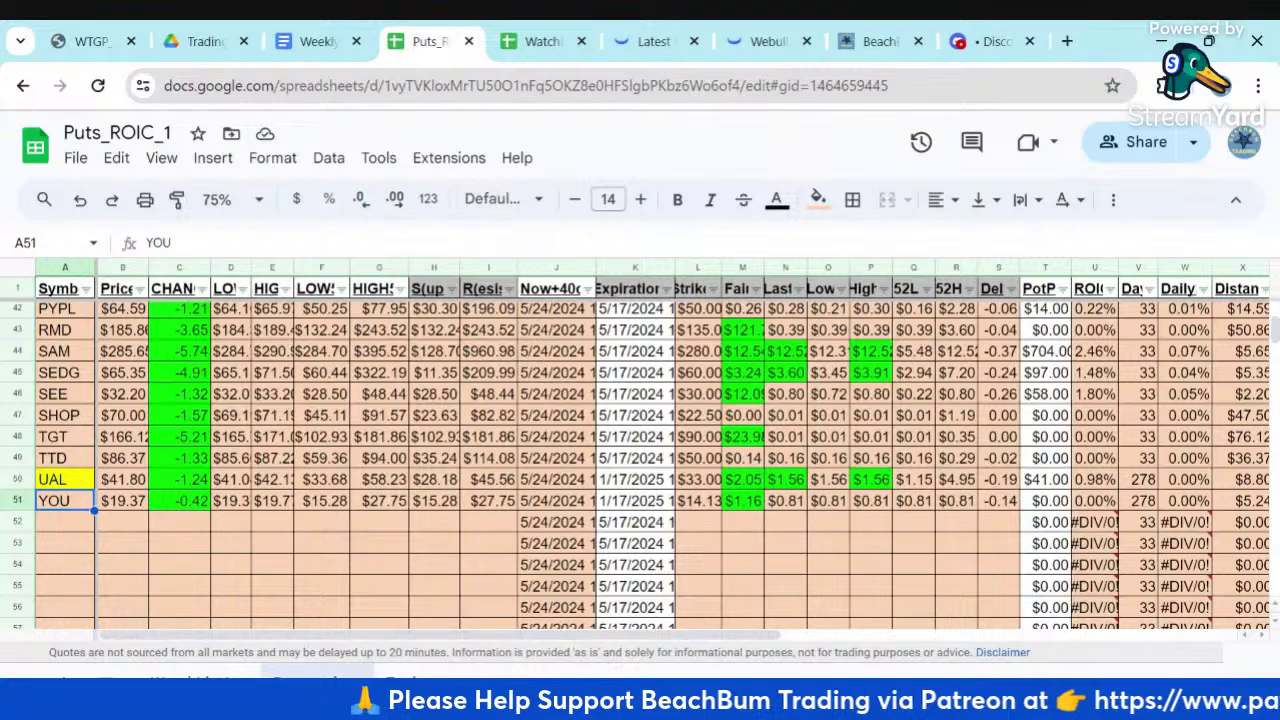
{"action": "scroll", "coordinate": [938, 580], "scroll_direction": "up", "scroll_amount": 10}
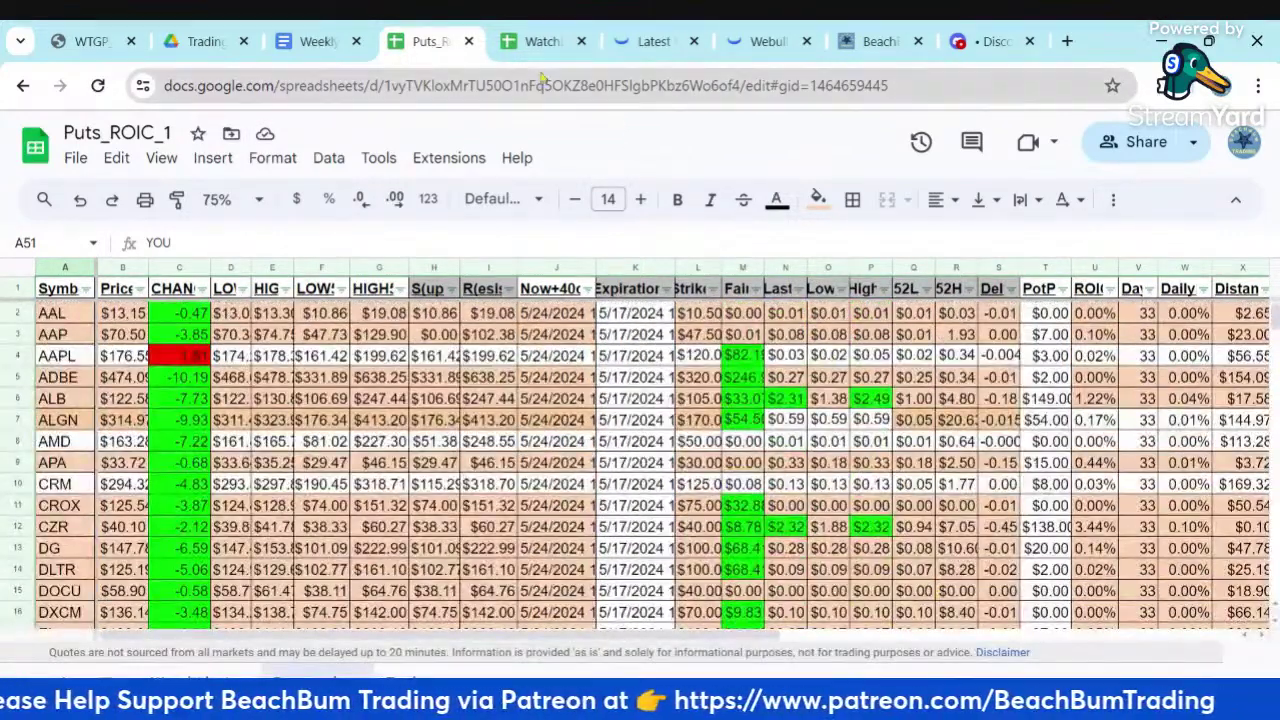
Reread the weekly document's notes on added puts, and select the first empty symbol cell below YOU in the Research sheet
{"action": "left_click", "coordinate": [331, 45]}
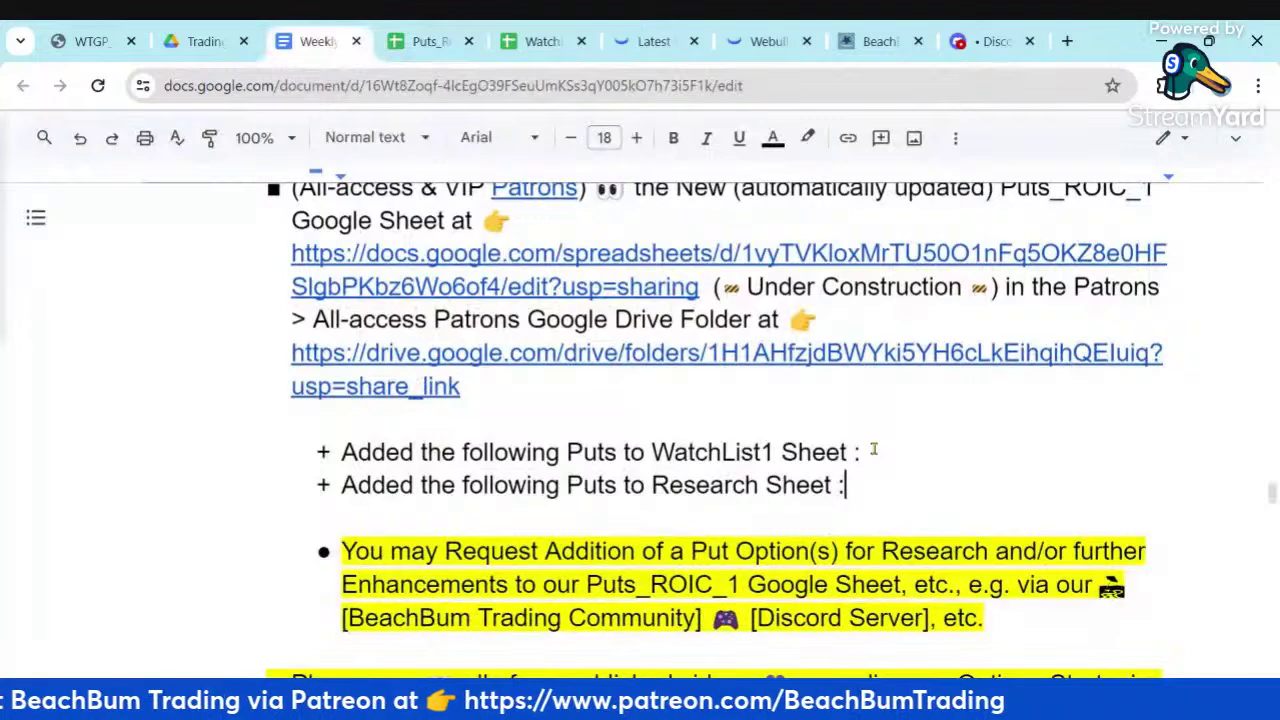
{"action": "scroll", "coordinate": [873, 450], "scroll_direction": "down", "scroll_amount": 2}
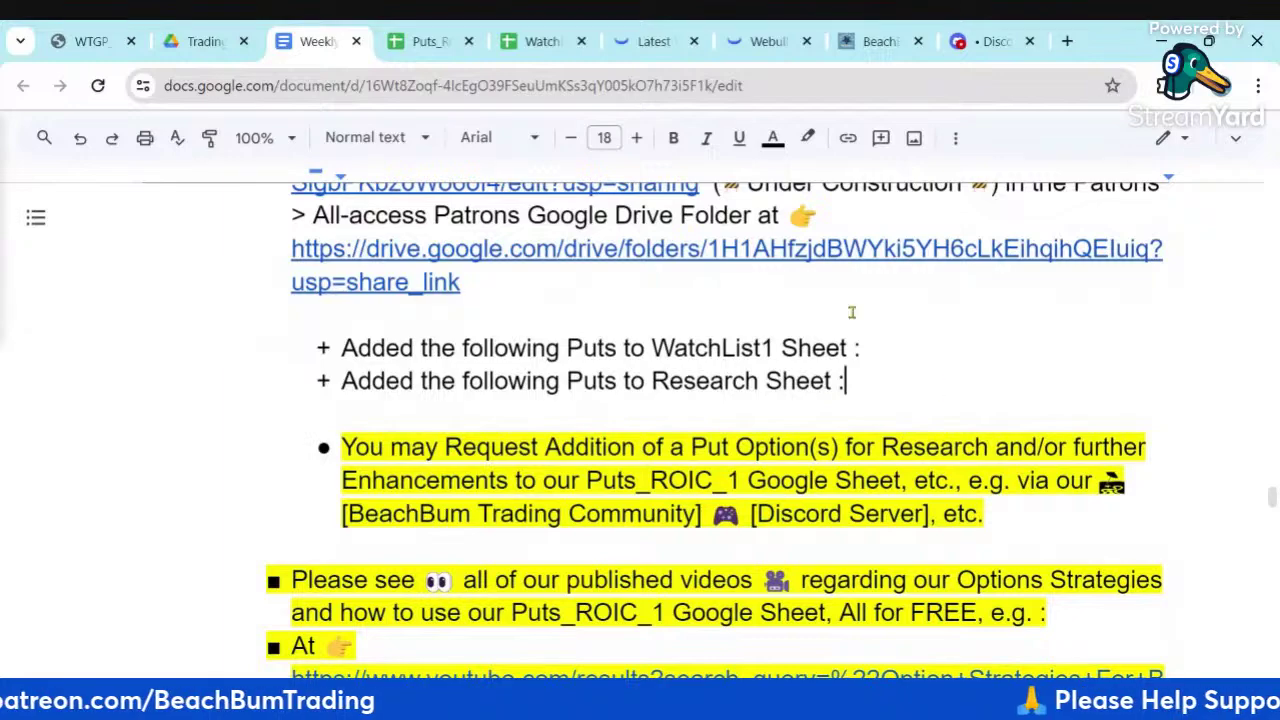
{"action": "left_click", "coordinate": [421, 40]}
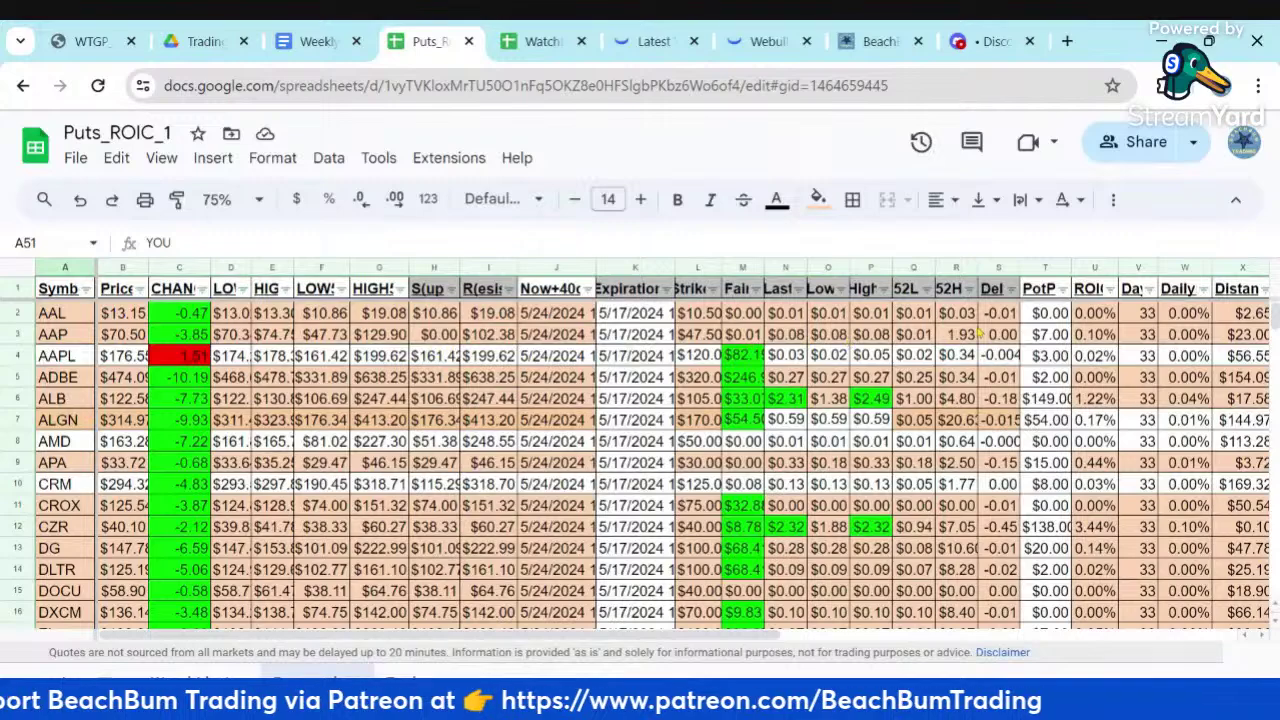
{"action": "scroll", "coordinate": [865, 377], "scroll_direction": "down", "scroll_amount": 3}
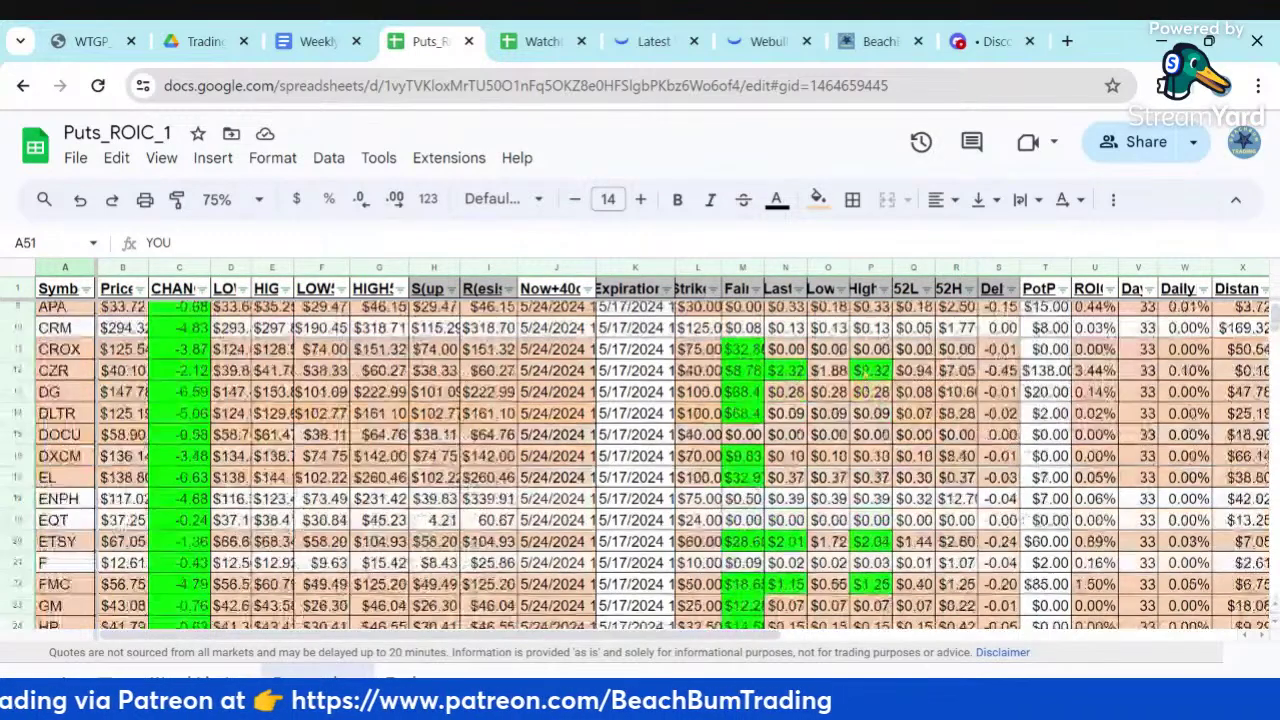
{"action": "scroll", "coordinate": [864, 377], "scroll_direction": "down", "scroll_amount": 13}
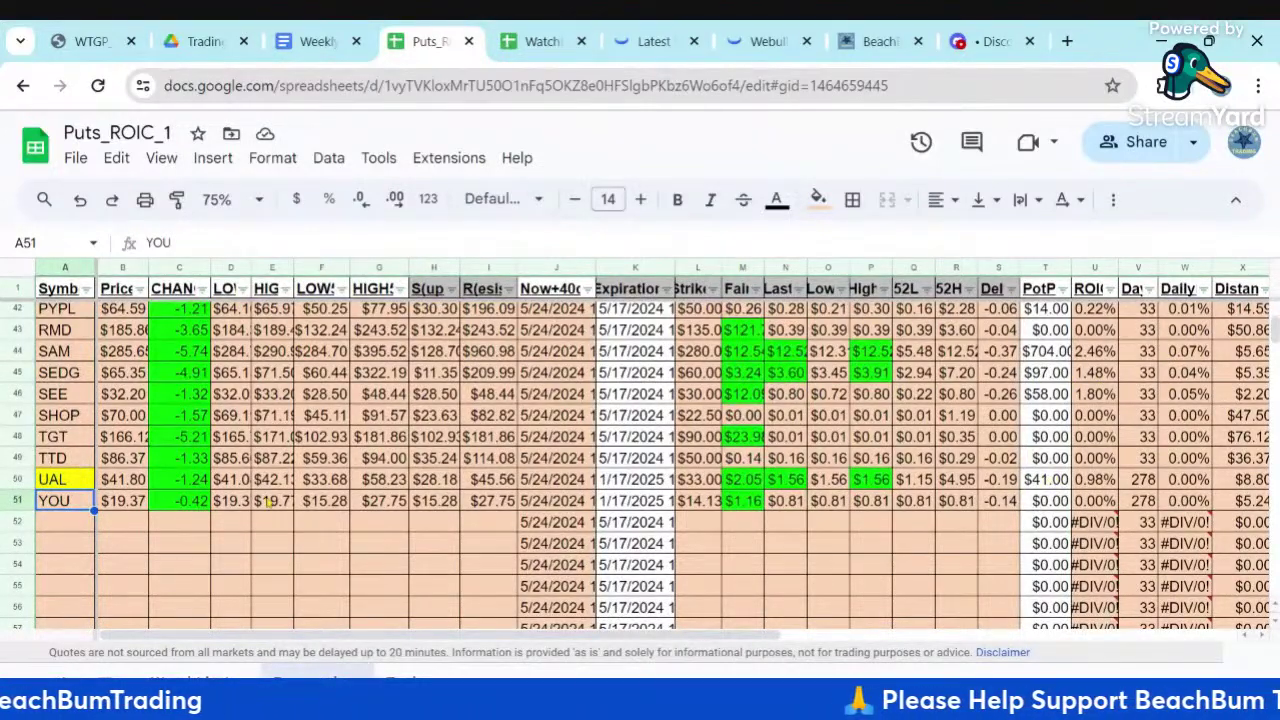
{"action": "left_click", "coordinate": [85, 524]}
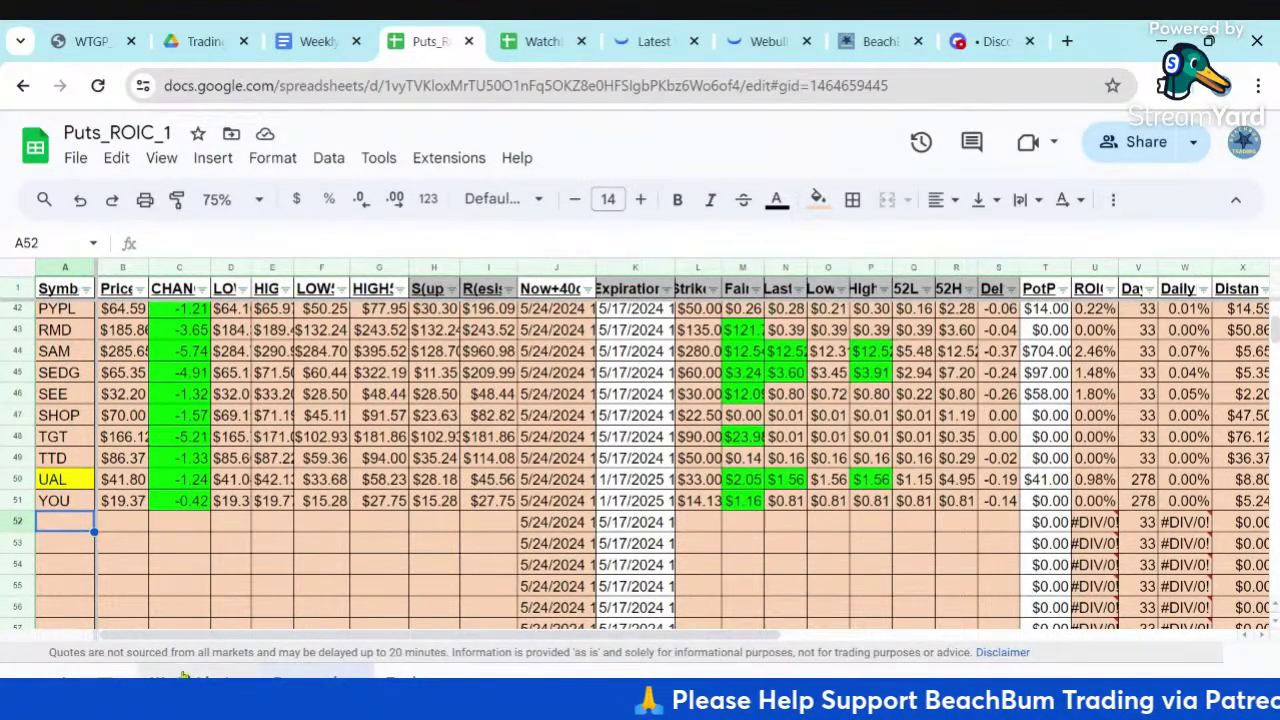
Inspect the price changes of AMZN and NVDA in the WatchList1 sheet
{"action": "left_click", "coordinate": [190, 683]}
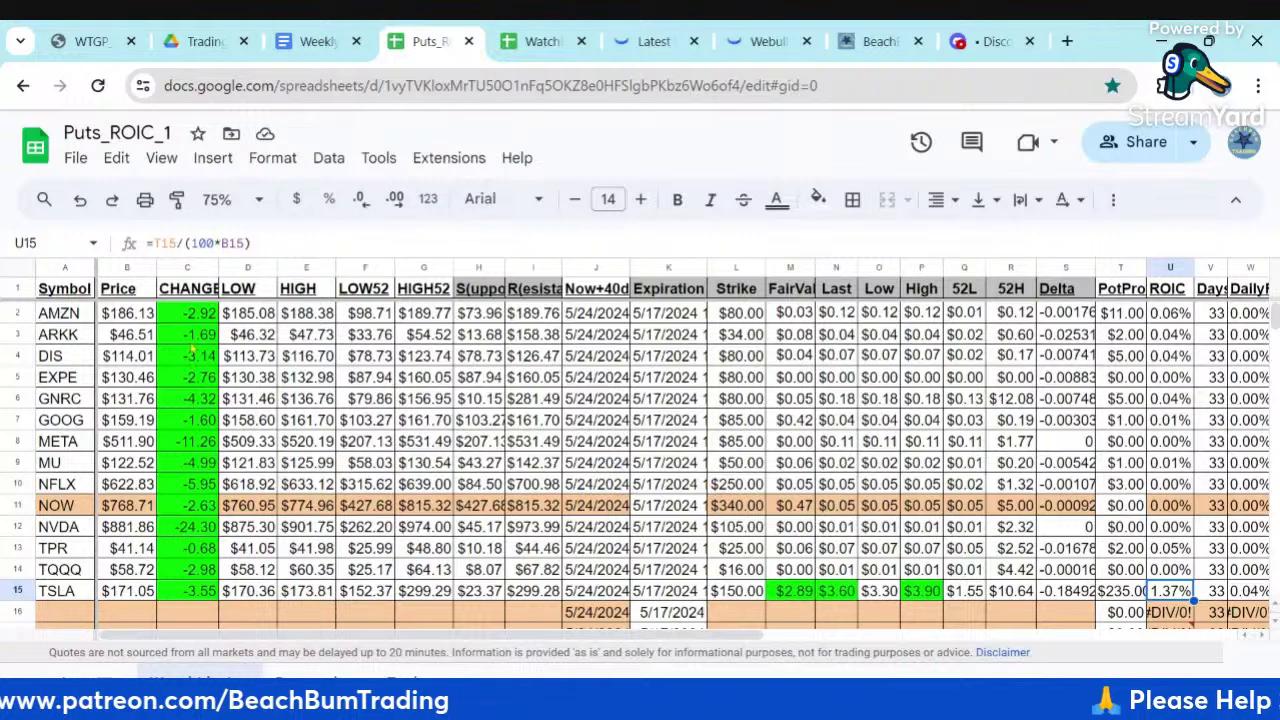
{"action": "left_click", "coordinate": [187, 313]}
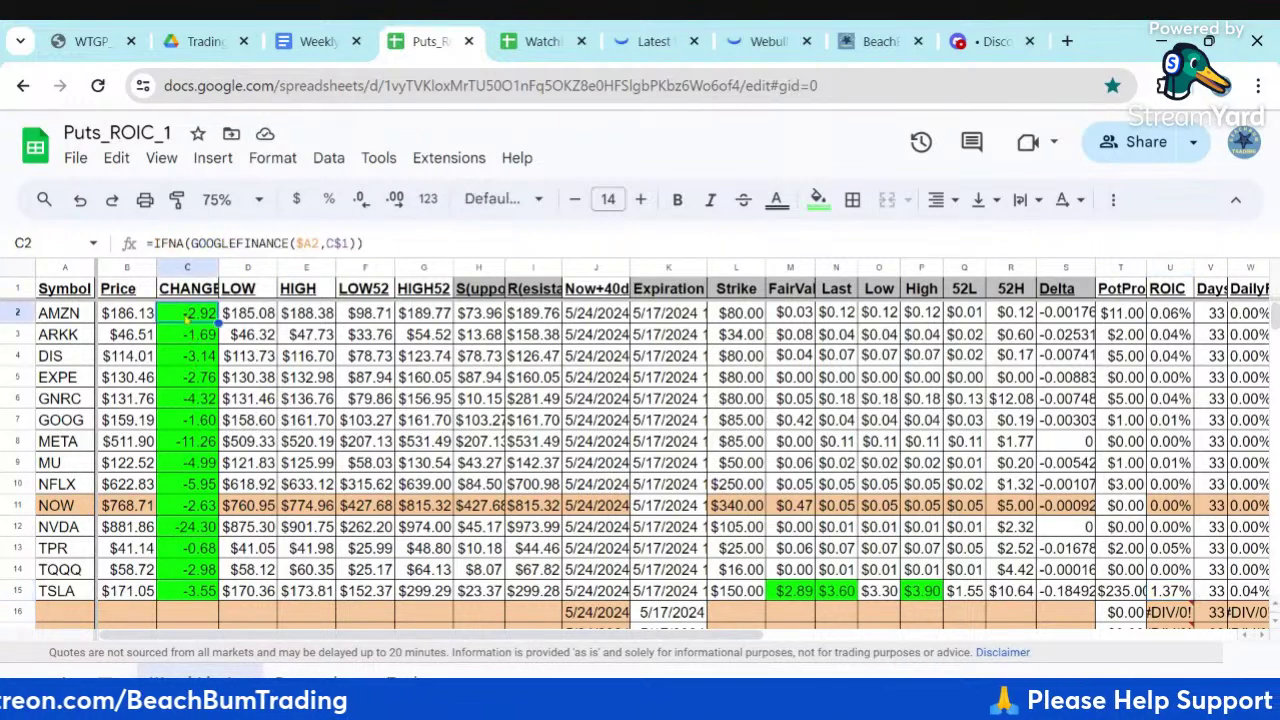
{"action": "left_click", "coordinate": [186, 532]}
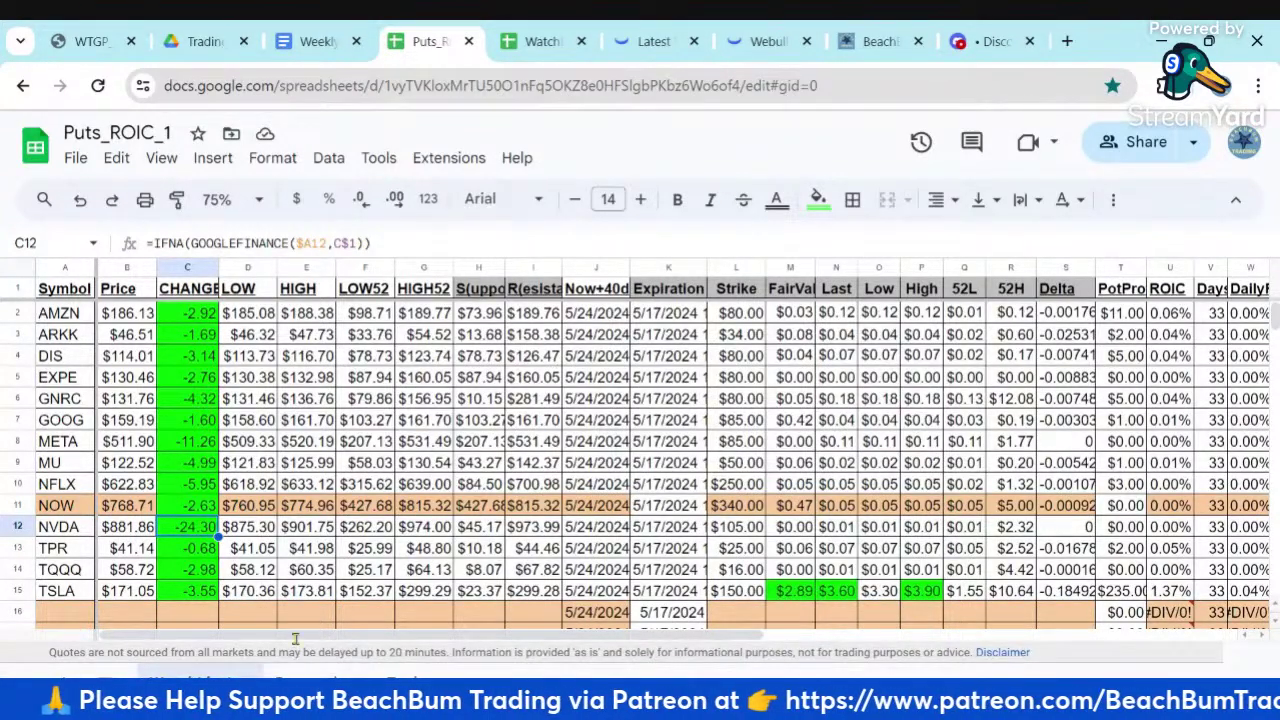
Inspect AAPL's red-highlighted price change in the Research sheet, and return to the WatchList1 sheet
{"action": "left_click", "coordinate": [190, 682]}
{"action": "scroll", "coordinate": [335, 484], "scroll_direction": "up", "scroll_amount": 10}
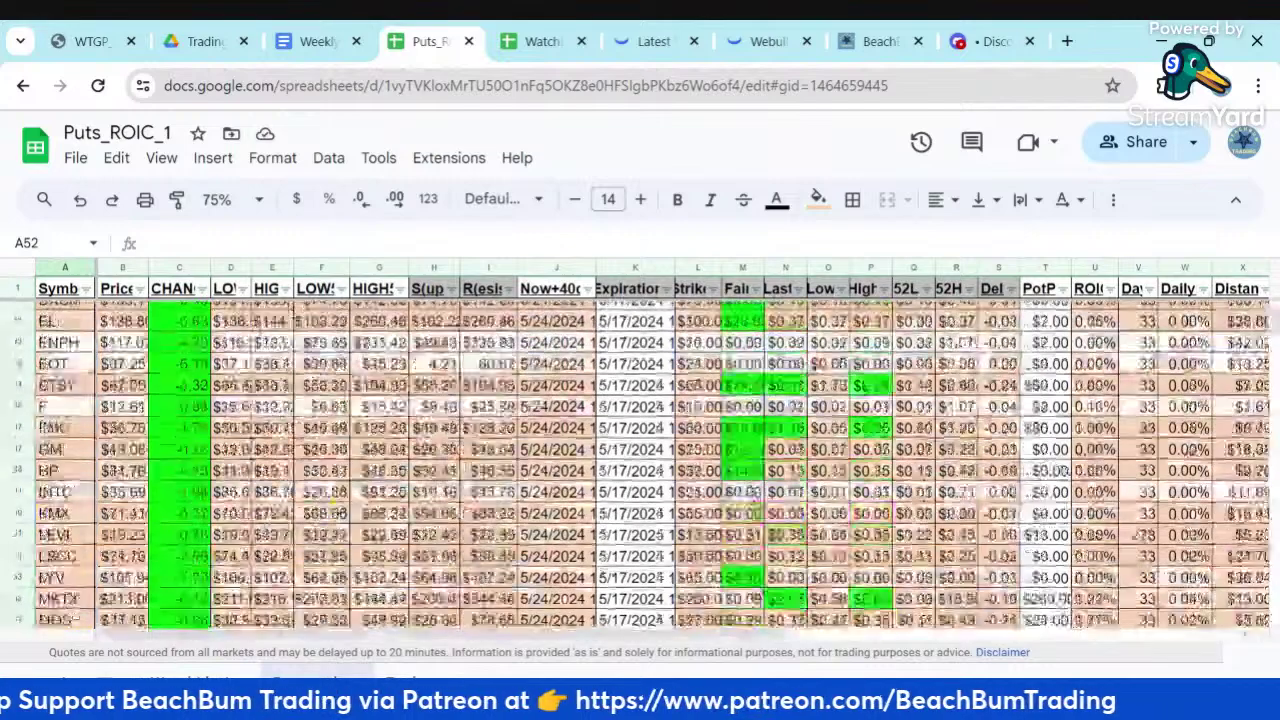
{"action": "scroll", "coordinate": [335, 504], "scroll_direction": "up", "scroll_amount": 4}
{"action": "left_click", "coordinate": [180, 356]}
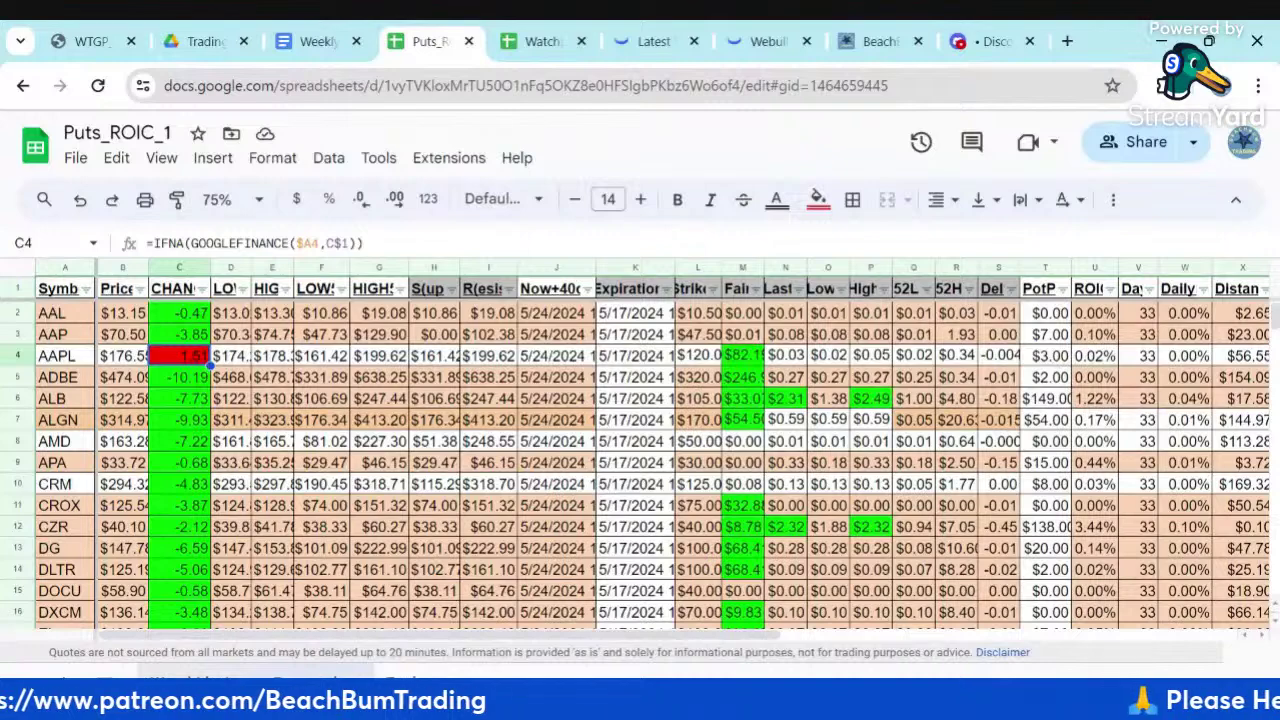
{"action": "left_click", "coordinate": [421, 681]}
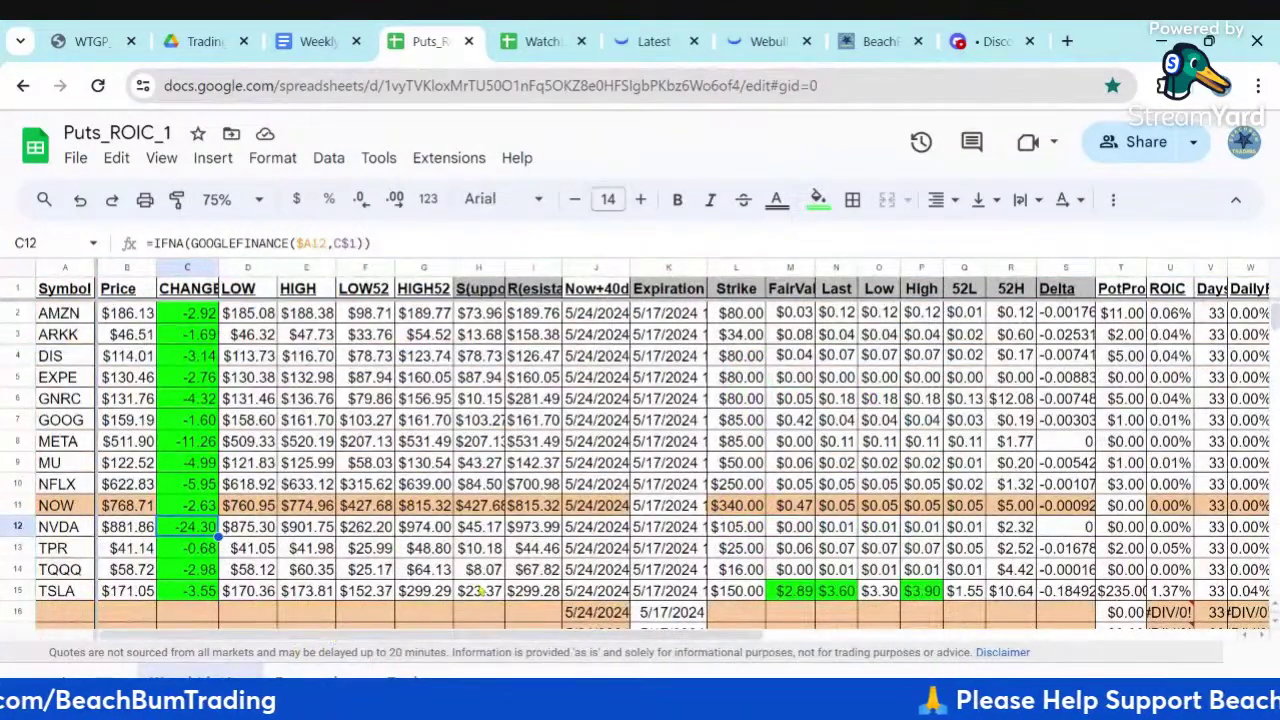
Switch to the weekly document and read its Community Announcements and Questions & Answers sections
{"action": "left_click", "coordinate": [316, 41]}
{"action": "scroll", "coordinate": [840, 470], "scroll_direction": "down", "scroll_amount": 2}
{"action": "scroll", "coordinate": [840, 468], "scroll_direction": "down", "scroll_amount": 4}
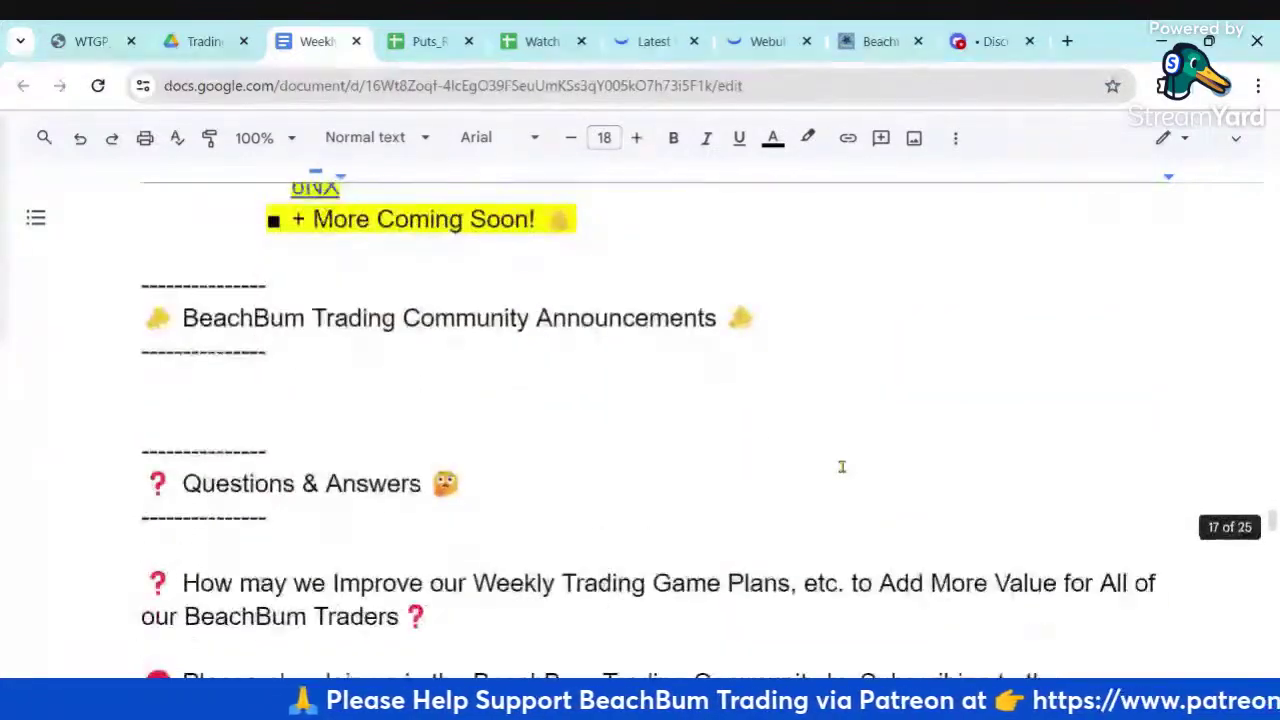
{"action": "scroll", "coordinate": [842, 467], "scroll_direction": "down", "scroll_amount": 1}
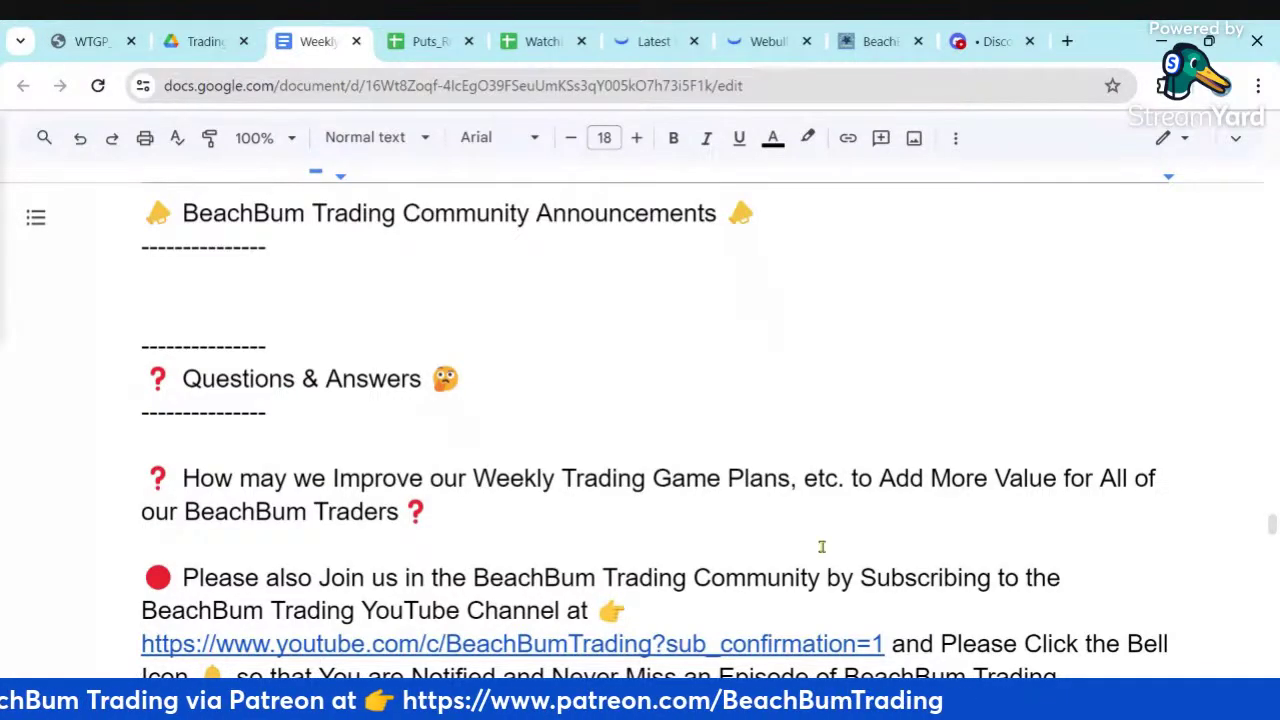
Return to the document's "Honorable Mention" Stocks section and select the ticker EGRX
{"action": "scroll", "coordinate": [822, 546], "scroll_direction": "up", "scroll_amount": 4}
{"action": "scroll", "coordinate": [822, 546], "scroll_direction": "up", "scroll_amount": 20}
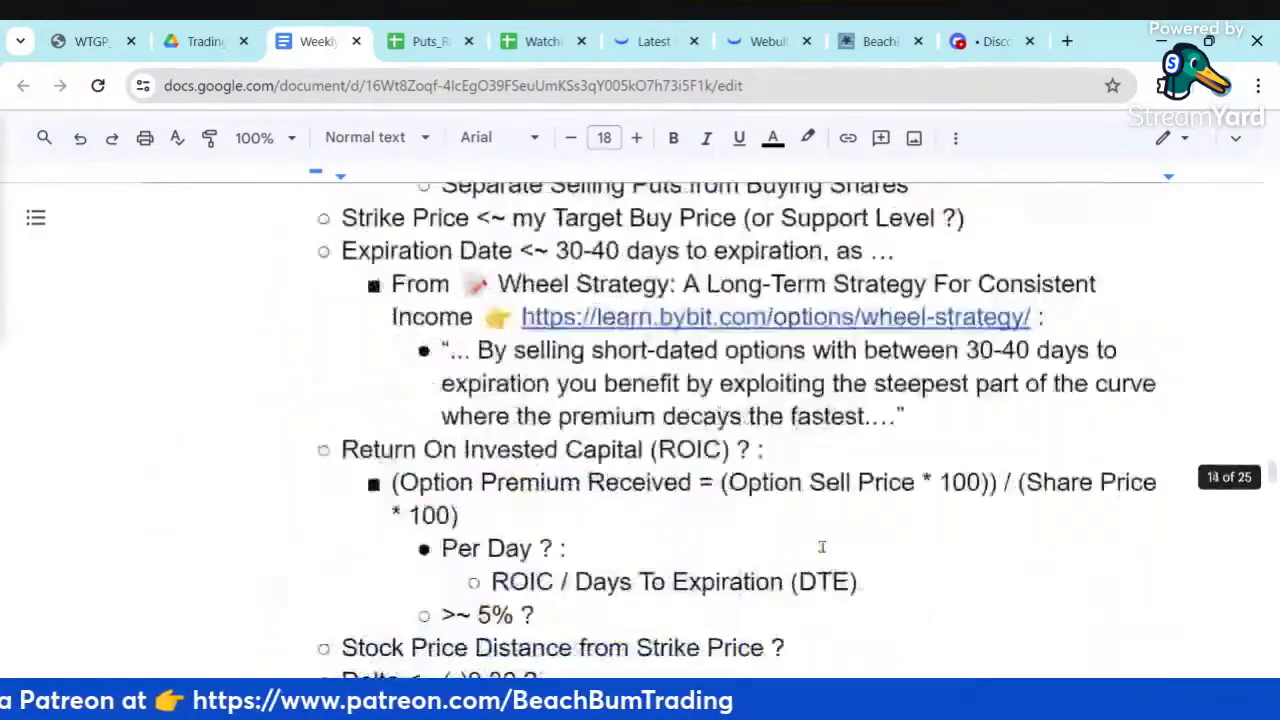
{"action": "scroll", "coordinate": [822, 546], "scroll_direction": "up", "scroll_amount": 20}
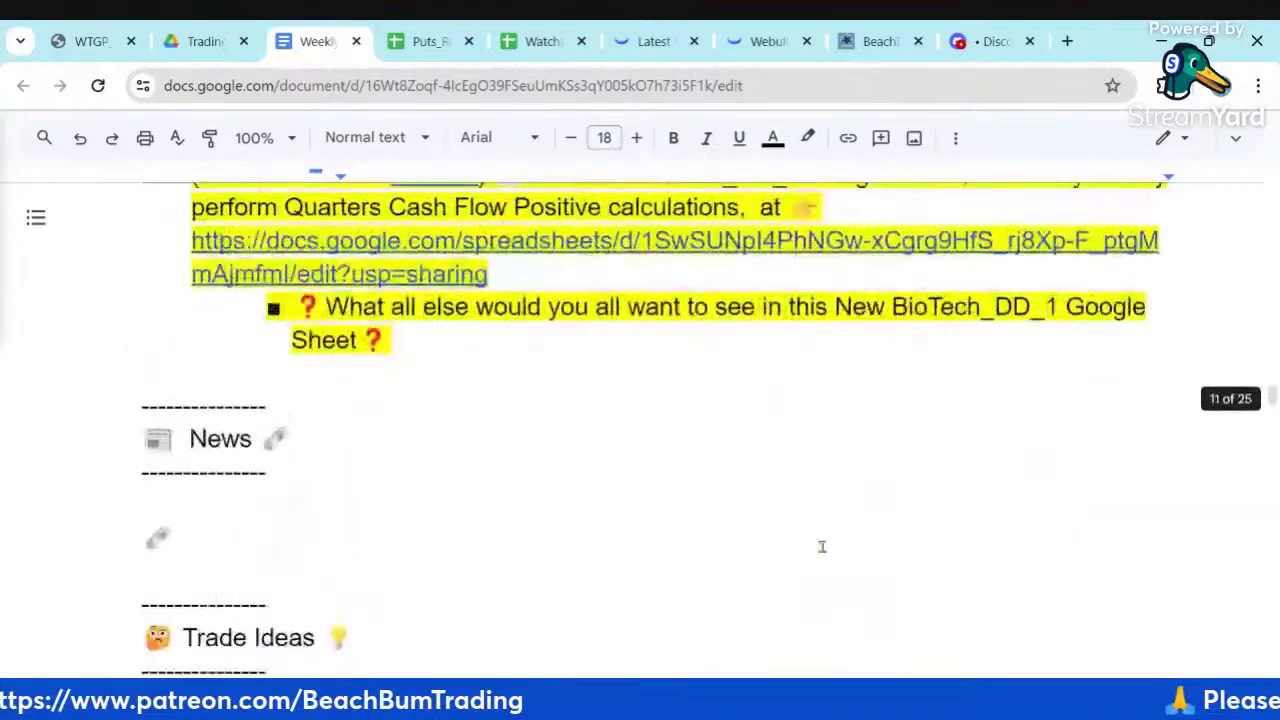
{"action": "scroll", "coordinate": [822, 546], "scroll_direction": "up", "scroll_amount": 3}
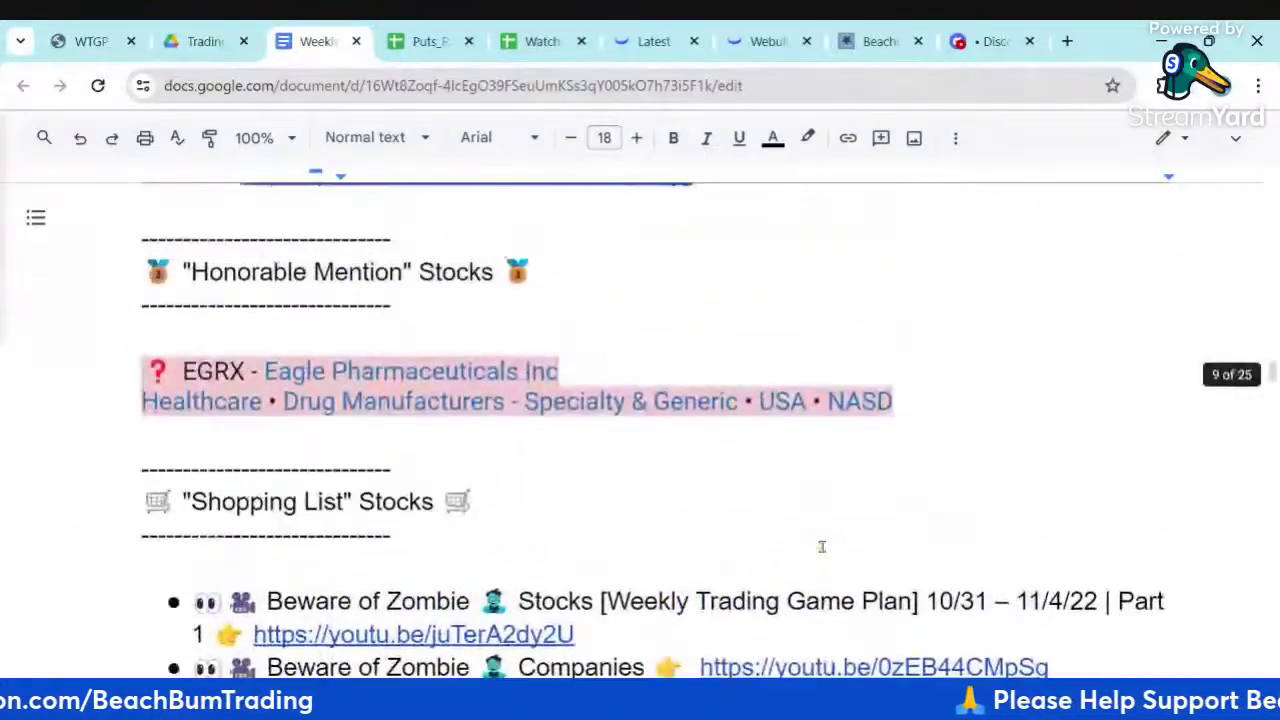
{"action": "double_click", "coordinate": [203, 370]}
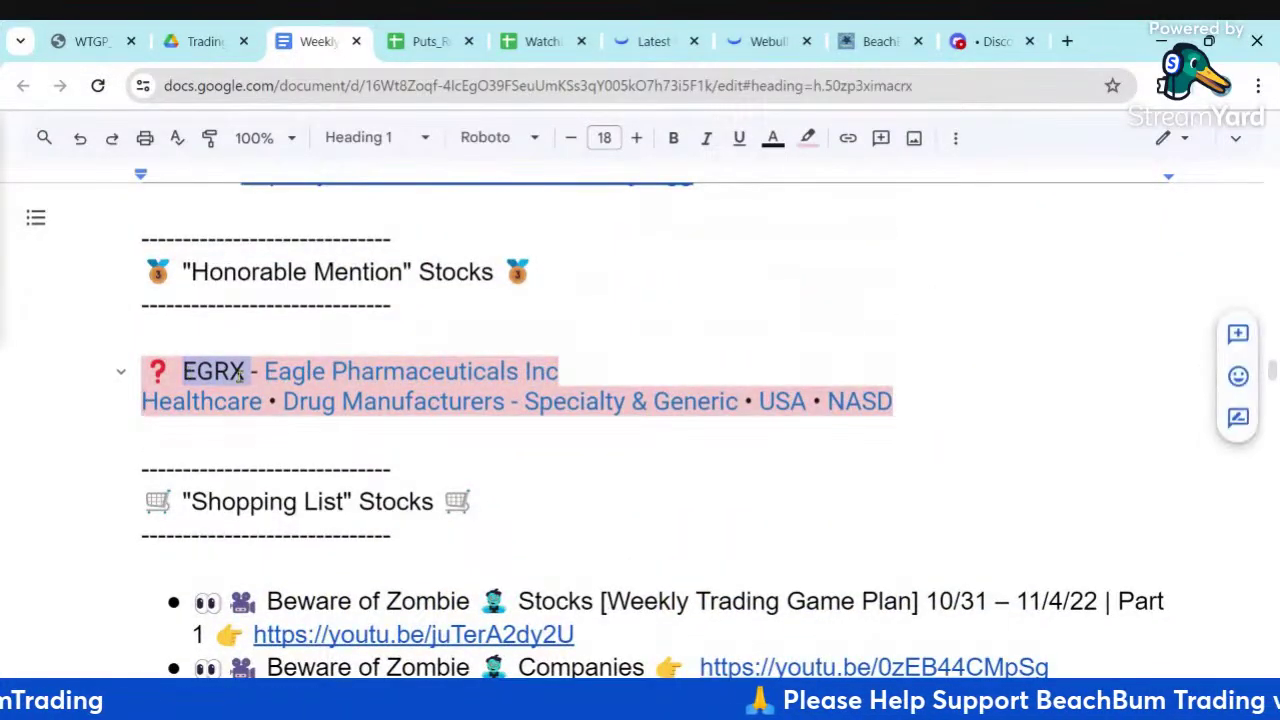